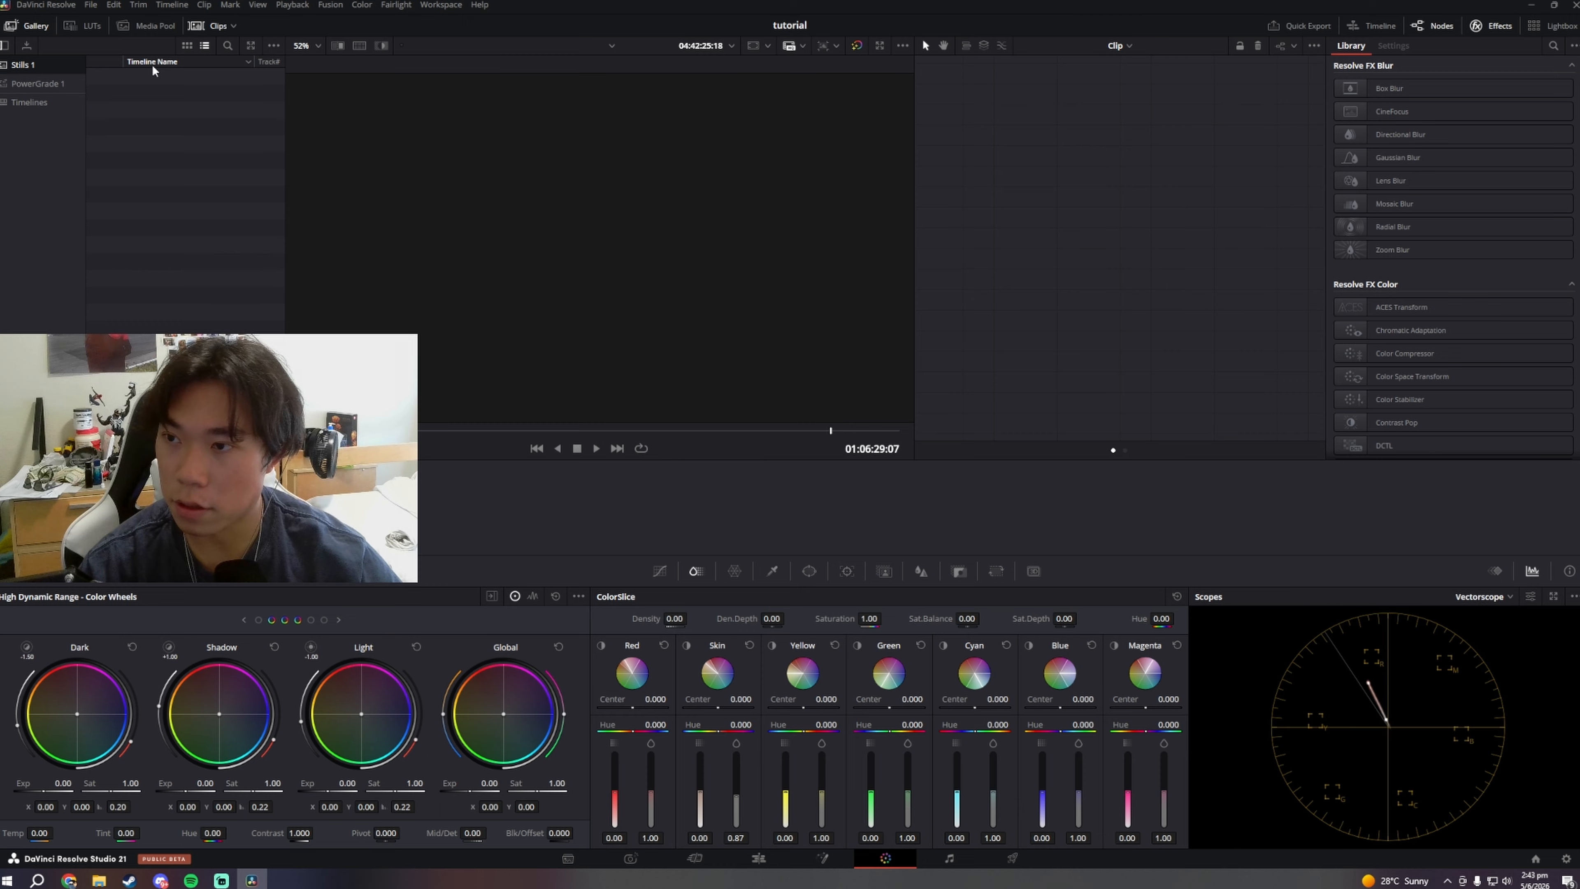
# Step: Search the PowerGrade gallery for "endgrade" and widen the gallery to show the full entry details
pyautogui.click(227, 45)
pyautogui.write('endgrad')
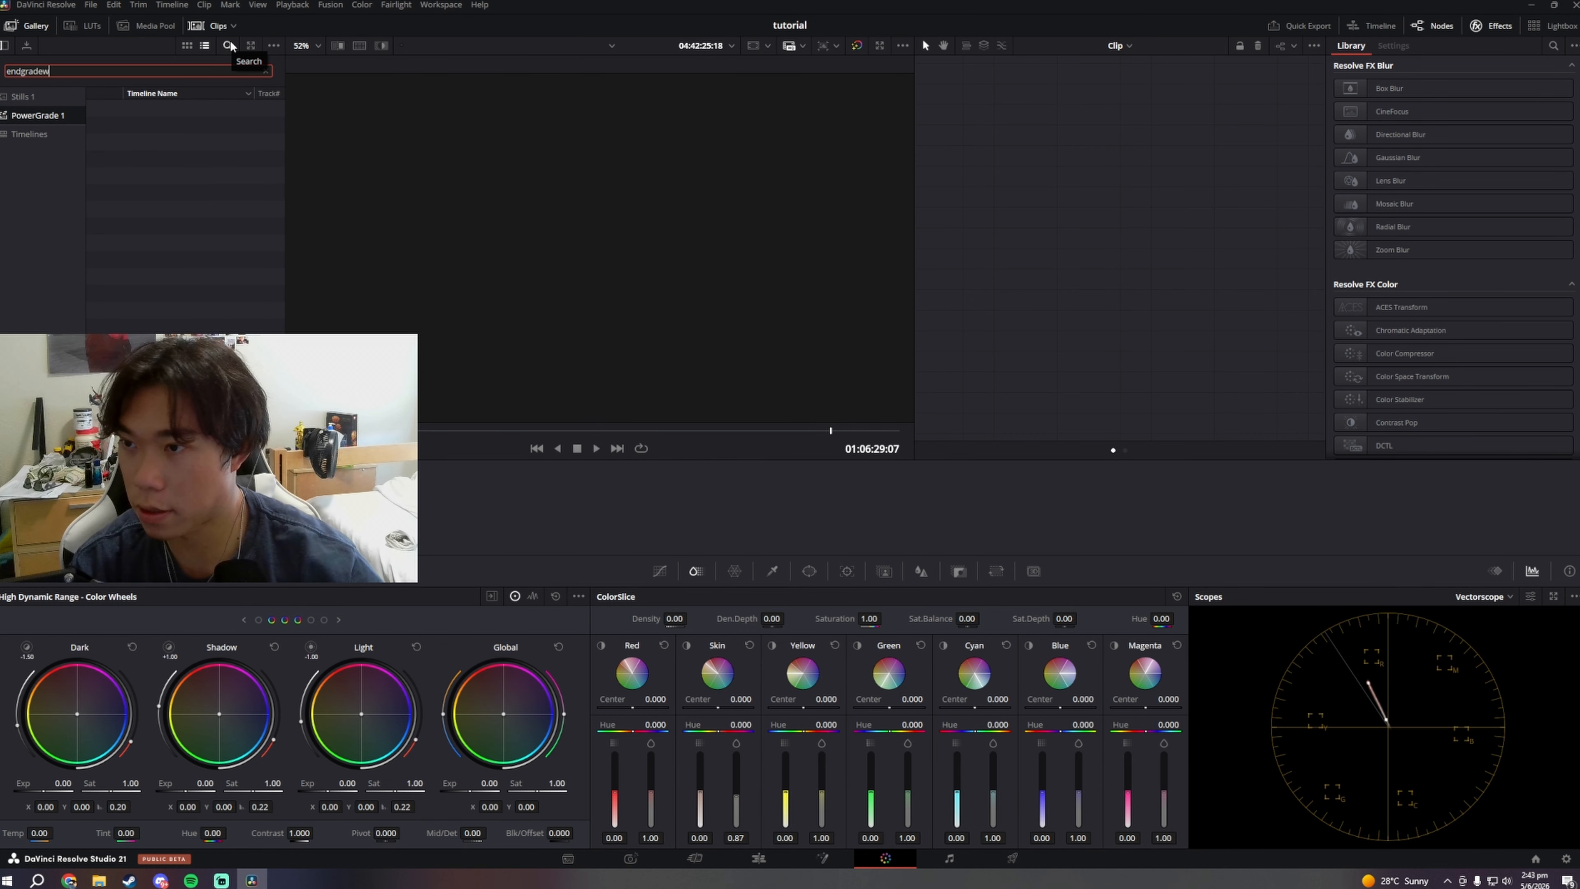
pyautogui.write('e')
pyautogui.press('Return')
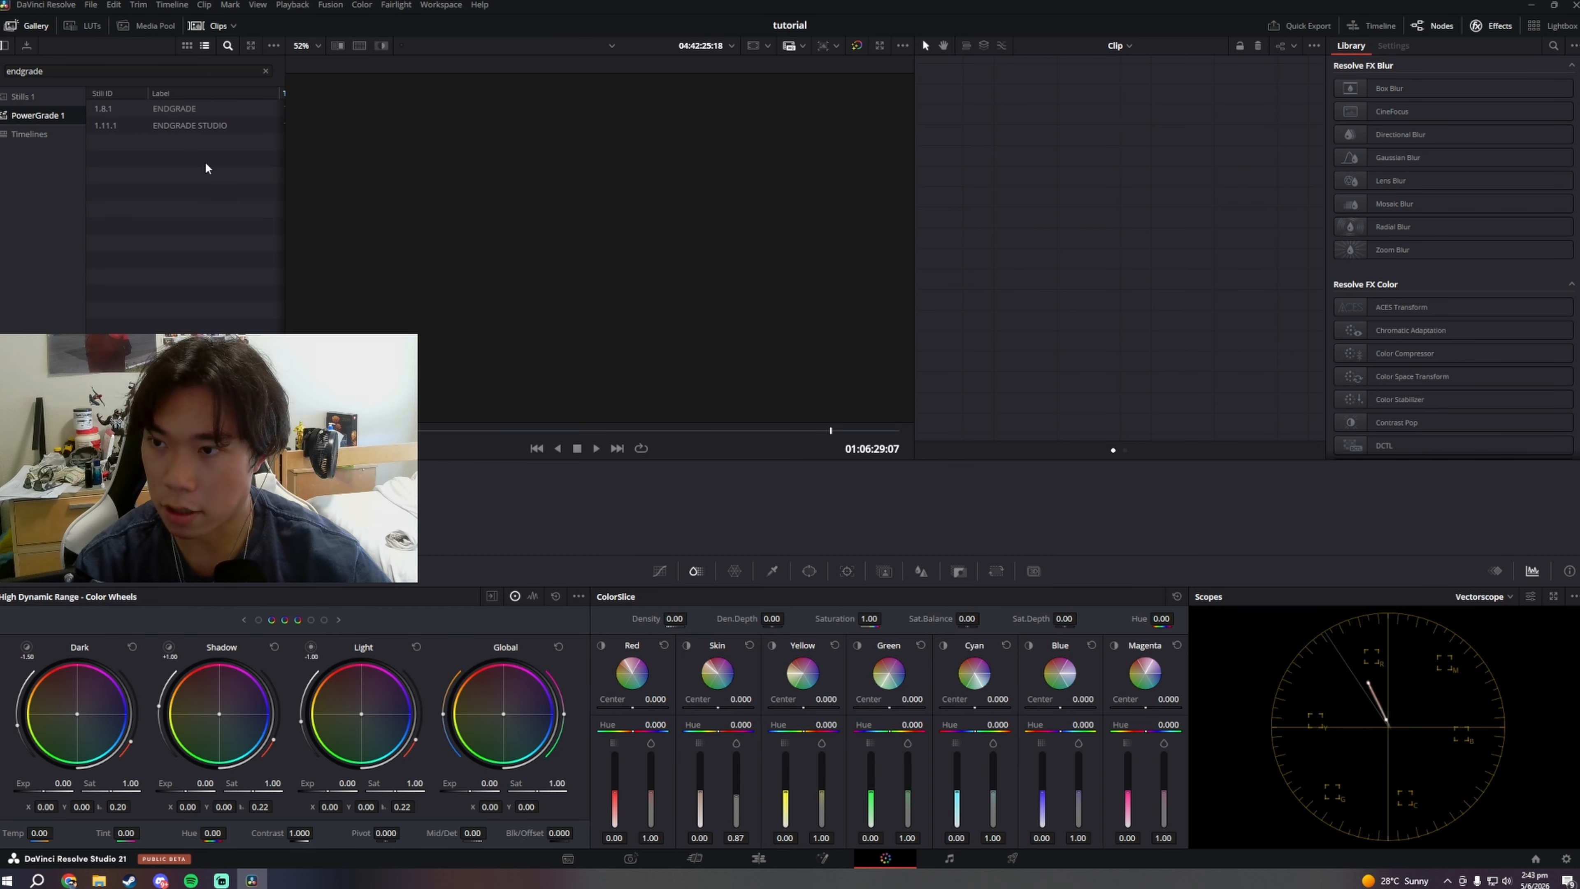
pyautogui.moveTo(284, 293); pyautogui.dragTo(422, 294)
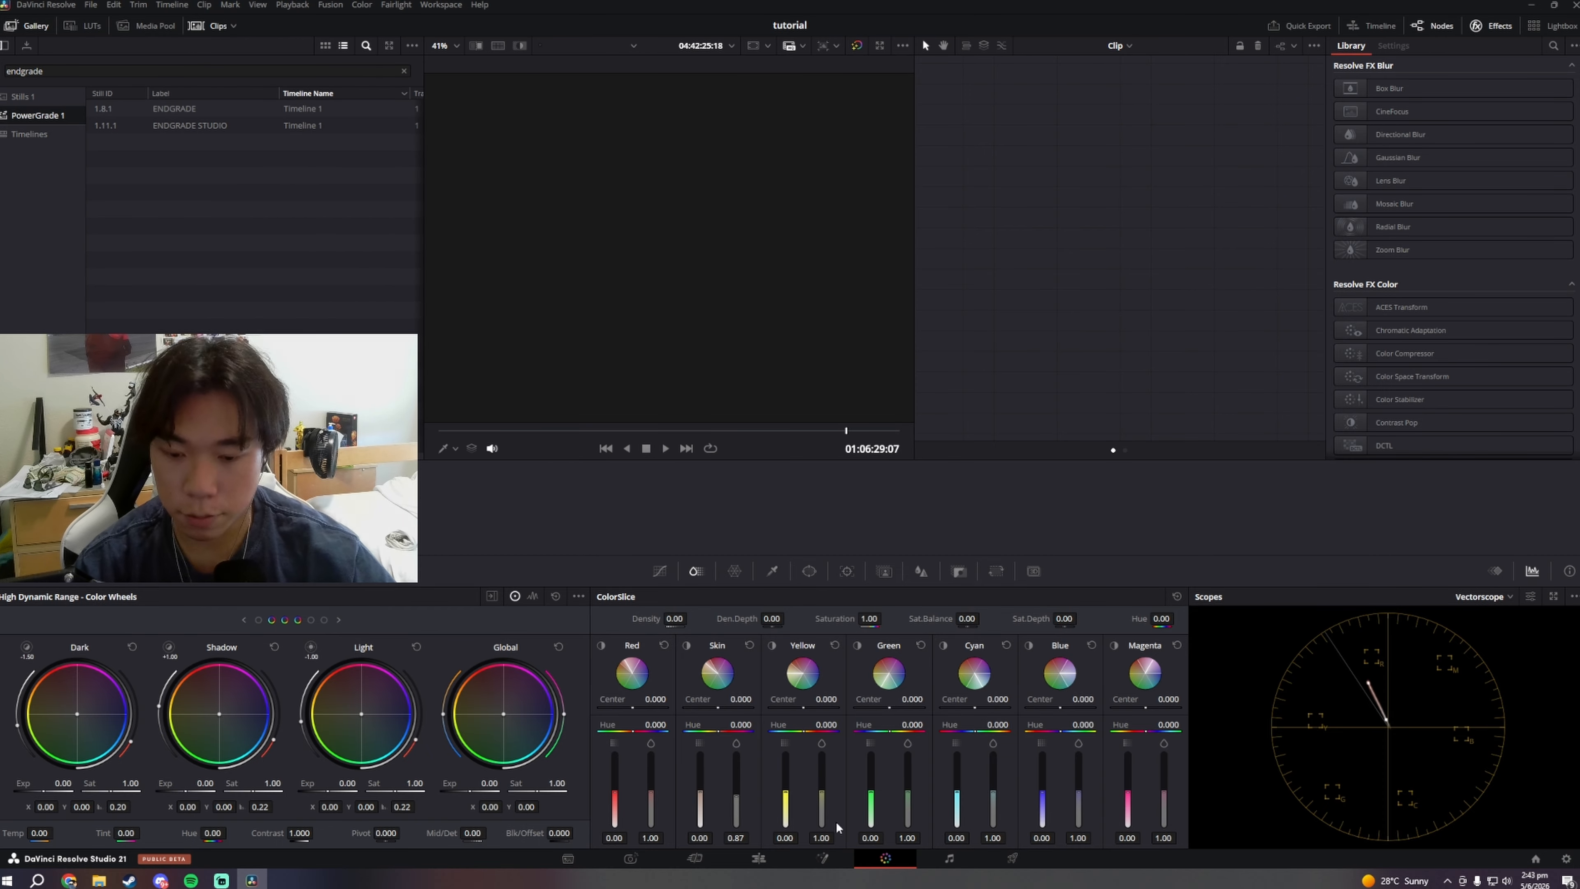
# Step: On the Edit page, place all six clips from the Master bin onto the empty timeline
pyautogui.click(759, 859)
pyautogui.moveTo(320, 295); pyautogui.dragTo(163, 81)
pyautogui.moveTo(239, 110); pyautogui.dragTo(222, 690)
pyautogui.moveTo(392, 716); pyautogui.dragTo(323, 715)
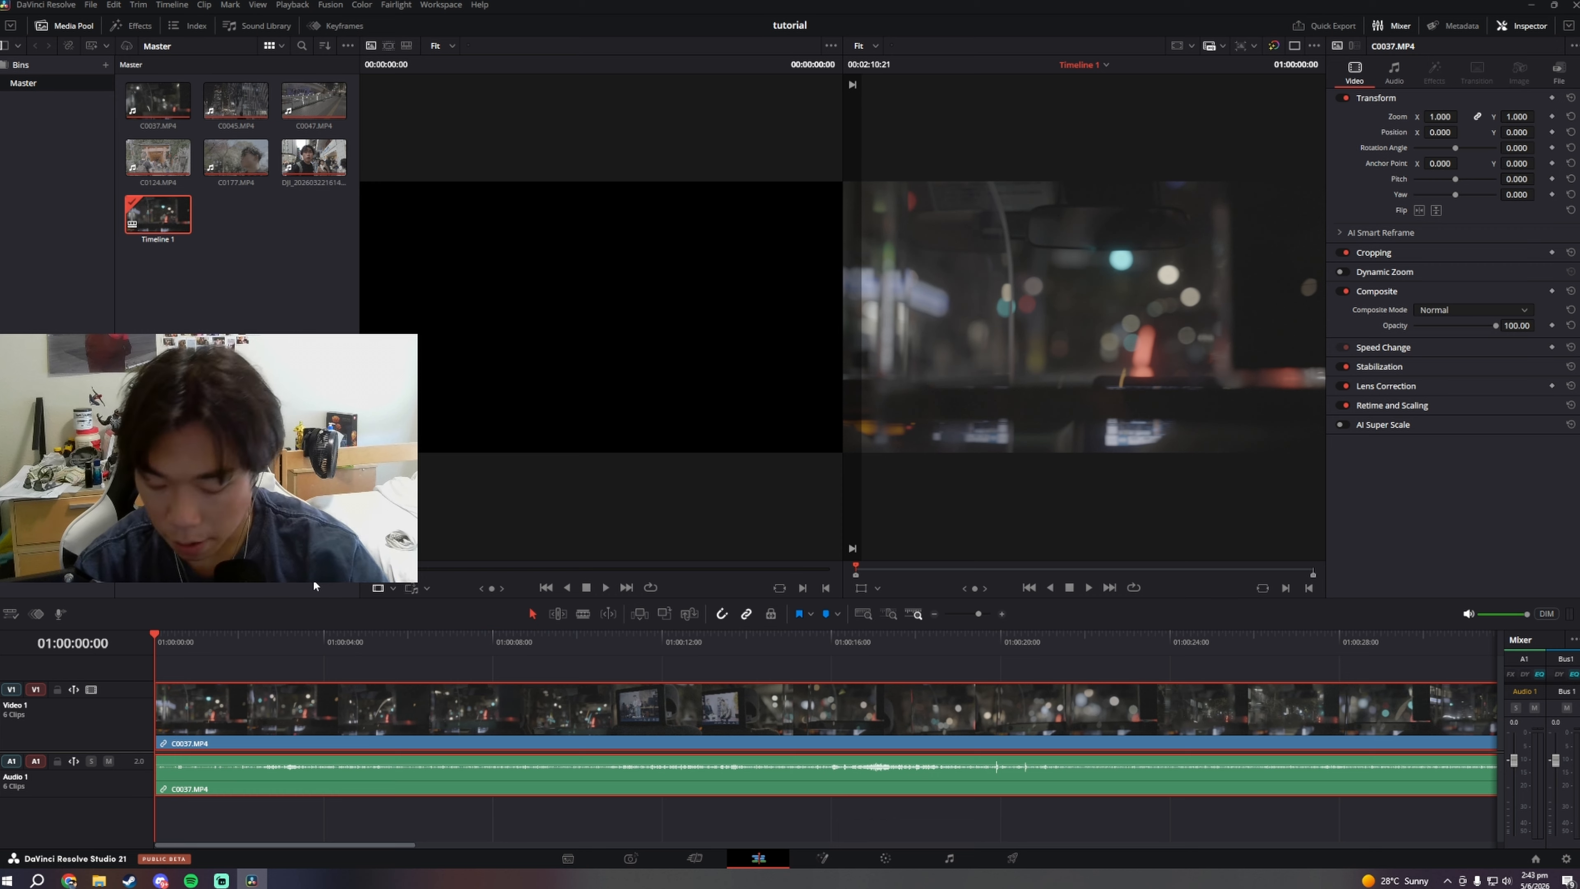
# Step: Delete the gap between the first clip, C0037.MP4, and the second clip on the timeline
pyautogui.hotkey('ctrl', '-')
pyautogui.hotkey('ctrl', '-')
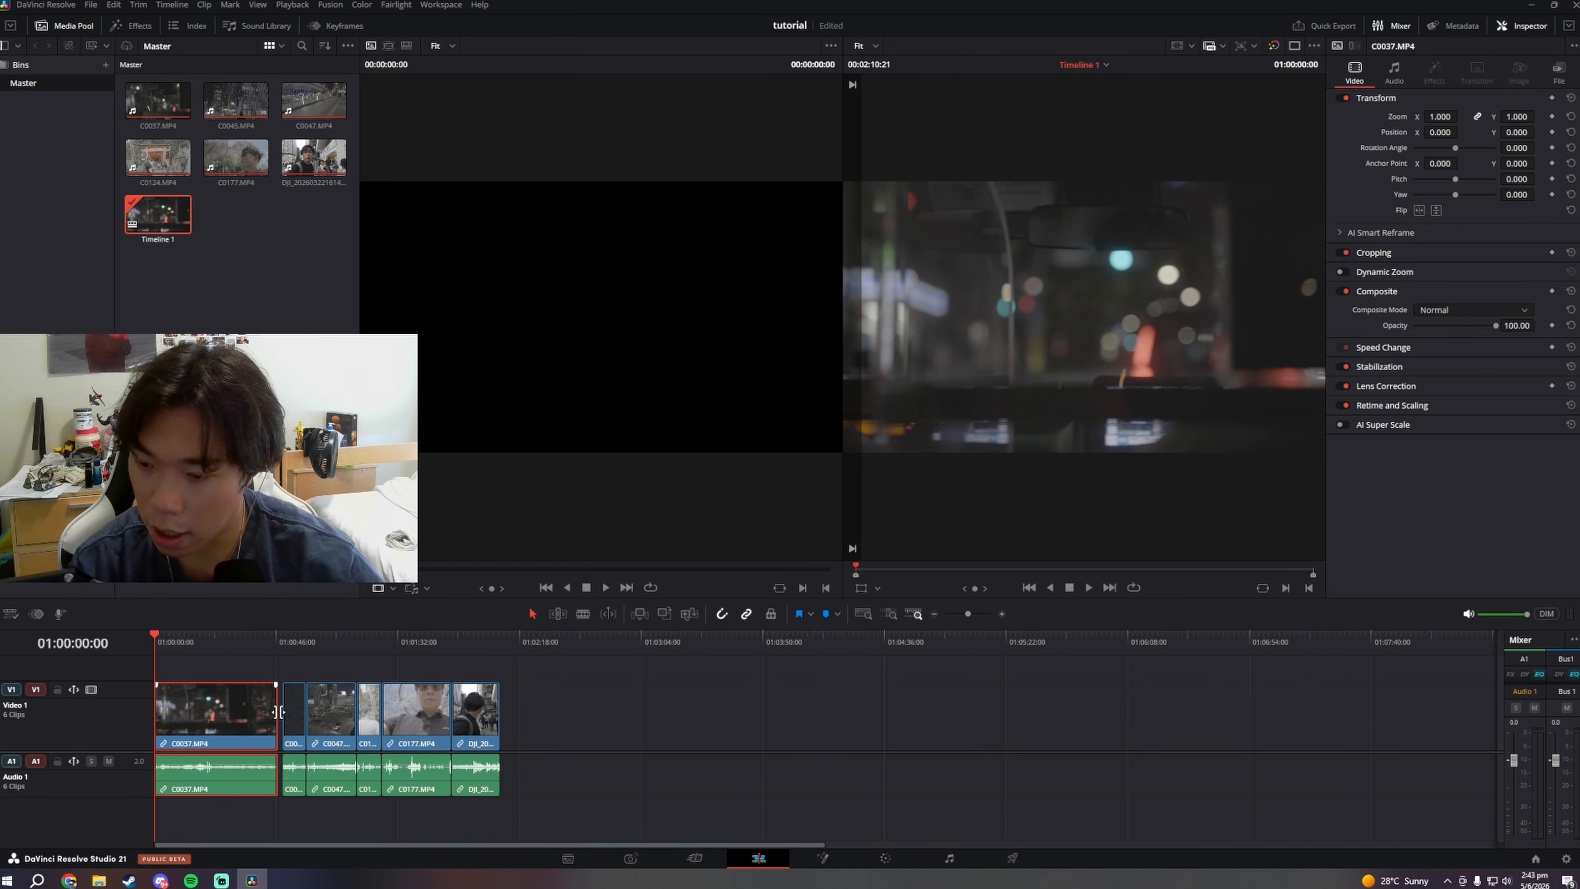
pyautogui.click(280, 710)
pyautogui.press('Delete')
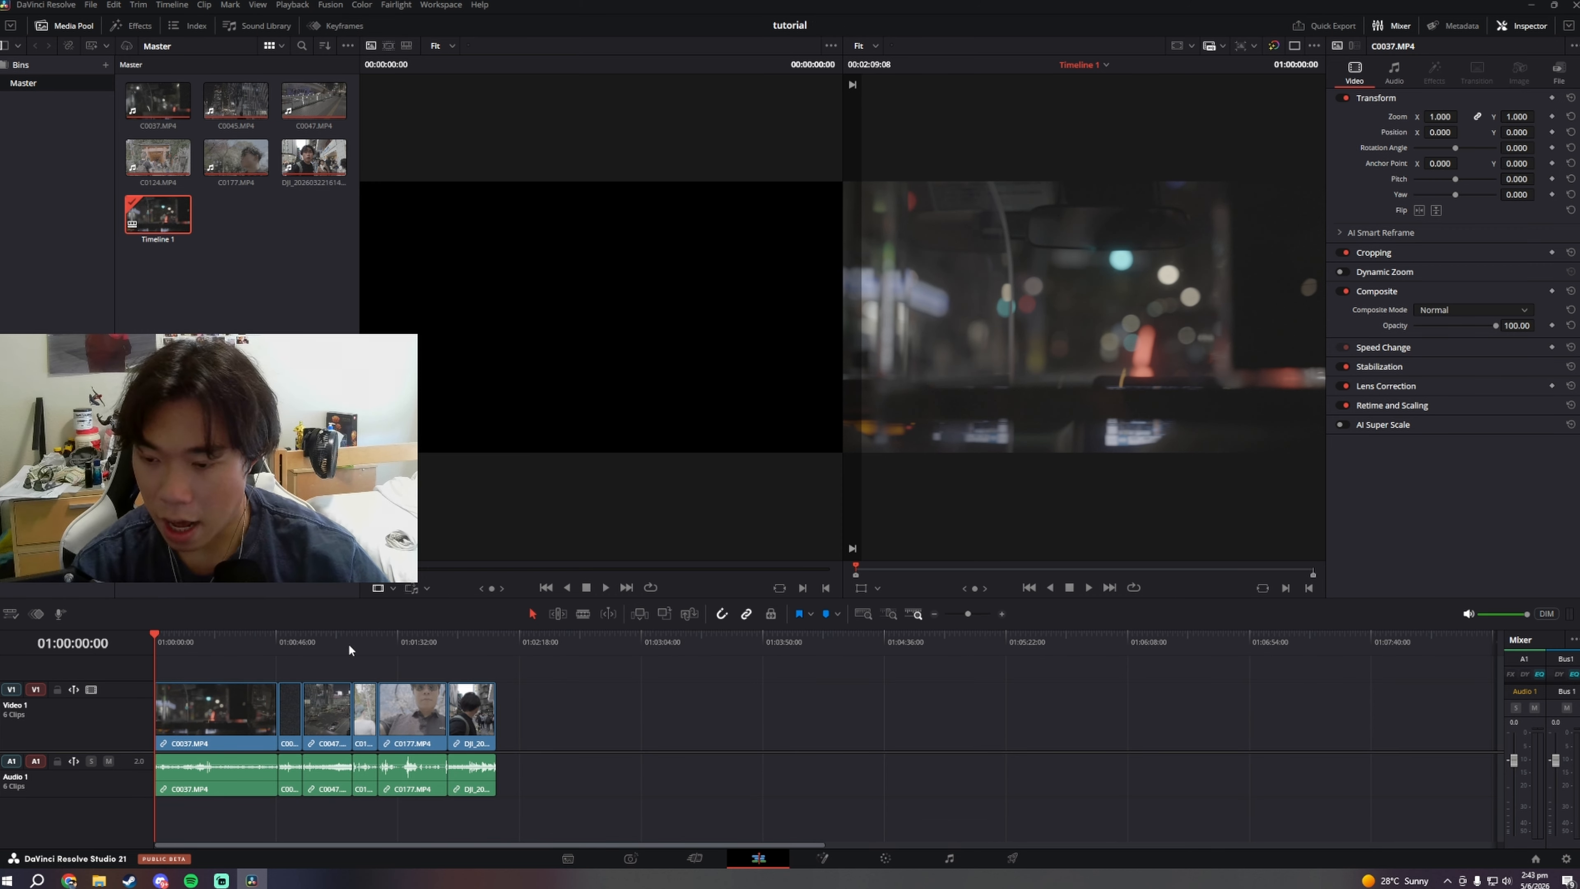
# Step: Go to the C0047.MP4 night street clip on the Color page and apply the ENDGRADE STUDIO PowerGrade to it
pyautogui.moveTo(280, 638); pyautogui.dragTo(478, 645)
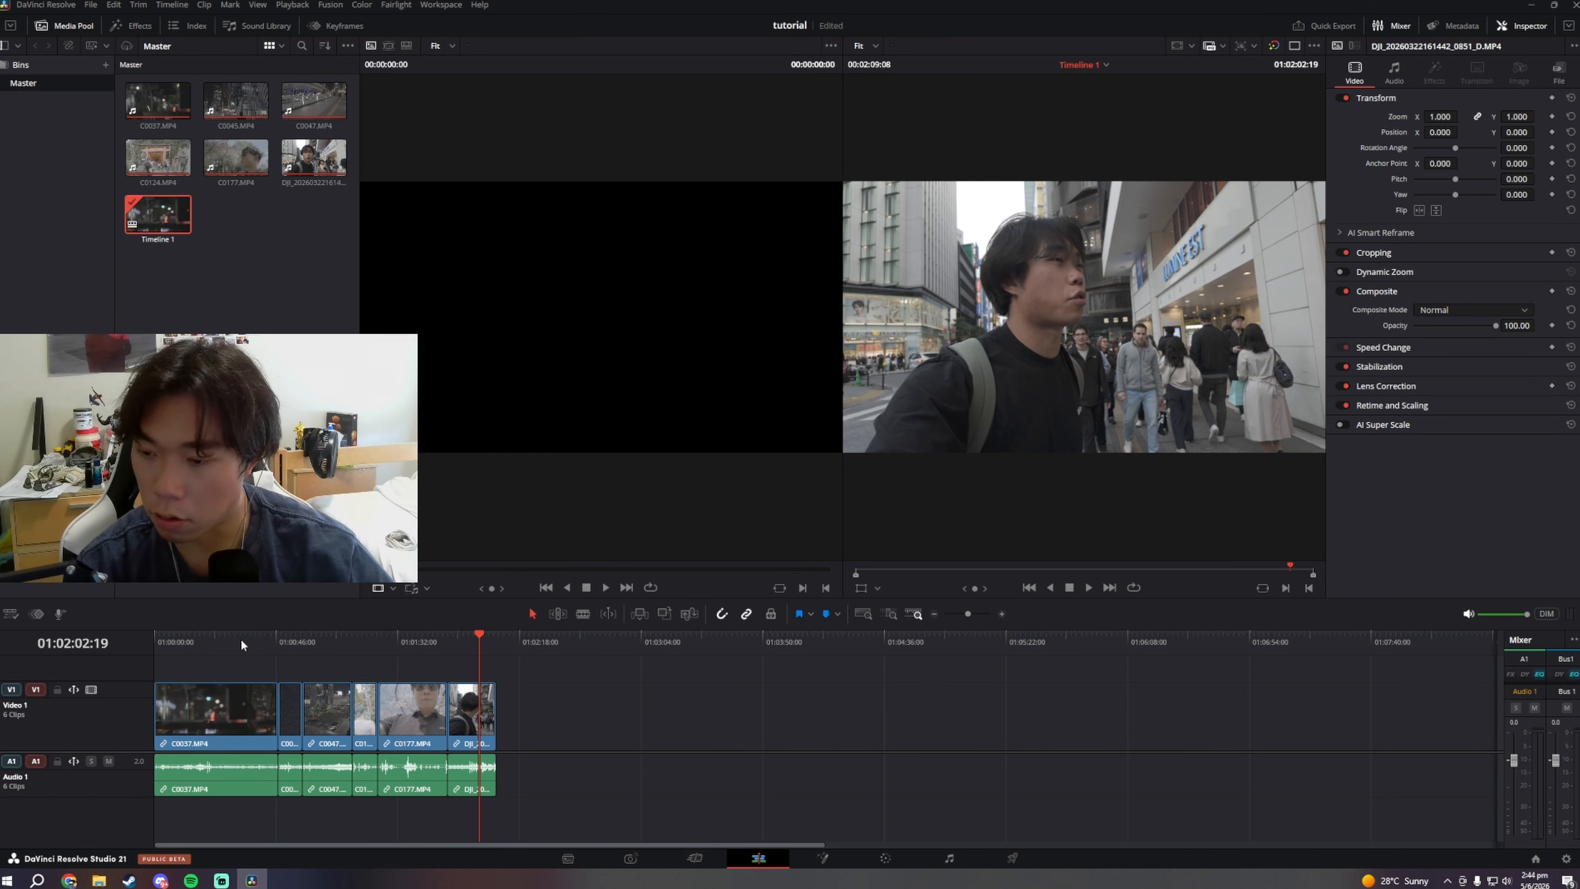
pyautogui.click(341, 636)
pyautogui.hotkey('shift', '6')
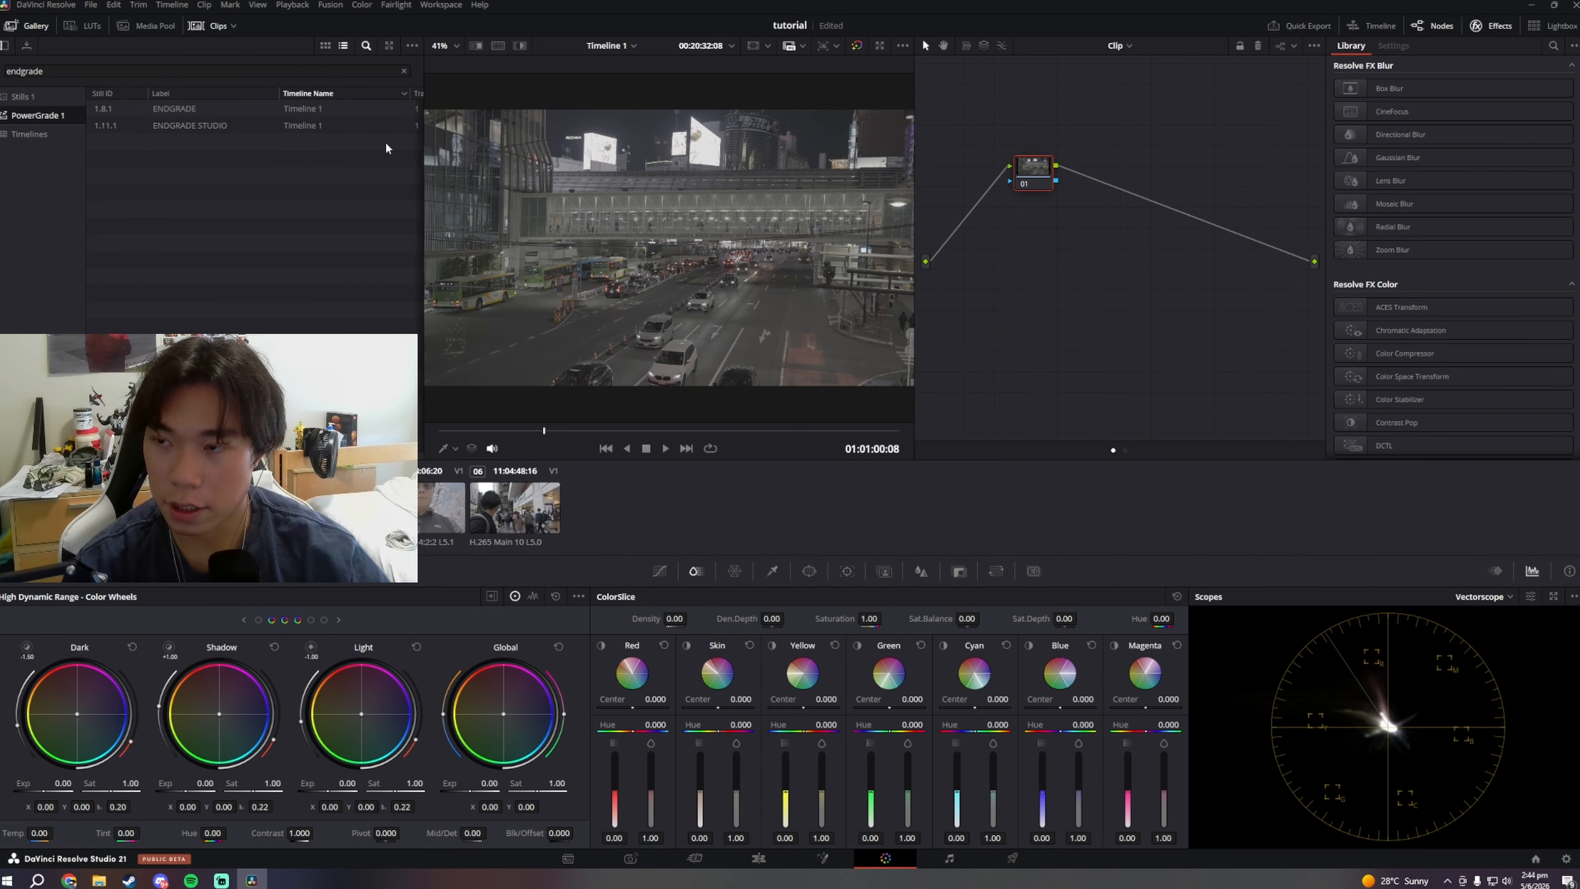
pyautogui.click(302, 125)
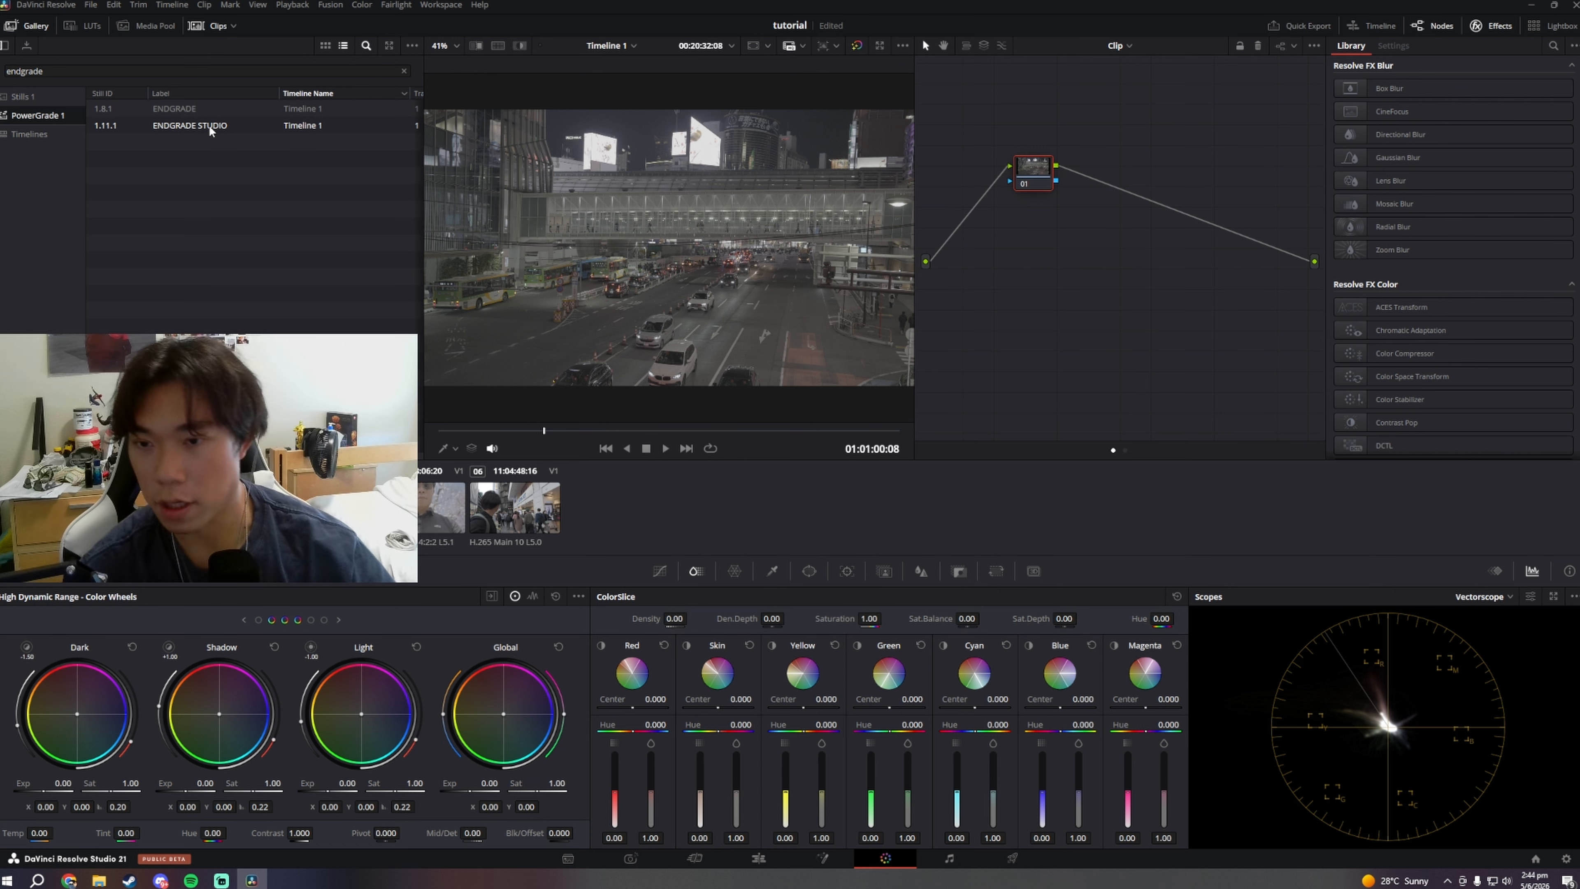
pyautogui.moveTo(208, 123); pyautogui.dragTo(821, 274)
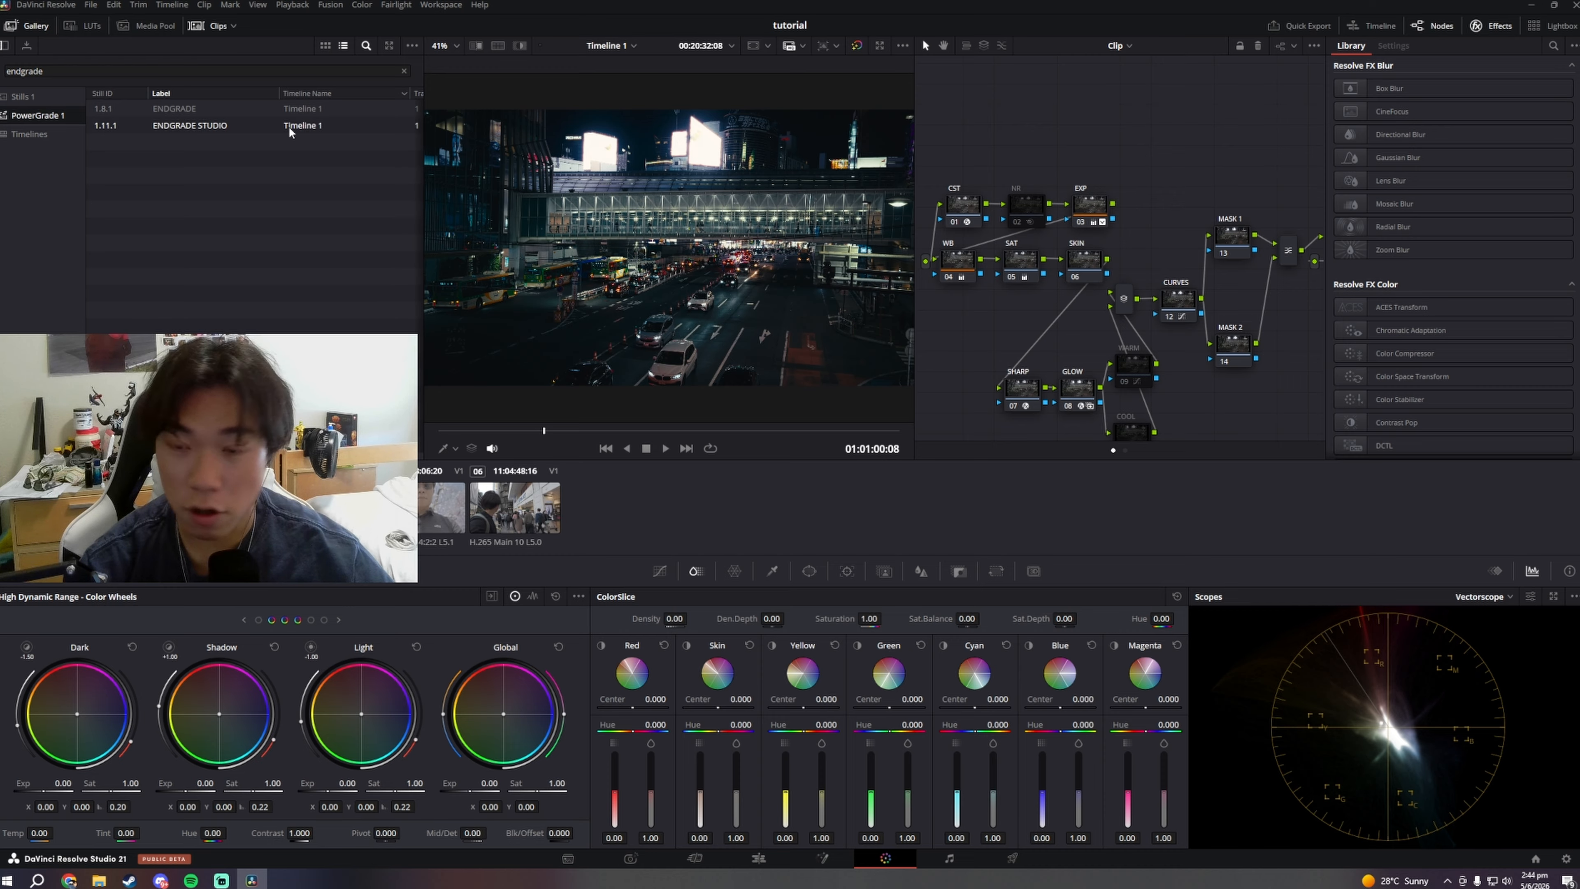
# Step: Examine the nodes inside the FILM EFFECT compound node and return to the clip's main node graph
pyautogui.moveTo(1234, 297); pyautogui.dragTo(1057, 249)
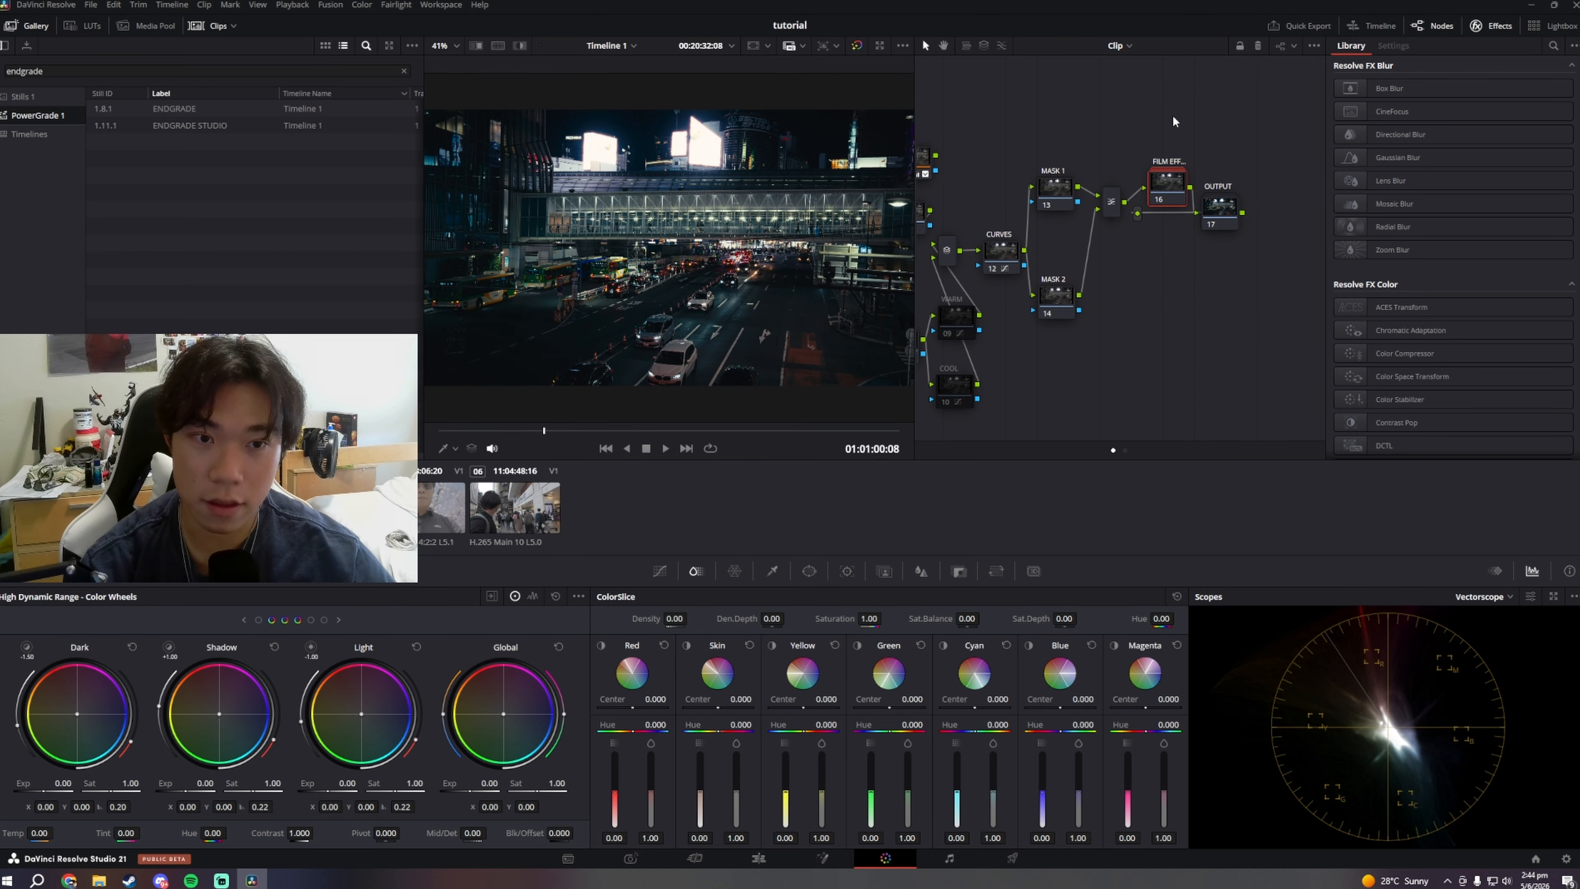
pyautogui.moveTo(1162, 116); pyautogui.dragTo(1177, 143)
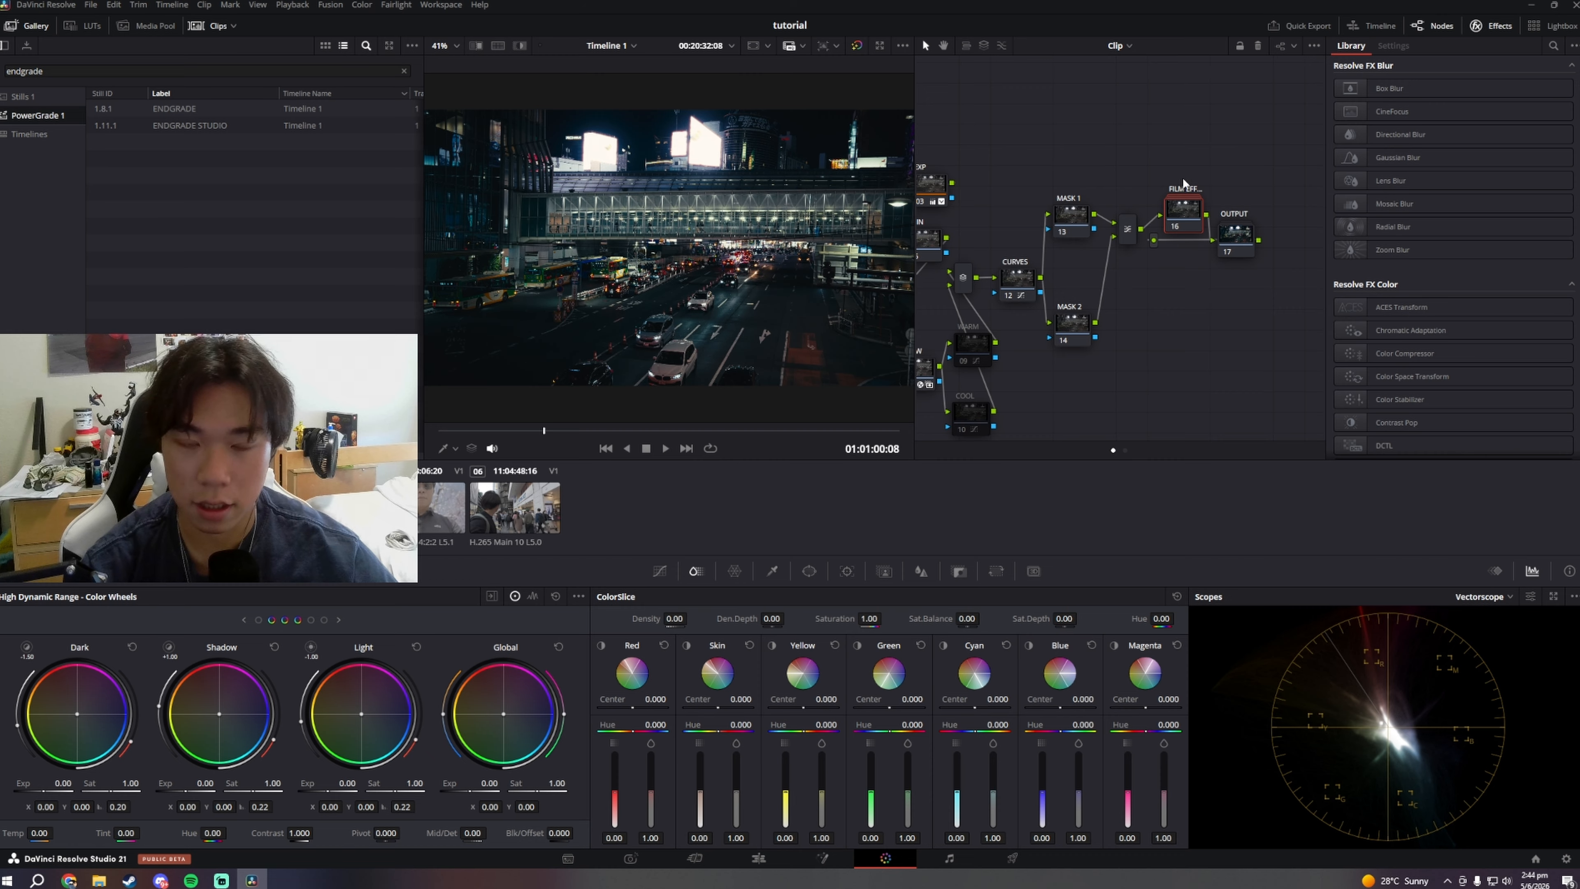
pyautogui.doubleClick(1197, 223)
pyautogui.rightClick(1141, 322)
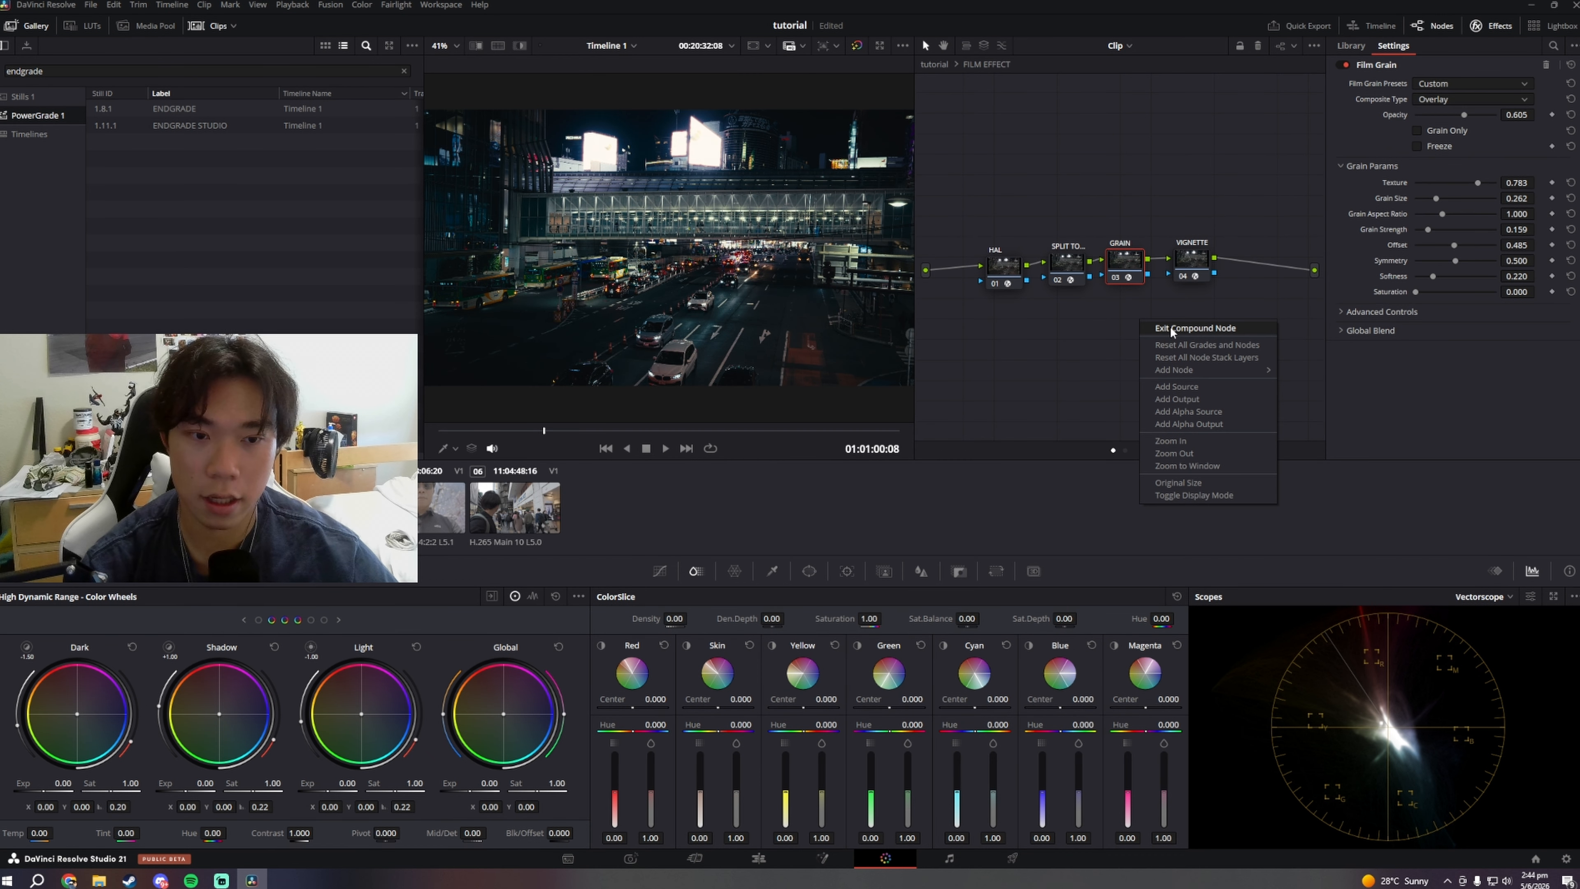
pyautogui.click(1173, 328)
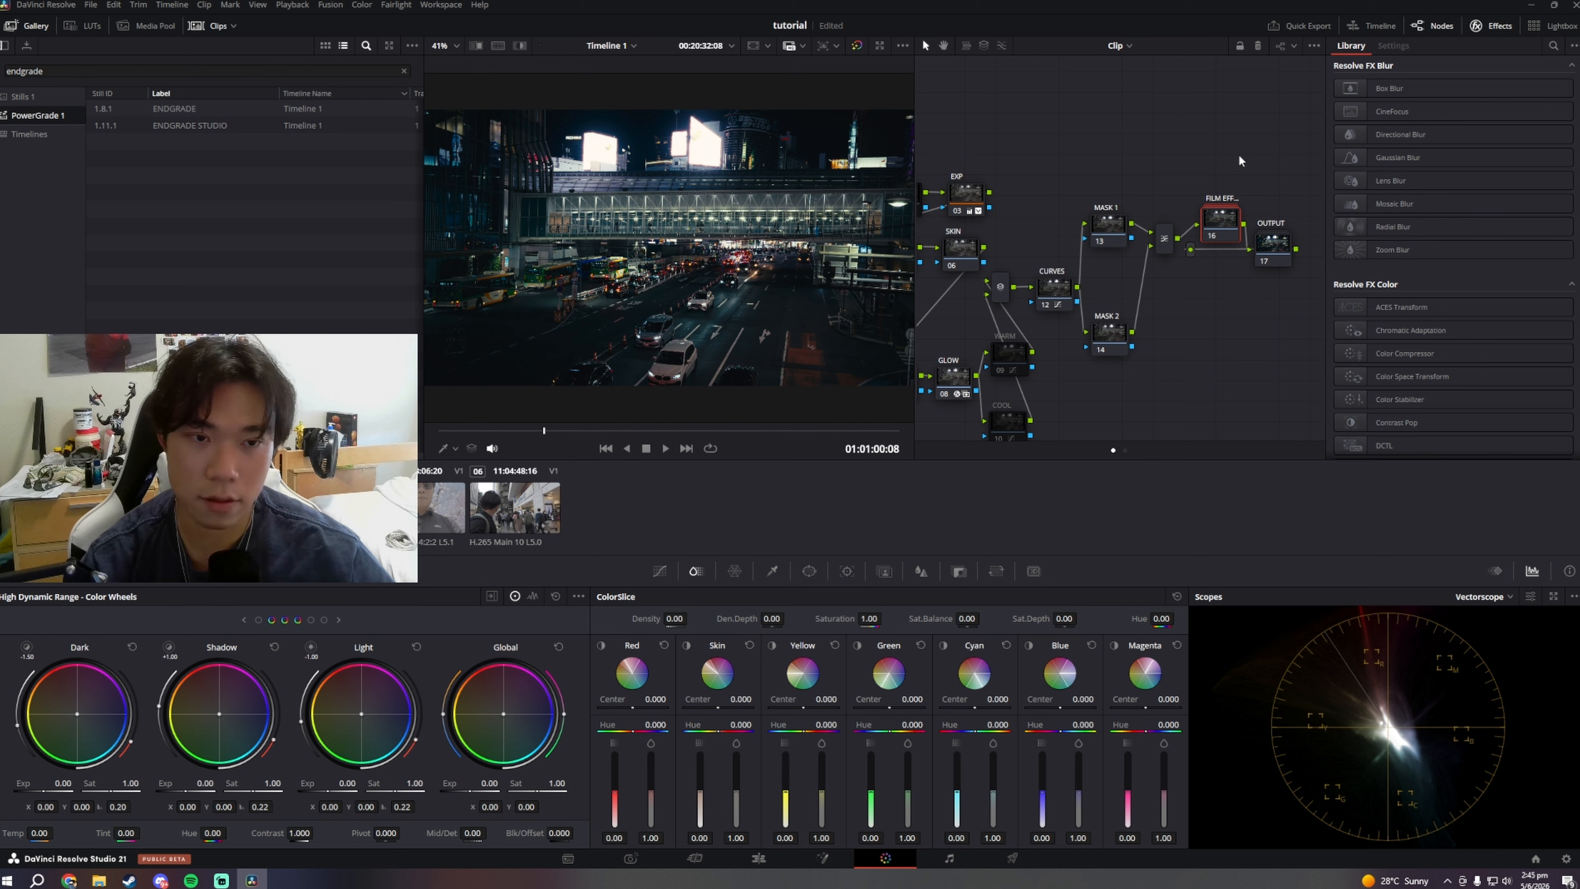
# Step: Switch the night street clip between the ENDGRADE and ENDGRADE STUDIO PowerGrades to compare them, ending on ENDGRADE
pyautogui.click(232, 110)
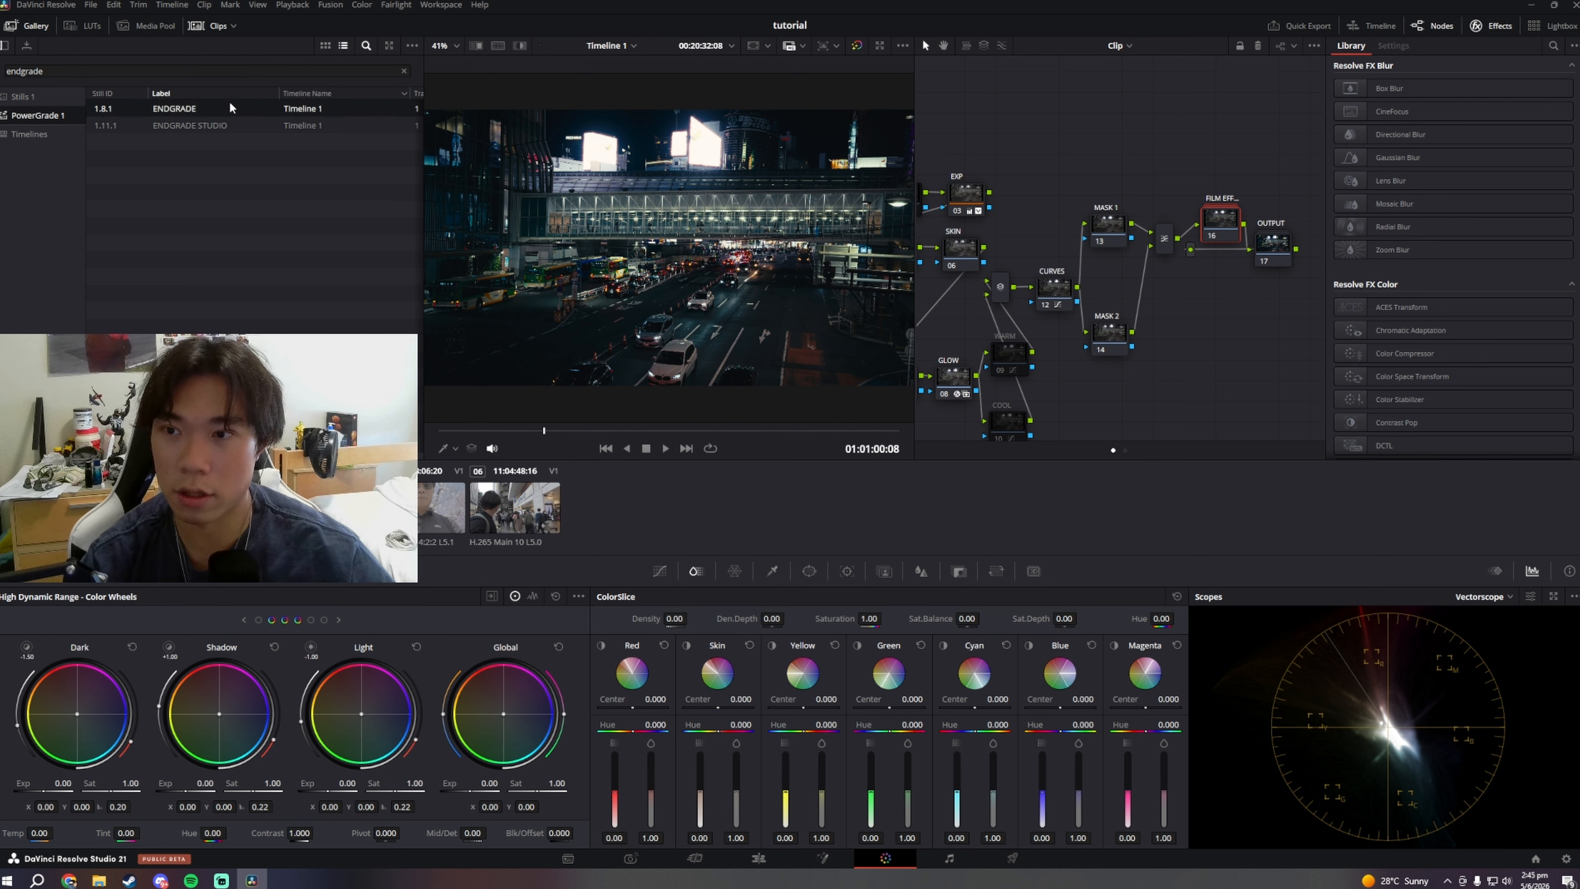
pyautogui.doubleClick(234, 112)
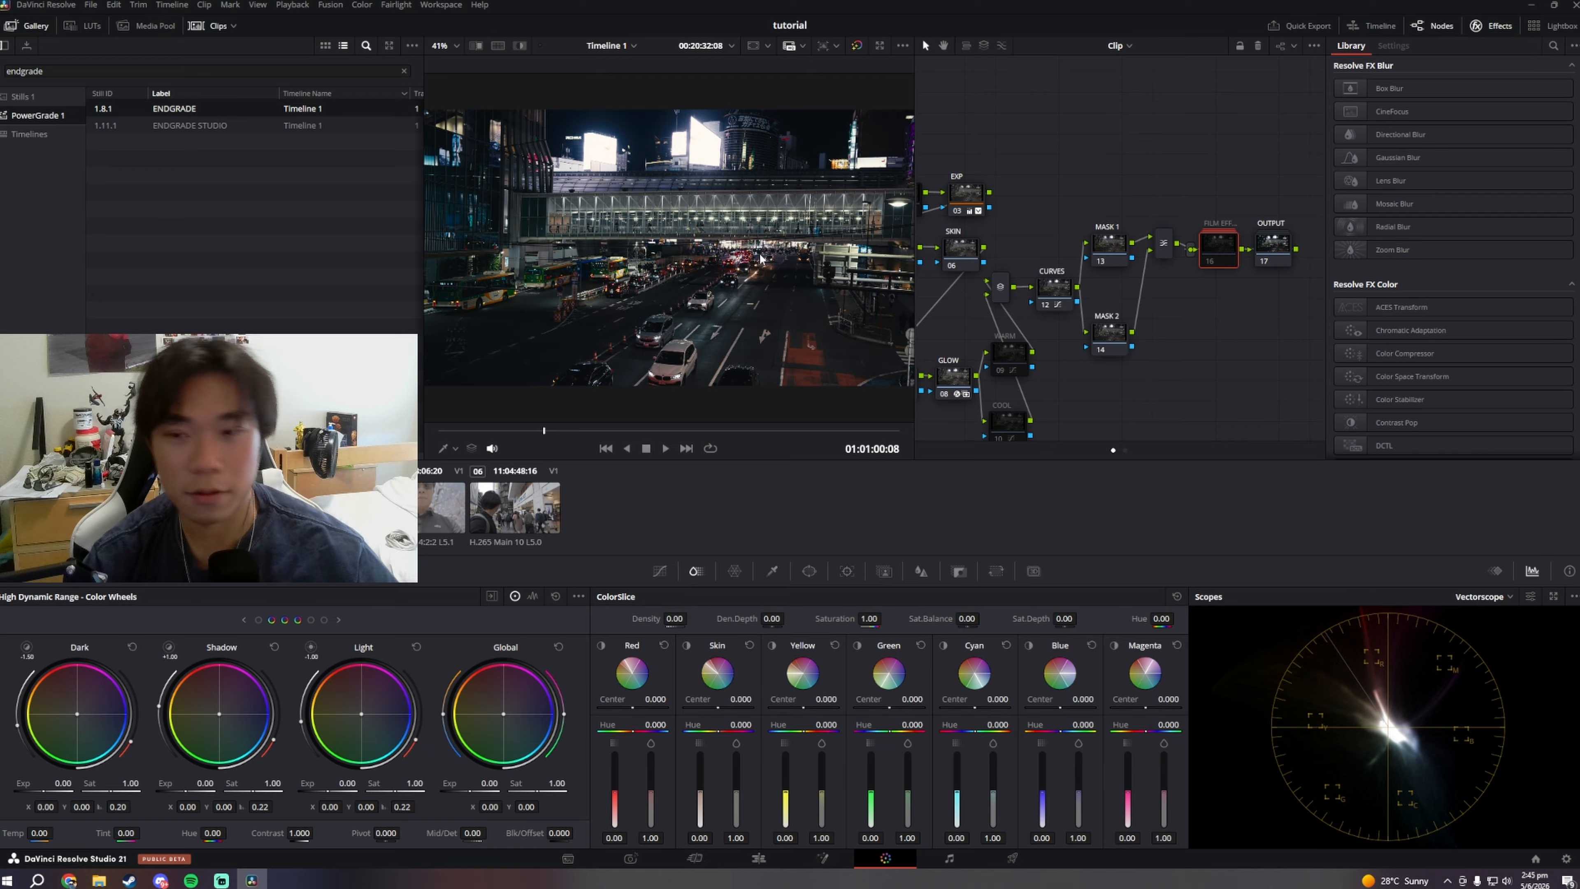
pyautogui.doubleClick(267, 130)
pyautogui.doubleClick(211, 113)
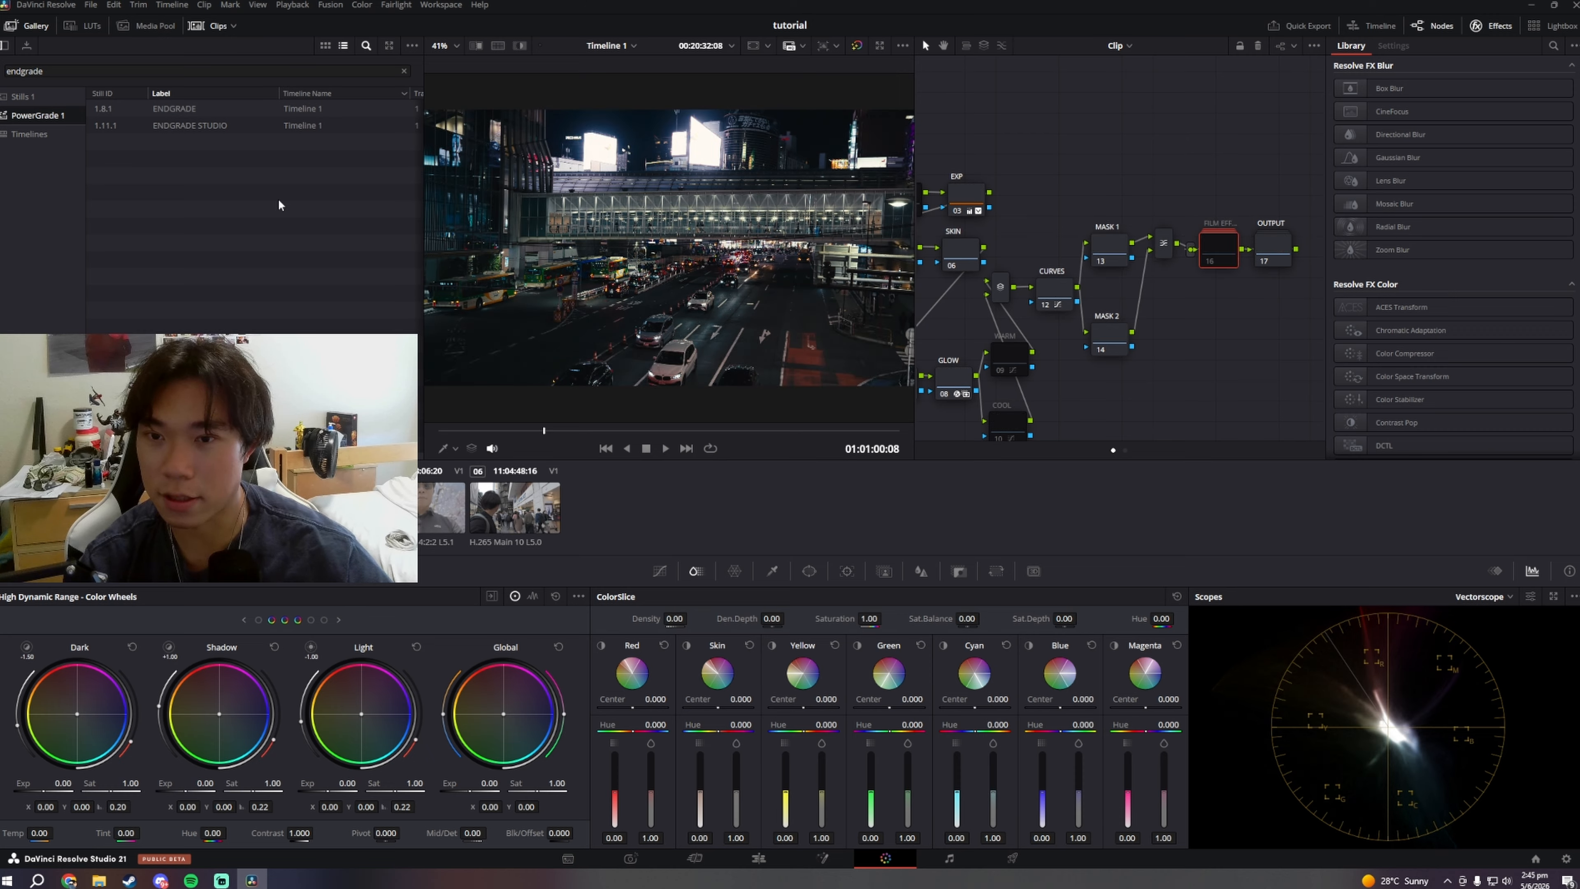
pyautogui.middleClick(218, 126)
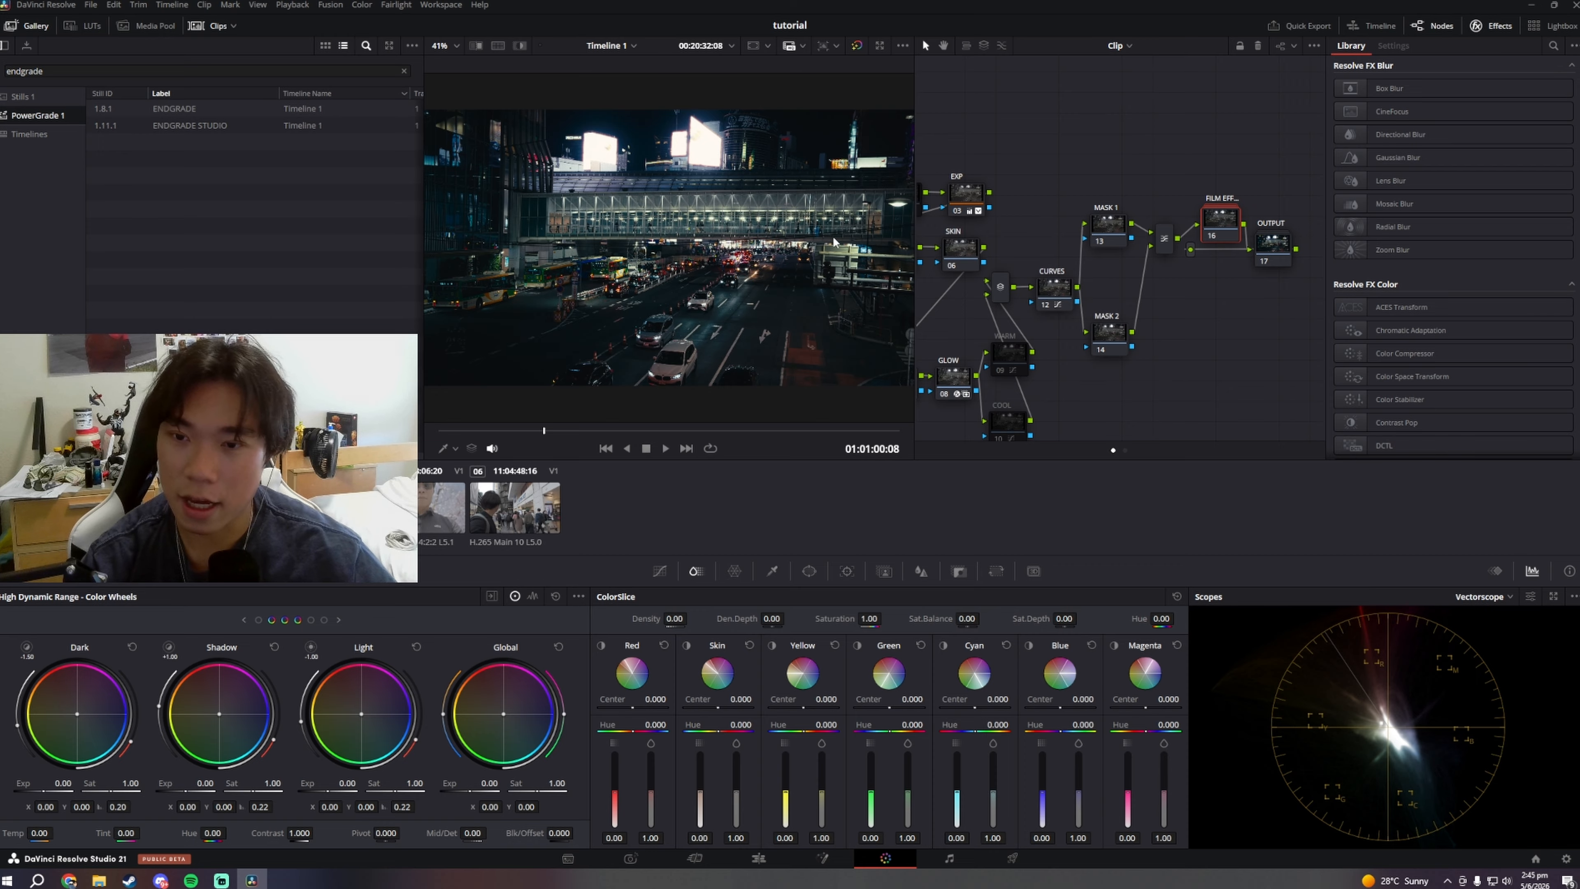
pyautogui.middleClick(312, 126)
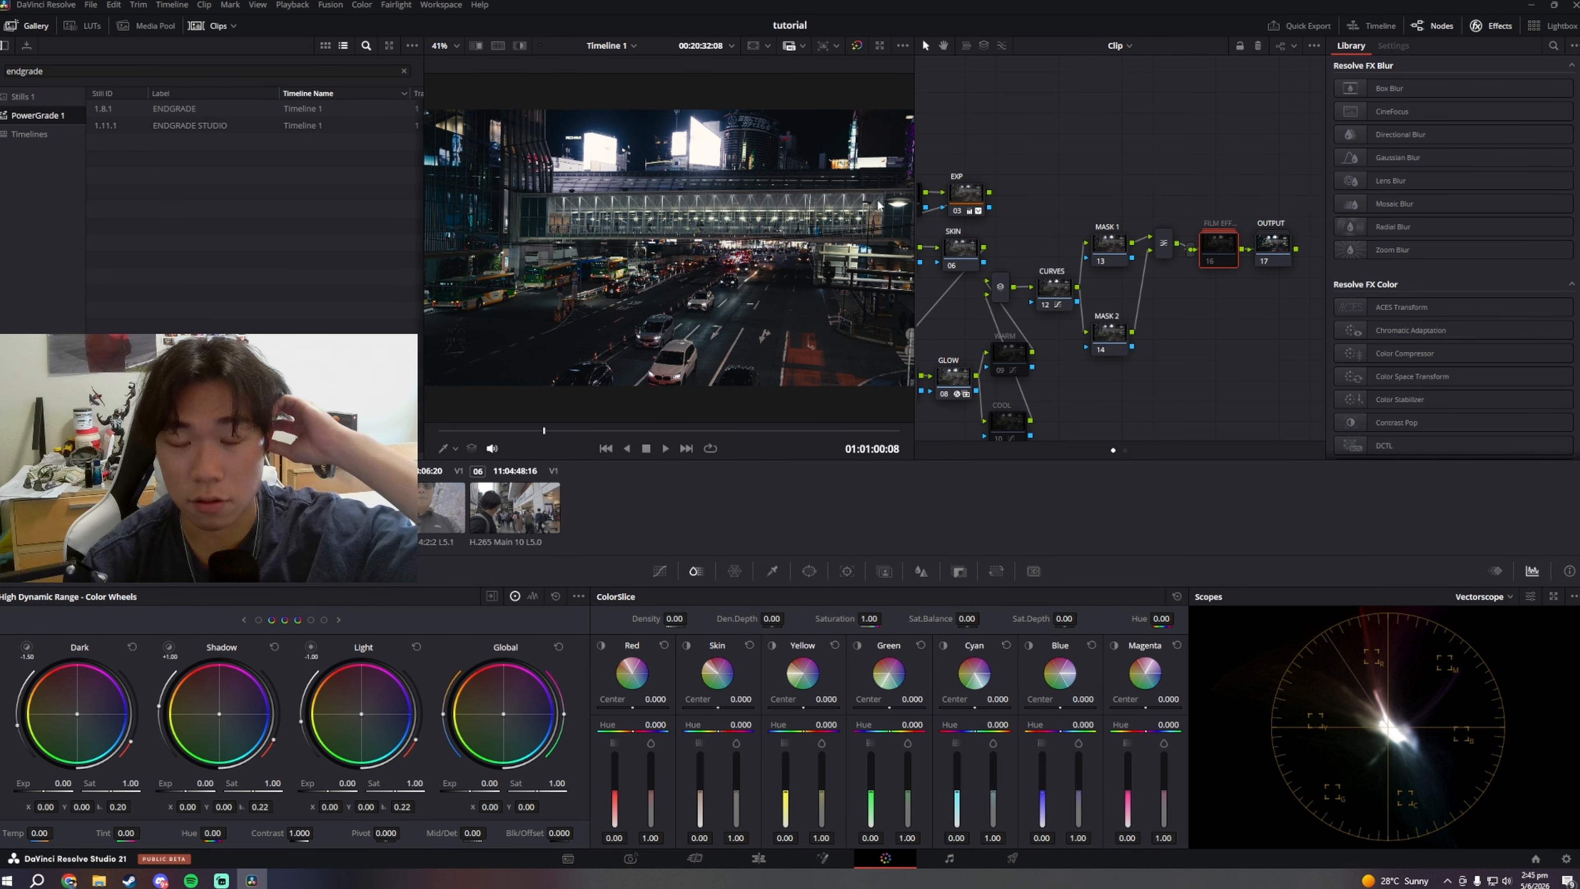
pyautogui.middleClick(254, 130)
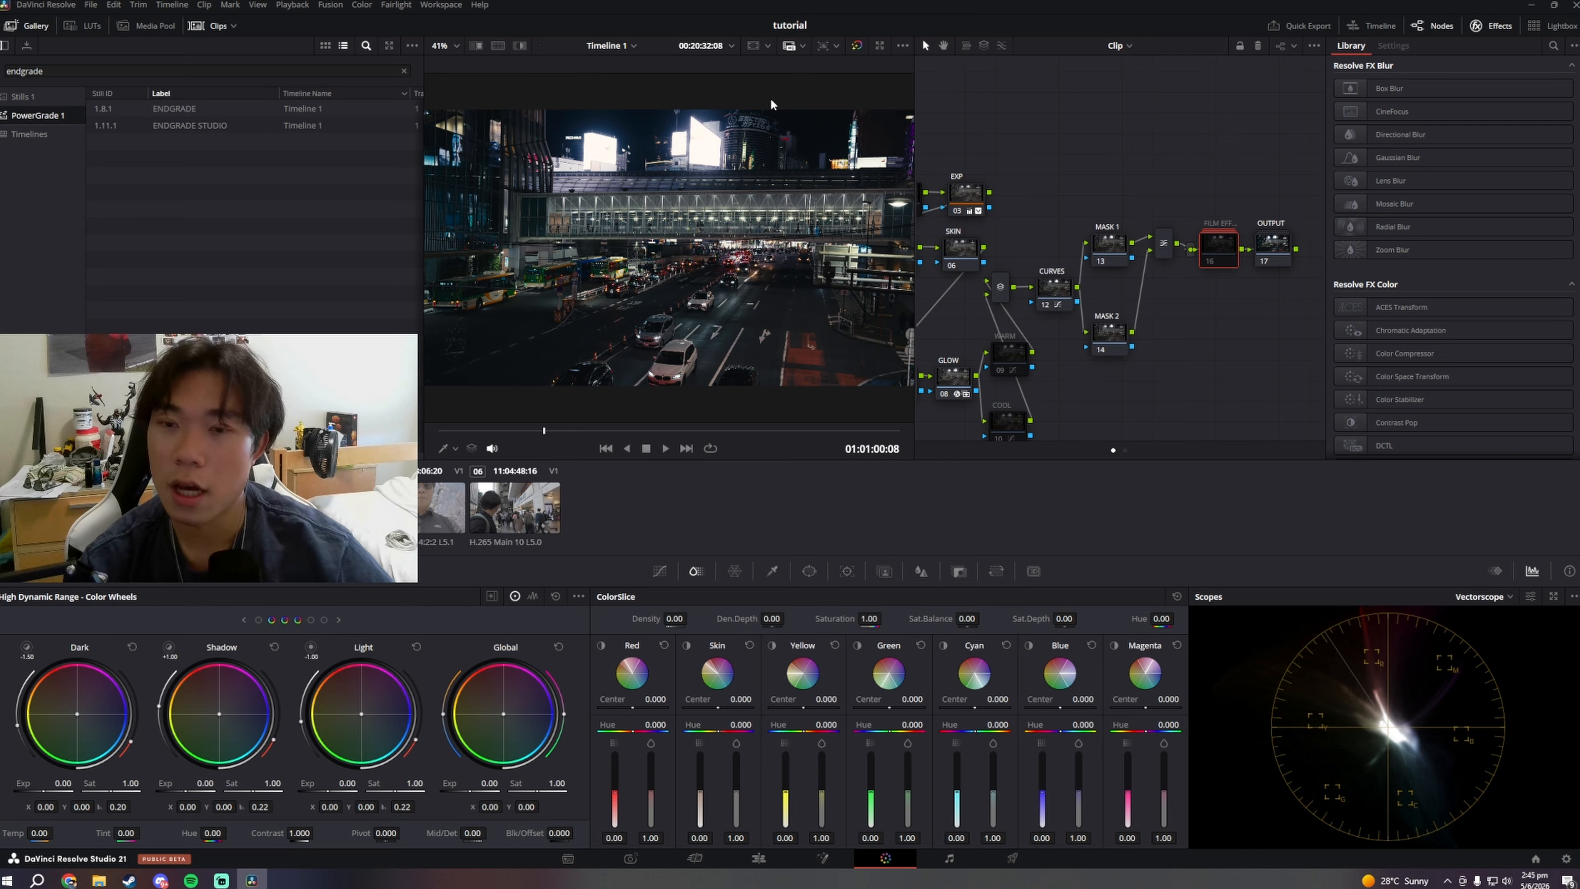
# Step: Select the shrine gate clip and apply the ENDGRADE PowerGrade to it
pyautogui.moveTo(1094, 165); pyautogui.dragTo(1174, 103)
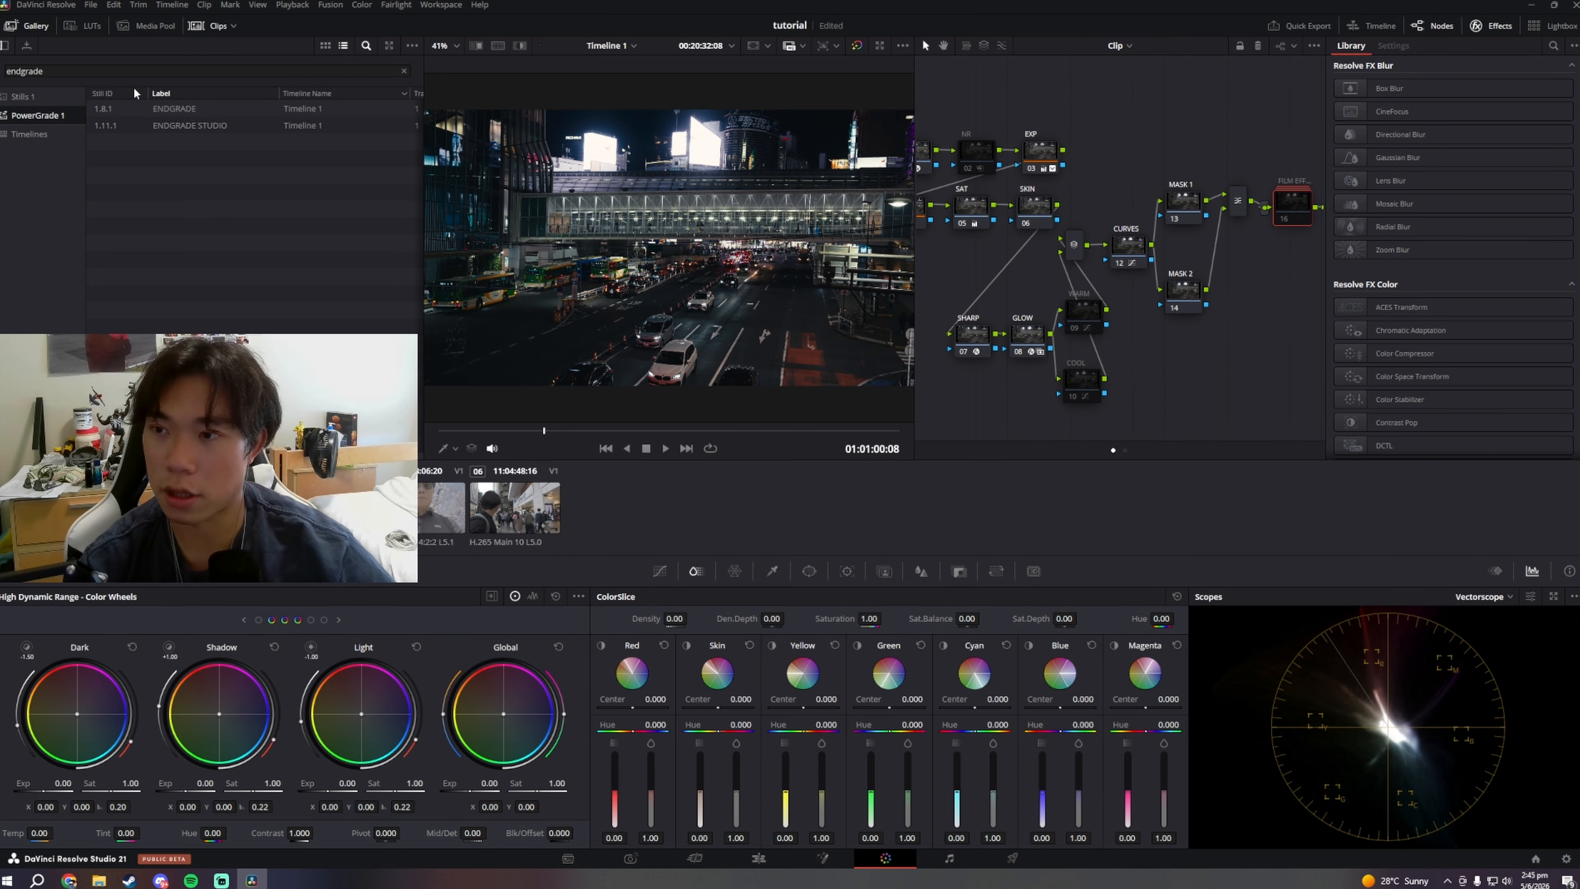
pyautogui.moveTo(1234, 124); pyautogui.dragTo(1183, 111)
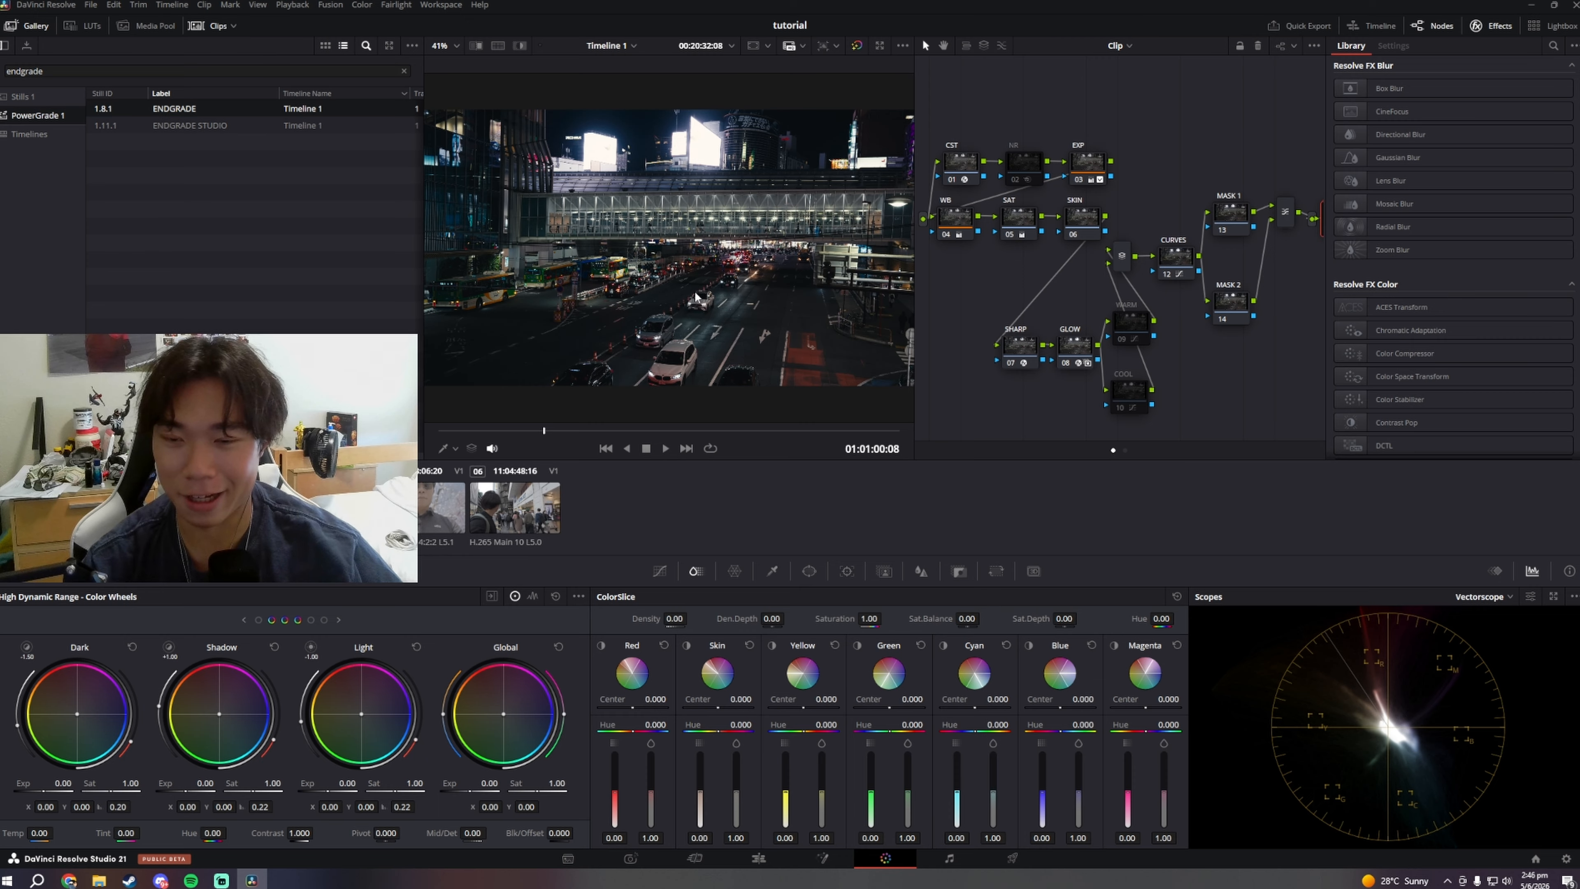
pyautogui.click(325, 507)
pyautogui.middleClick(245, 112)
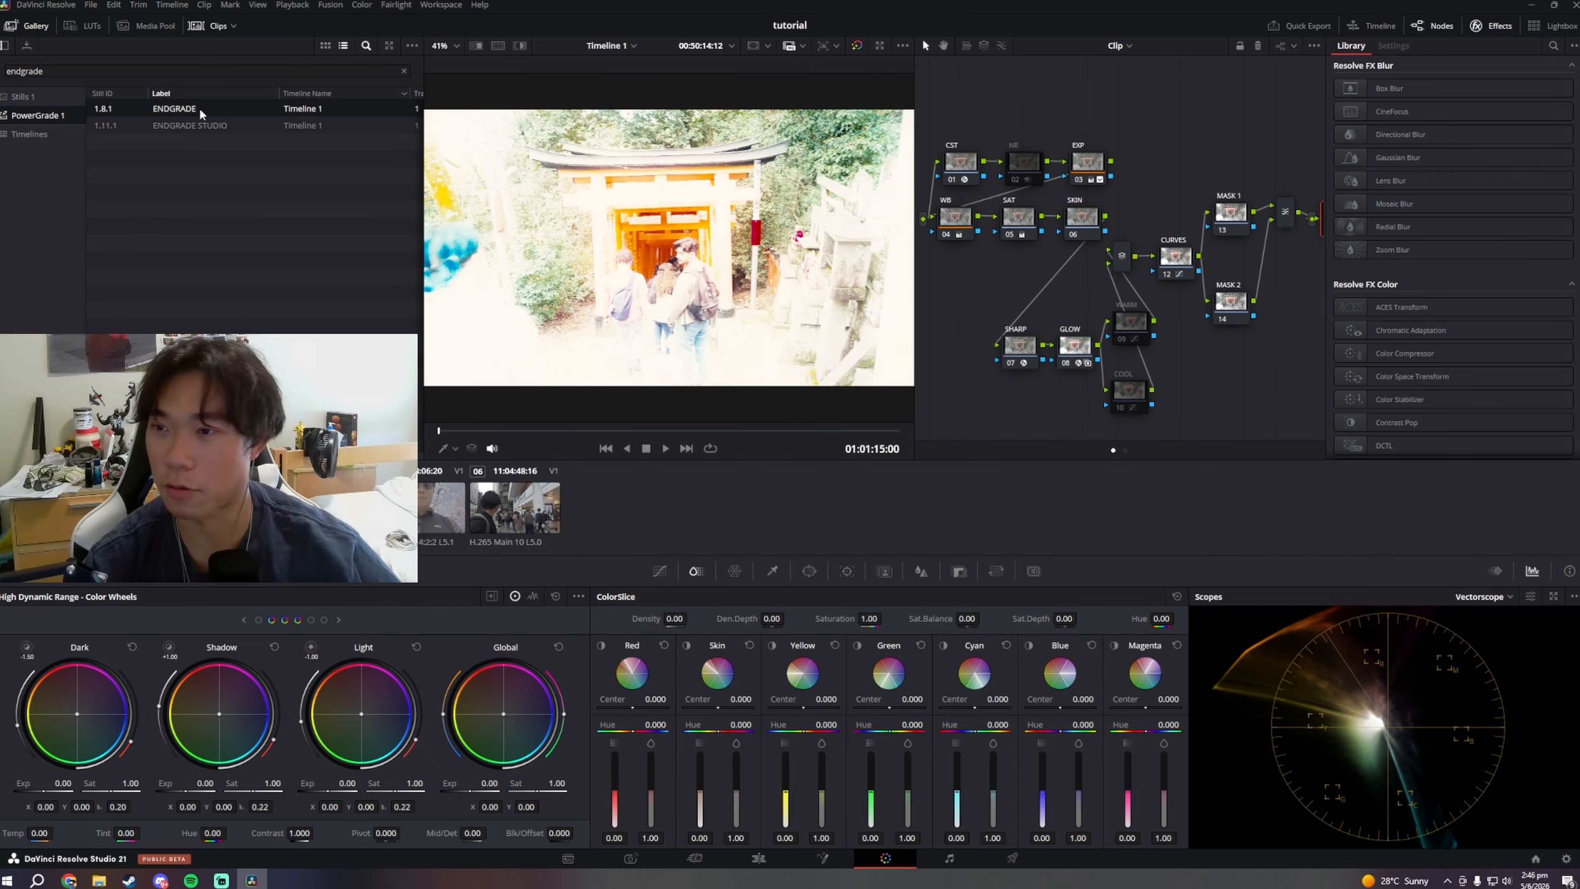
pyautogui.moveTo(1175, 151)
pyautogui.mouseDown()
pyautogui.moveTo(1226, 118)
pyautogui.moveTo(1185, 128)
pyautogui.mouseUp()
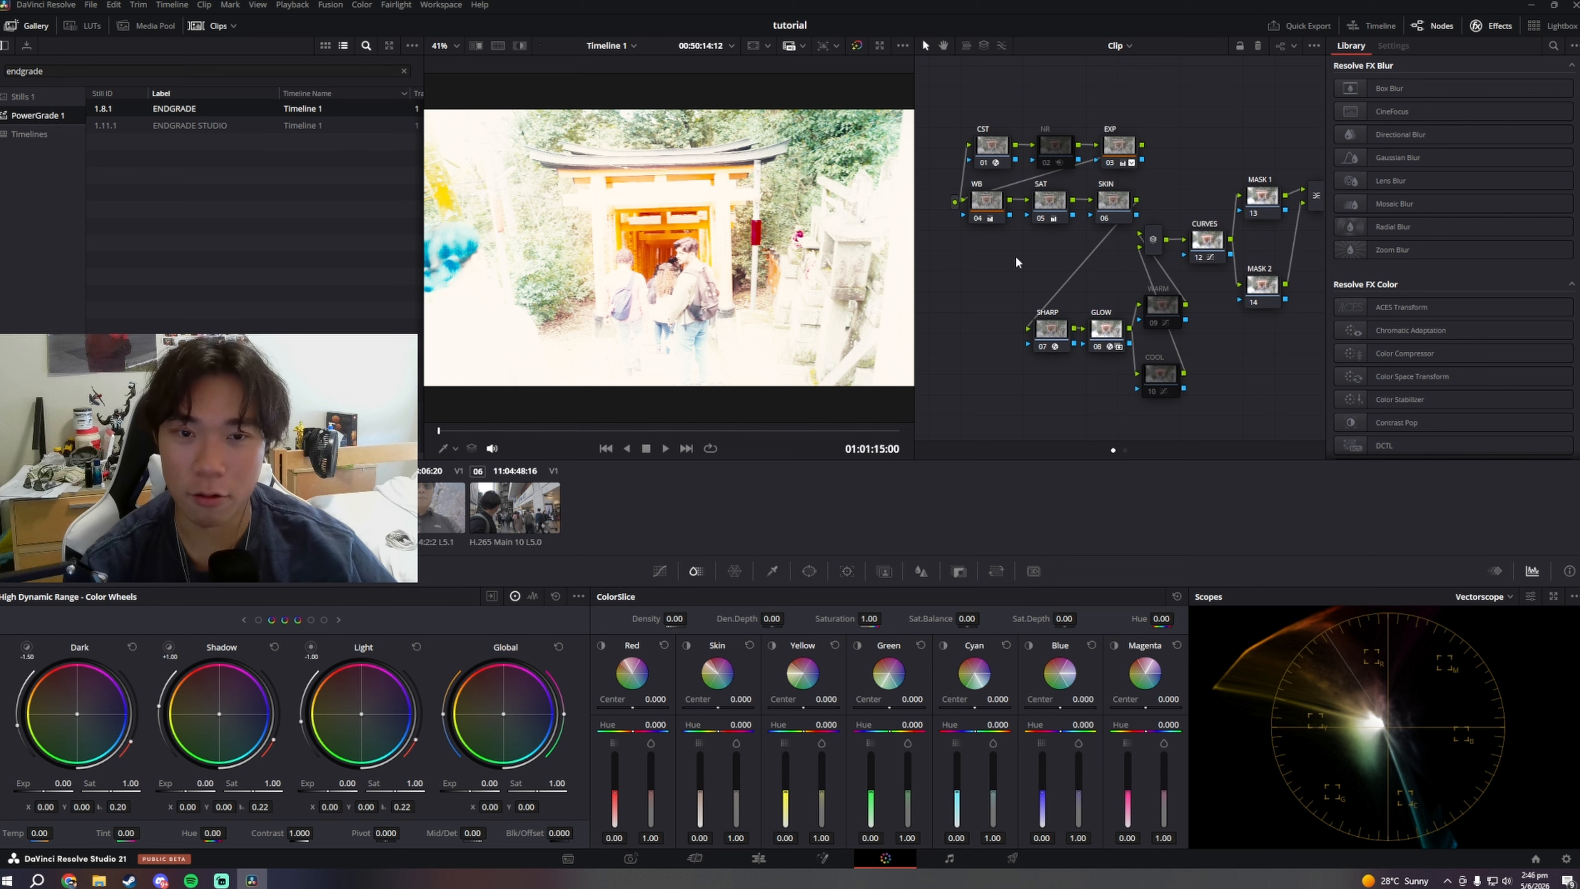
# Step: Reset all grades and nodes on the shrine gate clip and reapply the ENDGRADE PowerGrade
pyautogui.rightClick(973, 290)
pyautogui.click(1007, 291)
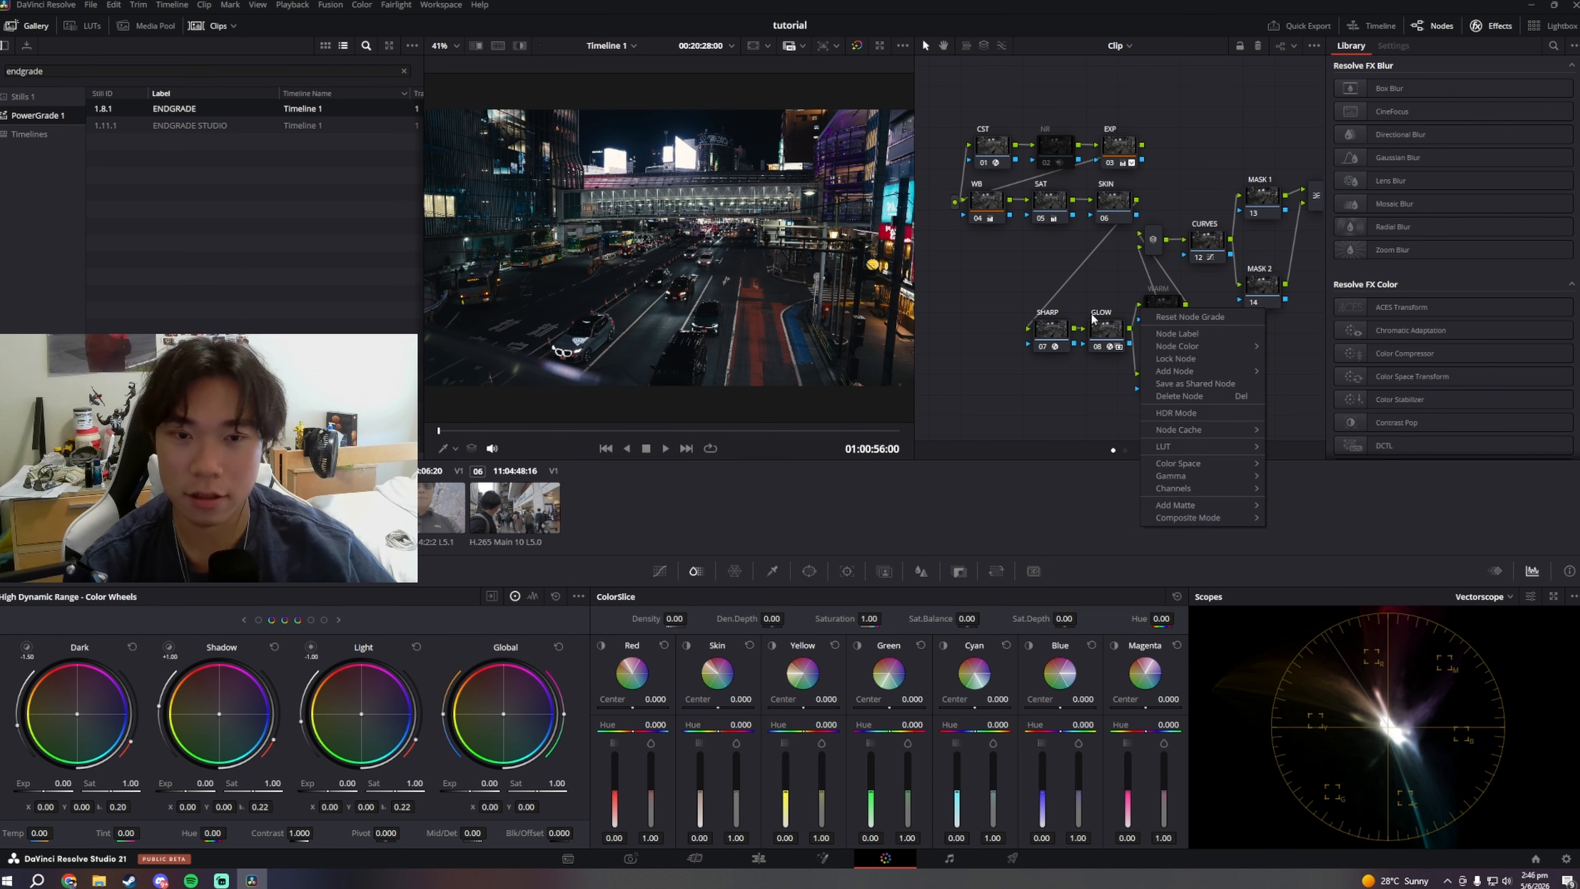
pyautogui.rightClick(994, 299)
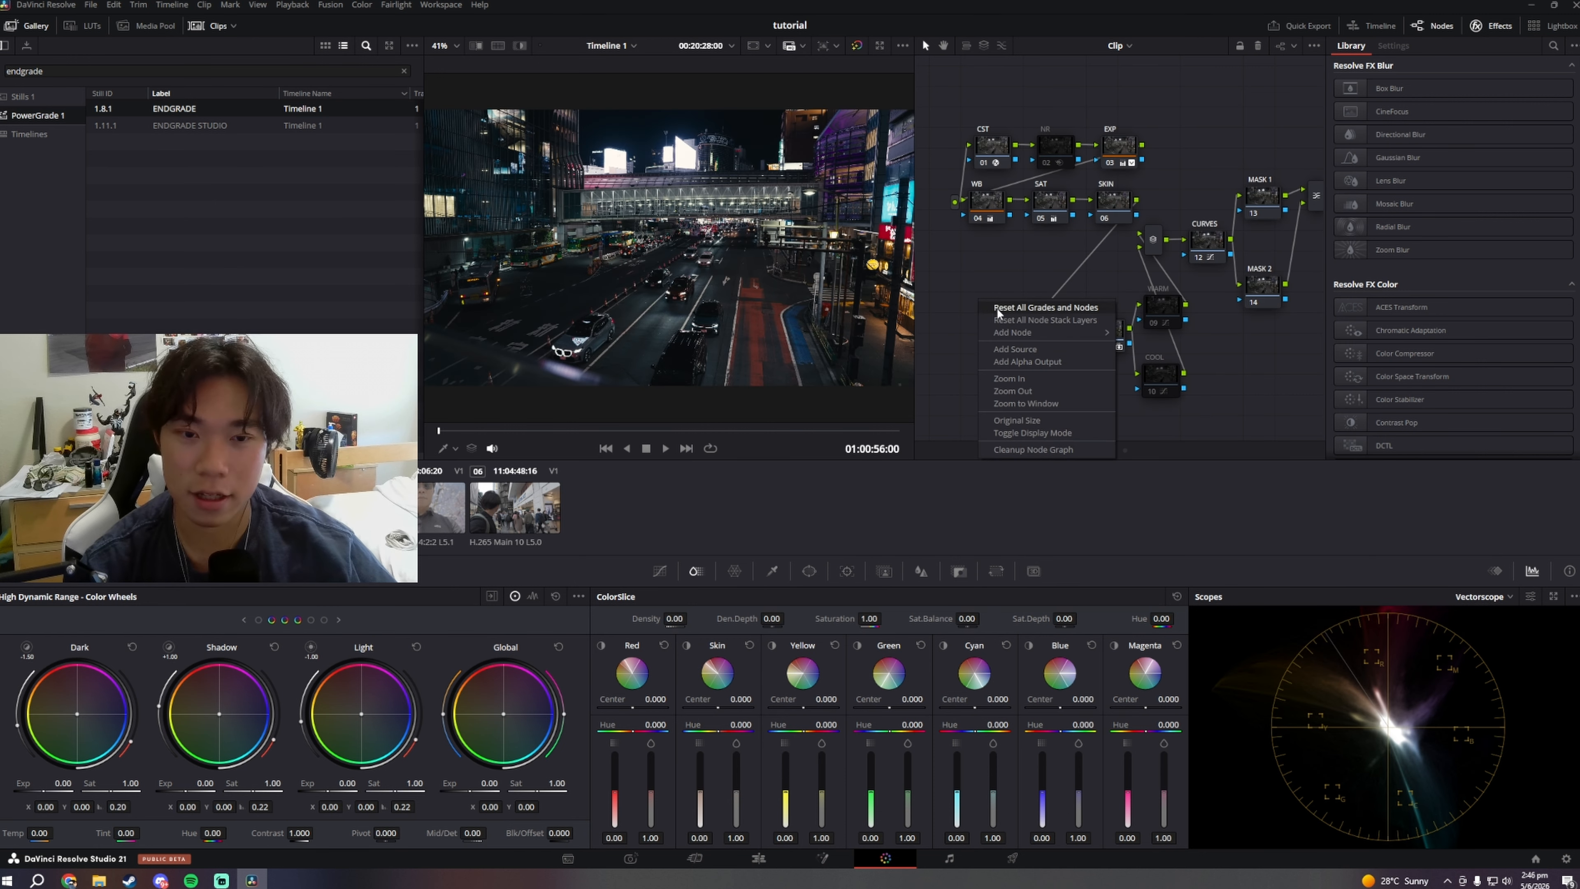
pyautogui.click(1020, 304)
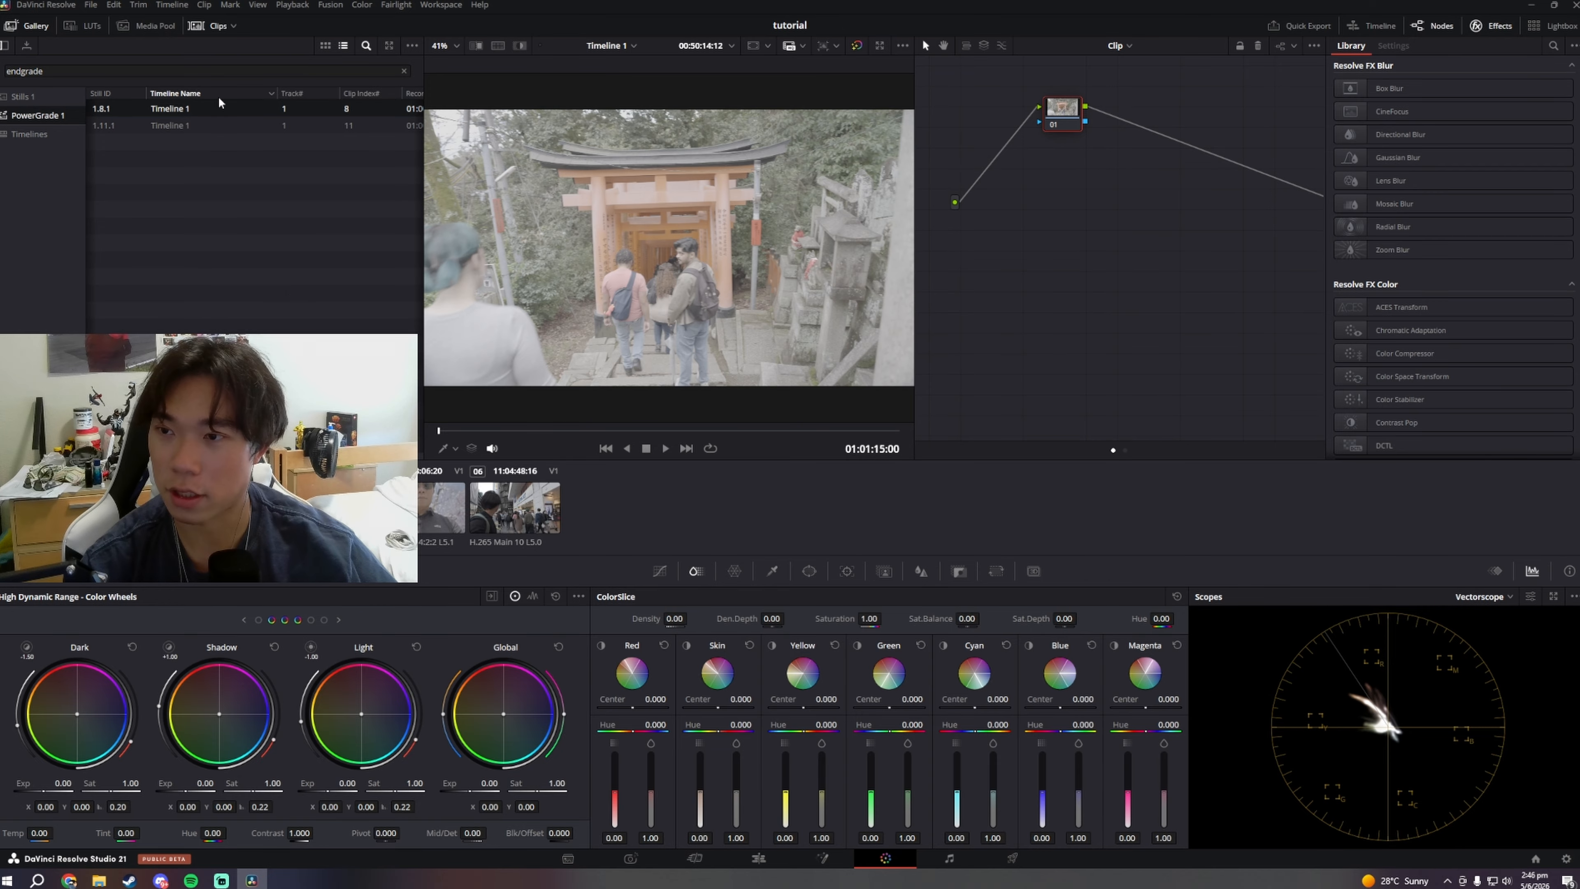
pyautogui.middleClick(219, 106)
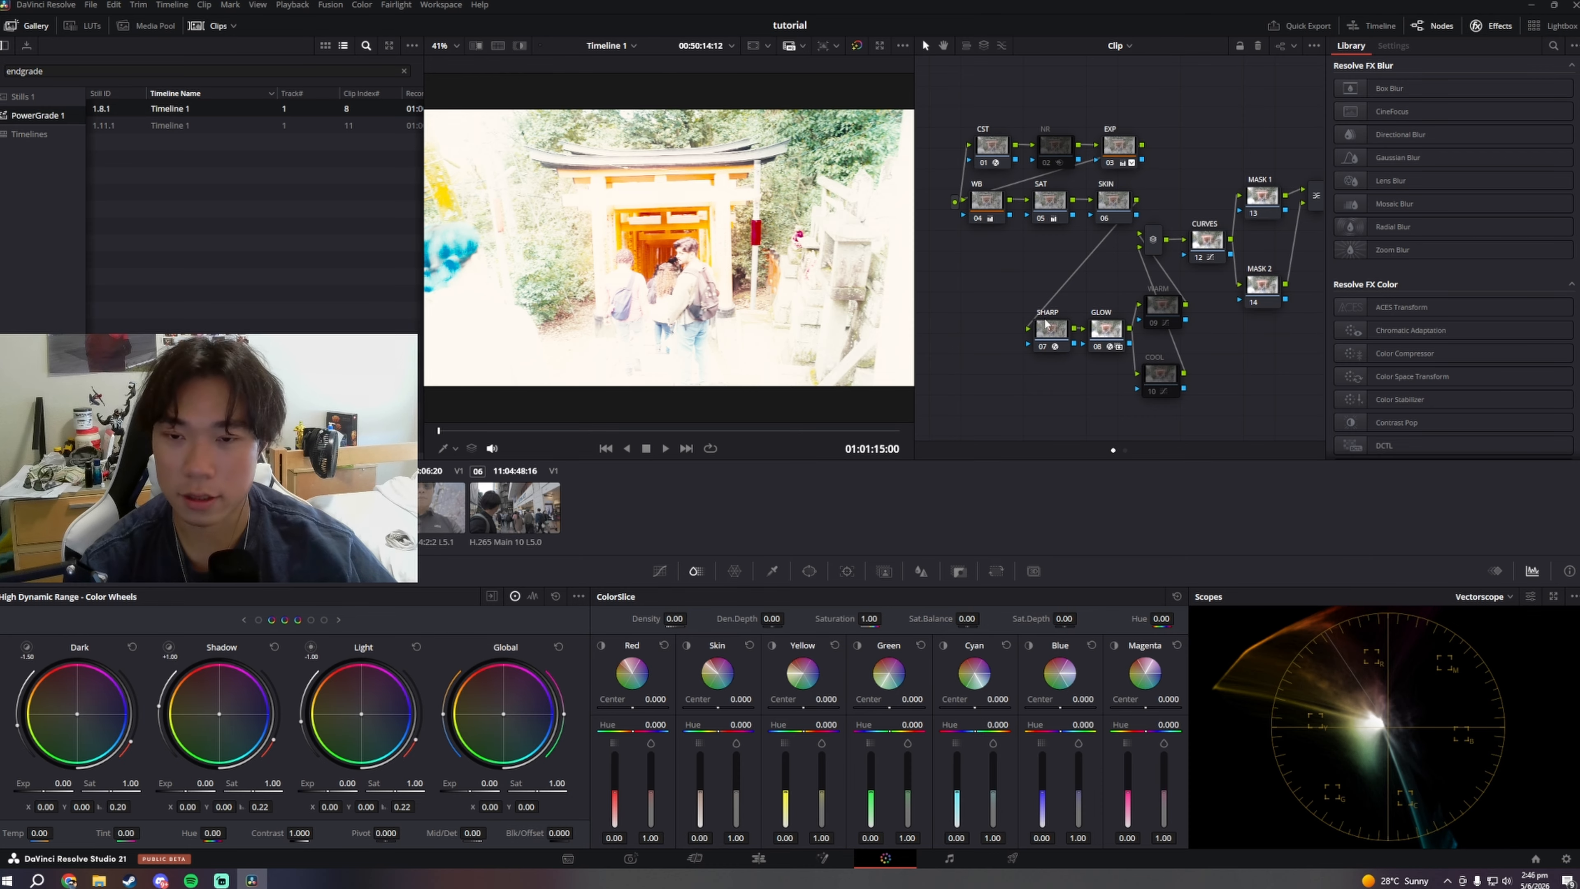
# Step: Select the EXP node in the shrine gate clip's node graph
pyautogui.moveTo(1009, 264); pyautogui.dragTo(1063, 274)
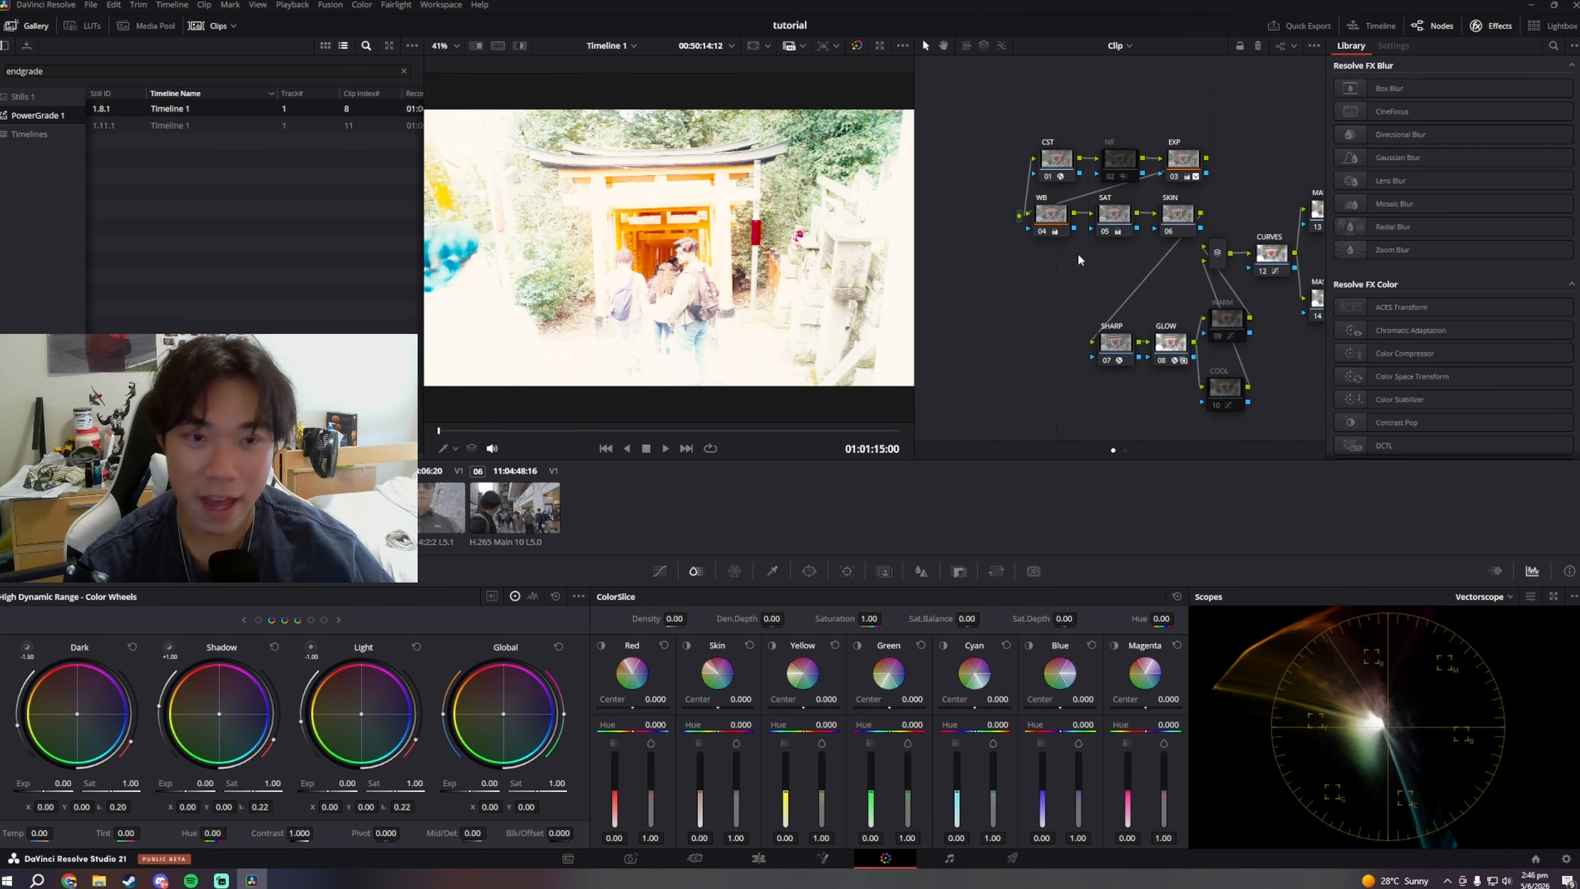
pyautogui.click(1170, 159)
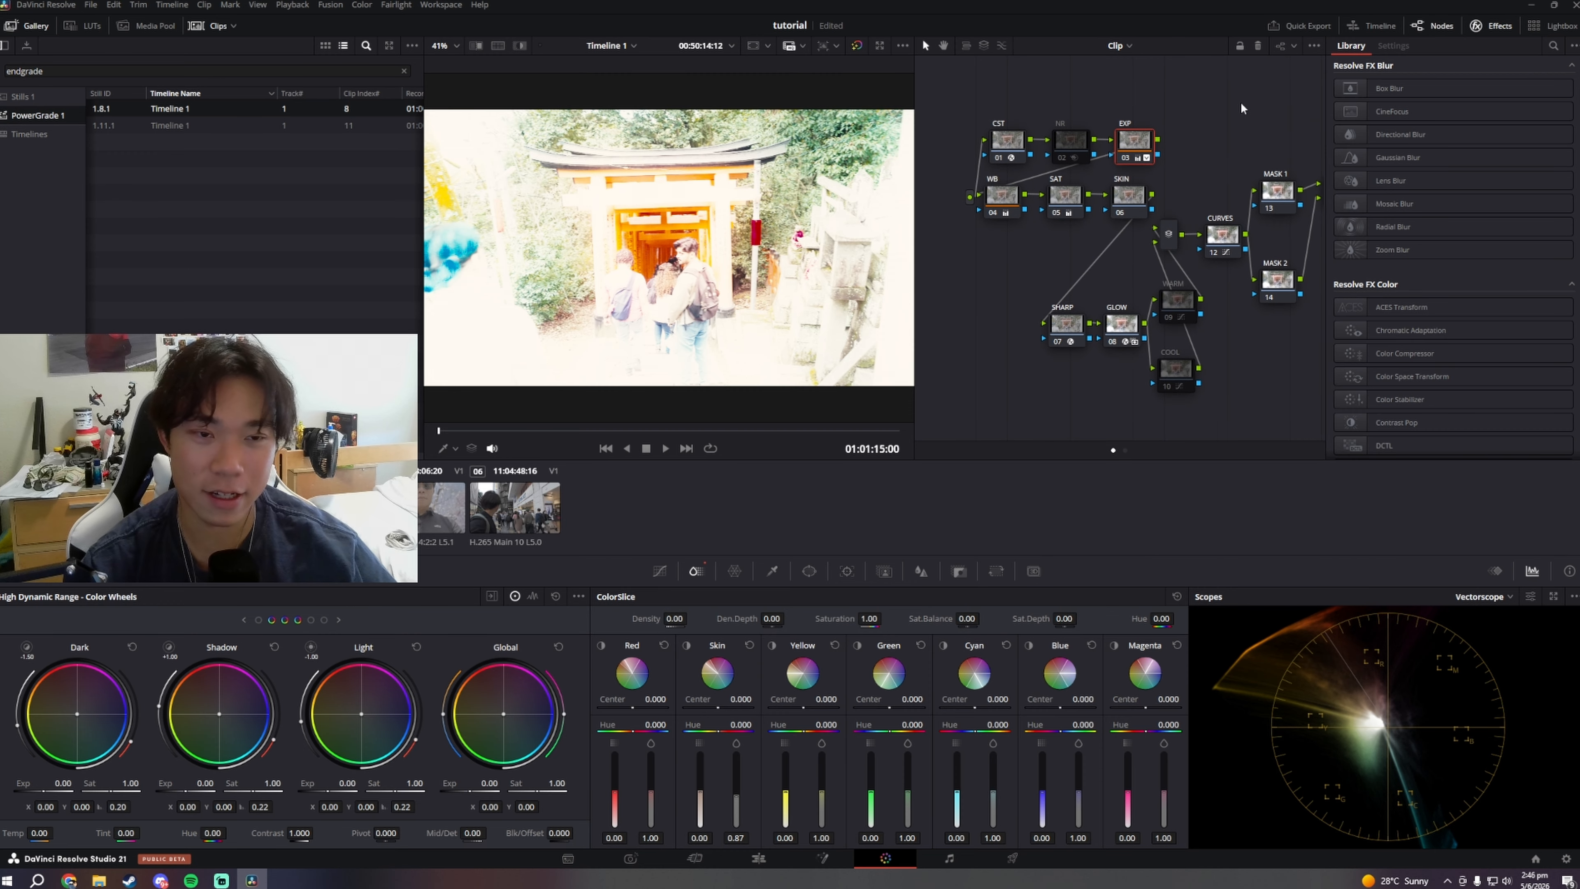
pyautogui.moveTo(901, 270); pyautogui.dragTo(872, 257)
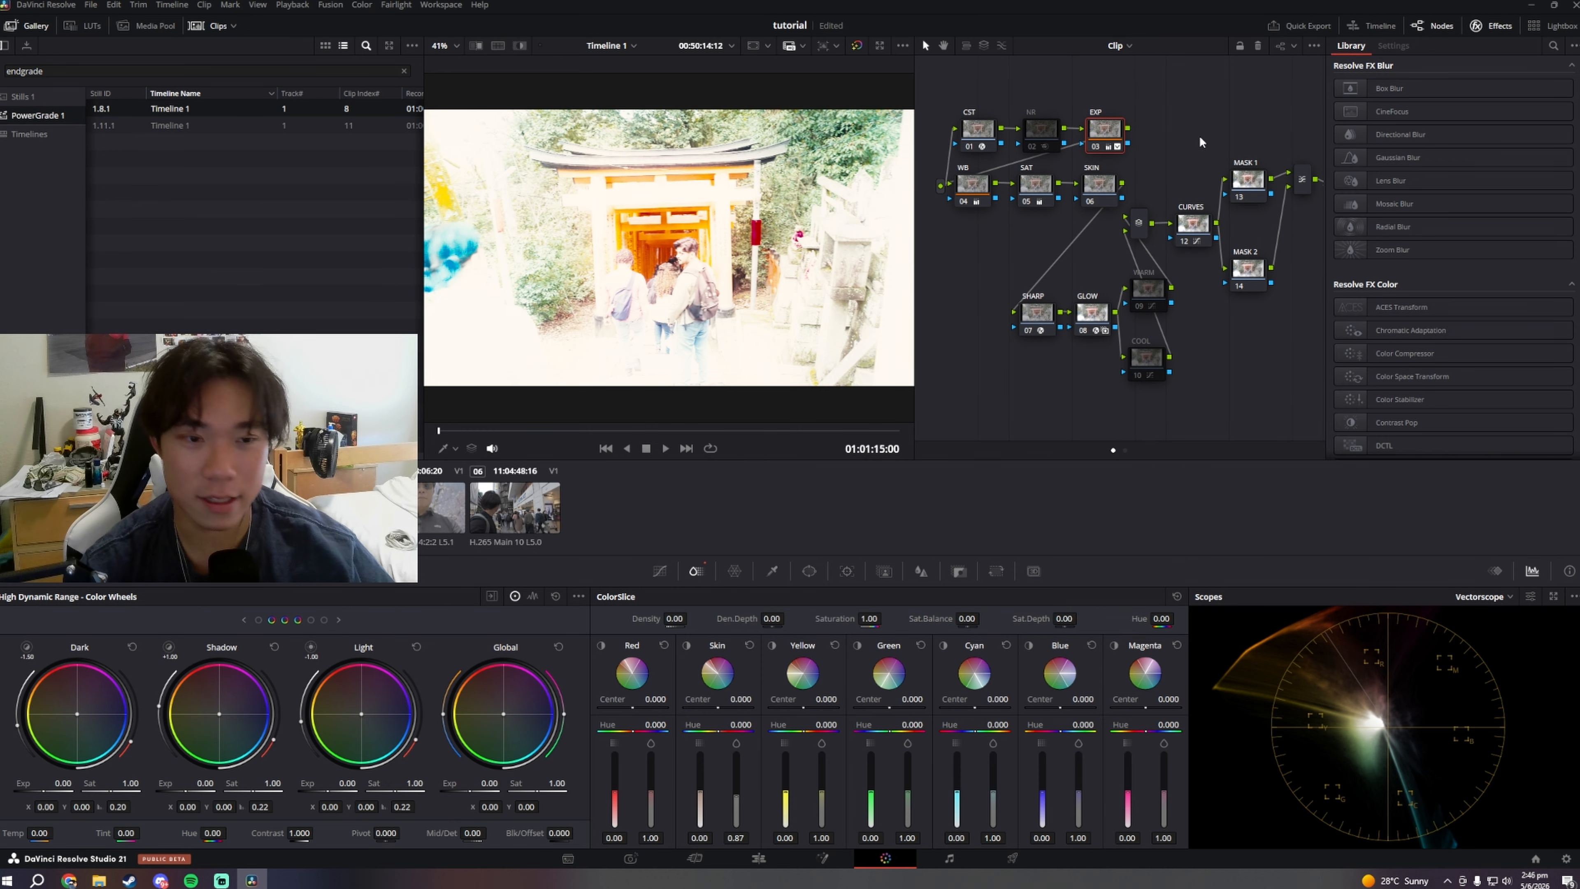
pyautogui.moveTo(1266, 134)
pyautogui.mouseDown()
pyautogui.moveTo(1181, 130)
pyautogui.moveTo(1248, 137)
pyautogui.mouseUp()
# Step: Open the CST node's Color Space Transform settings and review the input color space choices
pyautogui.click(990, 133)
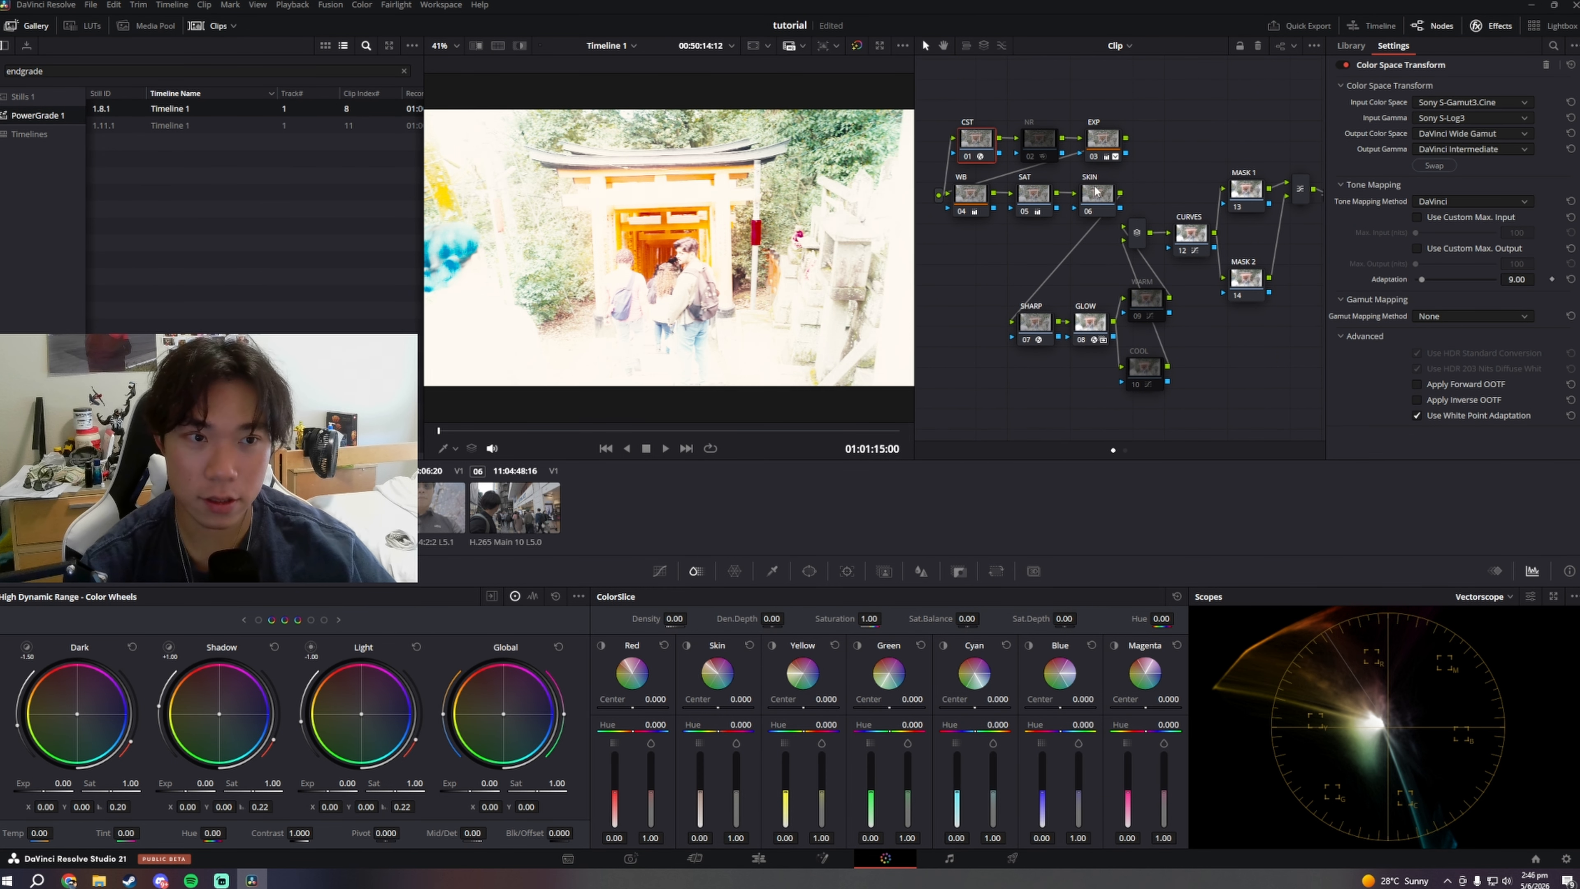
pyautogui.moveTo(1090, 79); pyautogui.dragTo(1075, 79)
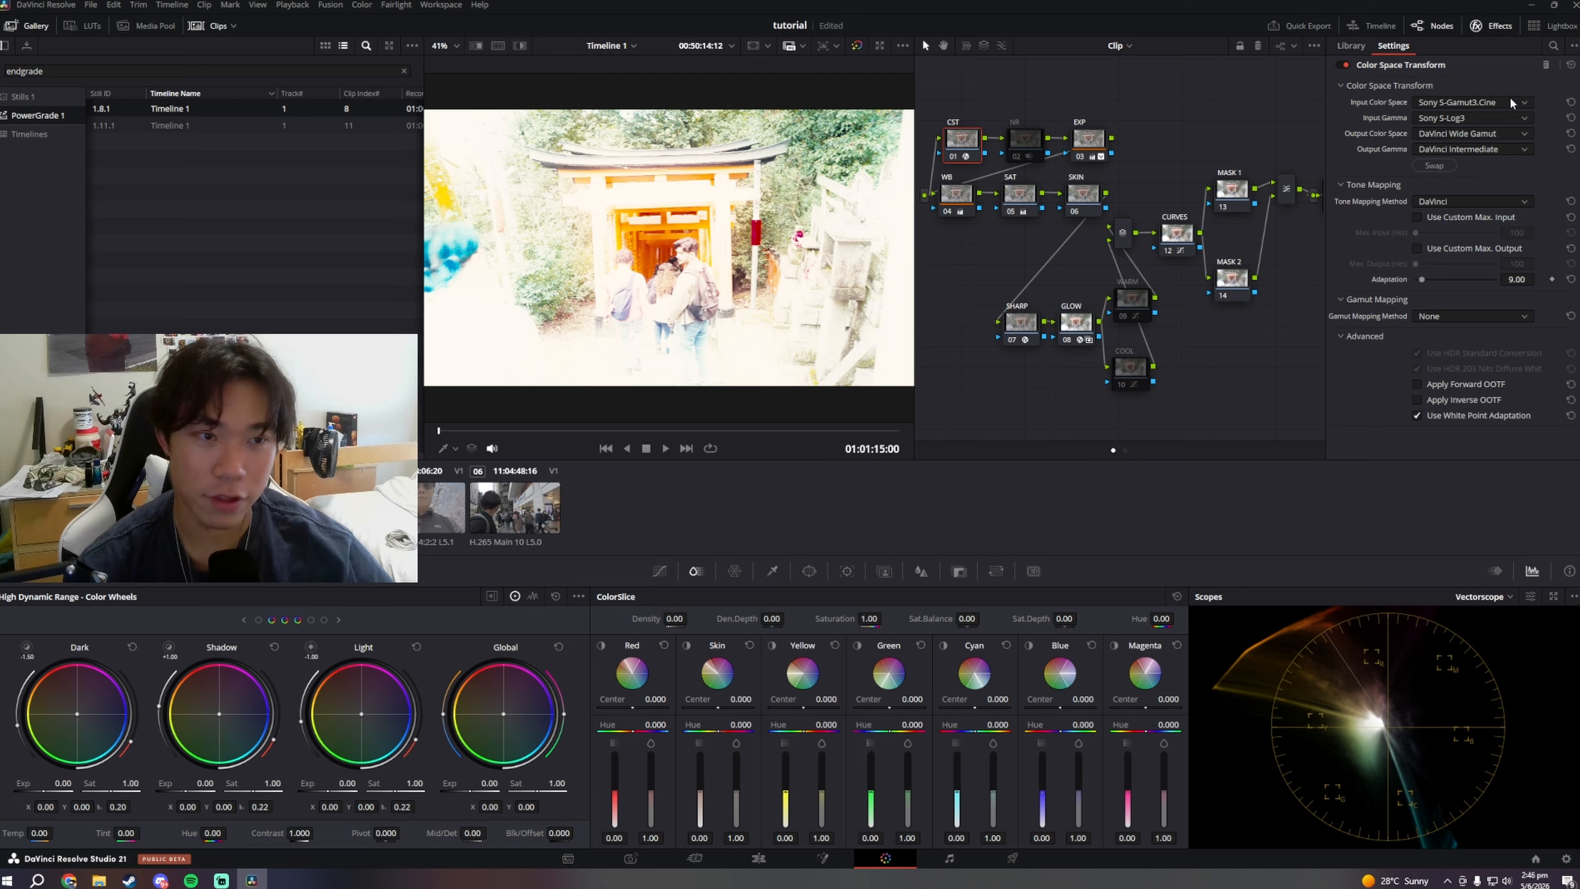
pyautogui.click(1447, 104)
pyautogui.click(1452, 83)
pyautogui.click(1463, 90)
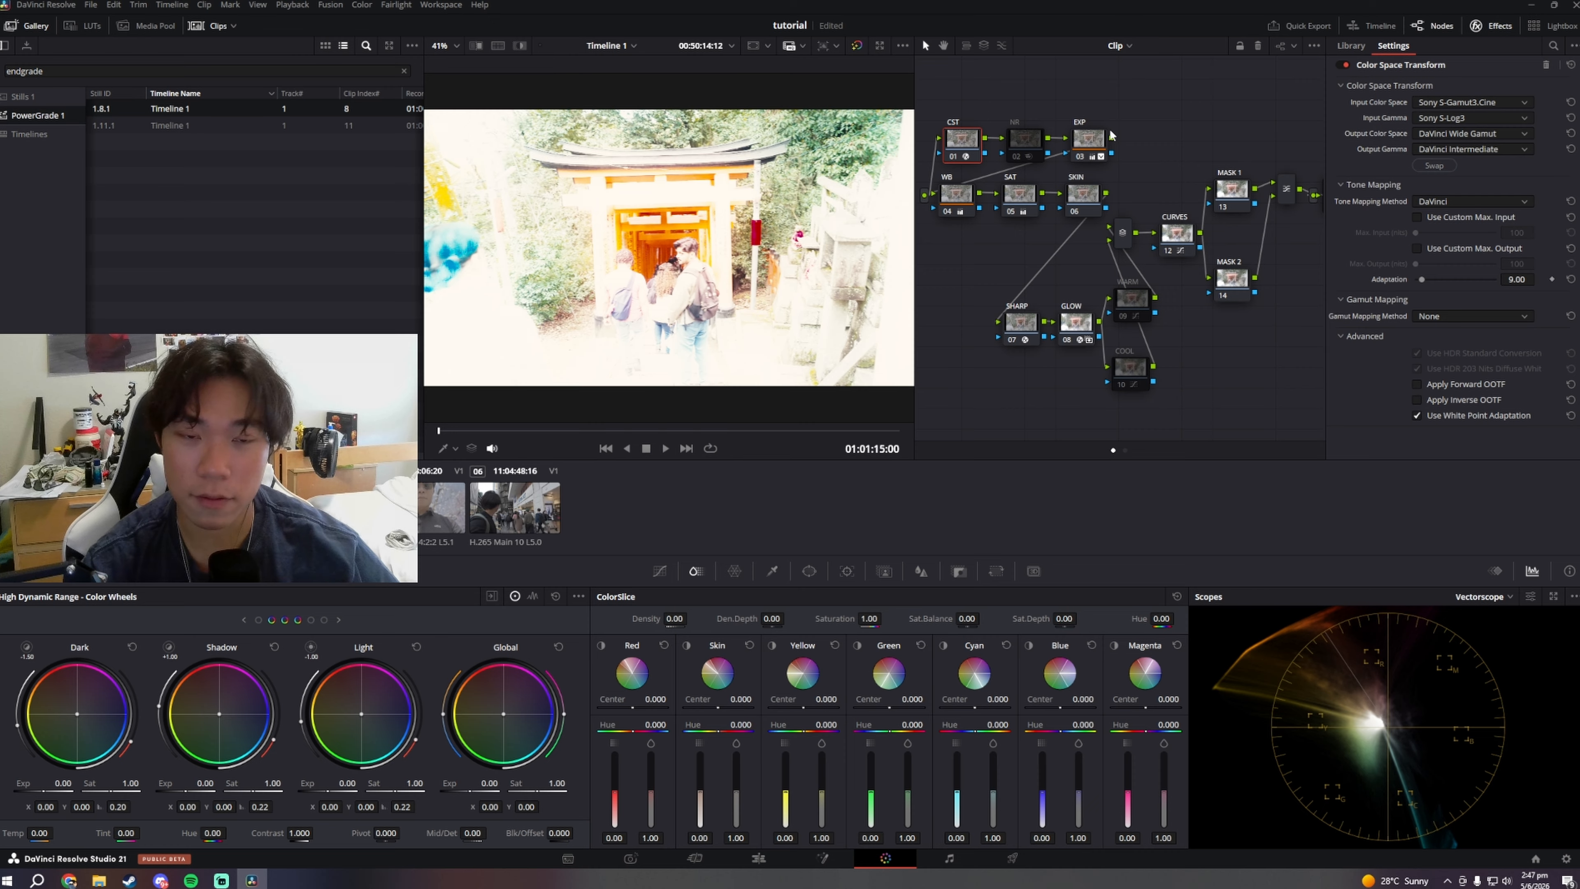
# Step: Look at the NR node, select the EXP node and bring up its Primaries color wheels
pyautogui.click(1034, 141)
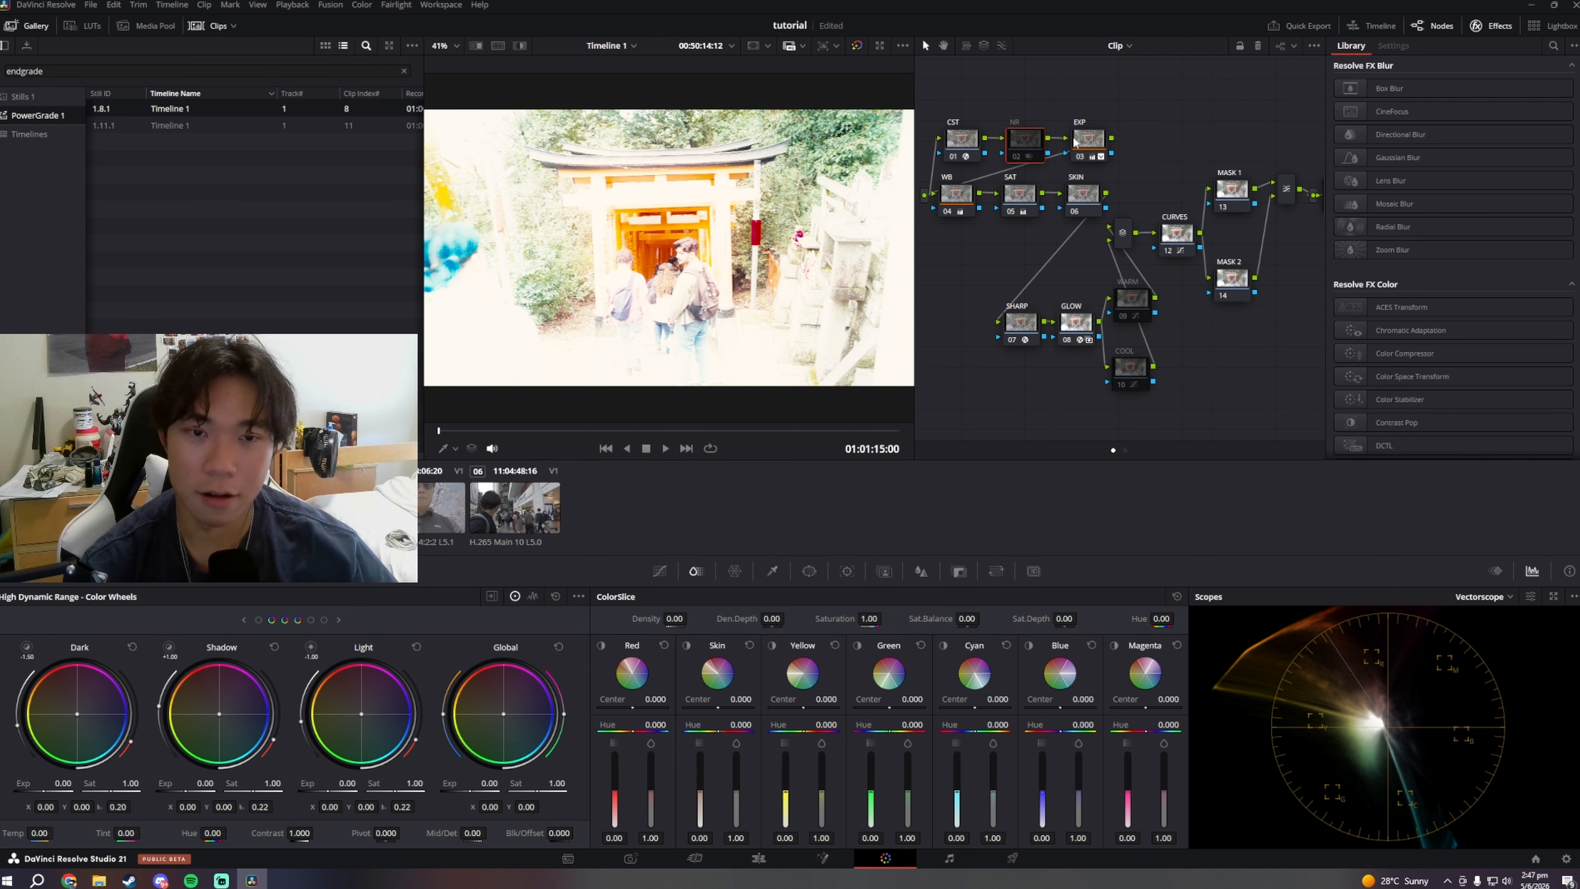
pyautogui.click(1086, 141)
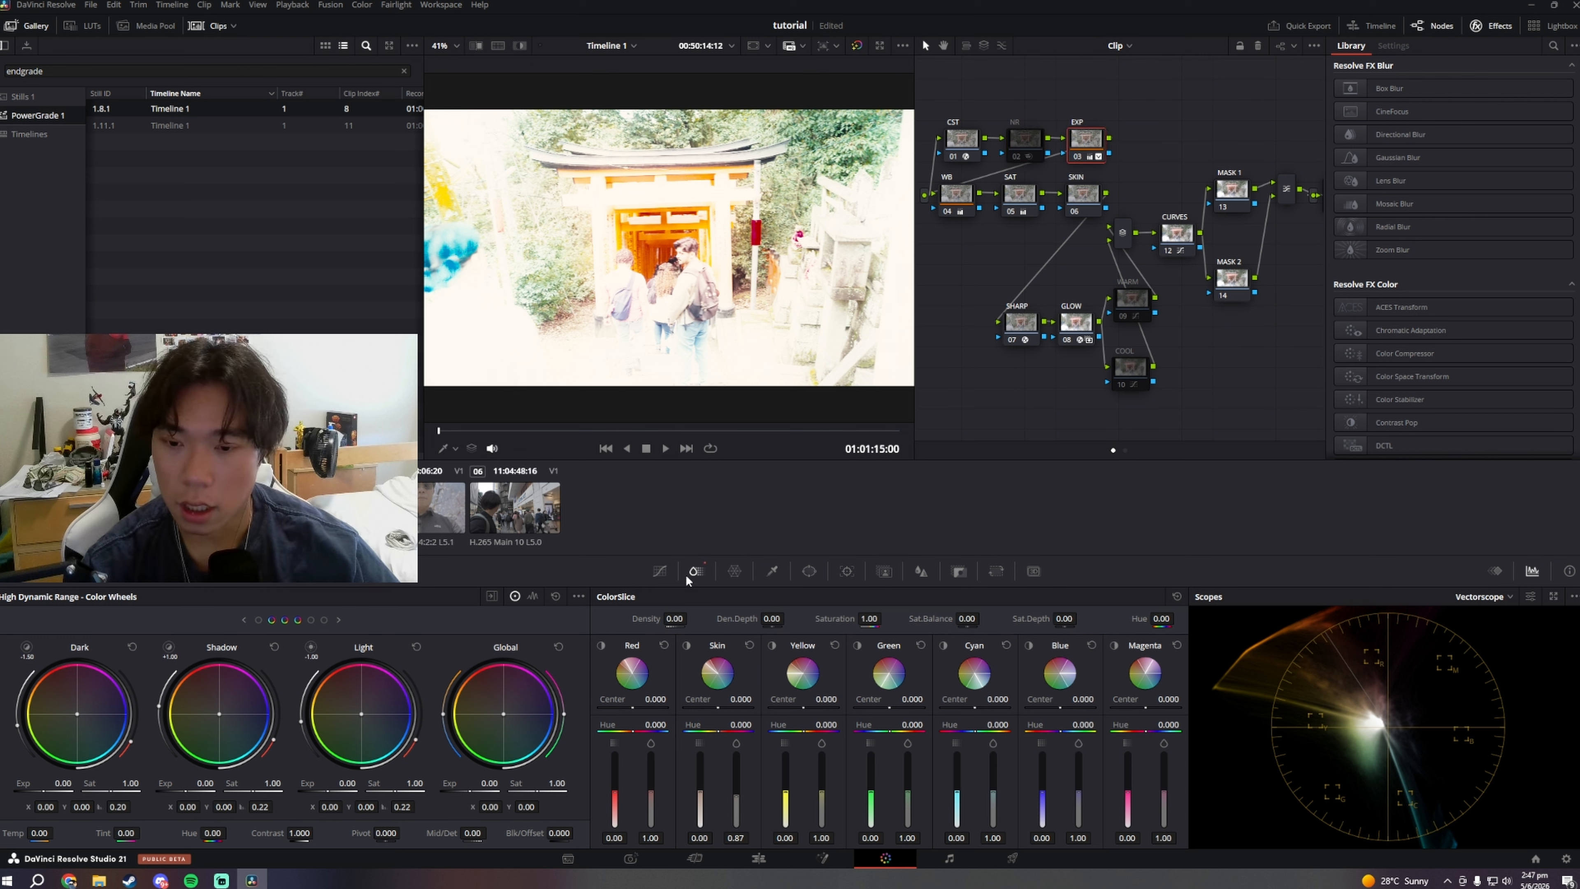
pyautogui.moveTo(1085, 144); pyautogui.dragTo(1087, 146)
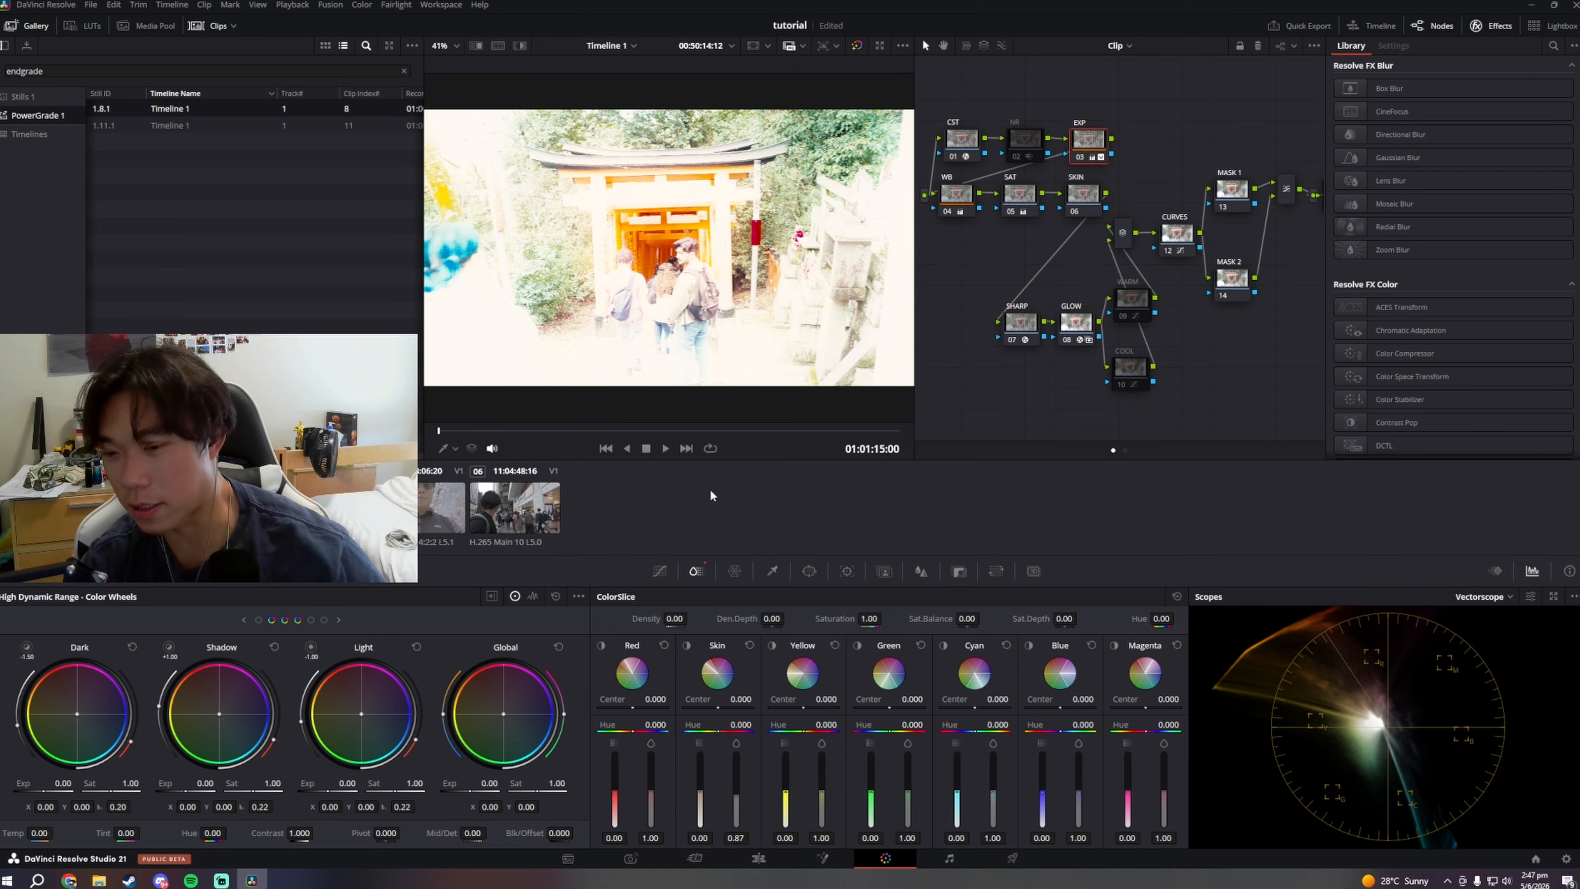
pyautogui.click(696, 571)
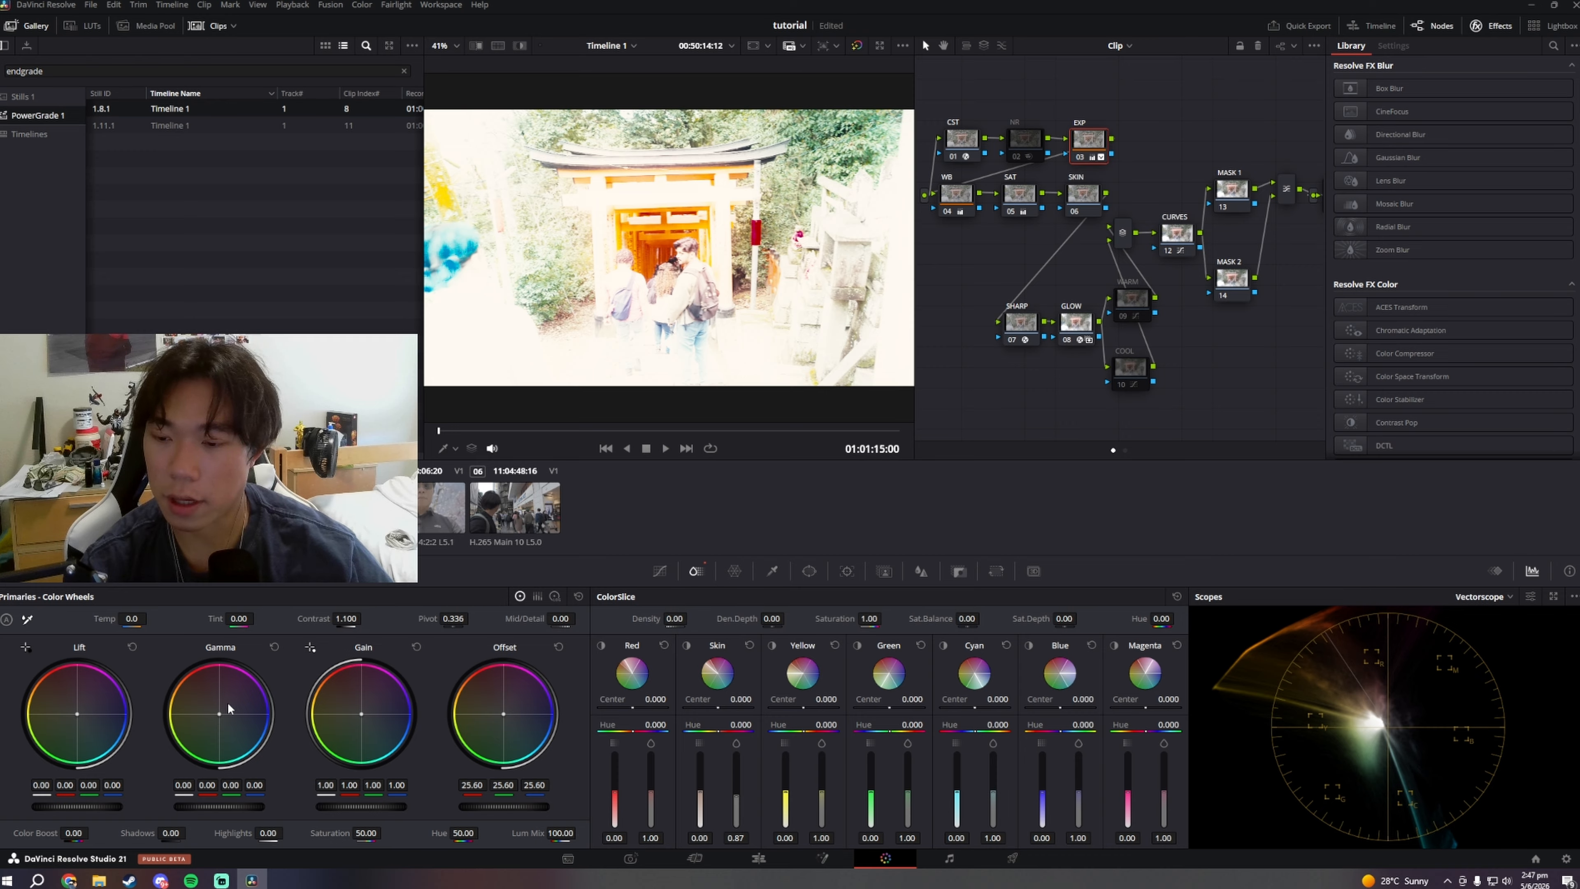
# Step: Try lowering the EXP node's lift to -0.87 and undo the change
pyautogui.moveTo(107, 807); pyautogui.dragTo(47, 807)
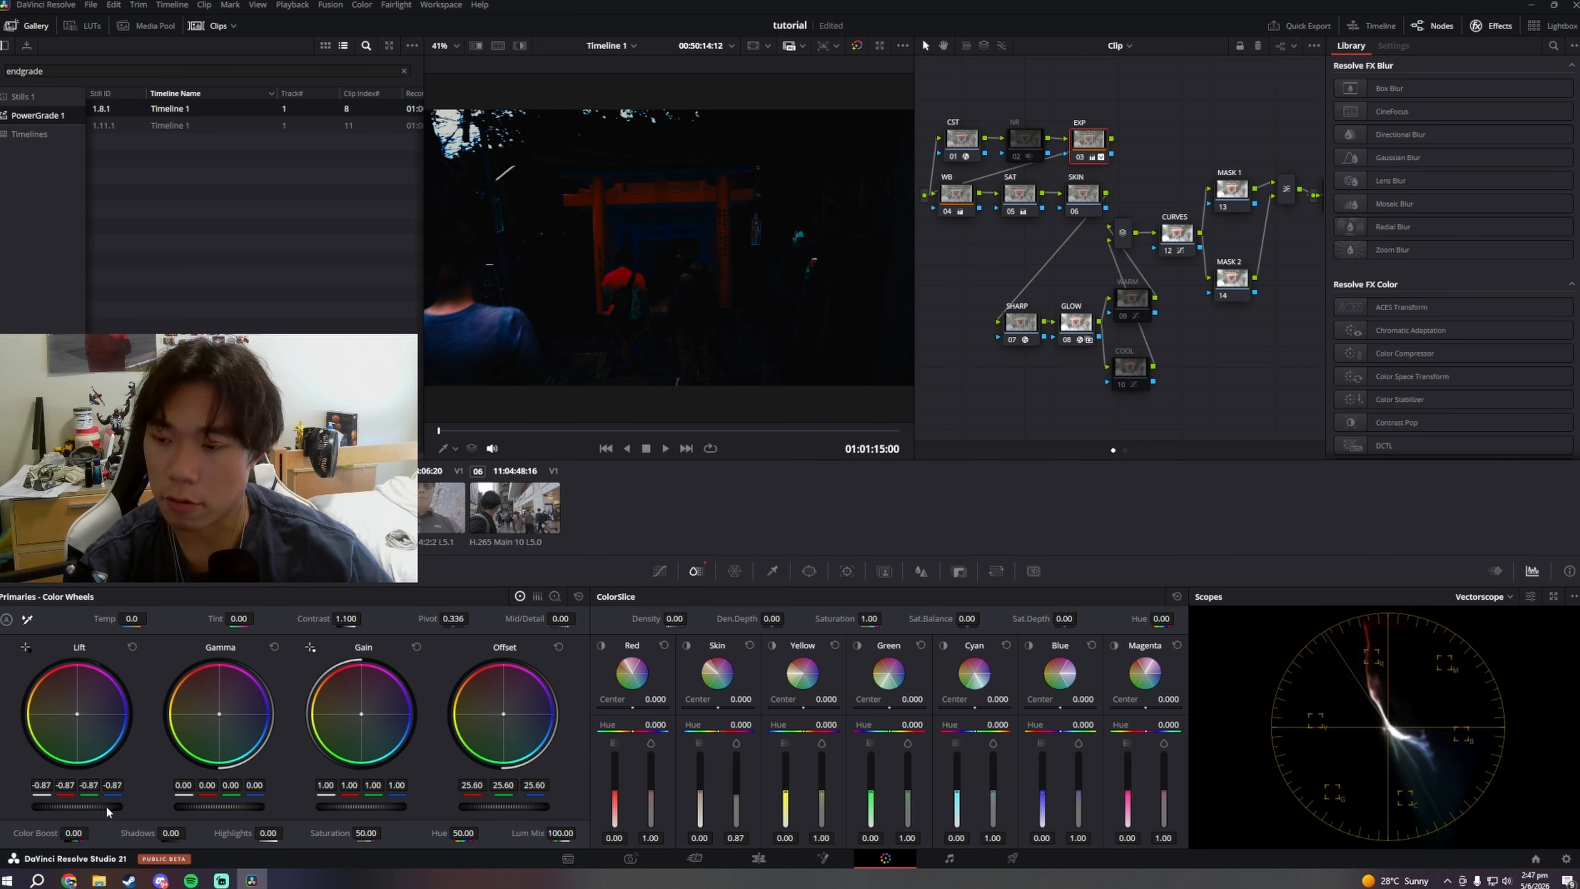
pyautogui.hotkey('ctrl', 'z')
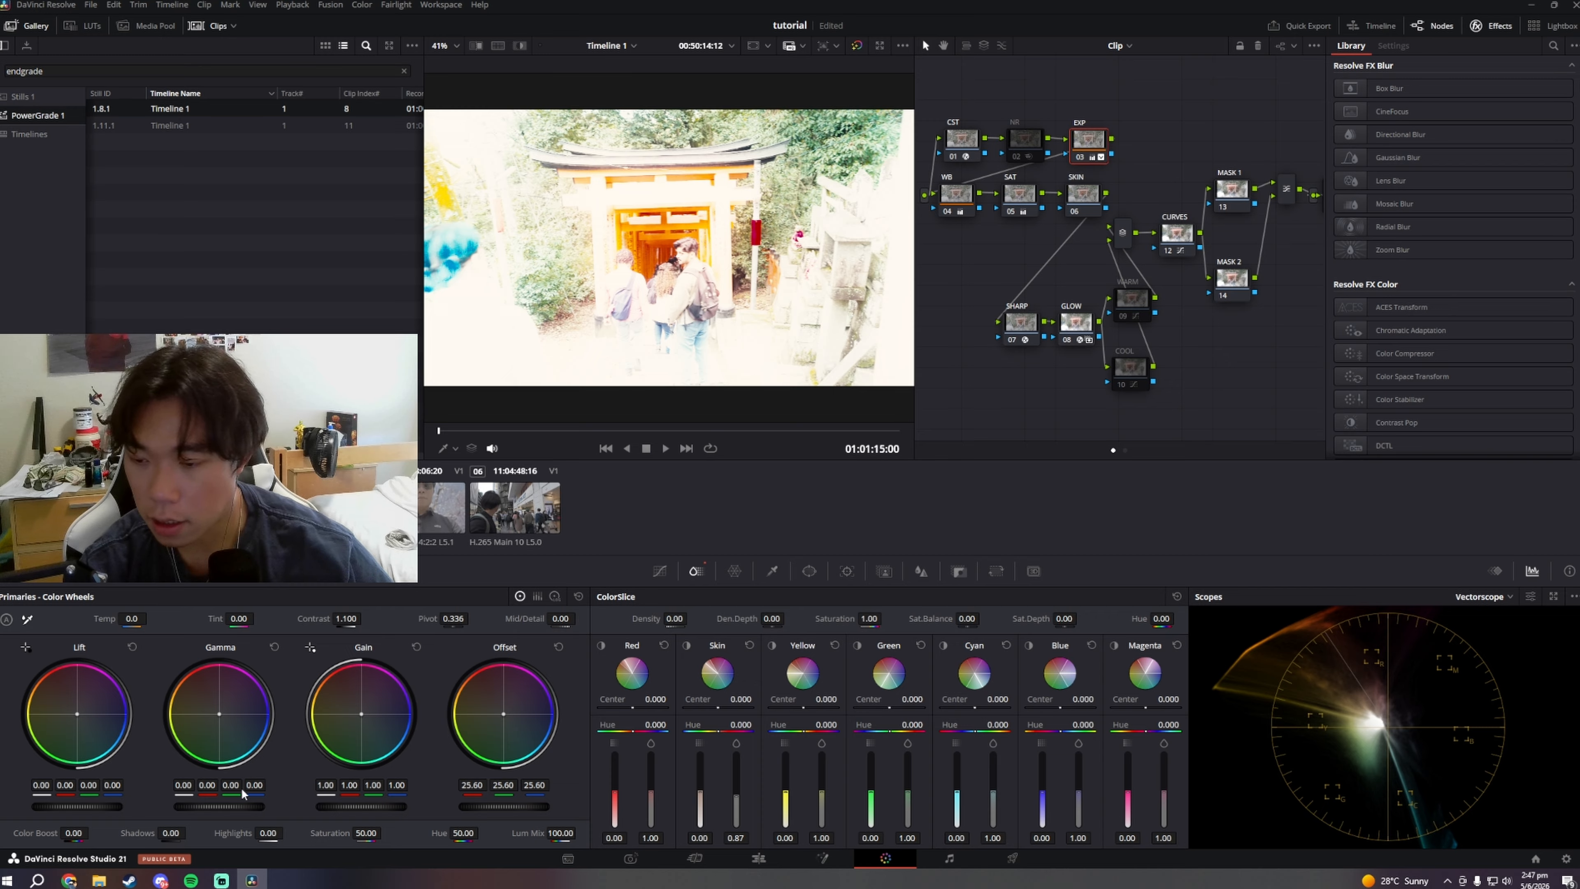
# Step: Darken the overexposed shrine clip in the EXP node with gamma -0.09, gain 0.91 and offset 41.45, checking other frames
pyautogui.moveTo(232, 813); pyautogui.dragTo(209, 813)
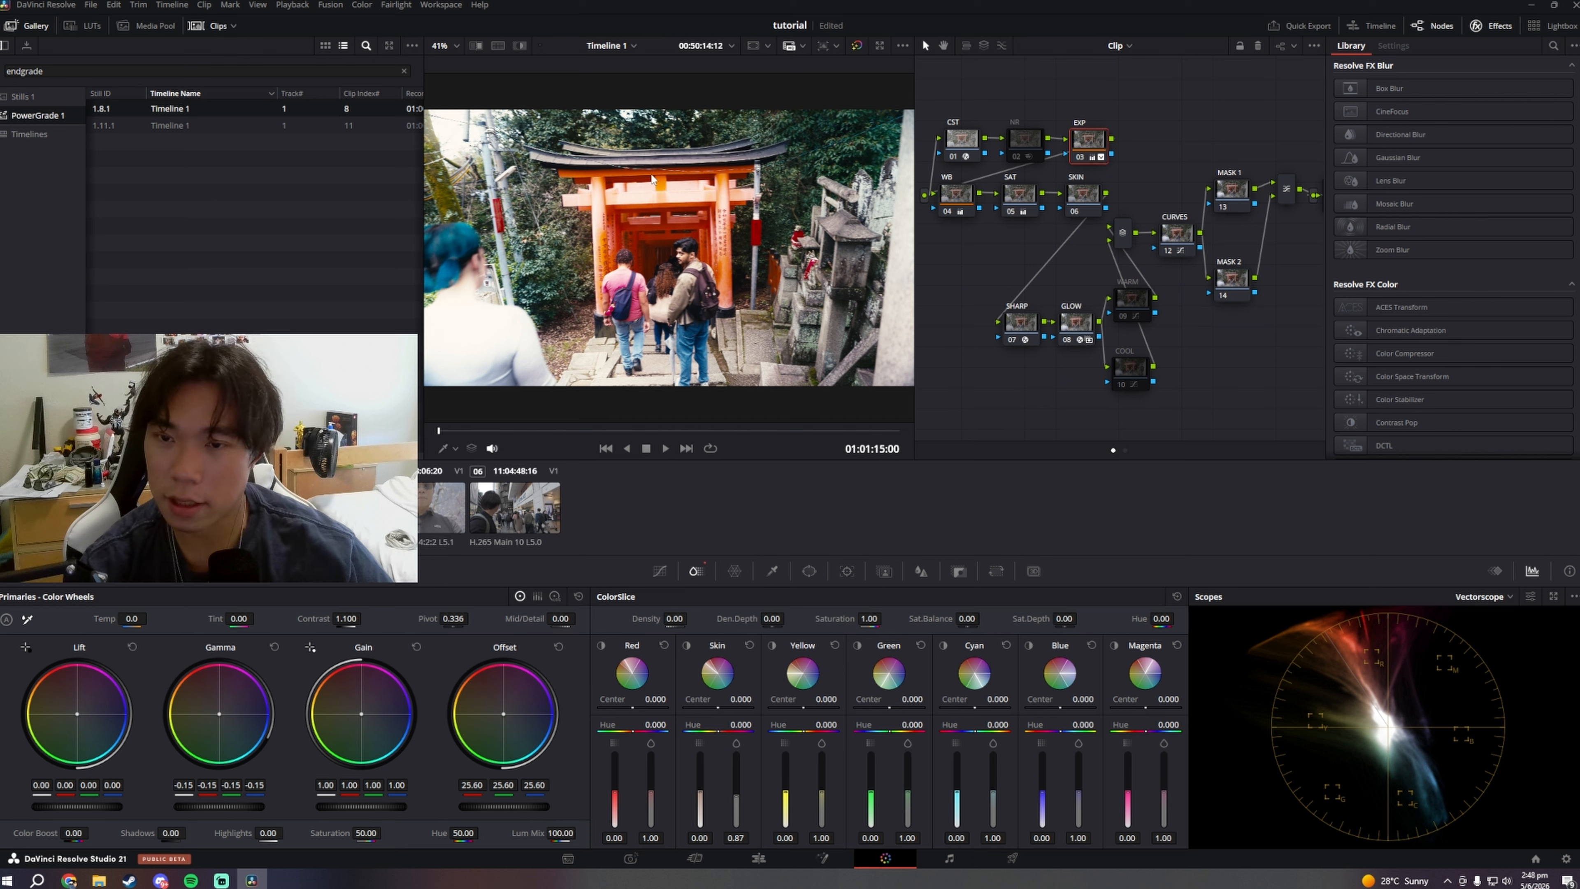
pyautogui.moveTo(351, 806); pyautogui.dragTo(329, 806)
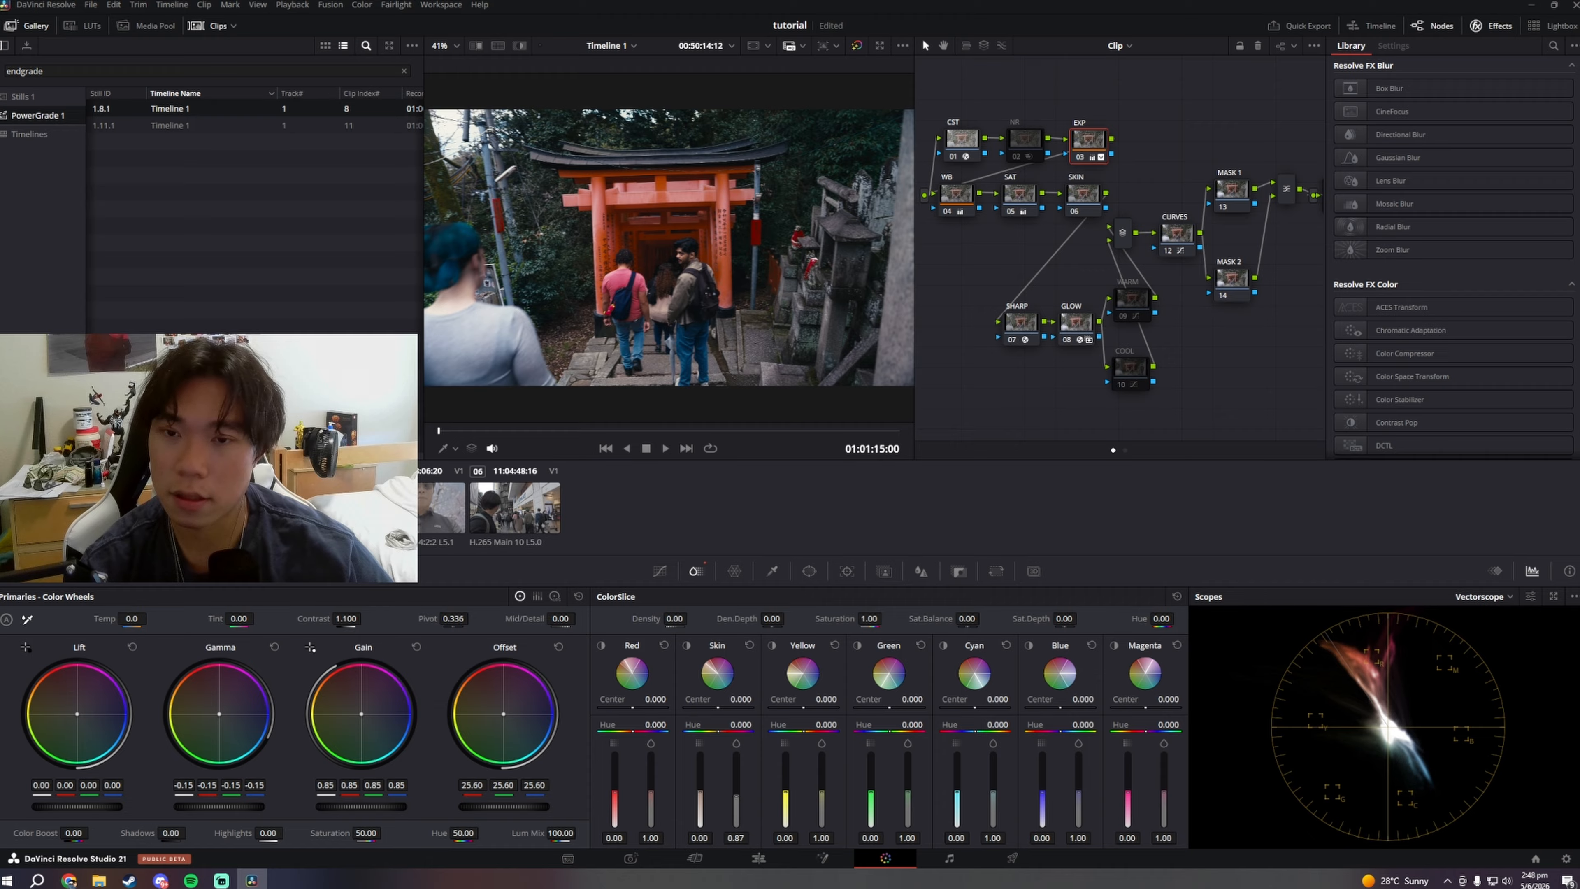
pyautogui.moveTo(504, 806); pyautogui.dragTo(545, 806)
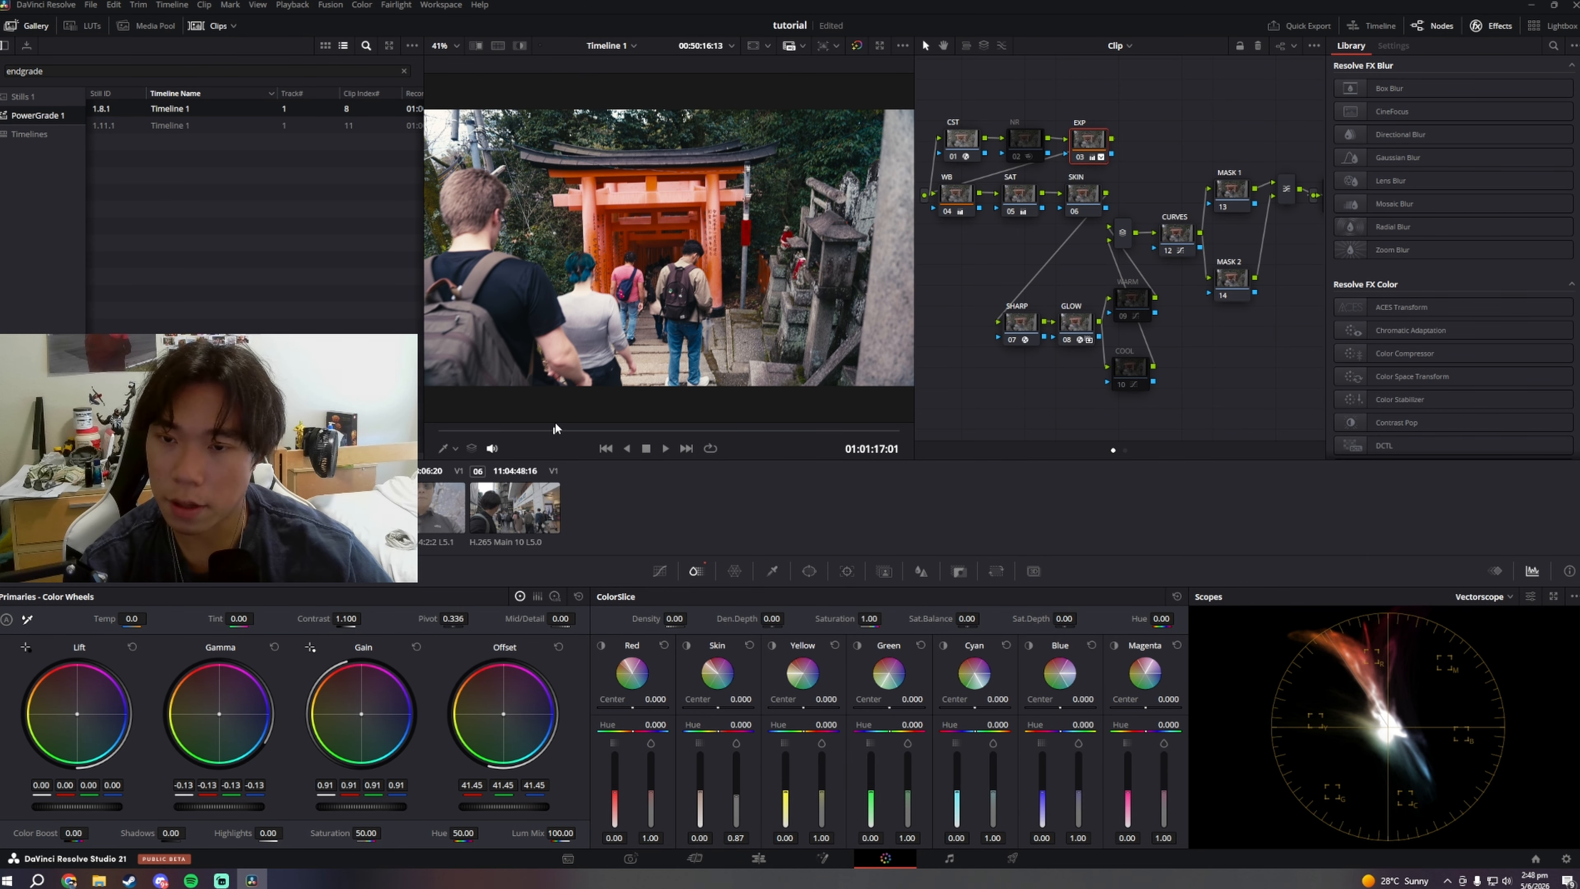
pyautogui.moveTo(554, 430); pyautogui.dragTo(848, 429)
pyautogui.moveTo(219, 806); pyautogui.dragTo(236, 806)
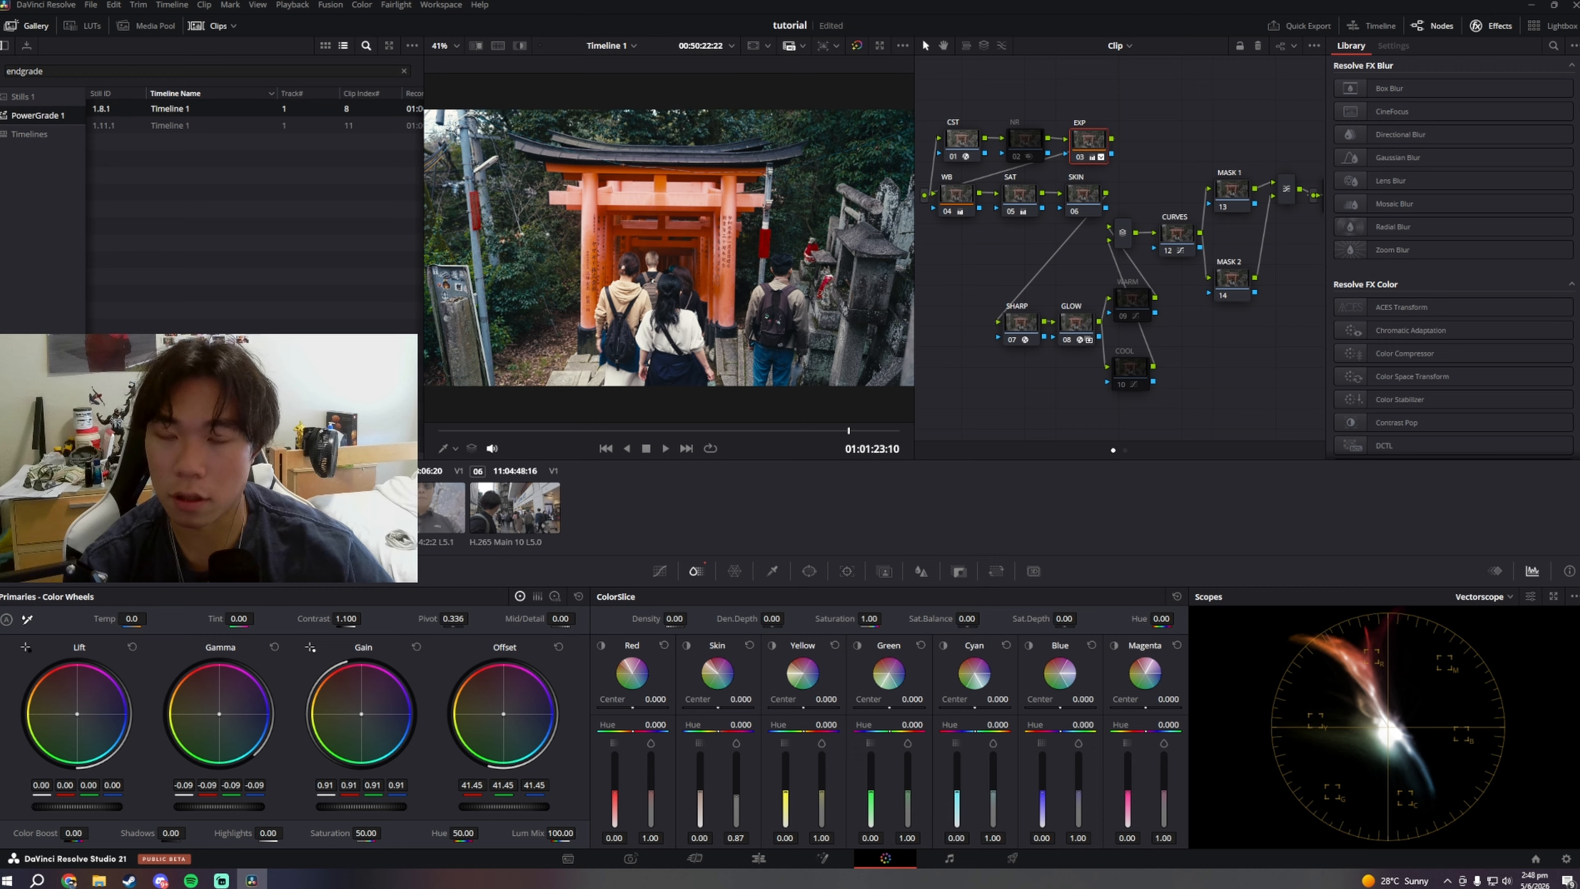
pyautogui.click(692, 430)
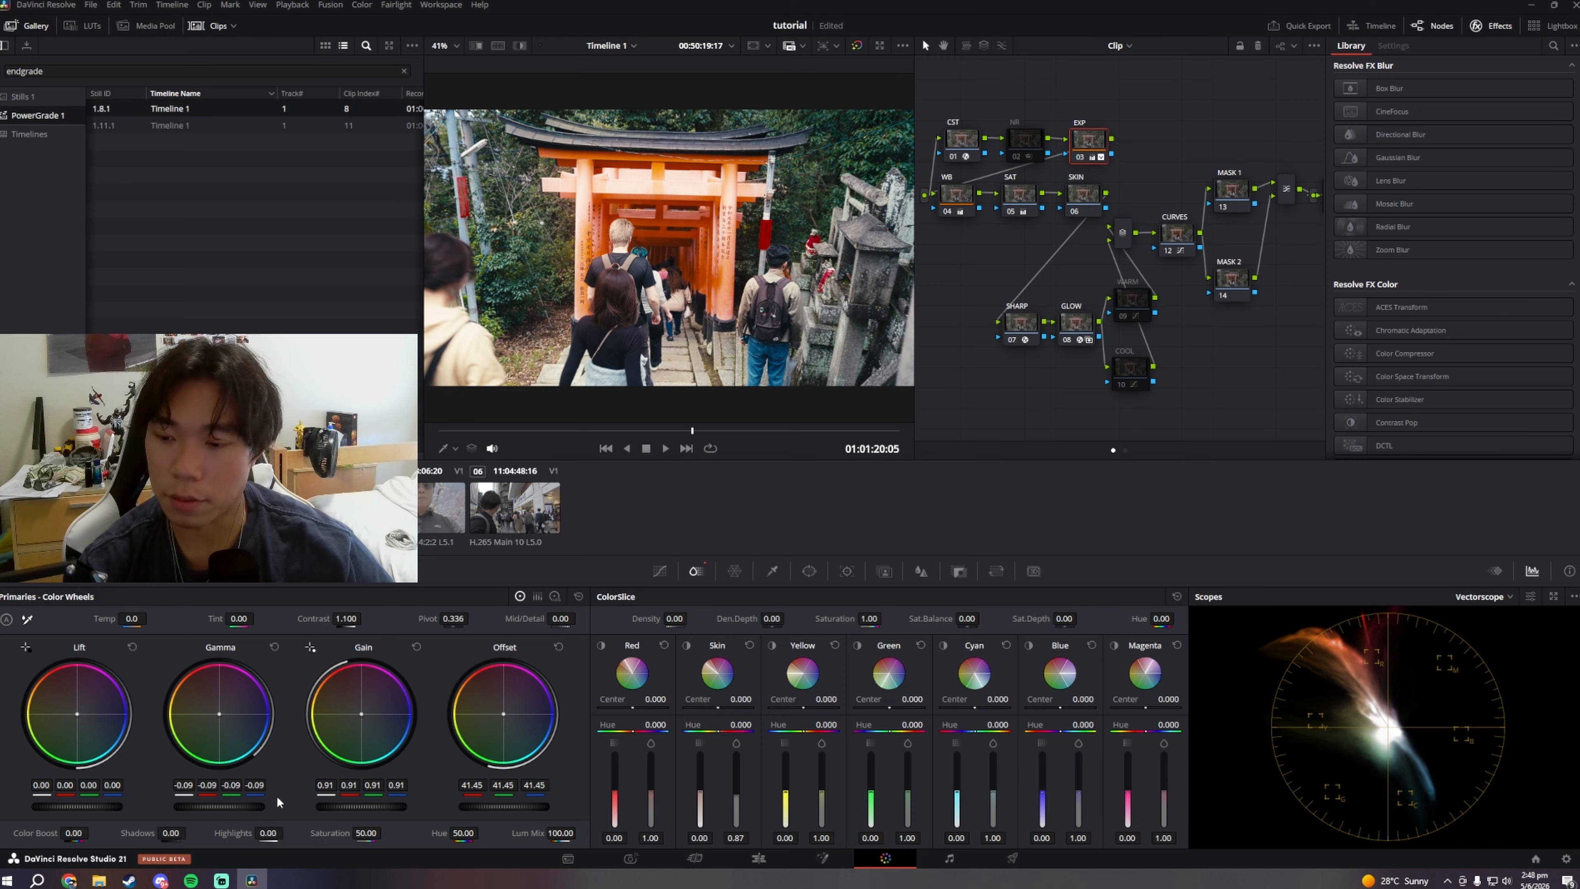
pyautogui.click(848, 430)
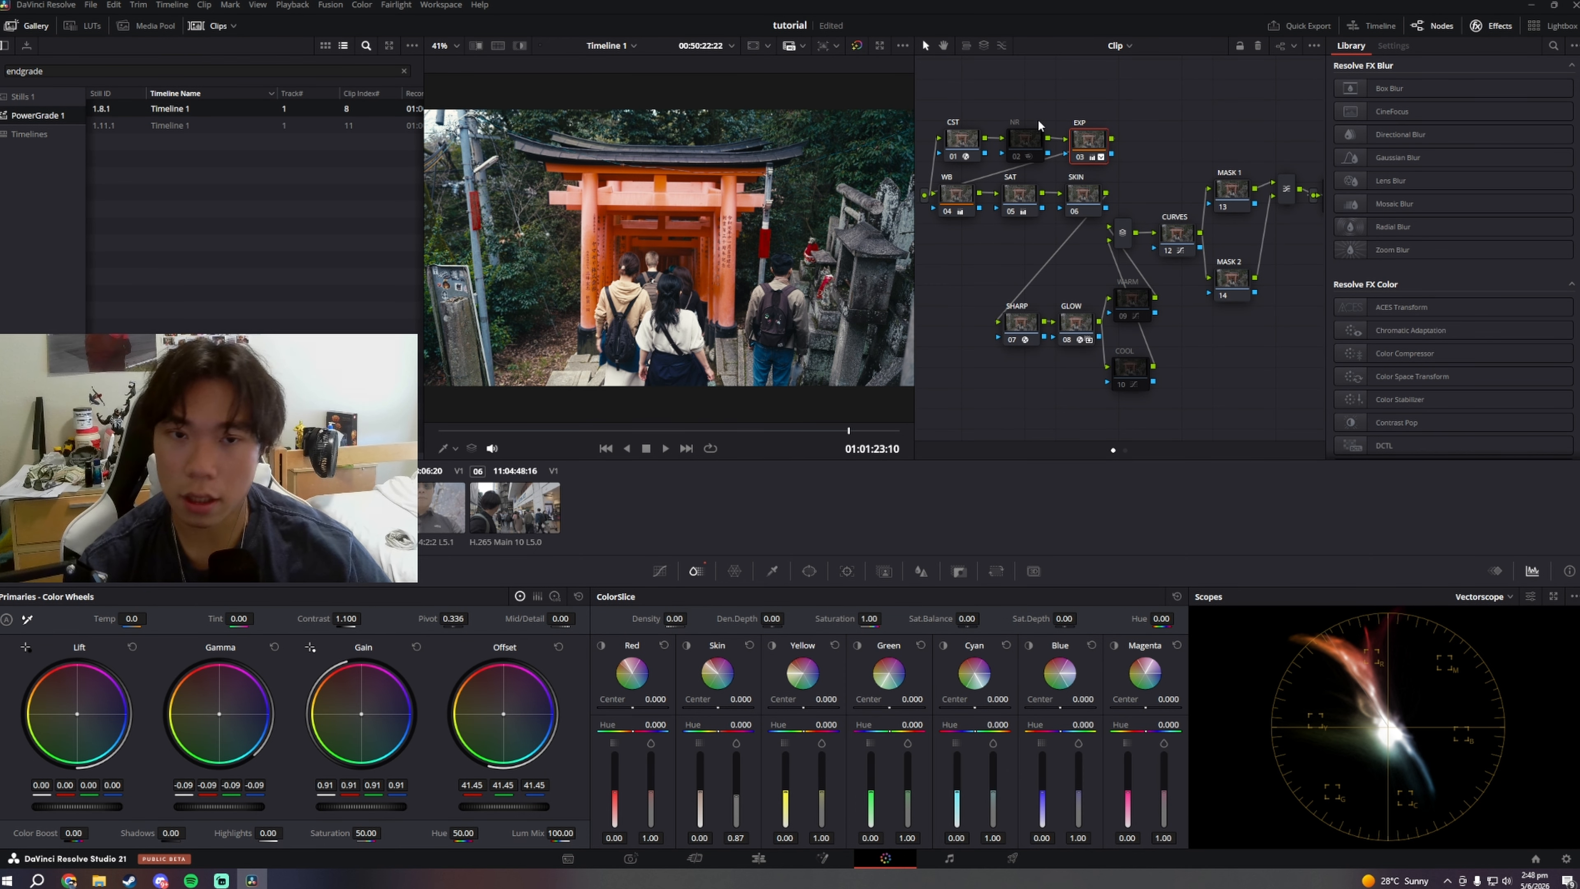
# Step: Select the WB node and warm the shrine clip with a temperature of 180
pyautogui.click(958, 200)
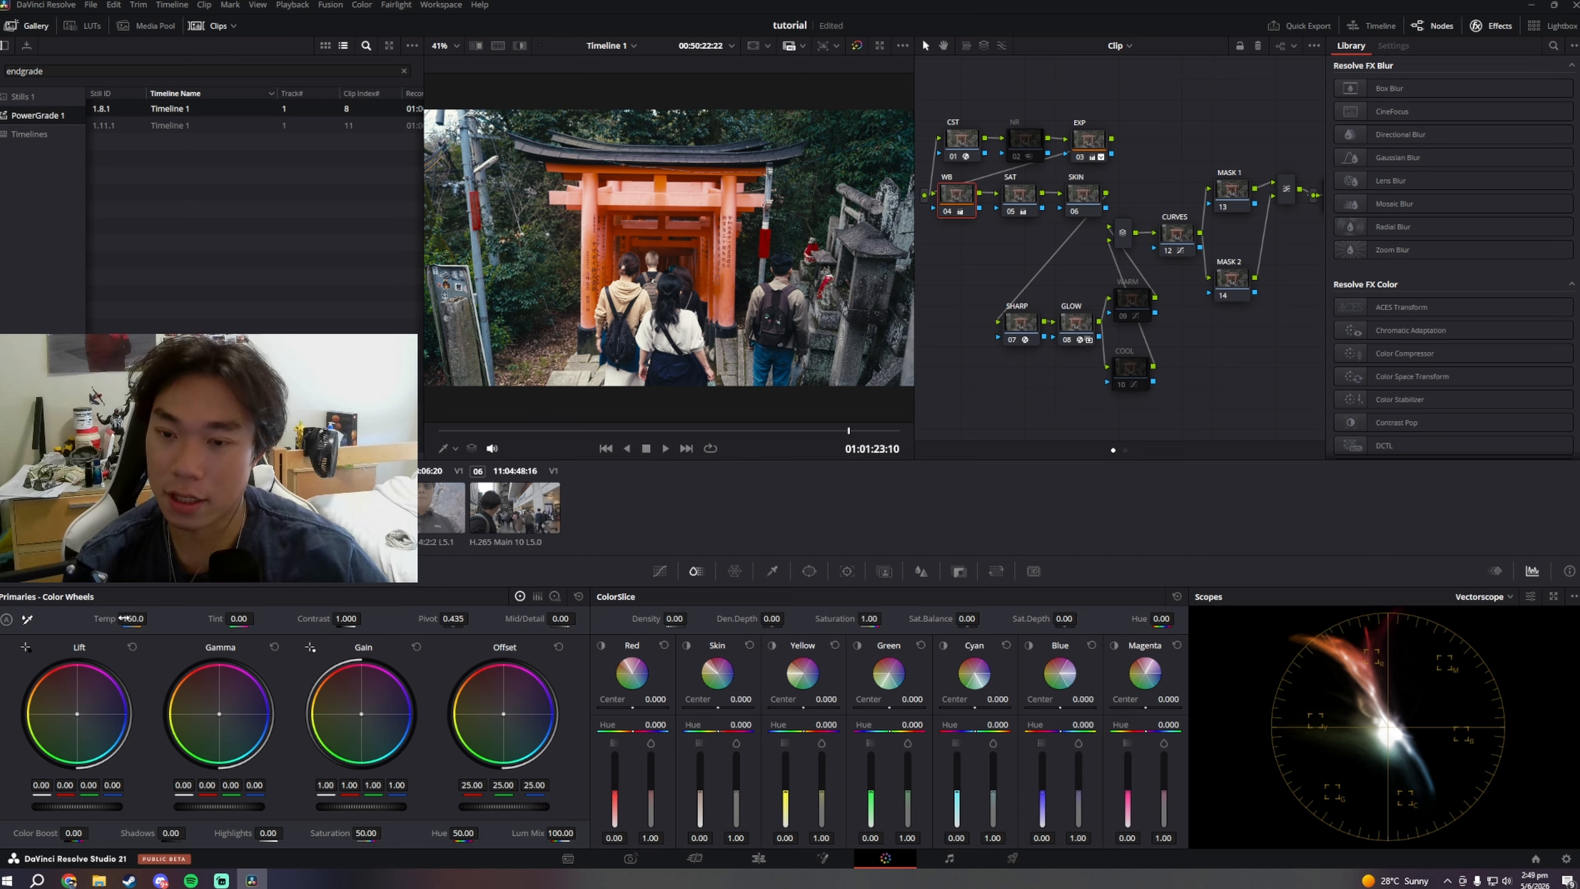
pyautogui.moveTo(125, 618); pyautogui.dragTo(149, 618)
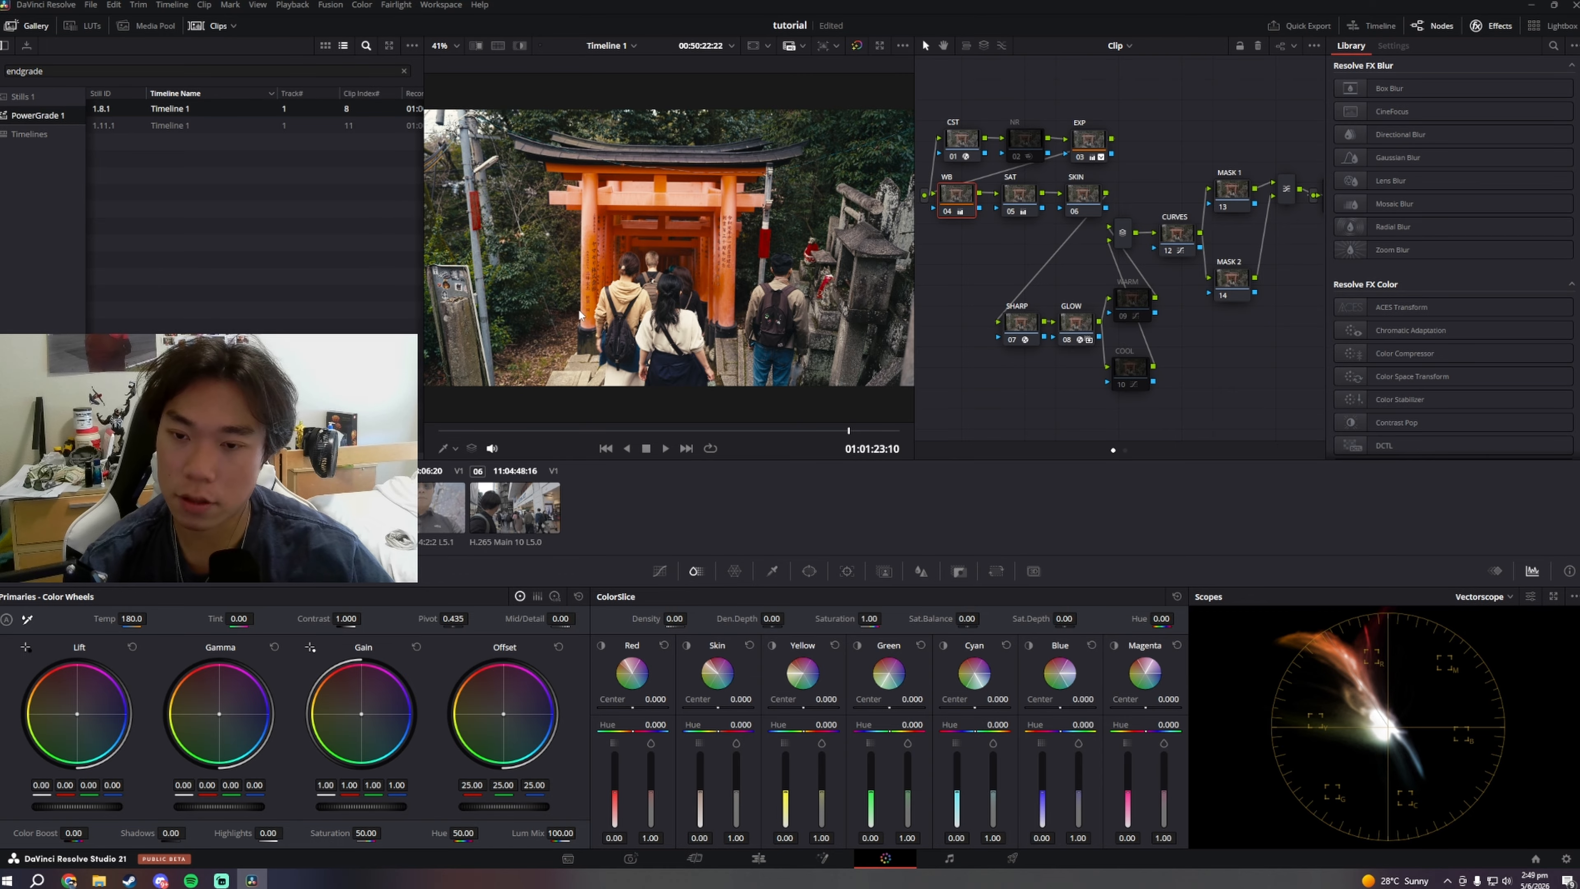
pyautogui.scroll(8, 664, 360)
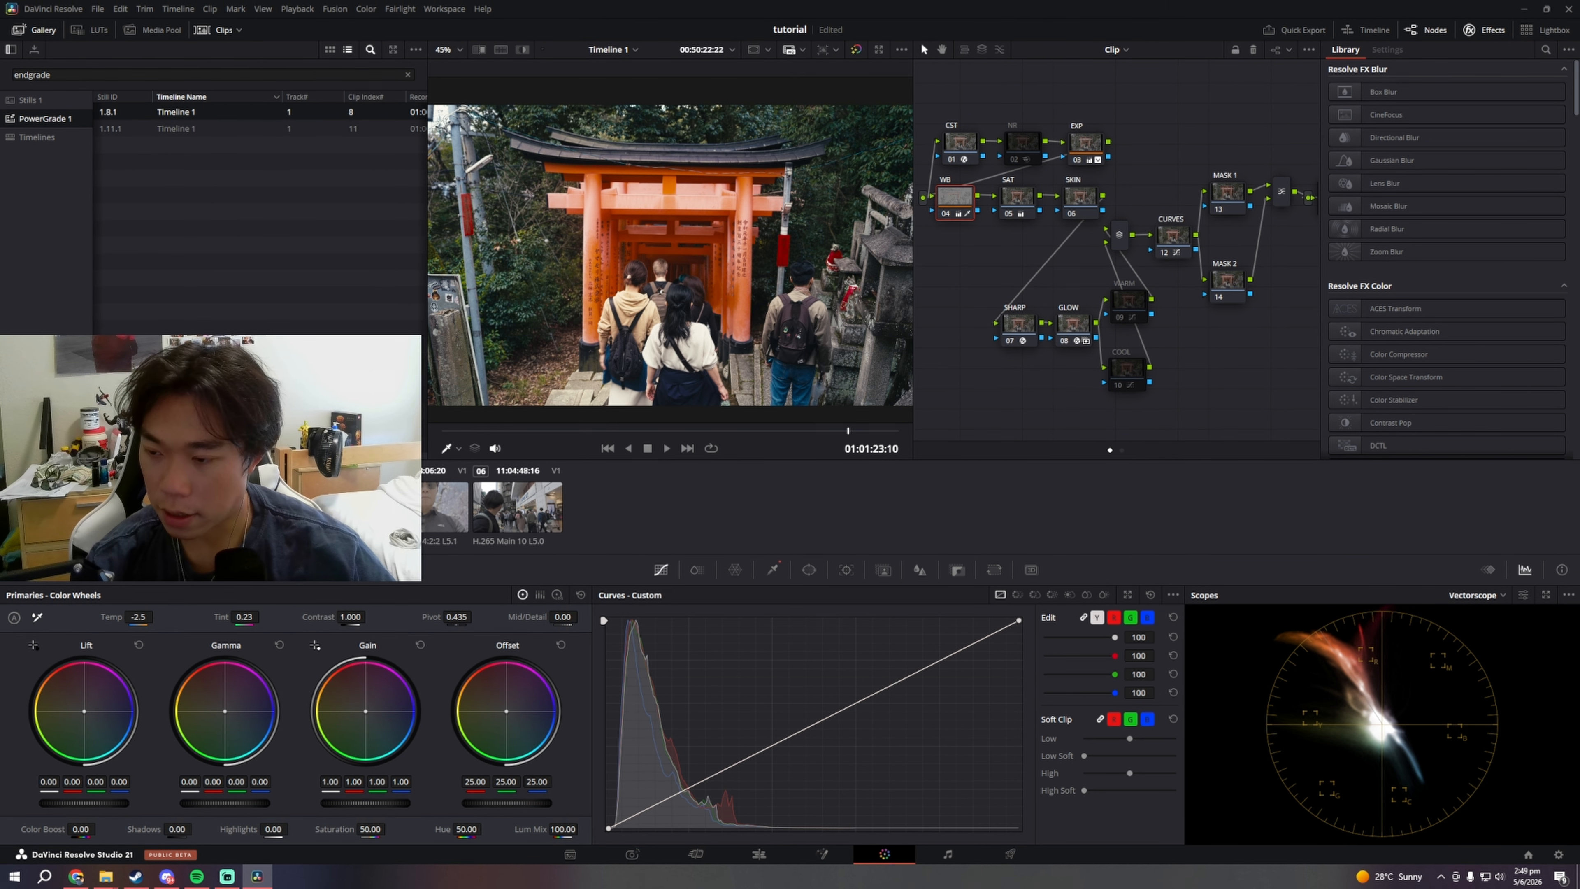
# Step: White-balance the WB node by sampling a neutral area of the shrine frame with the white balance picker
pyautogui.click(38, 617)
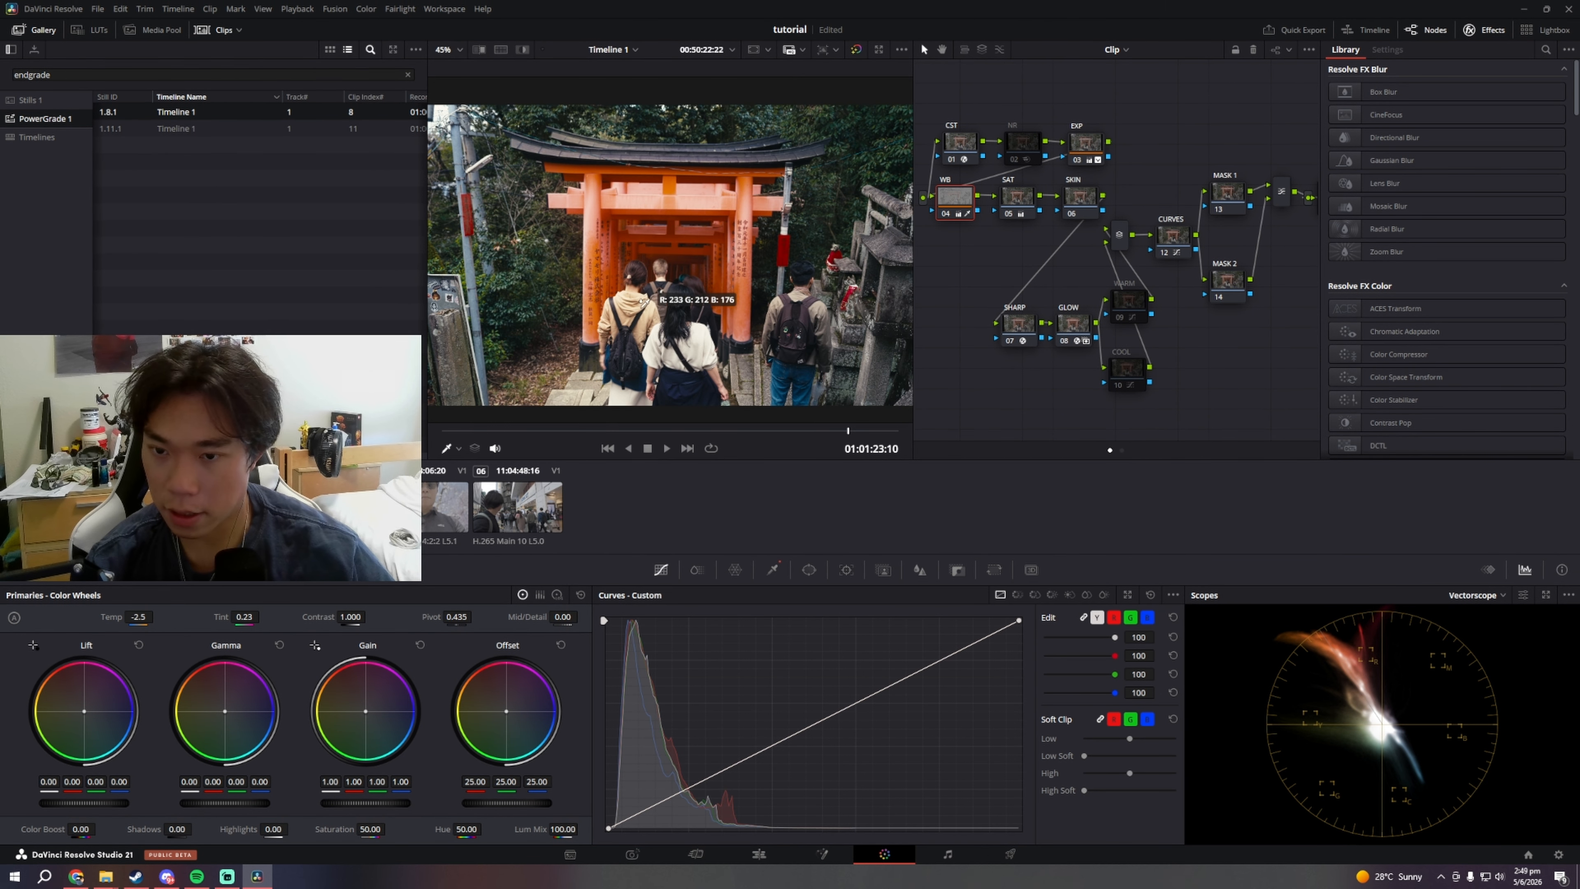
pyautogui.click(624, 390)
pyautogui.scroll(-2, 886, 258)
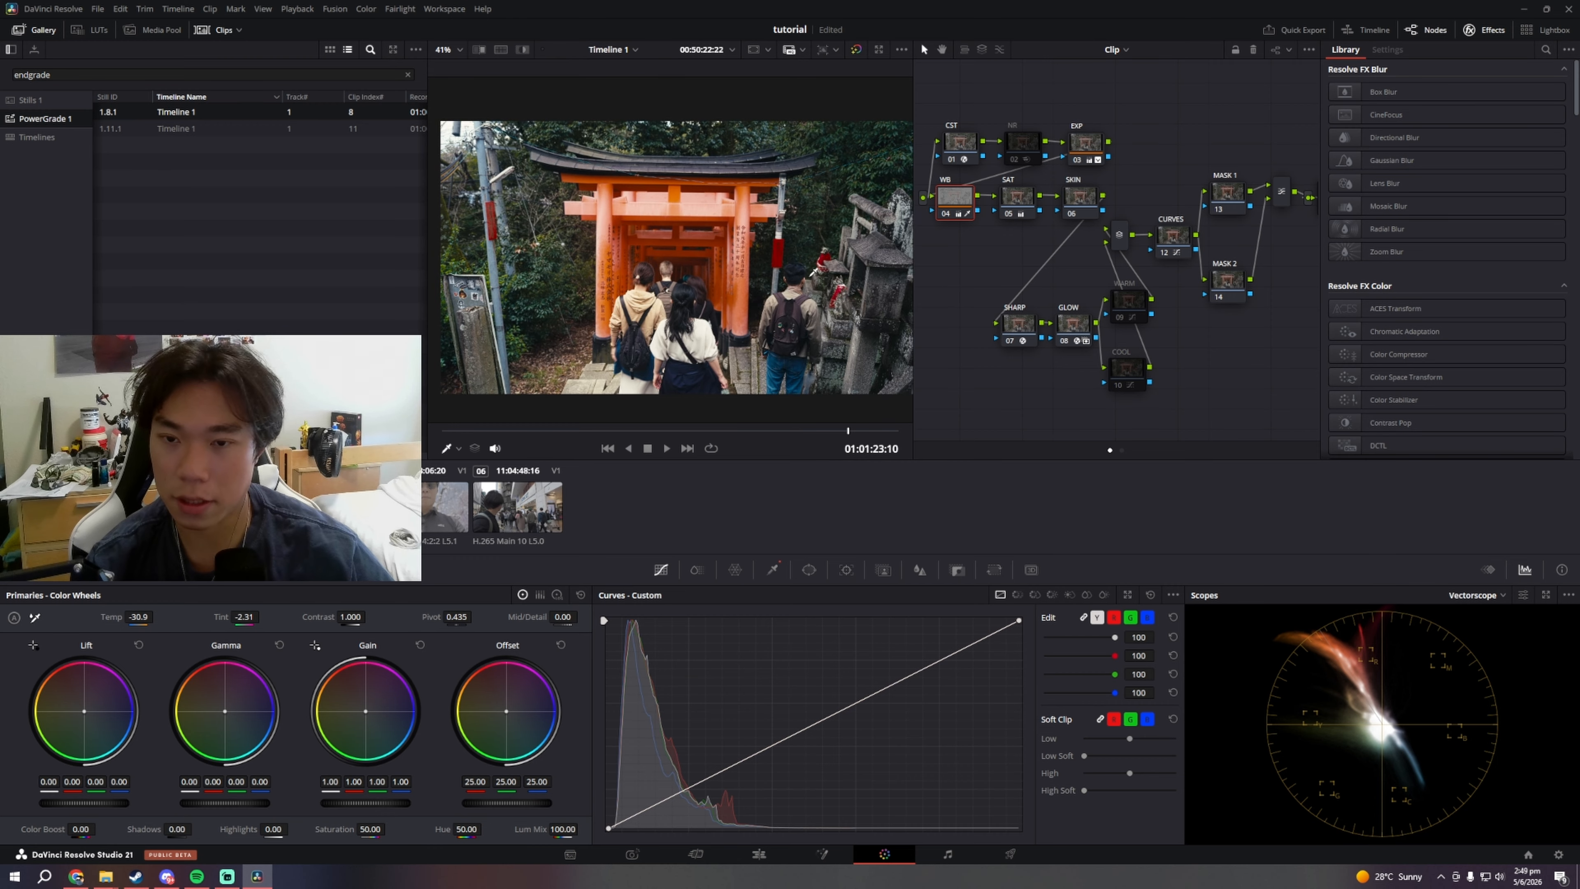
pyautogui.moveTo(813, 272); pyautogui.dragTo(798, 255)
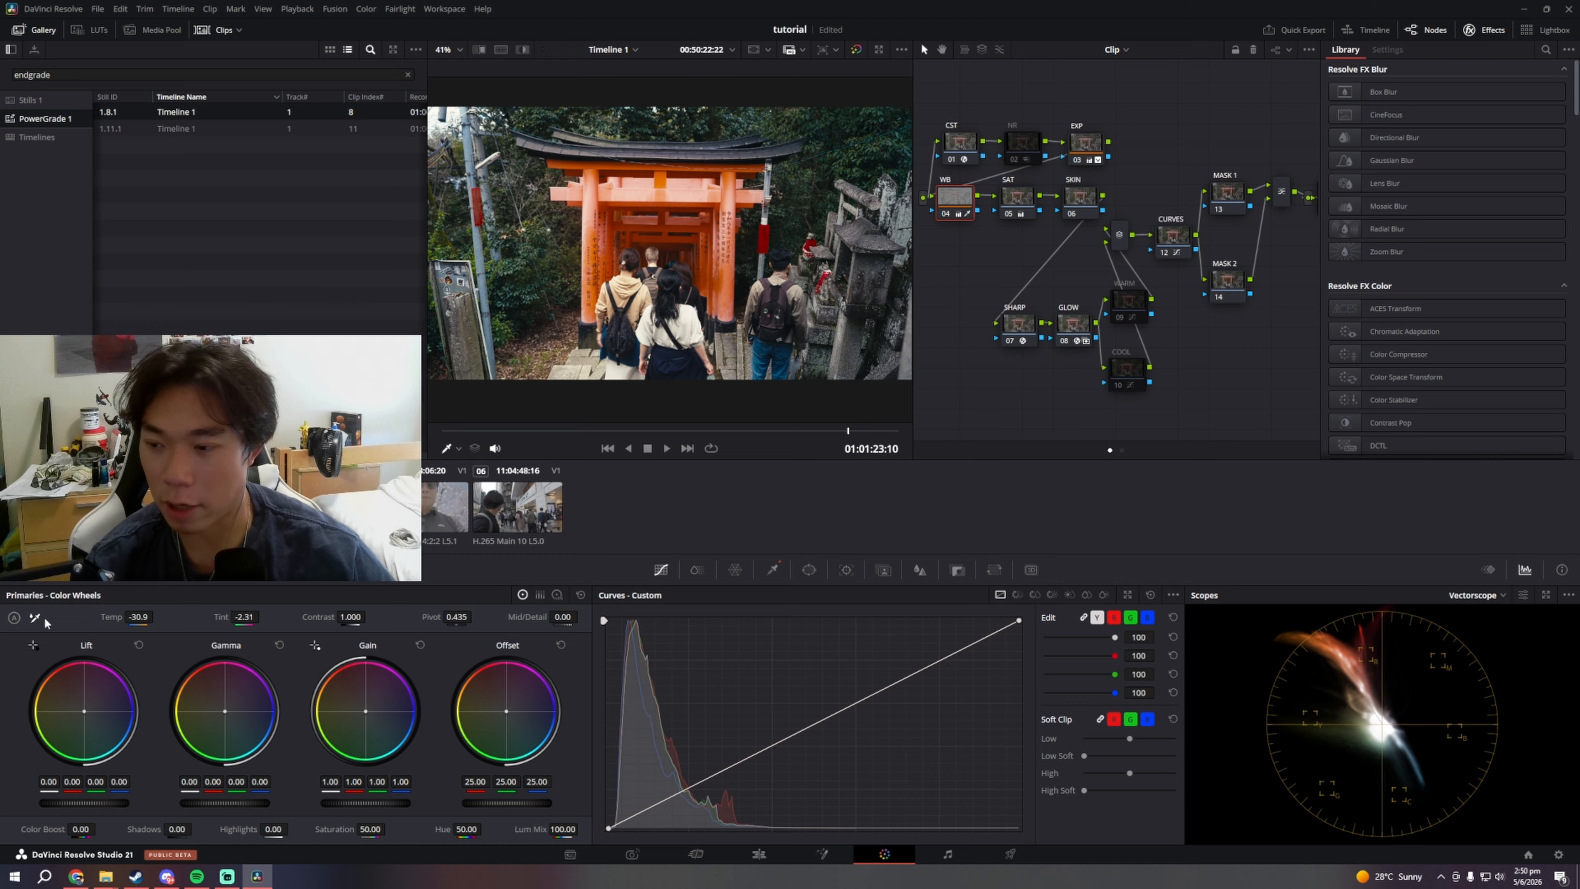
pyautogui.moveTo(720, 315); pyautogui.dragTo(727, 326)
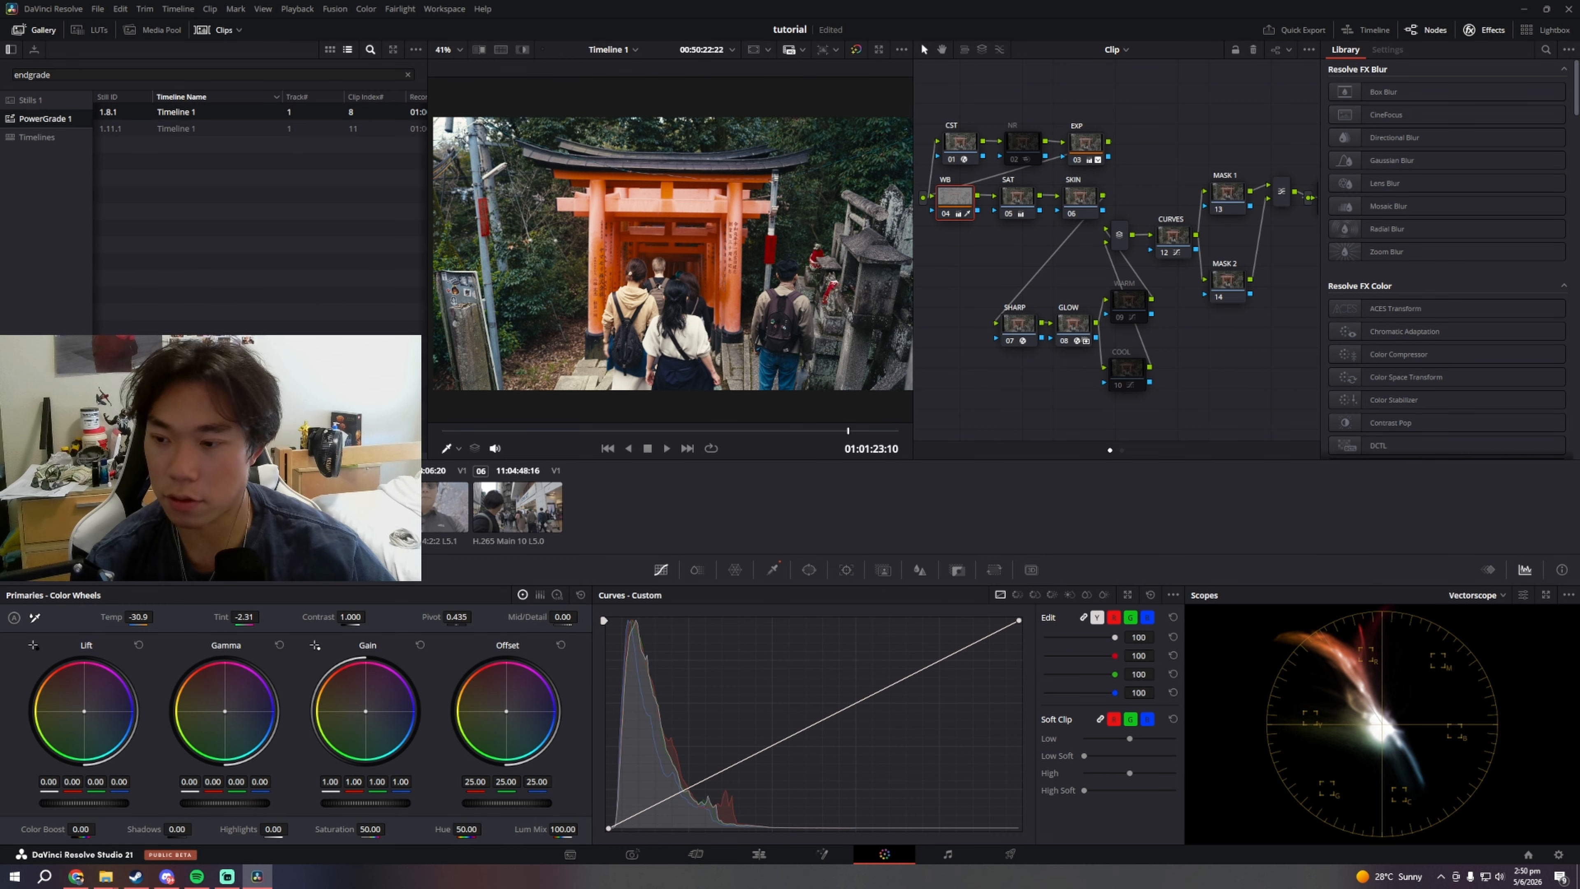
# Step: Try raising the WB node's temperature to 329.1 and undo the change
pyautogui.click(838, 711)
pyautogui.moveTo(138, 617)
pyautogui.mouseDown()
pyautogui.moveTo(152, 618)
pyautogui.moveTo(108, 617)
pyautogui.moveTo(148, 618)
pyautogui.mouseUp()
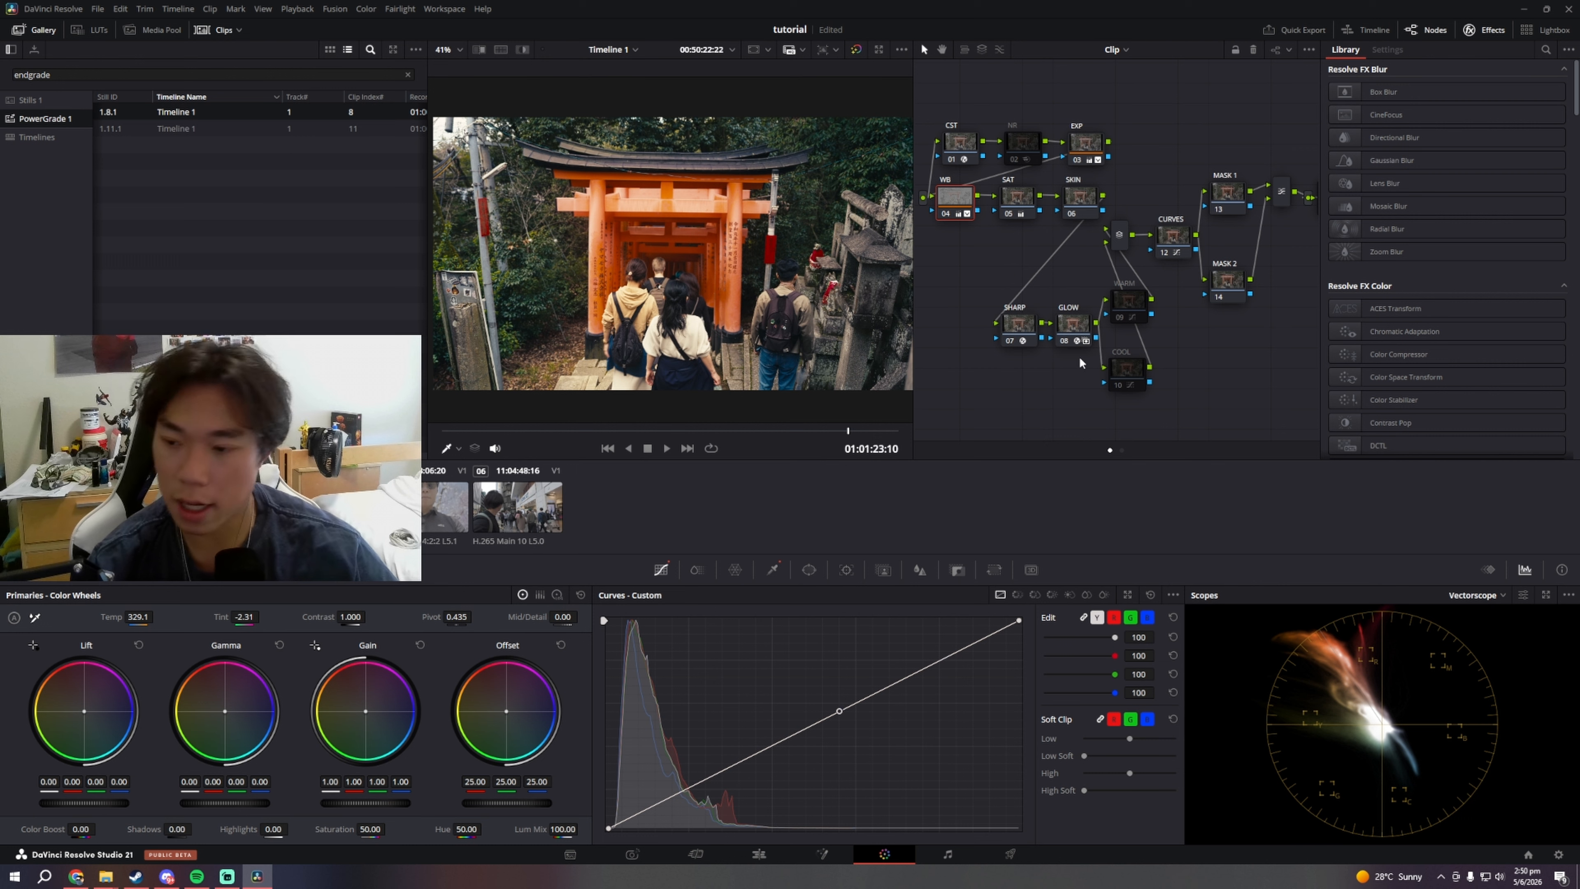
pyautogui.hotkey('ctrl', 'z')
pyautogui.scroll(2, 857, 331)
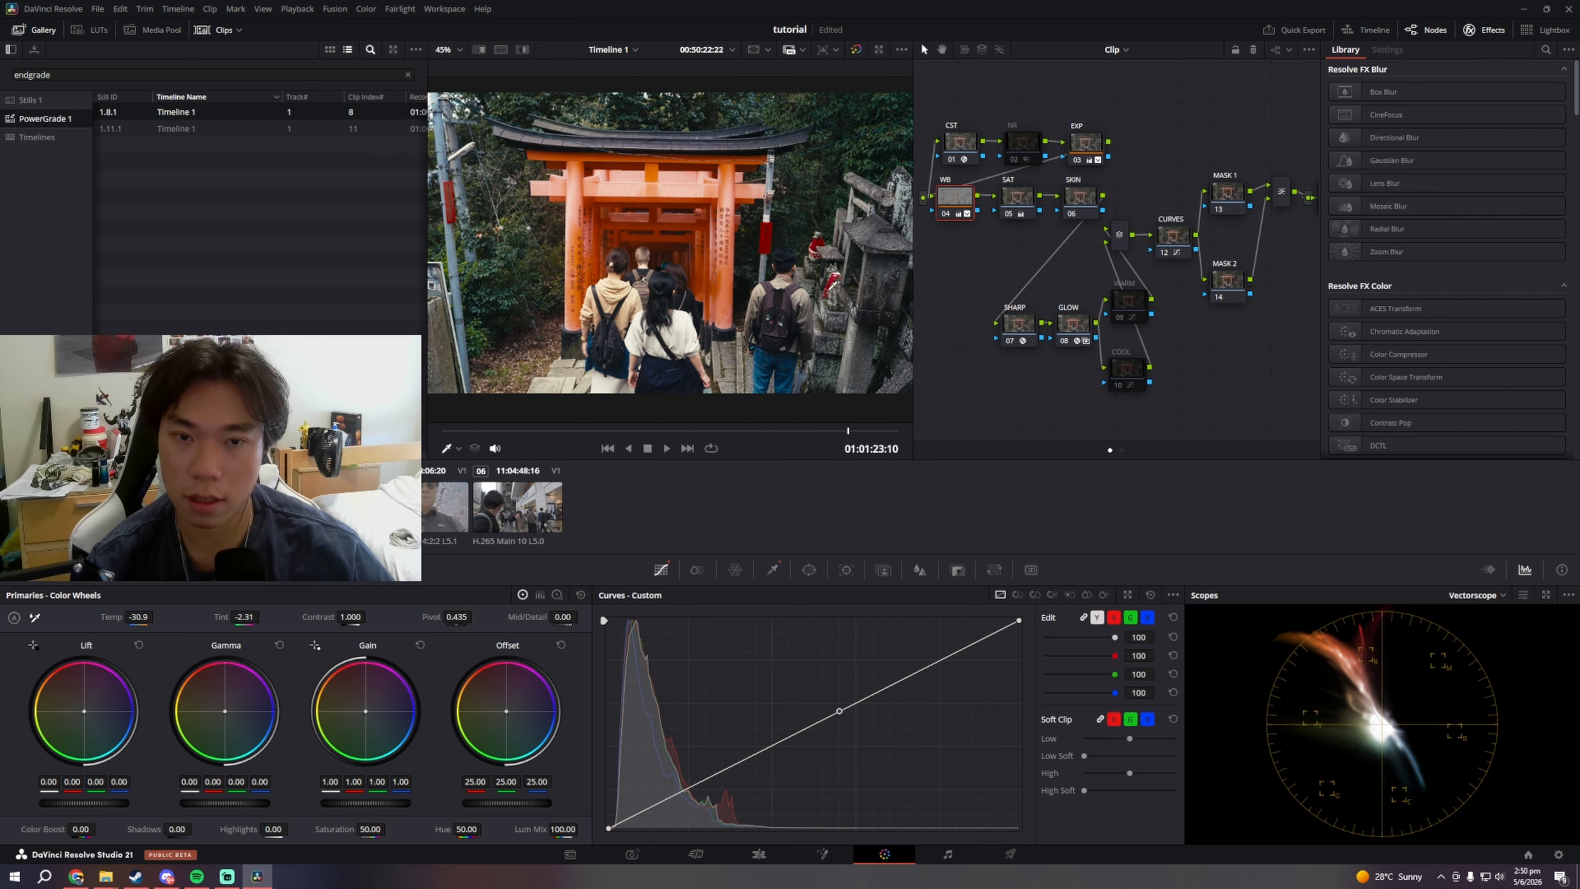
# Step: Increase the color saturation in the SAT node by setting the green channel of the gain to 1.31
pyautogui.click(1030, 199)
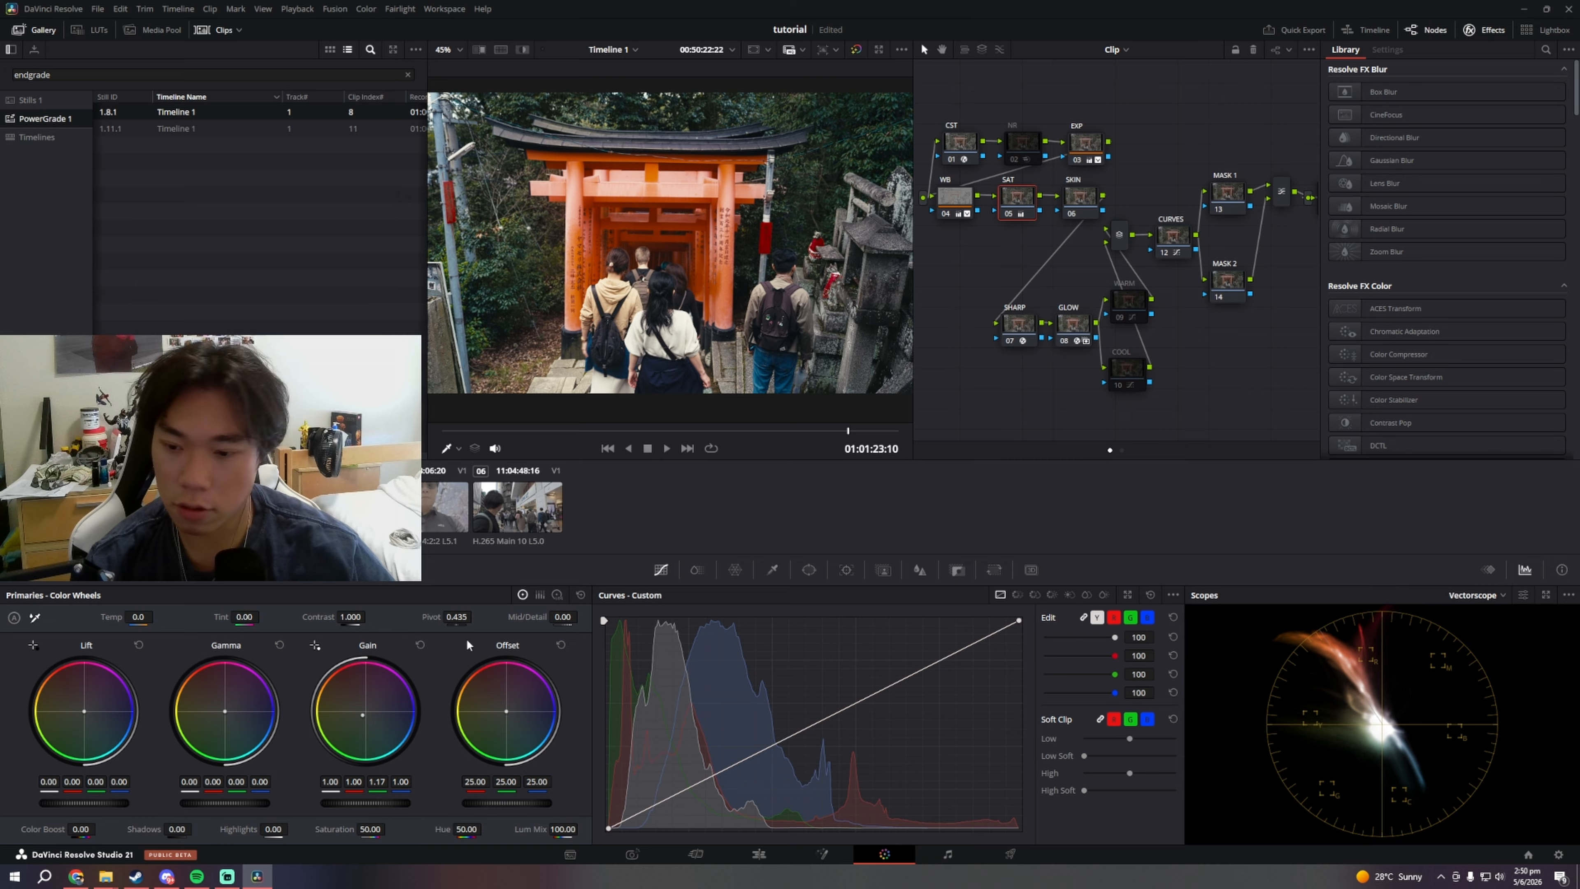
pyautogui.moveTo(375, 784); pyautogui.dragTo(378, 784)
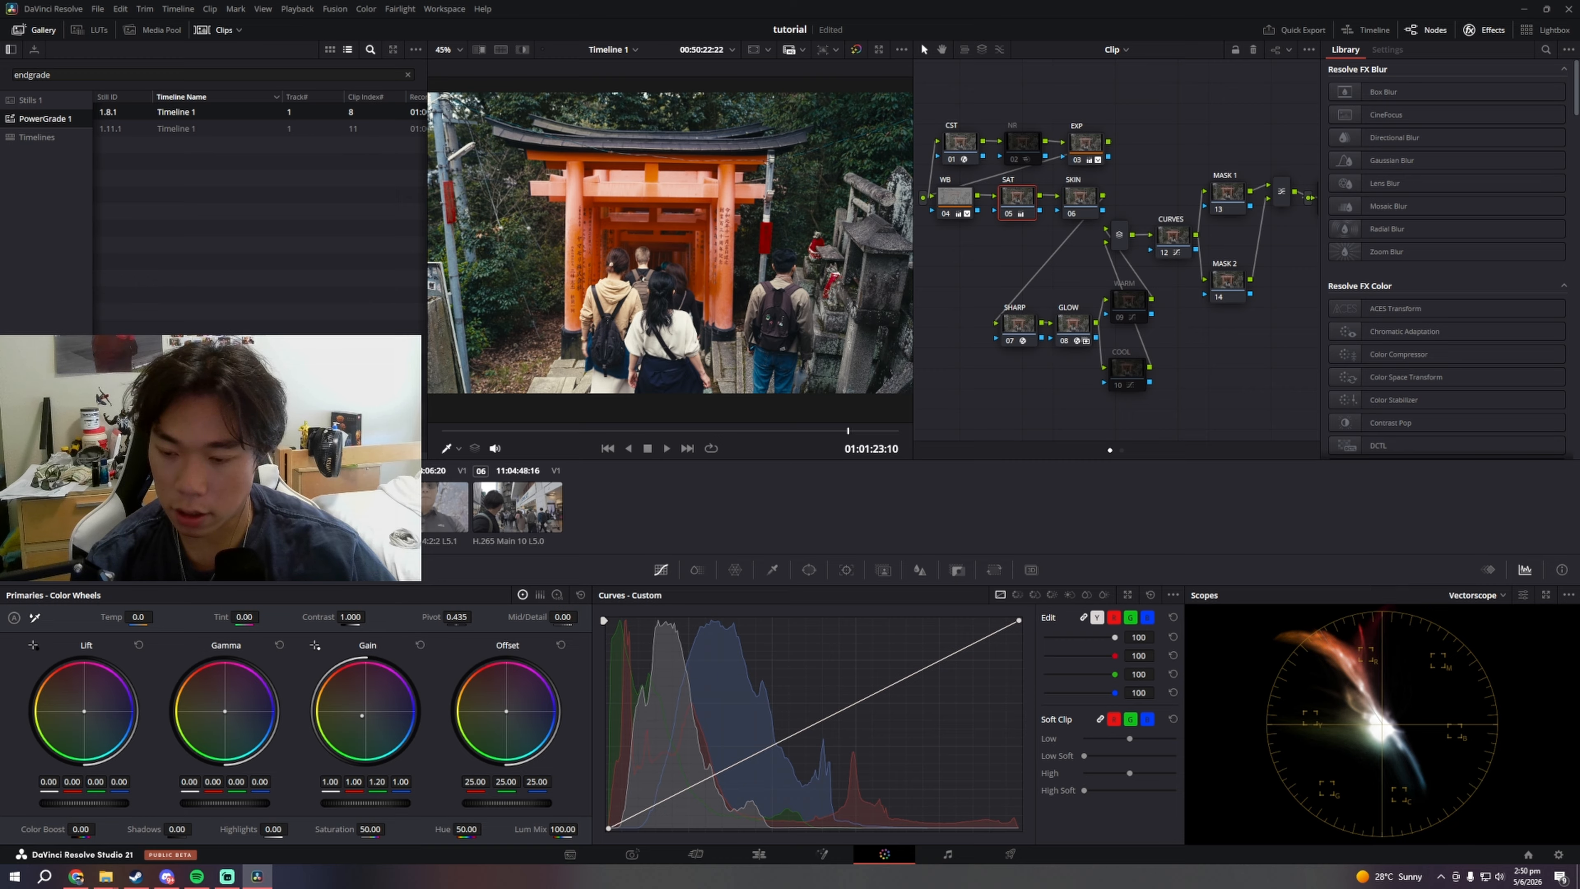
pyautogui.moveTo(378, 784); pyautogui.dragTo(387, 785)
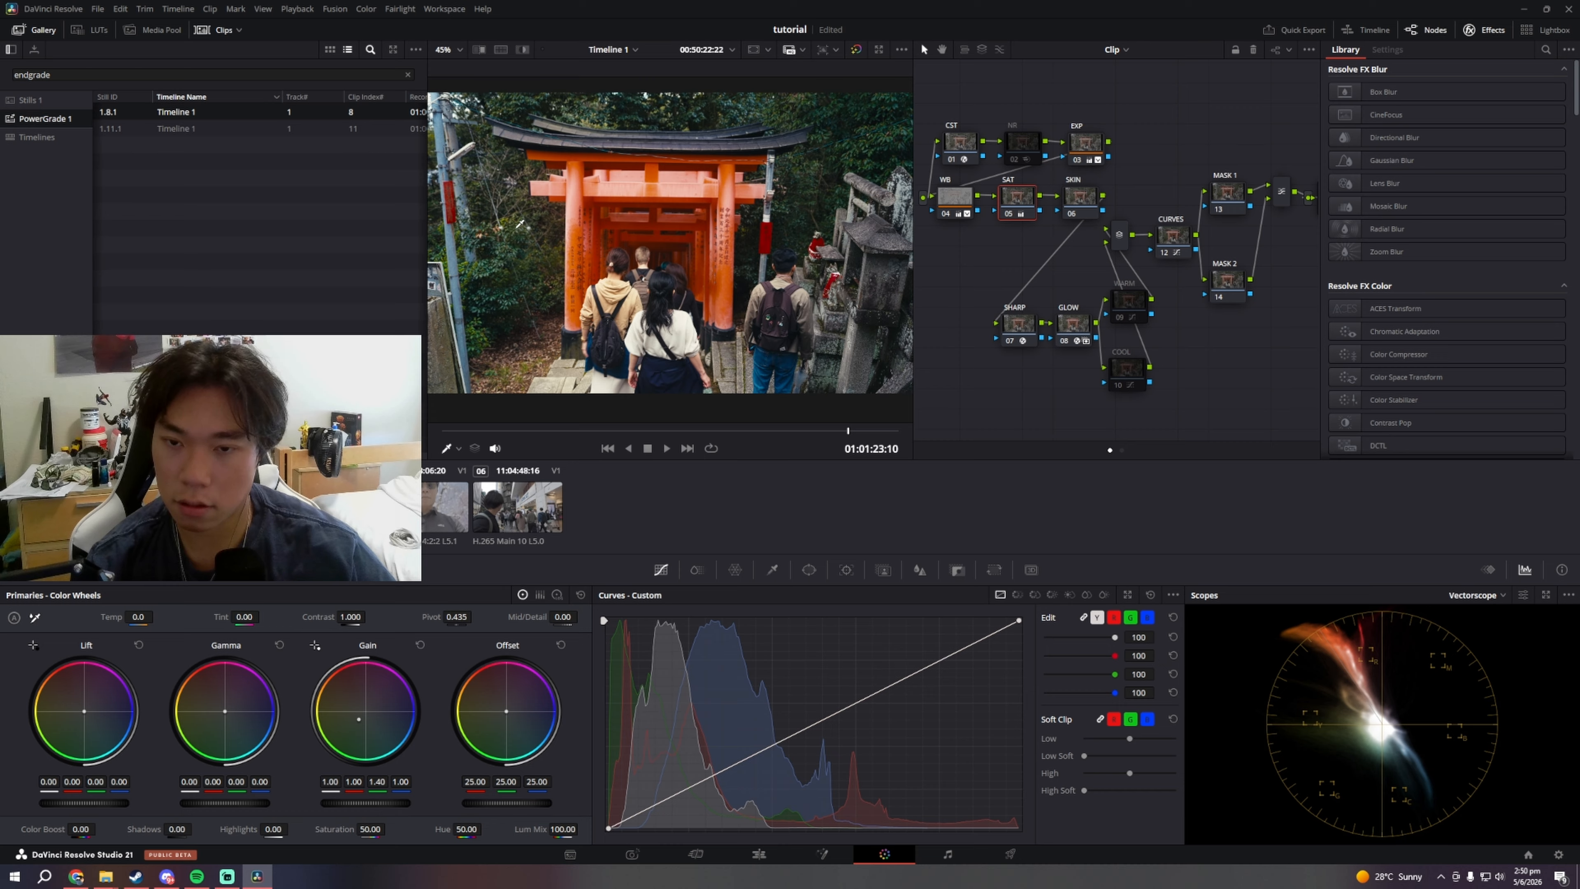
pyautogui.moveTo(377, 782)
pyautogui.mouseDown()
pyautogui.moveTo(356, 782)
pyautogui.moveTo(452, 782)
pyautogui.moveTo(299, 782)
pyautogui.moveTo(391, 782)
pyautogui.mouseUp()
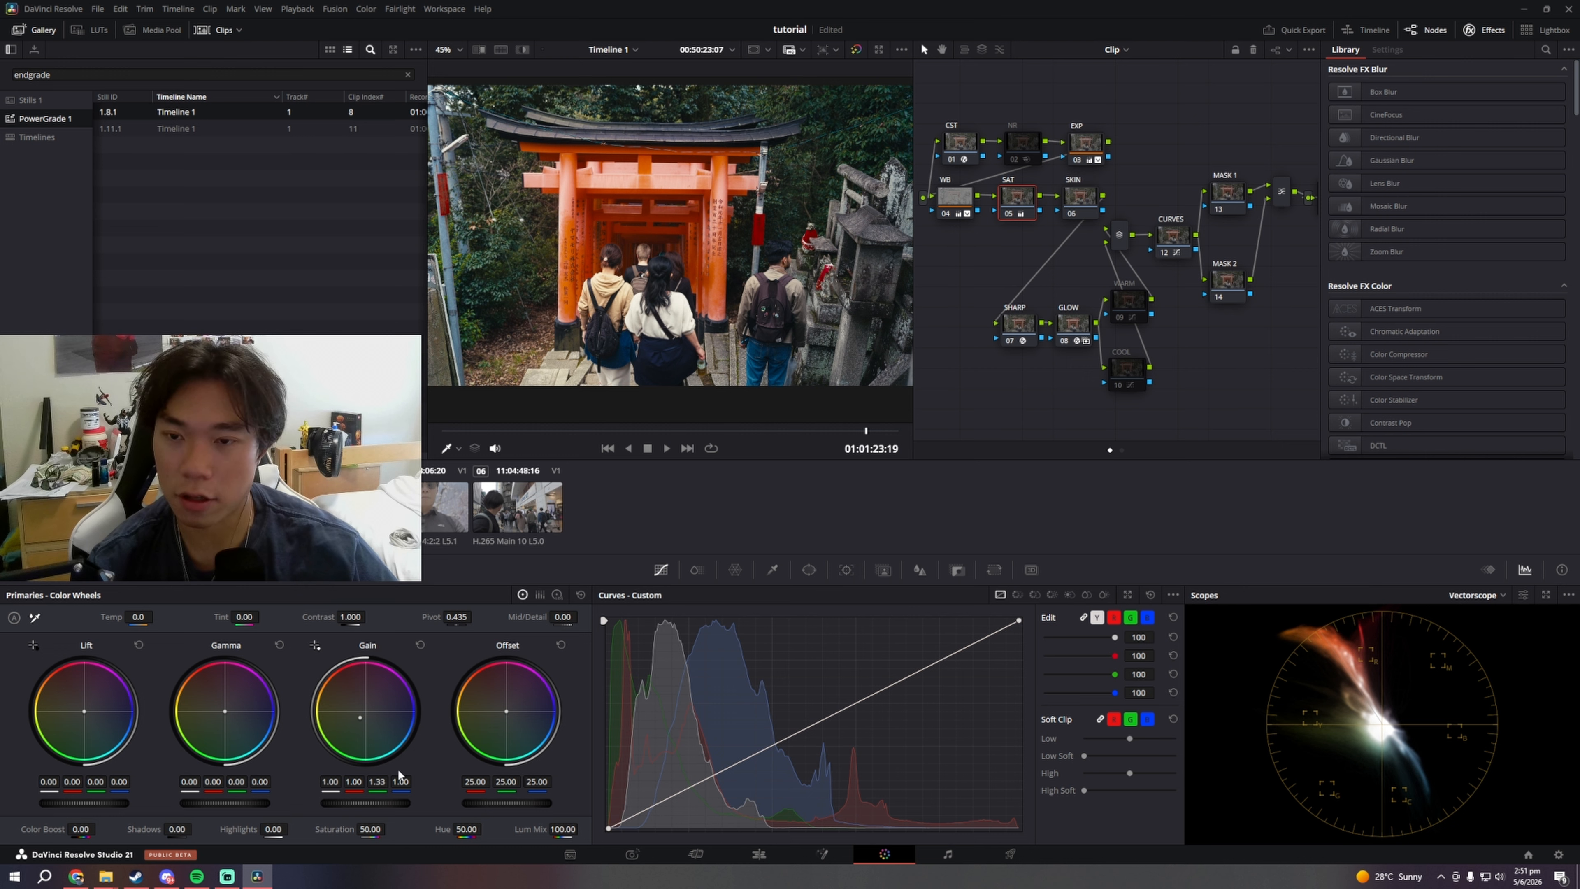
pyautogui.scroll(-3, 714, 319)
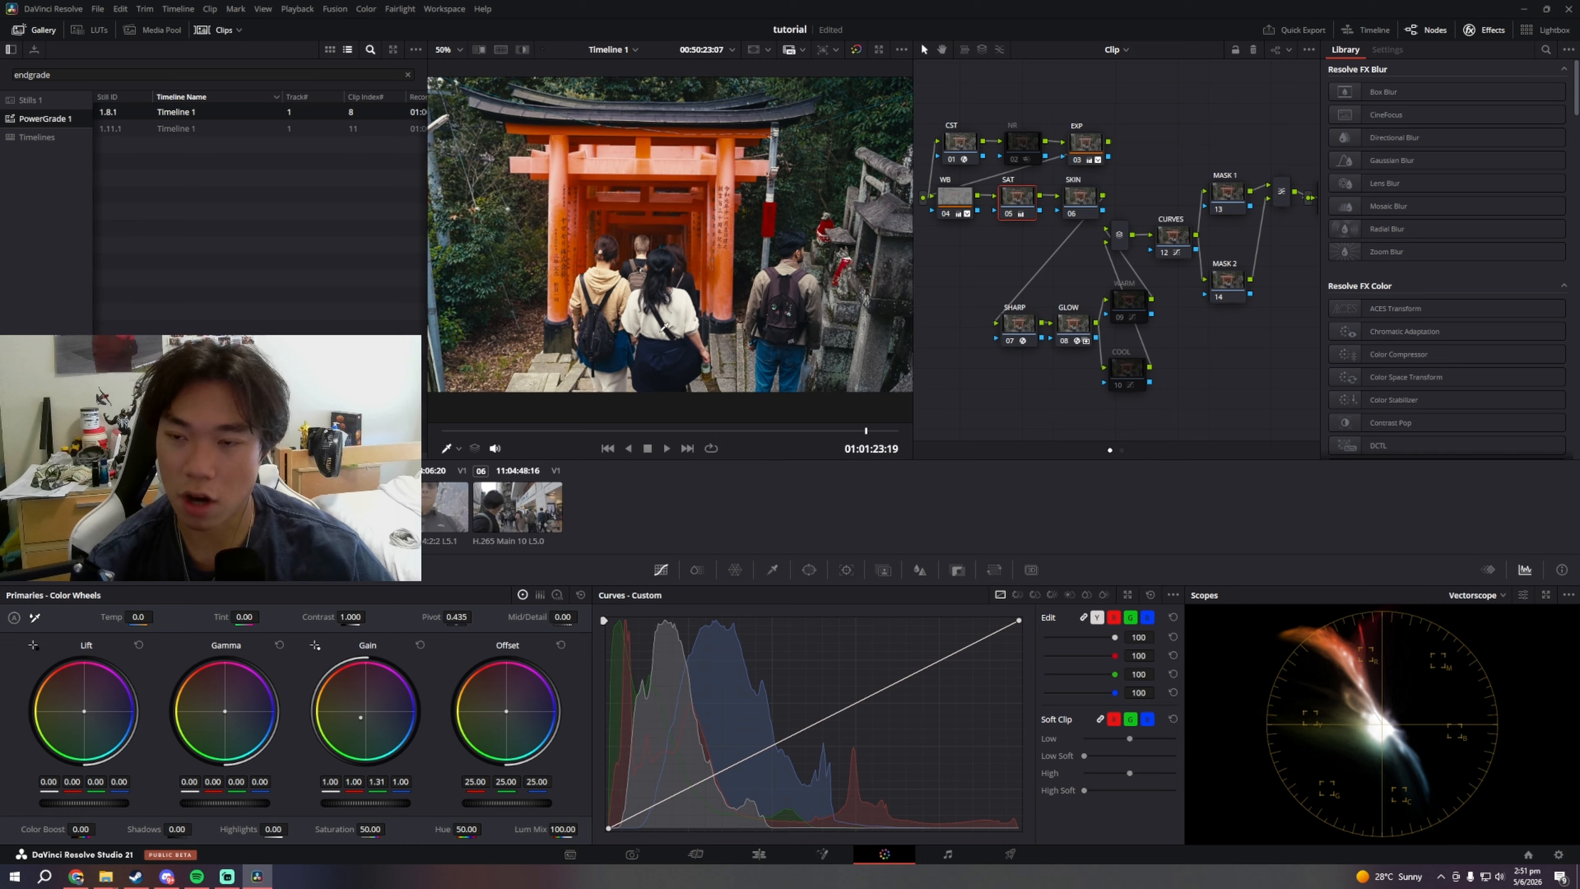
# Step: Select the SKIN node, view the man's skin up close and bring up the ColorSlice controls
pyautogui.click(1081, 198)
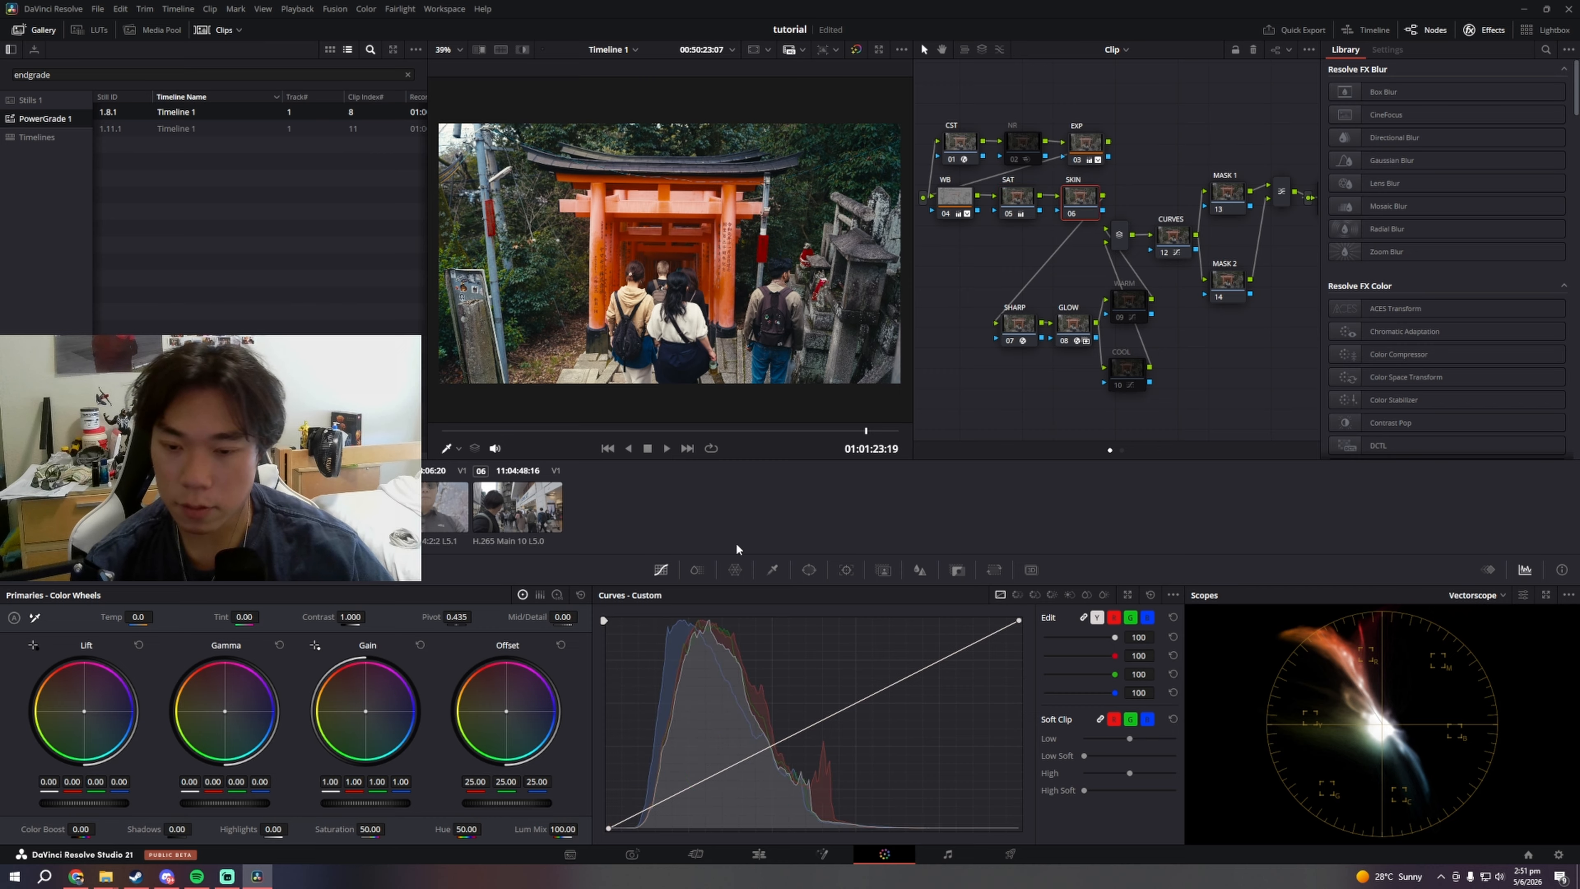
pyautogui.scroll(6, 785, 356)
pyautogui.scroll(6, 785, 357)
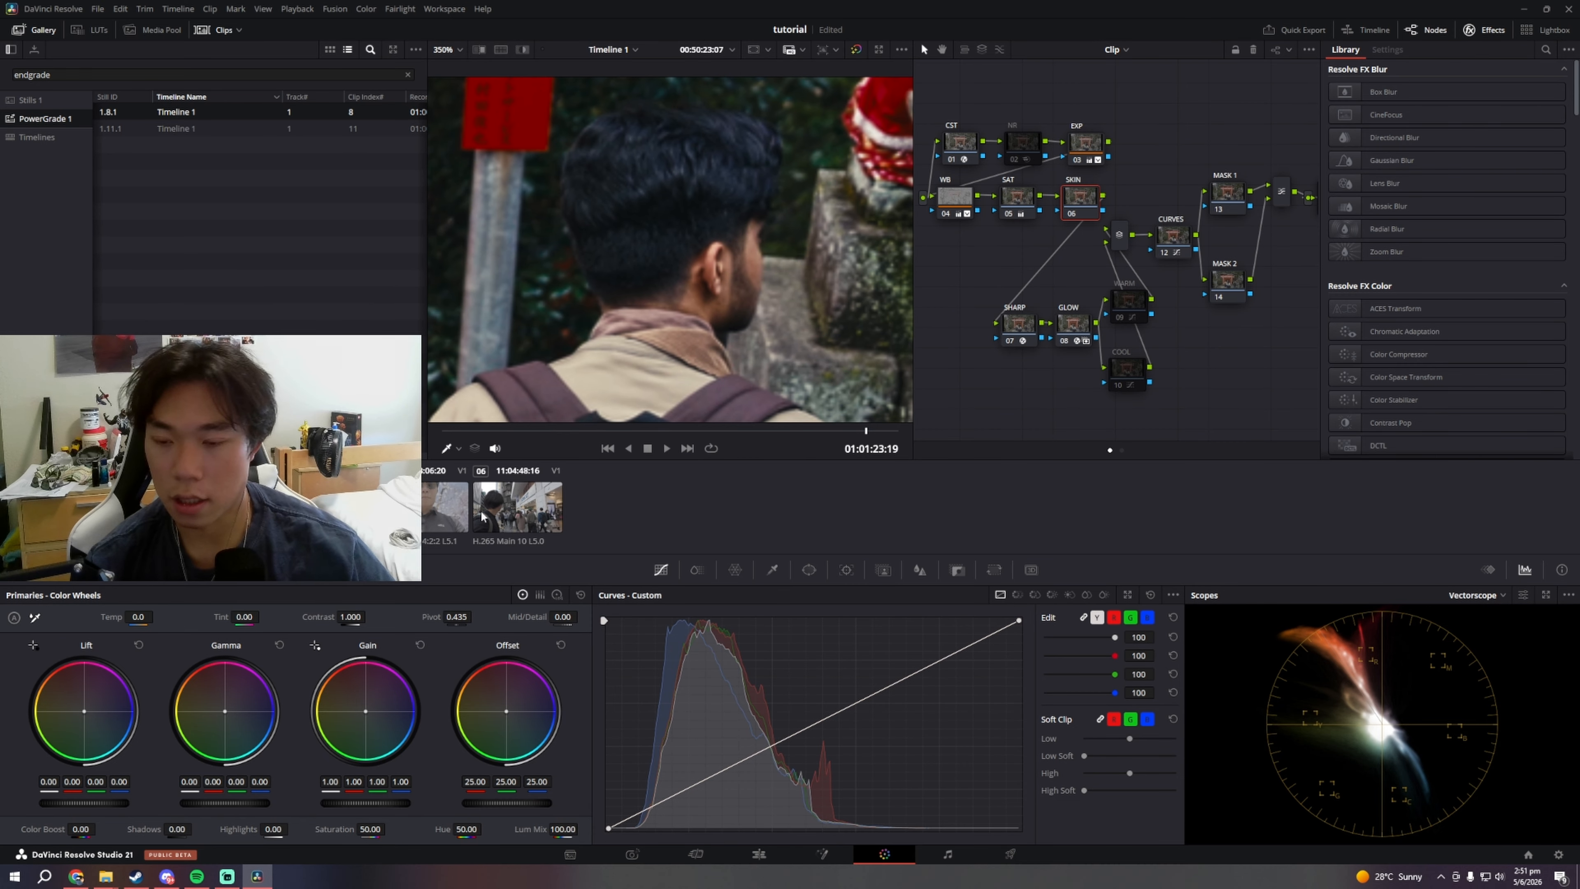
pyautogui.click(697, 569)
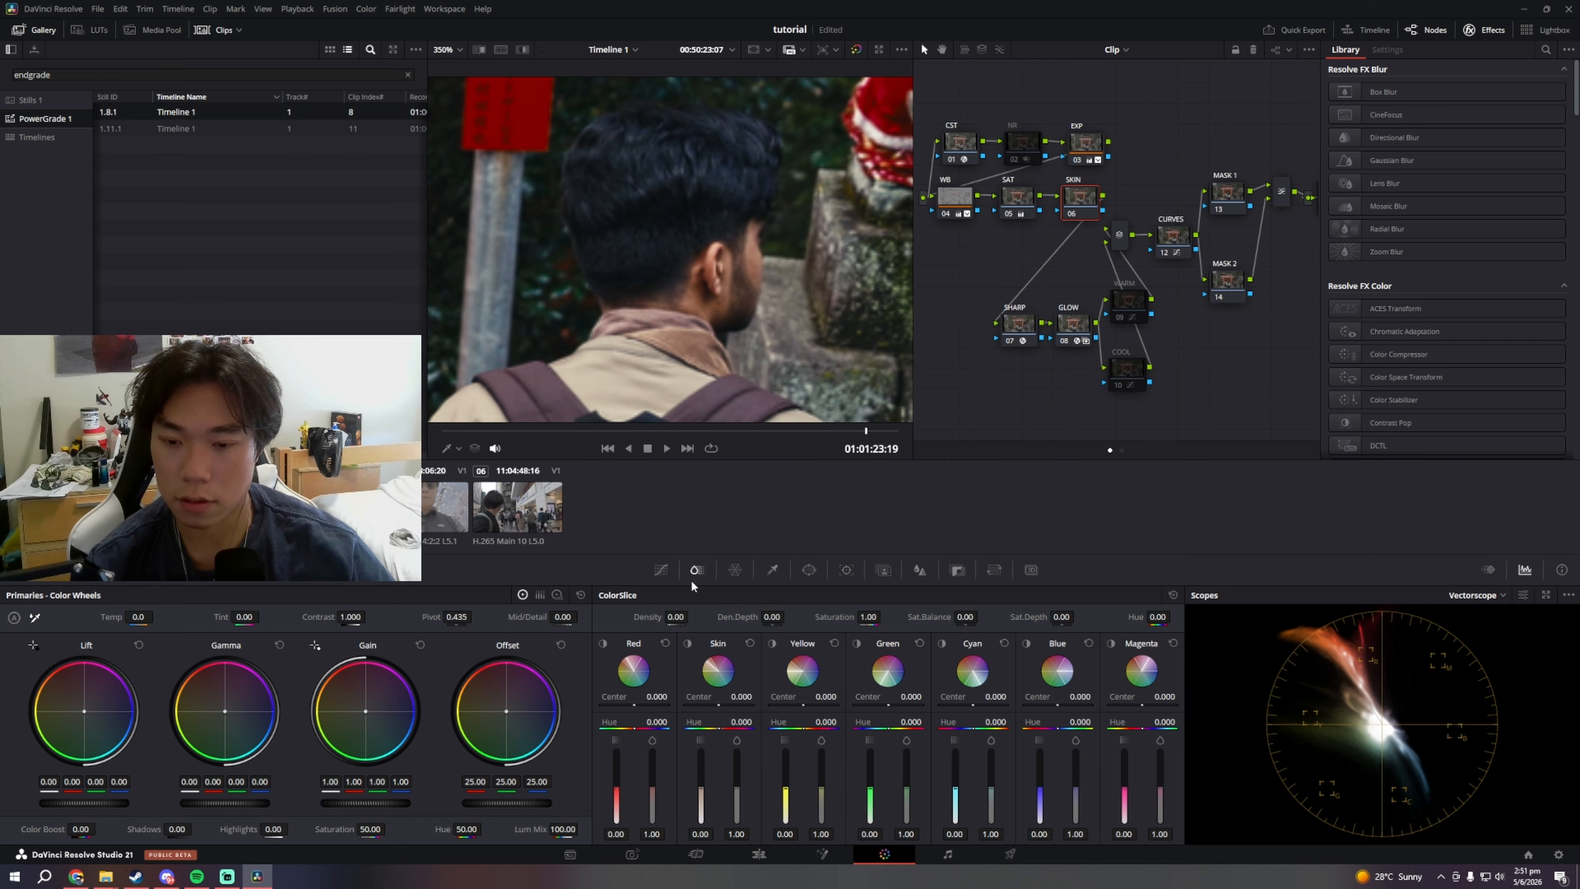
# Step: Try a ColorSlice skin saturation of 1.23 and skin density of -0.08 on the SKIN node, and undo the adjustments
pyautogui.moveTo(736, 785)
pyautogui.mouseDown()
pyautogui.moveTo(736, 772)
pyautogui.moveTo(648, 801)
pyautogui.mouseUp()
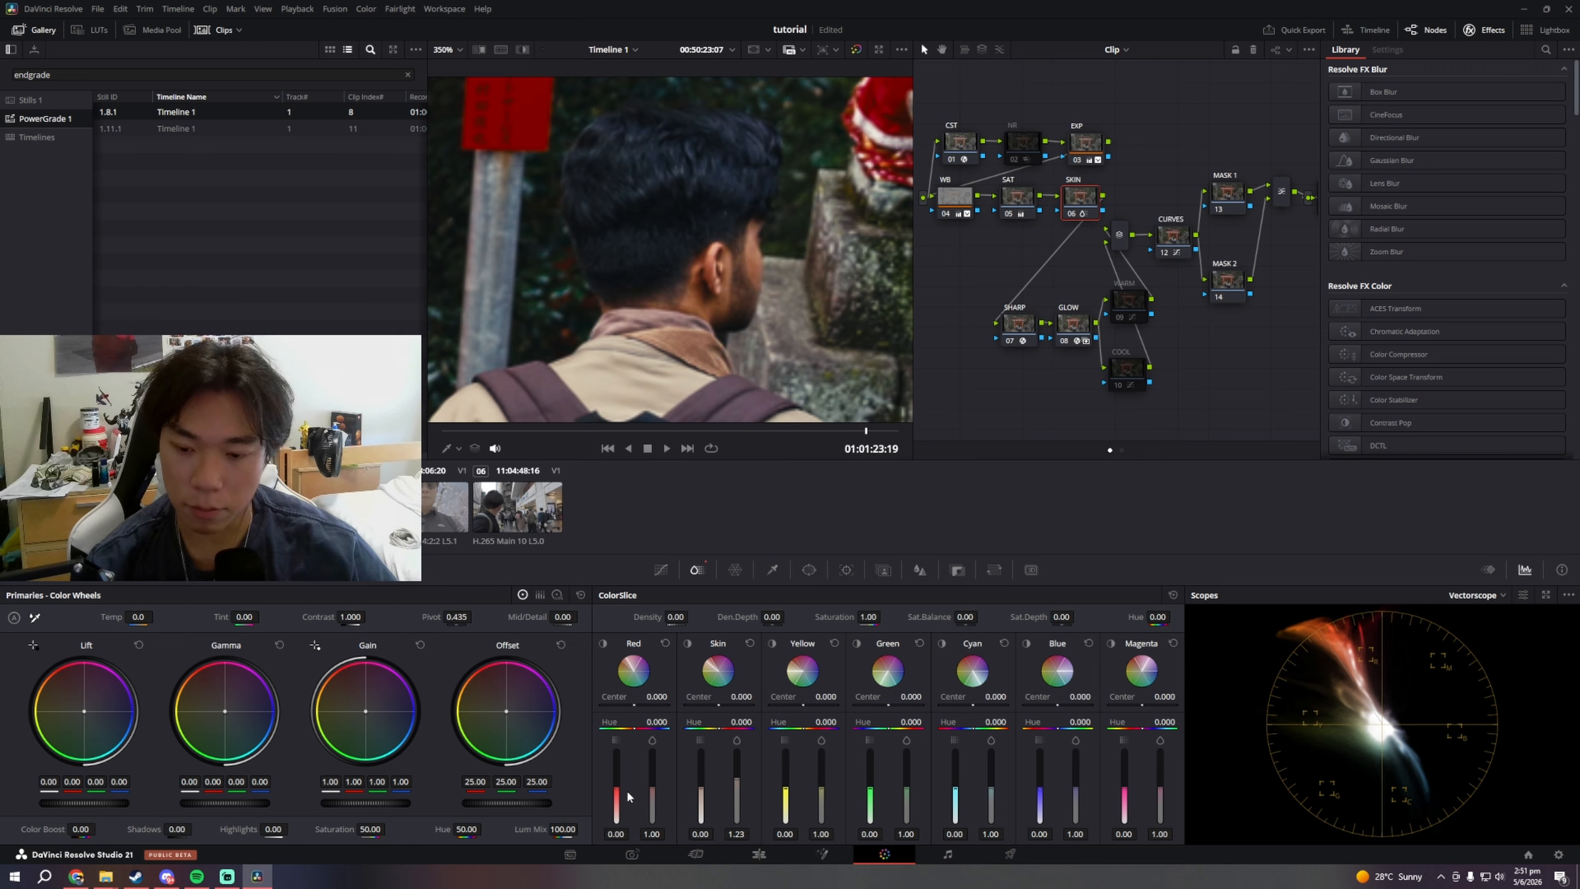
pyautogui.moveTo(699, 785)
pyautogui.mouseDown()
pyautogui.moveTo(700, 772)
pyautogui.moveTo(704, 792)
pyautogui.mouseUp()
pyautogui.scroll(-5, 781, 416)
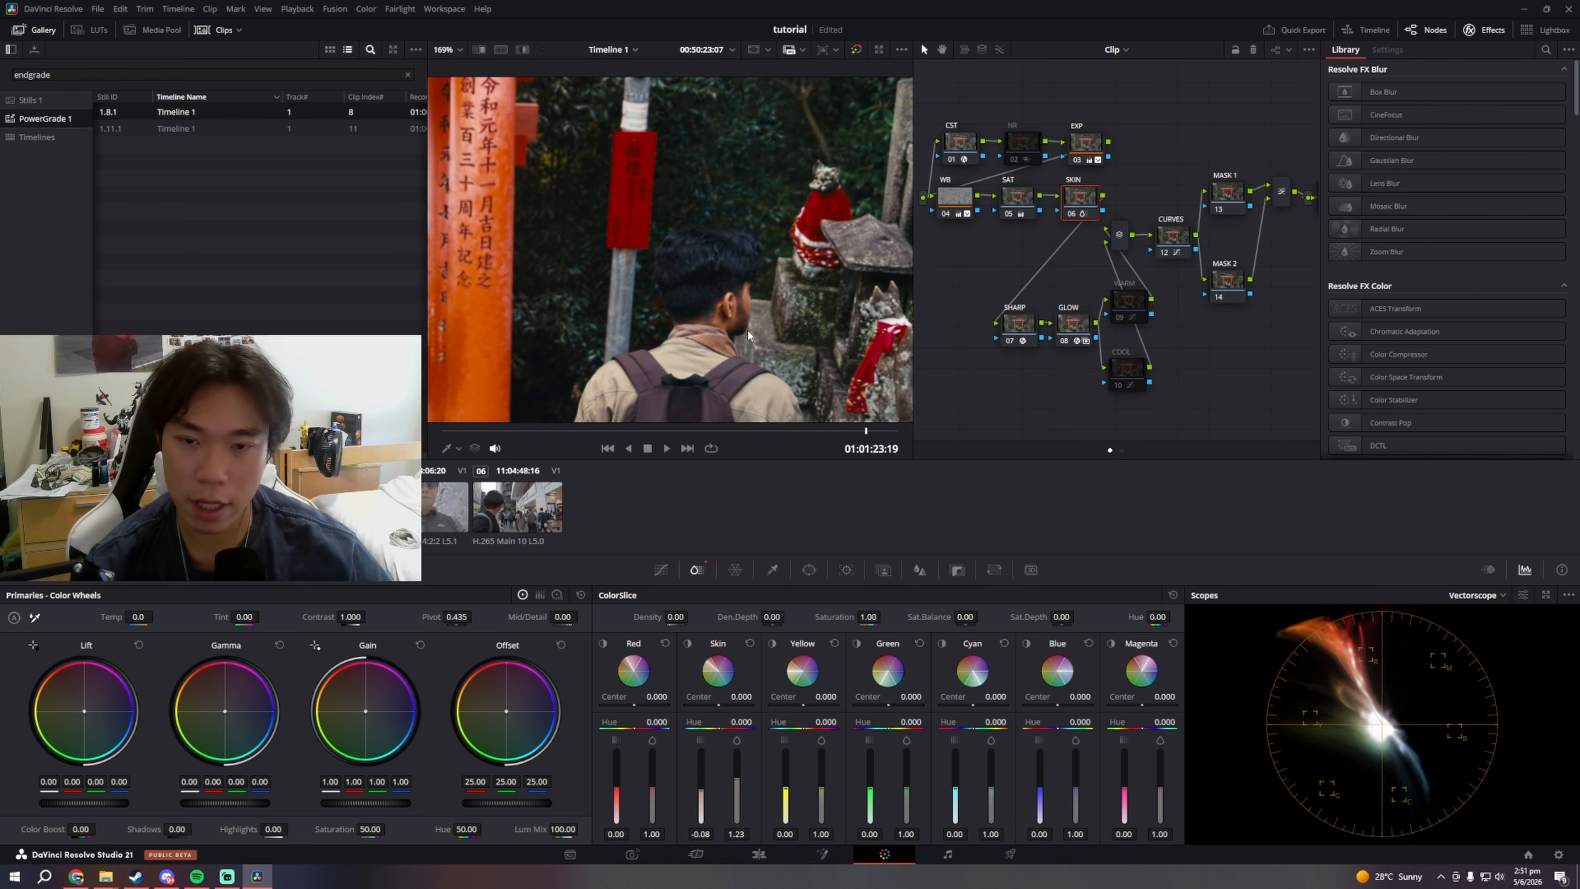
pyautogui.hotkey('ctrl', 'z')
pyautogui.hotkey('ctrl', 'z')
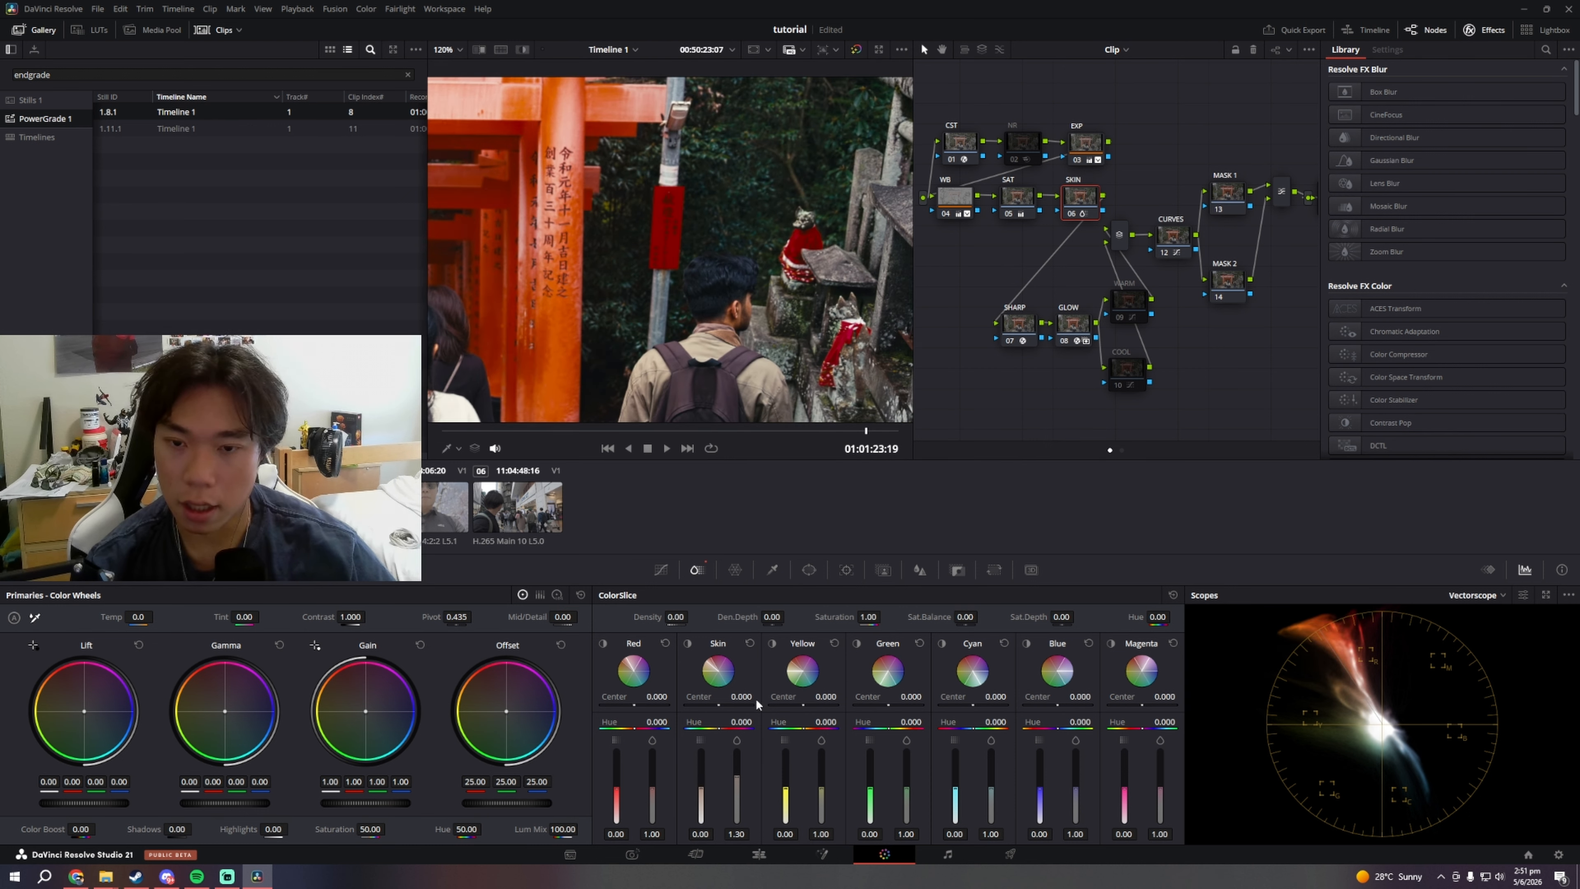
pyautogui.hotkey('ctrl', 'z')
pyautogui.hotkey('ctrl', 'z')
pyautogui.hotkey('ctrl', 'z')
pyautogui.hotkey('ctrl', 'z')
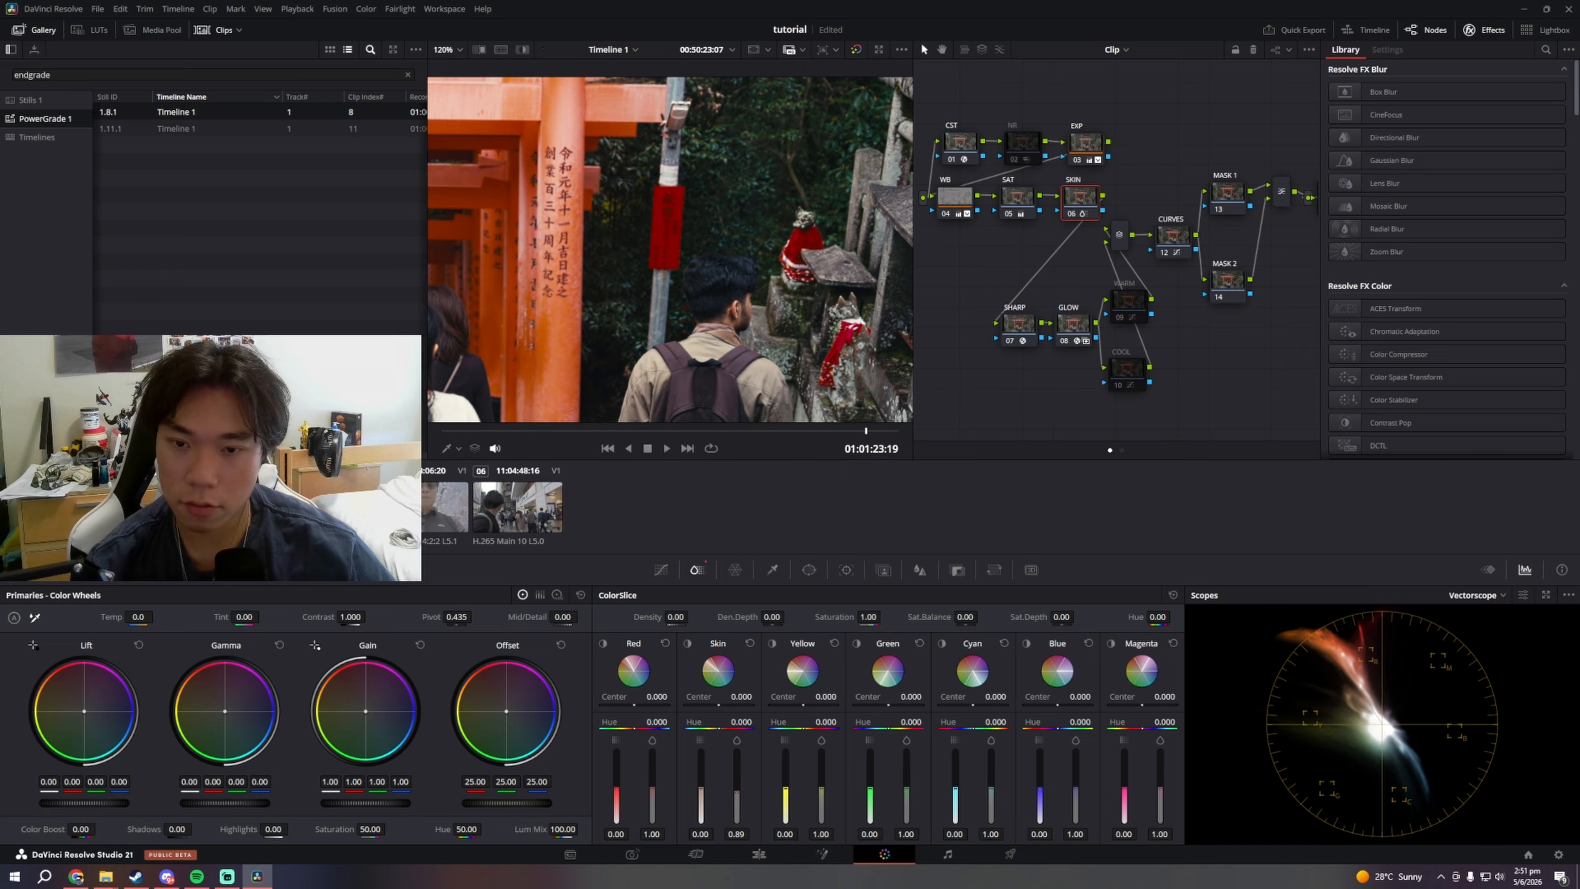
# Step: Set the SKIN node's skin saturation in ColorSlice to 1.21 and check it on the people in the frame
pyautogui.moveTo(736, 787); pyautogui.dragTo(737, 779)
pyautogui.scroll(-5, 701, 283)
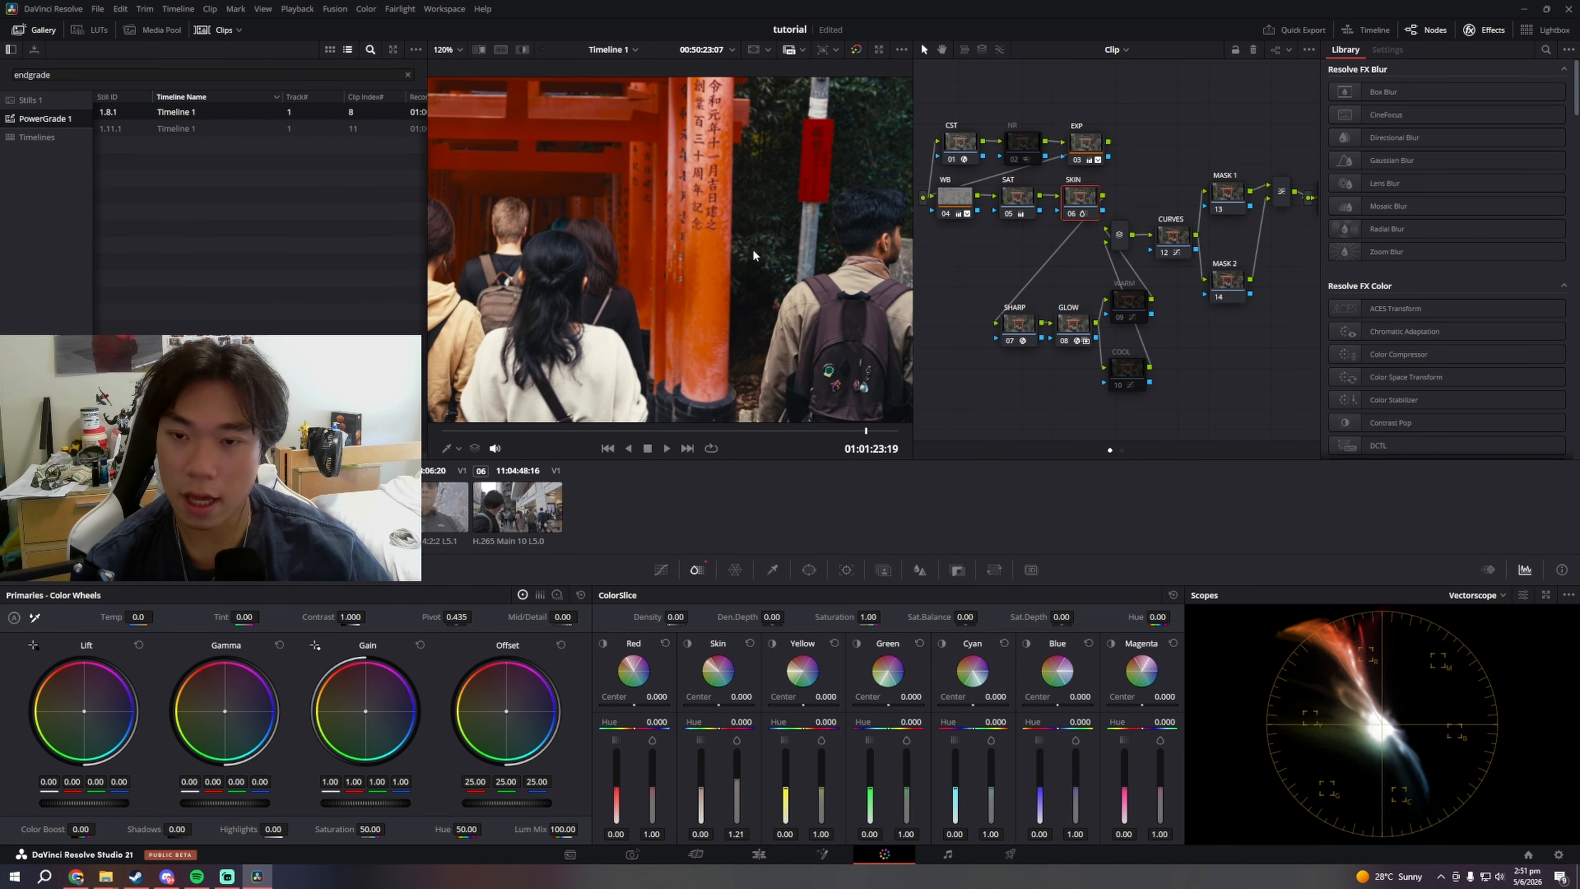
pyautogui.scroll(-2, 701, 283)
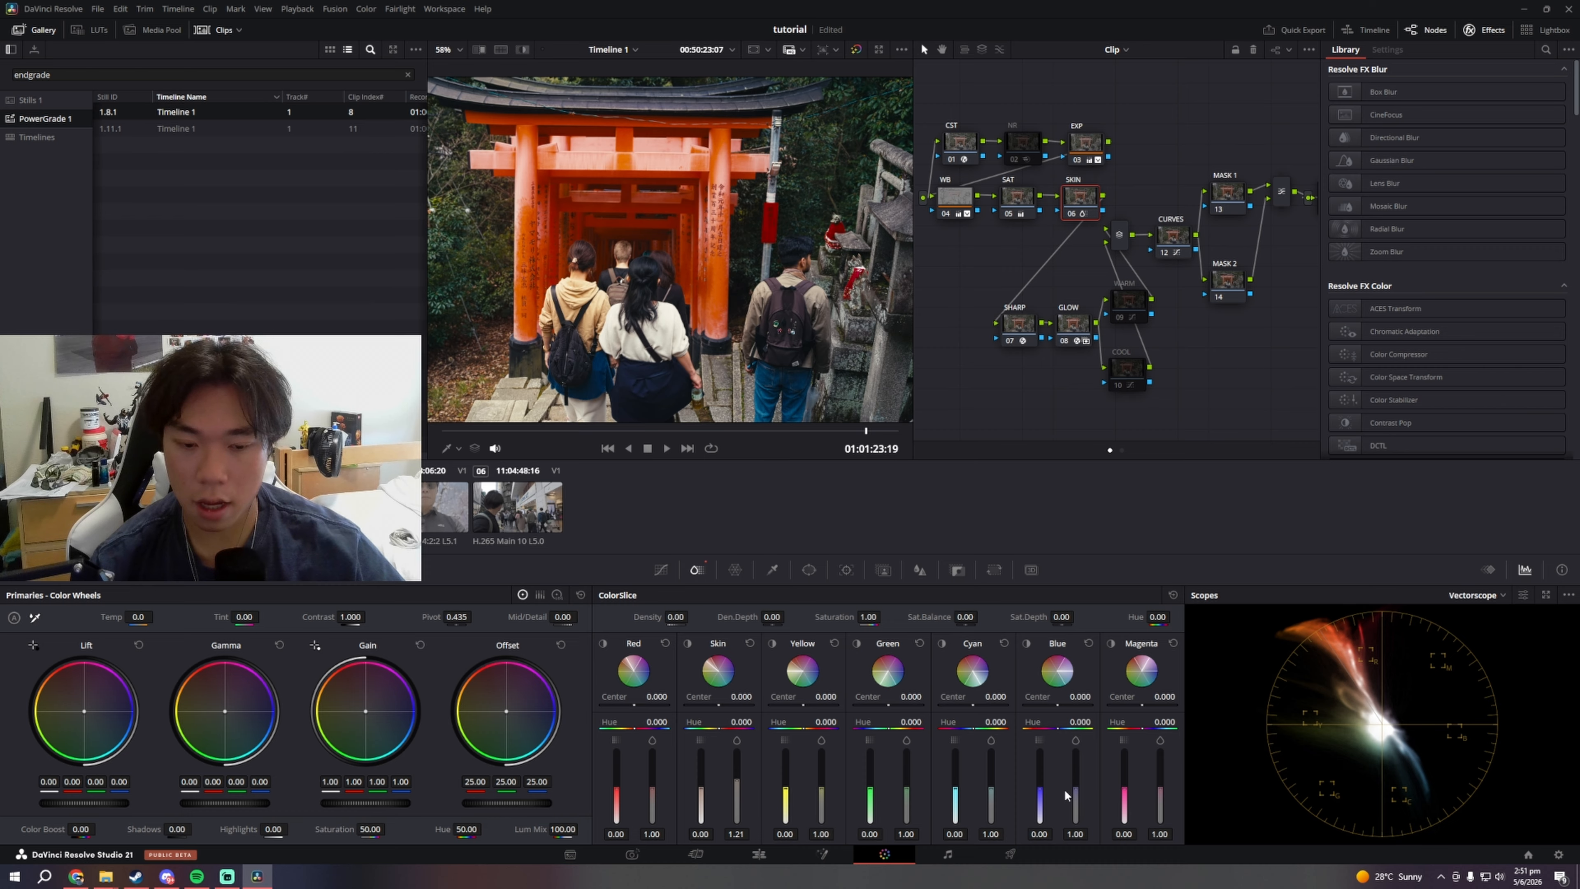
# Step: Raise the skin saturation in the SKIN node's ColorSlice to 1.38
pyautogui.moveTo(617, 788)
pyautogui.mouseDown()
pyautogui.moveTo(616, 763)
pyautogui.moveTo(629, 785)
pyautogui.moveTo(652, 750)
pyautogui.mouseUp()
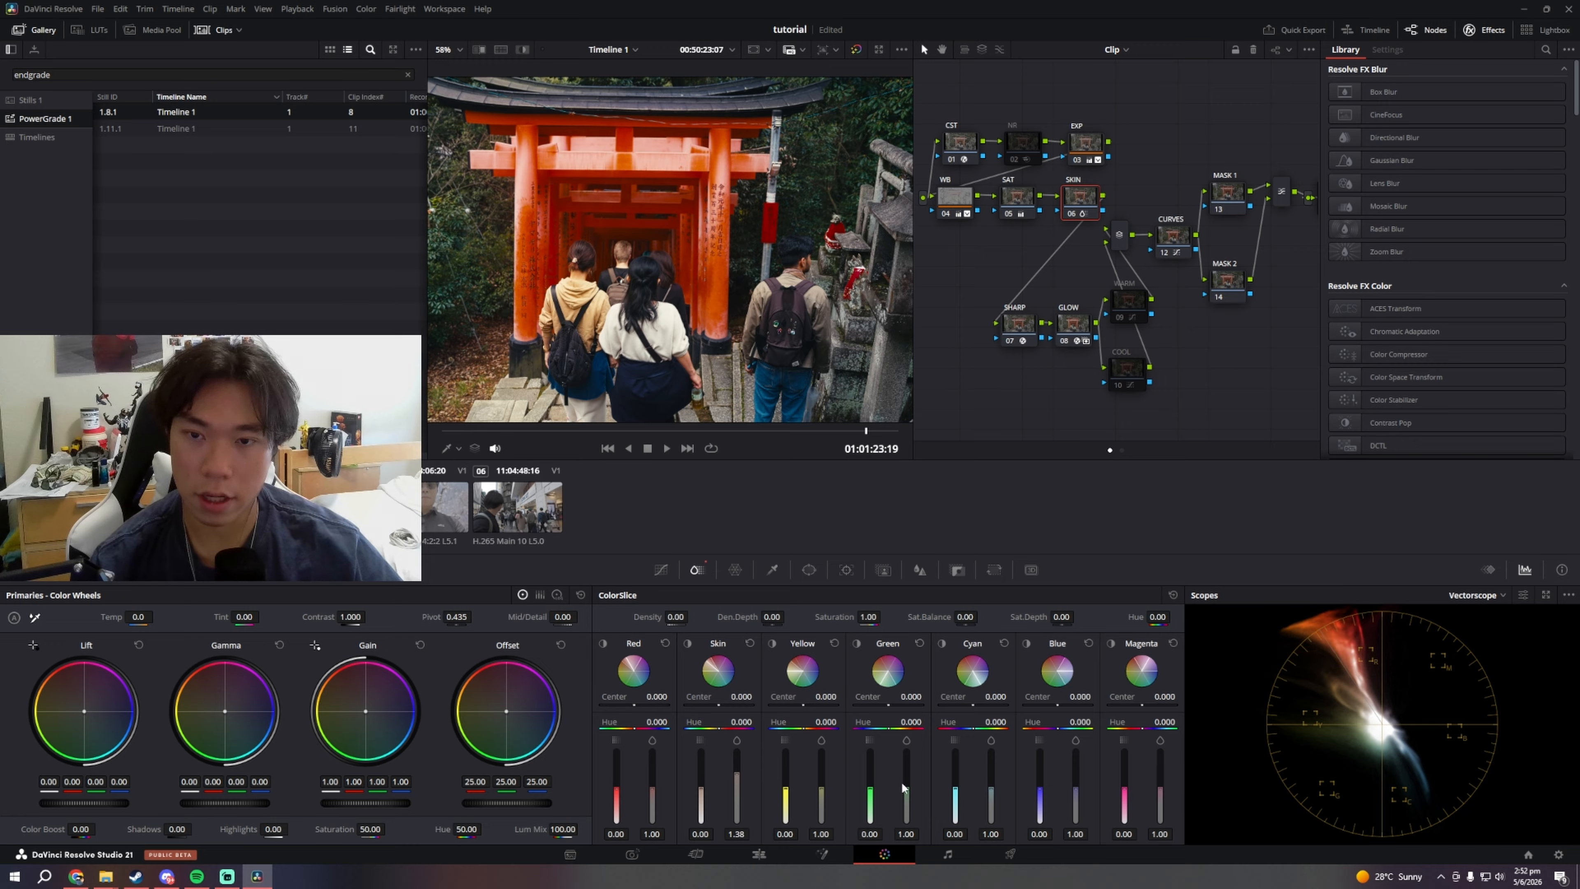
# Step: Select the GLOW node and toggle it off and on to compare the image with and without the glow
pyautogui.click(1074, 330)
pyautogui.moveTo(1076, 339); pyautogui.dragTo(1055, 333)
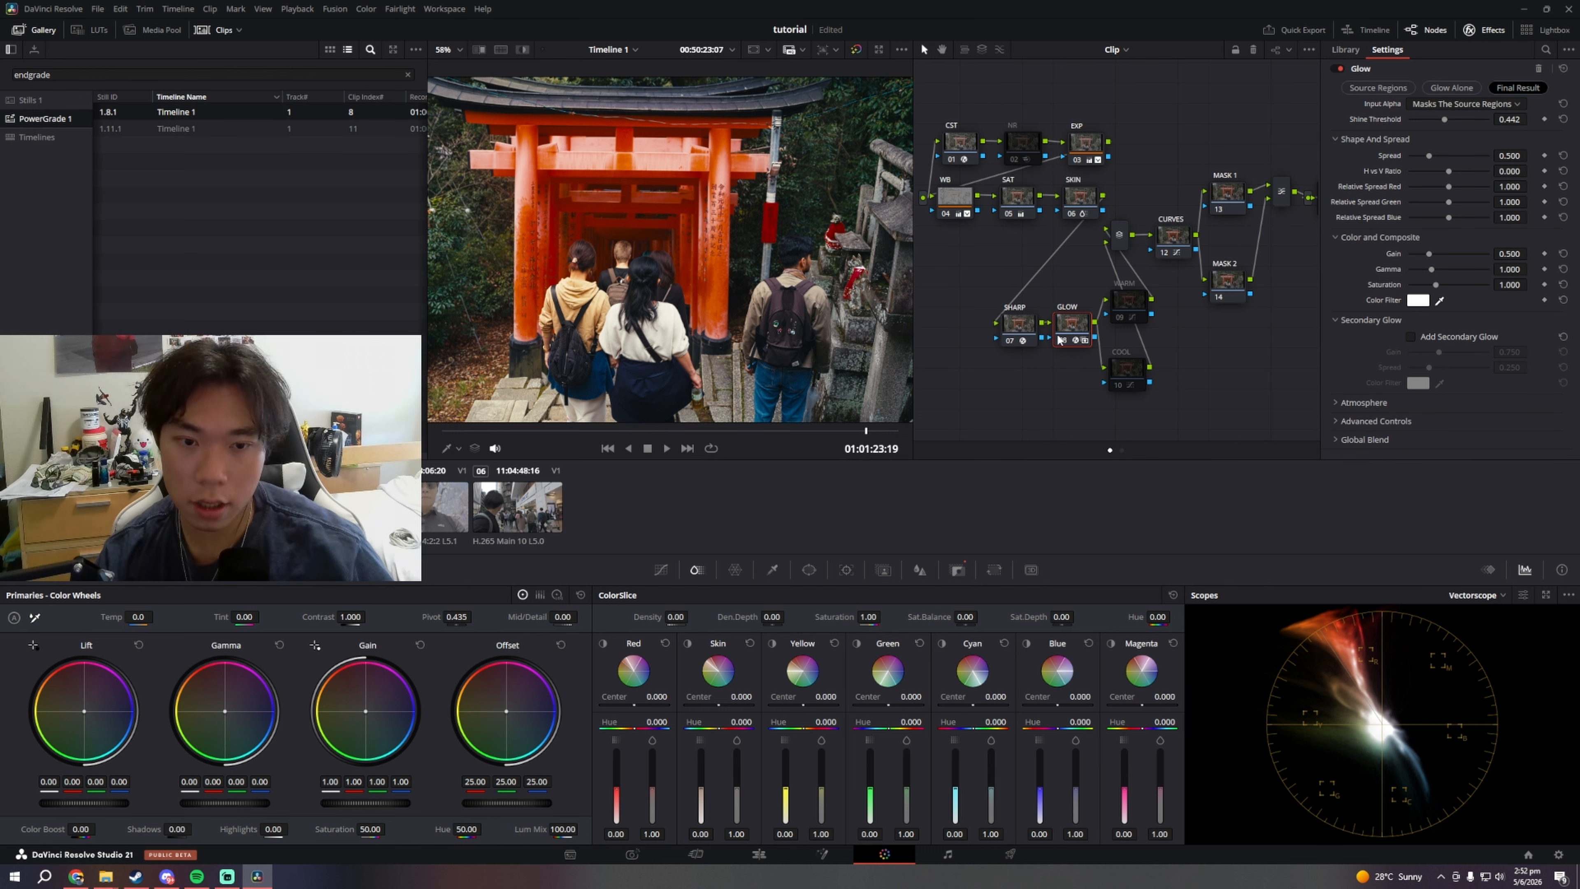
pyautogui.hotkey('ctrl', 'd')
pyautogui.hotkey('ctrl', 'd')
pyautogui.hotkey('ctrl', 'd')
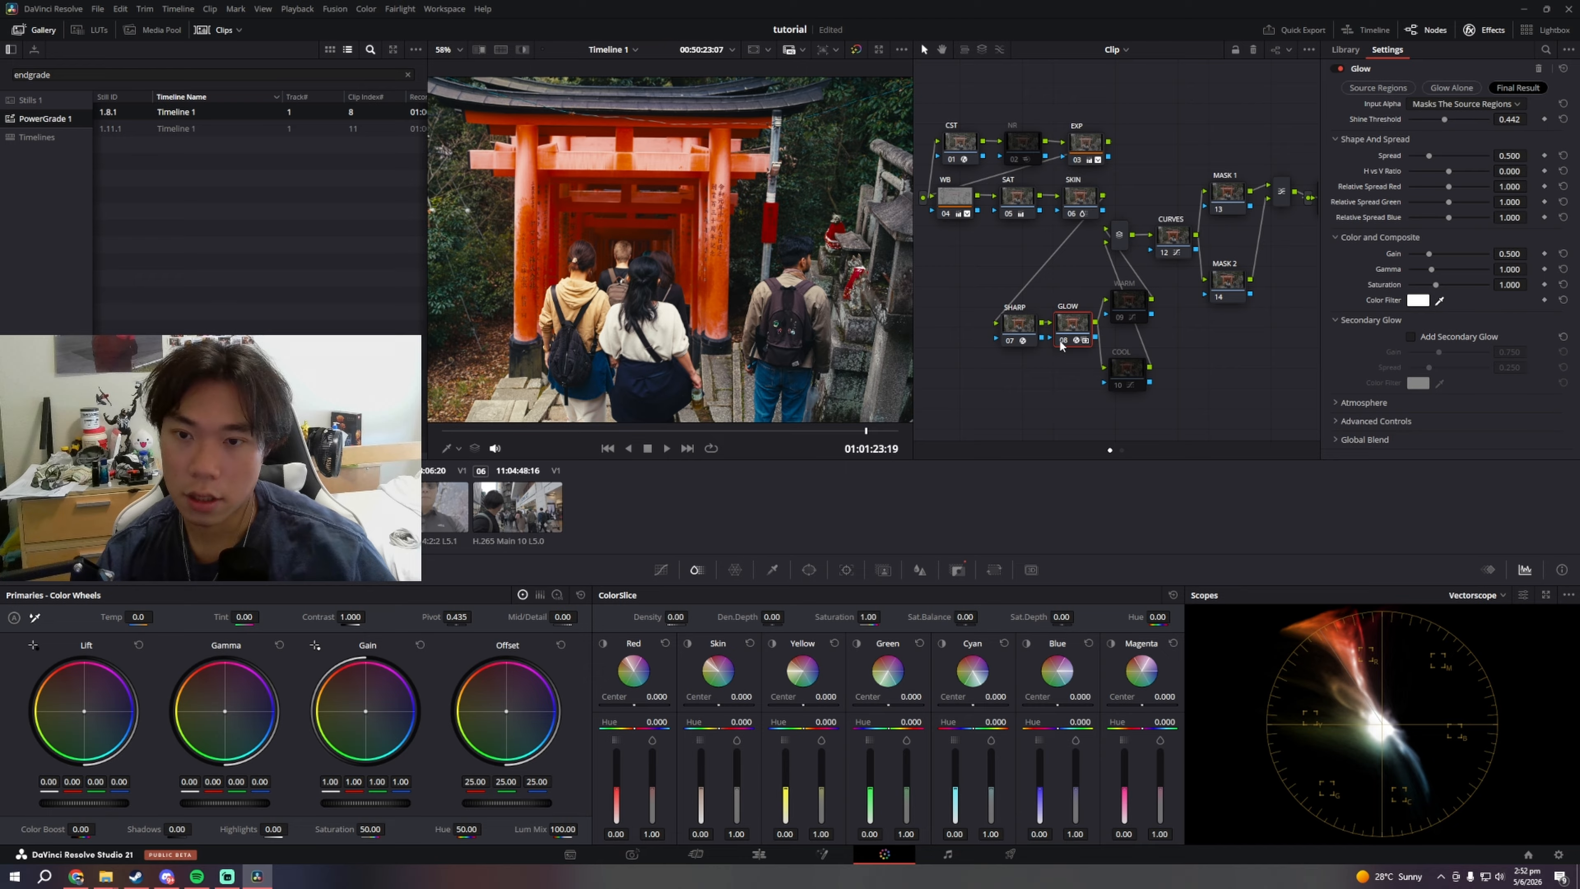
pyautogui.hotkey('ctrl', 'd')
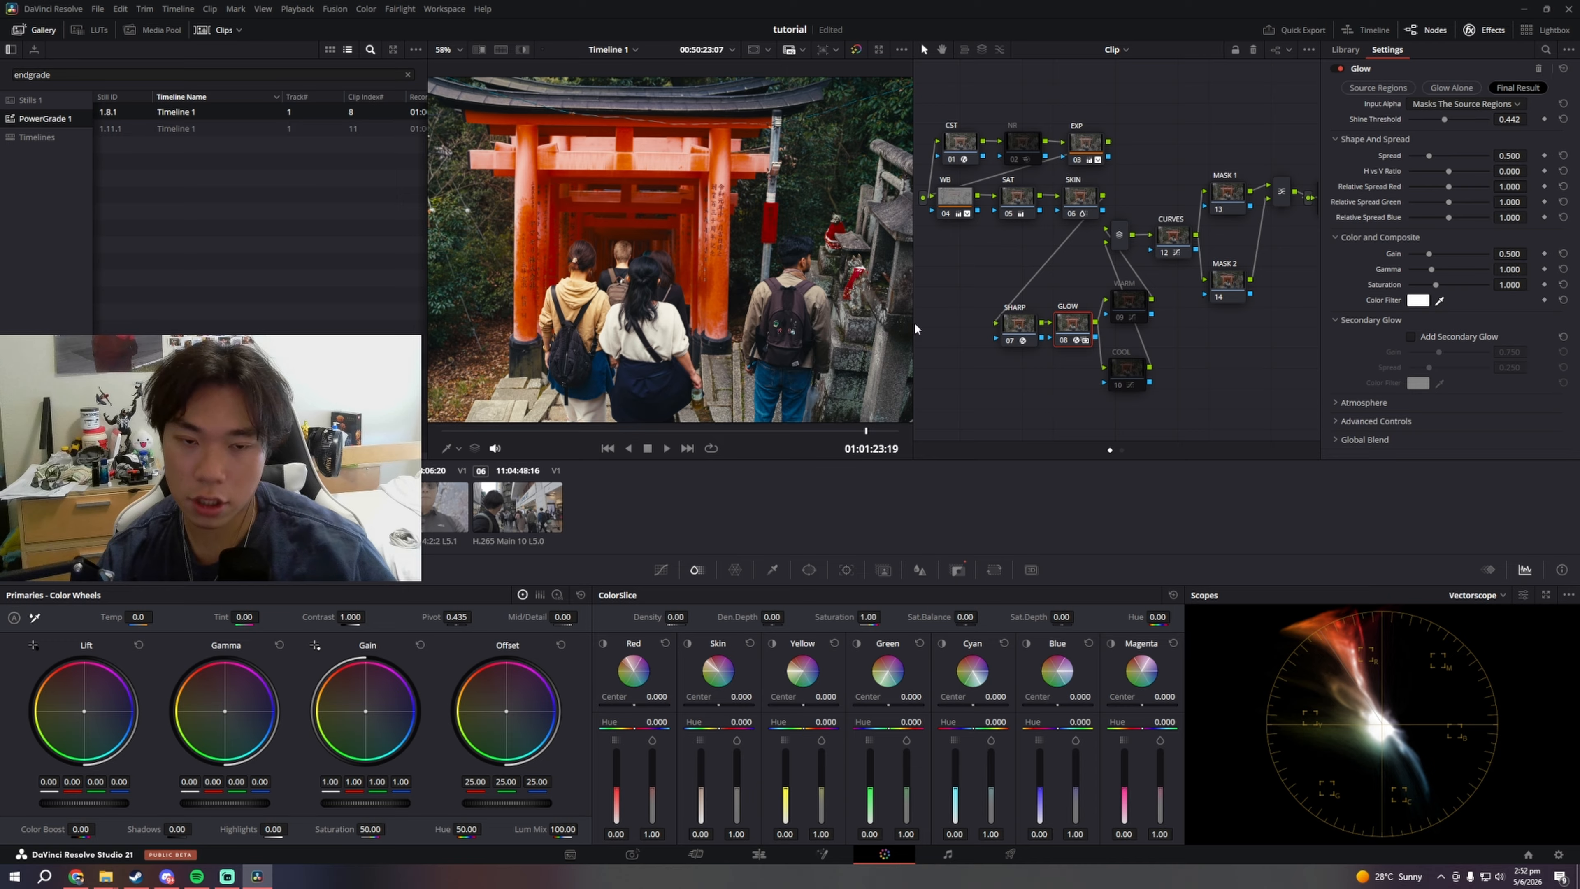
# Step: Select the SHARP node and review its Sharpen Edges settings
pyautogui.click(1010, 341)
pyautogui.click(1010, 341)
pyautogui.click(1010, 341)
pyautogui.click(1011, 342)
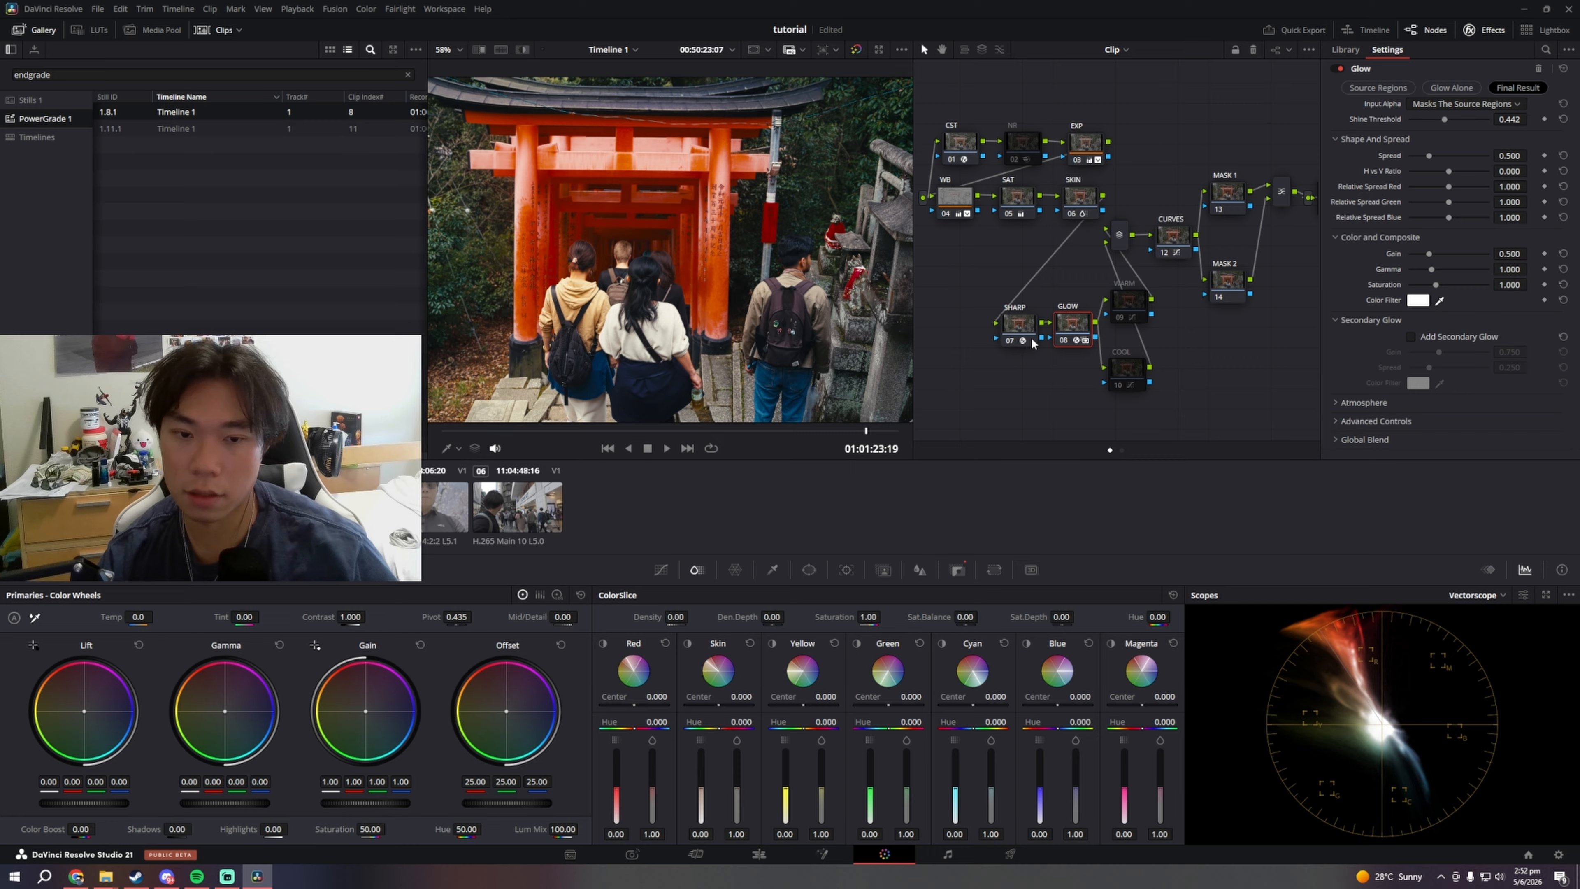
pyautogui.click(1007, 344)
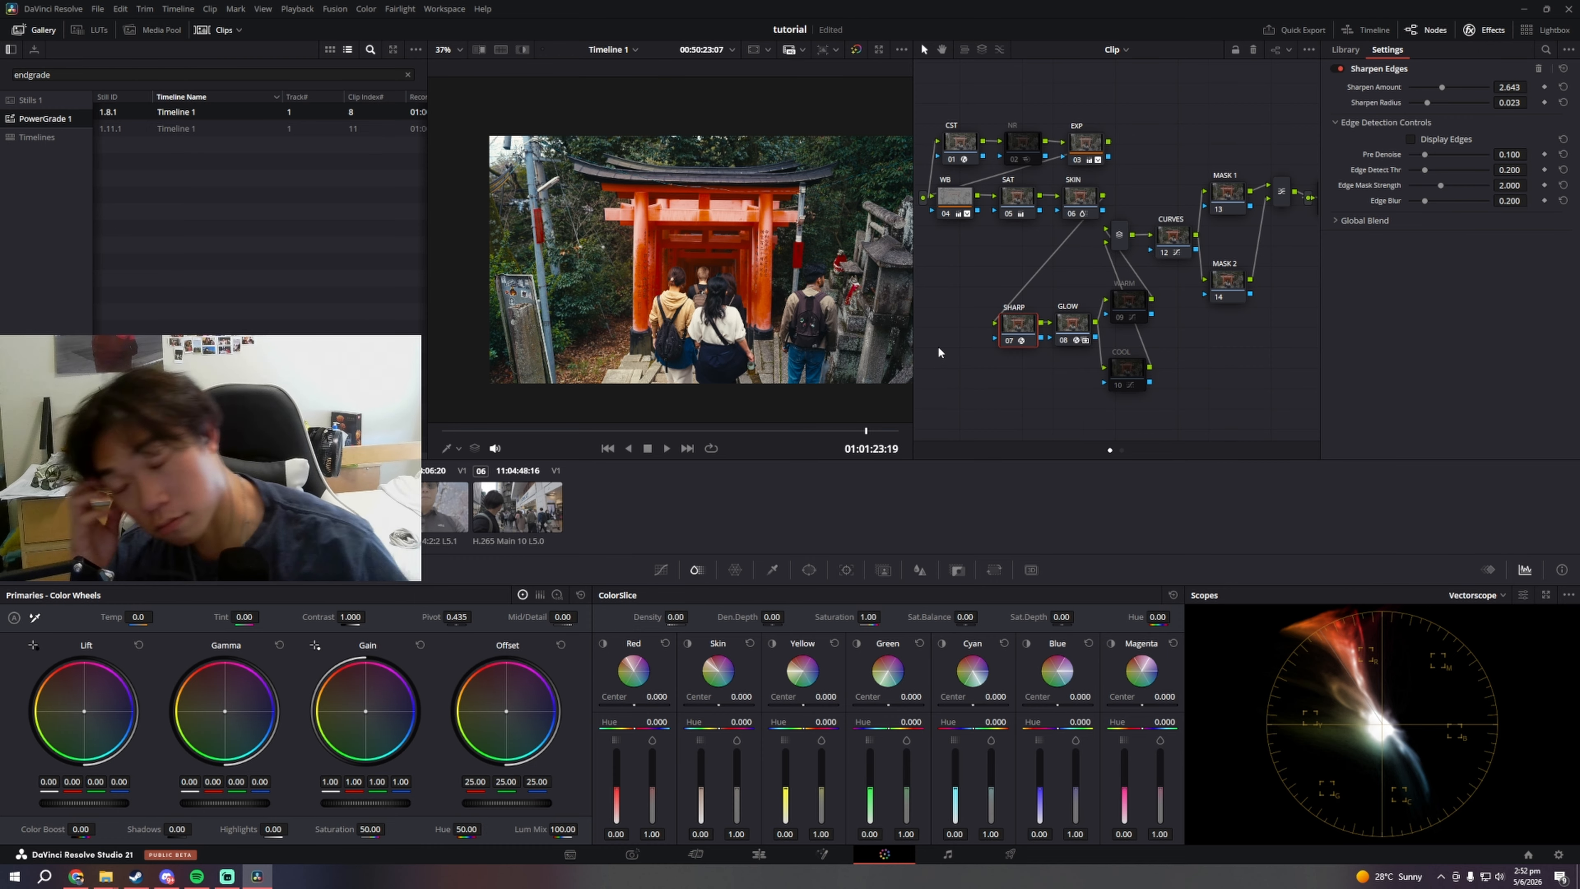
# Step: Select the CURVES node, bring up its custom curve and set the contrast to 1.002
pyautogui.moveTo(1086, 278); pyautogui.dragTo(972, 318)
pyautogui.scroll(5, 723, 294)
pyautogui.moveTo(723, 293); pyautogui.dragTo(638, 286)
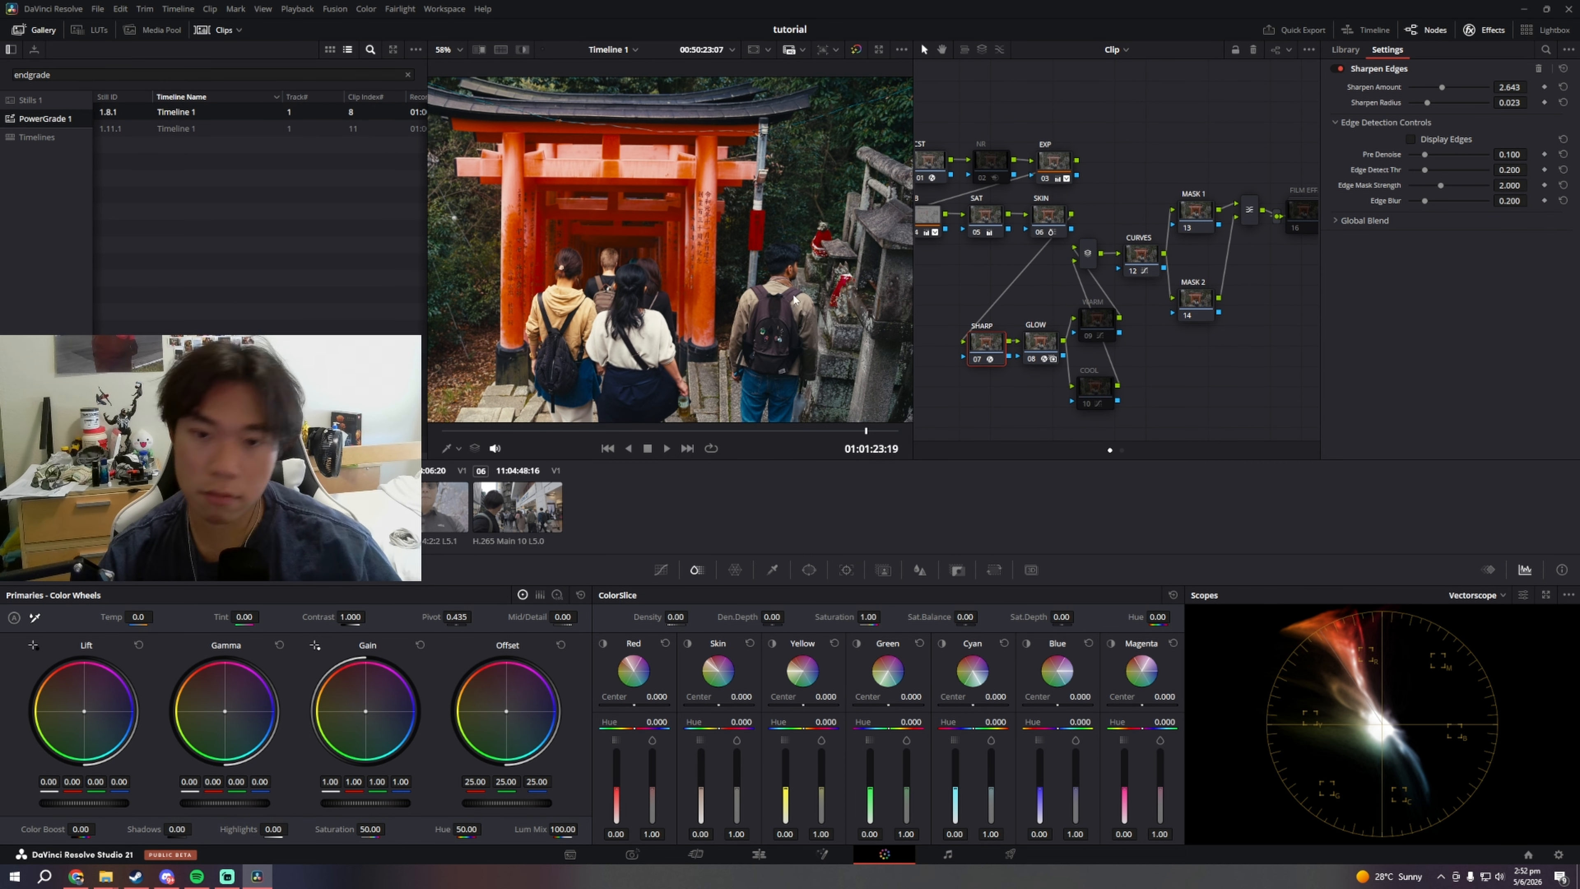
pyautogui.click(1138, 254)
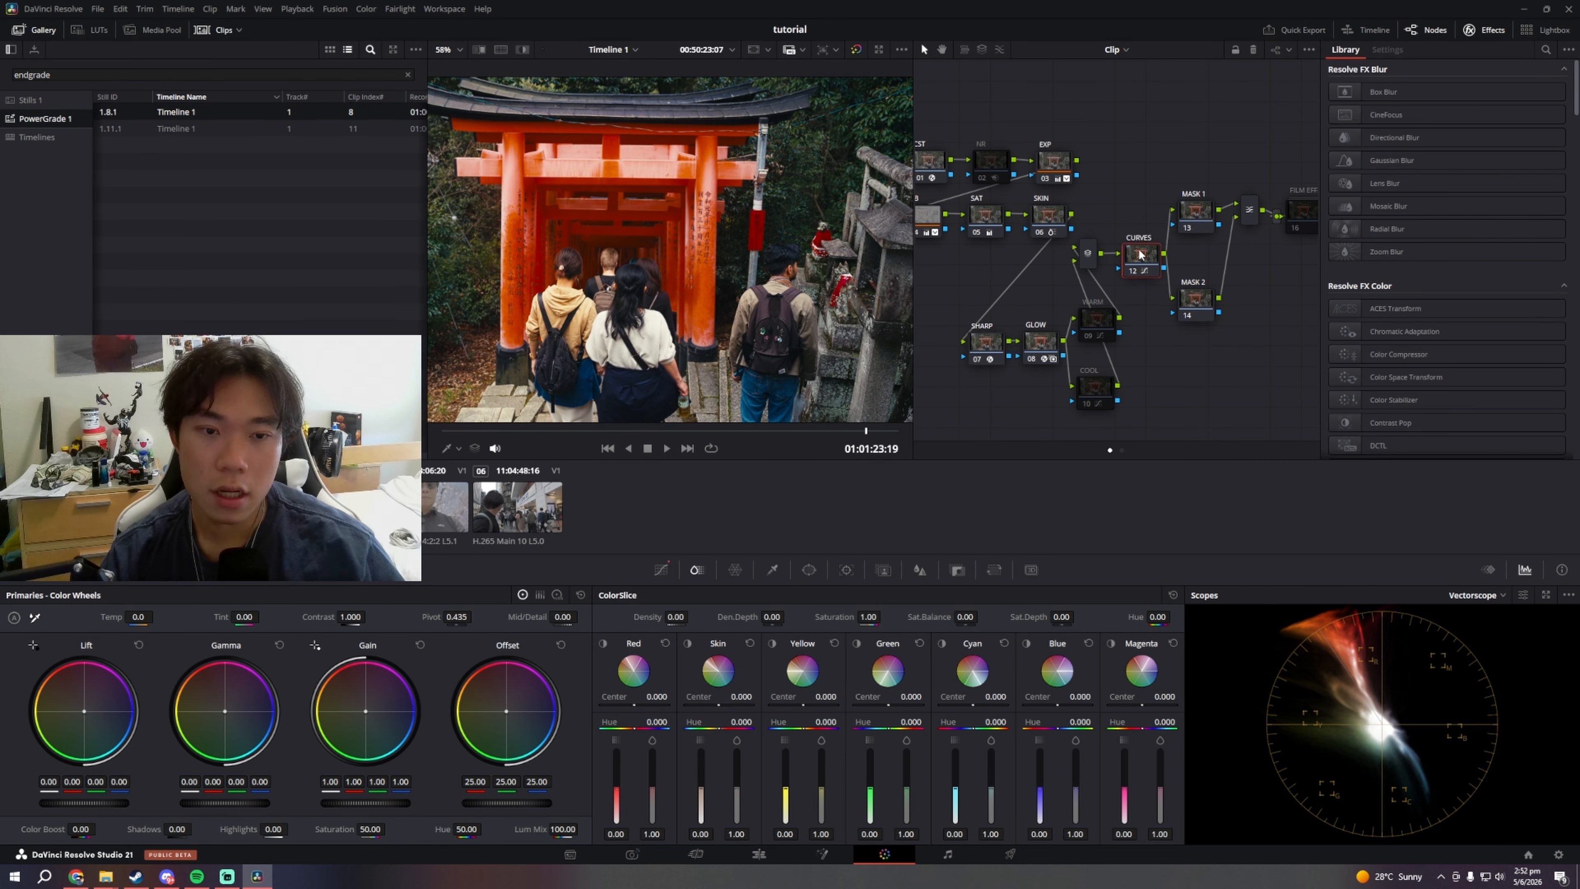
pyautogui.click(661, 570)
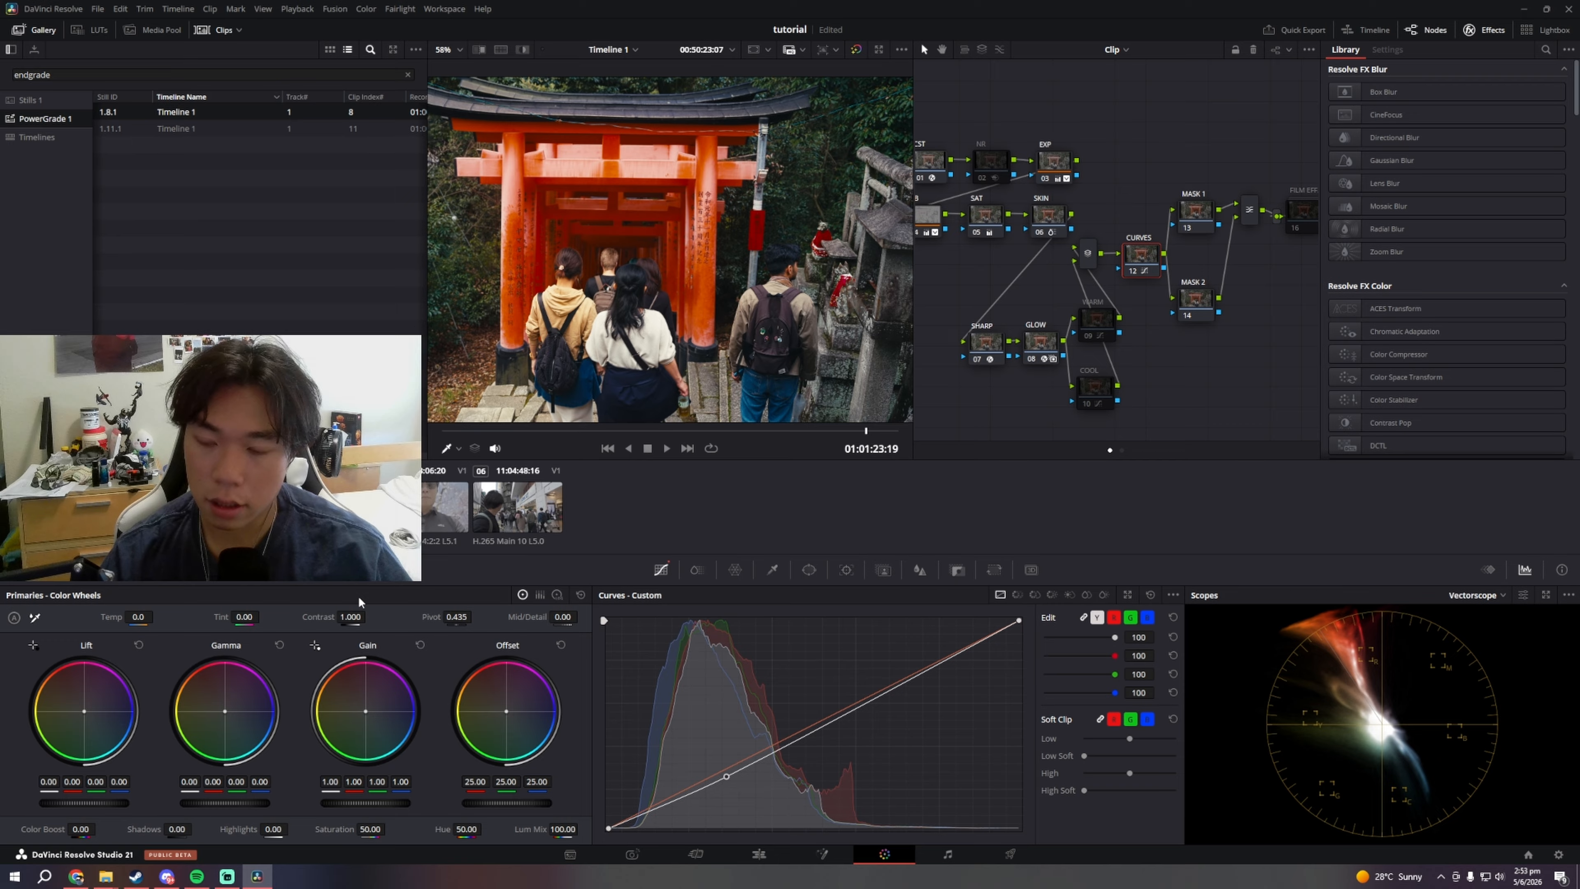
pyautogui.moveTo(352, 616); pyautogui.dragTo(370, 616)
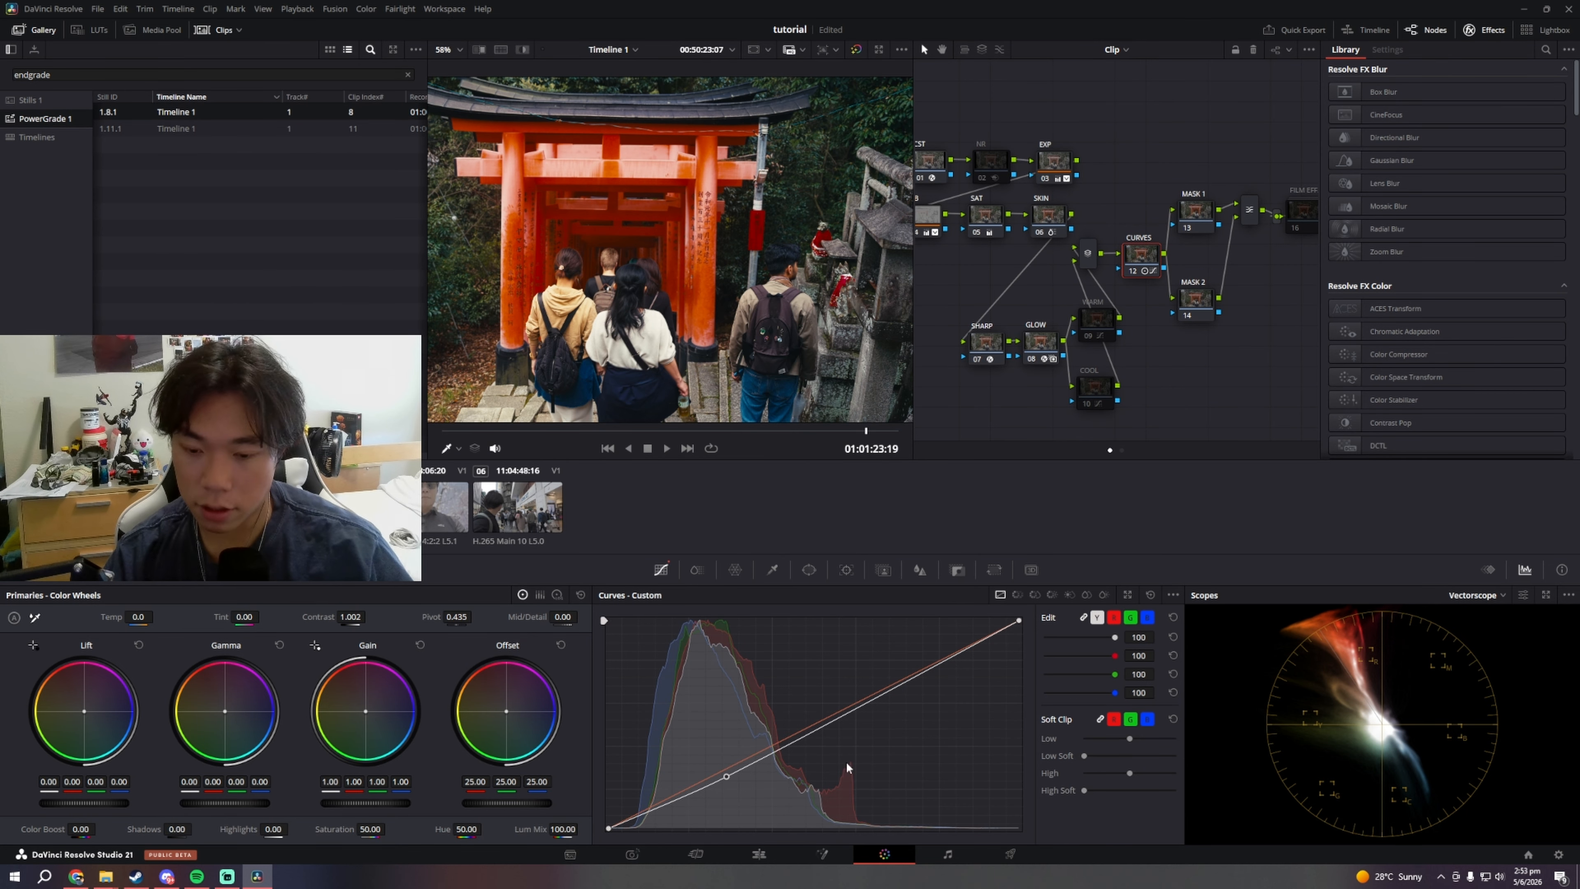
# Step: Pull down the shadow point of the CURVES node's custom curve and add a midtone point and a highlight point
pyautogui.moveTo(726, 774); pyautogui.dragTo(719, 783)
pyautogui.moveTo(803, 738); pyautogui.dragTo(932, 701)
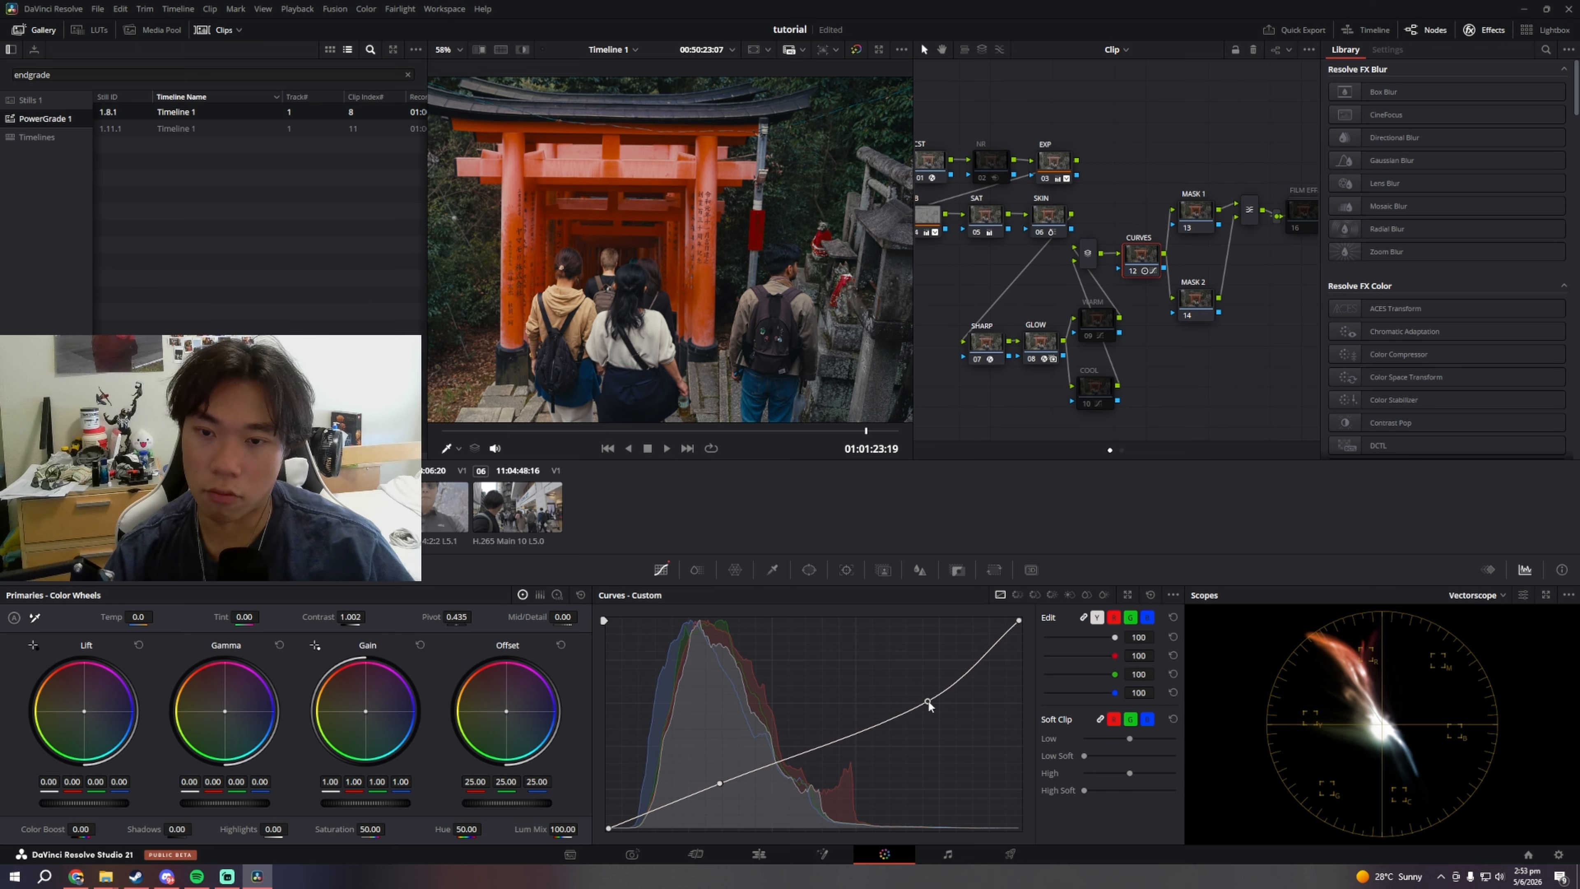
pyautogui.moveTo(721, 782); pyautogui.dragTo(714, 797)
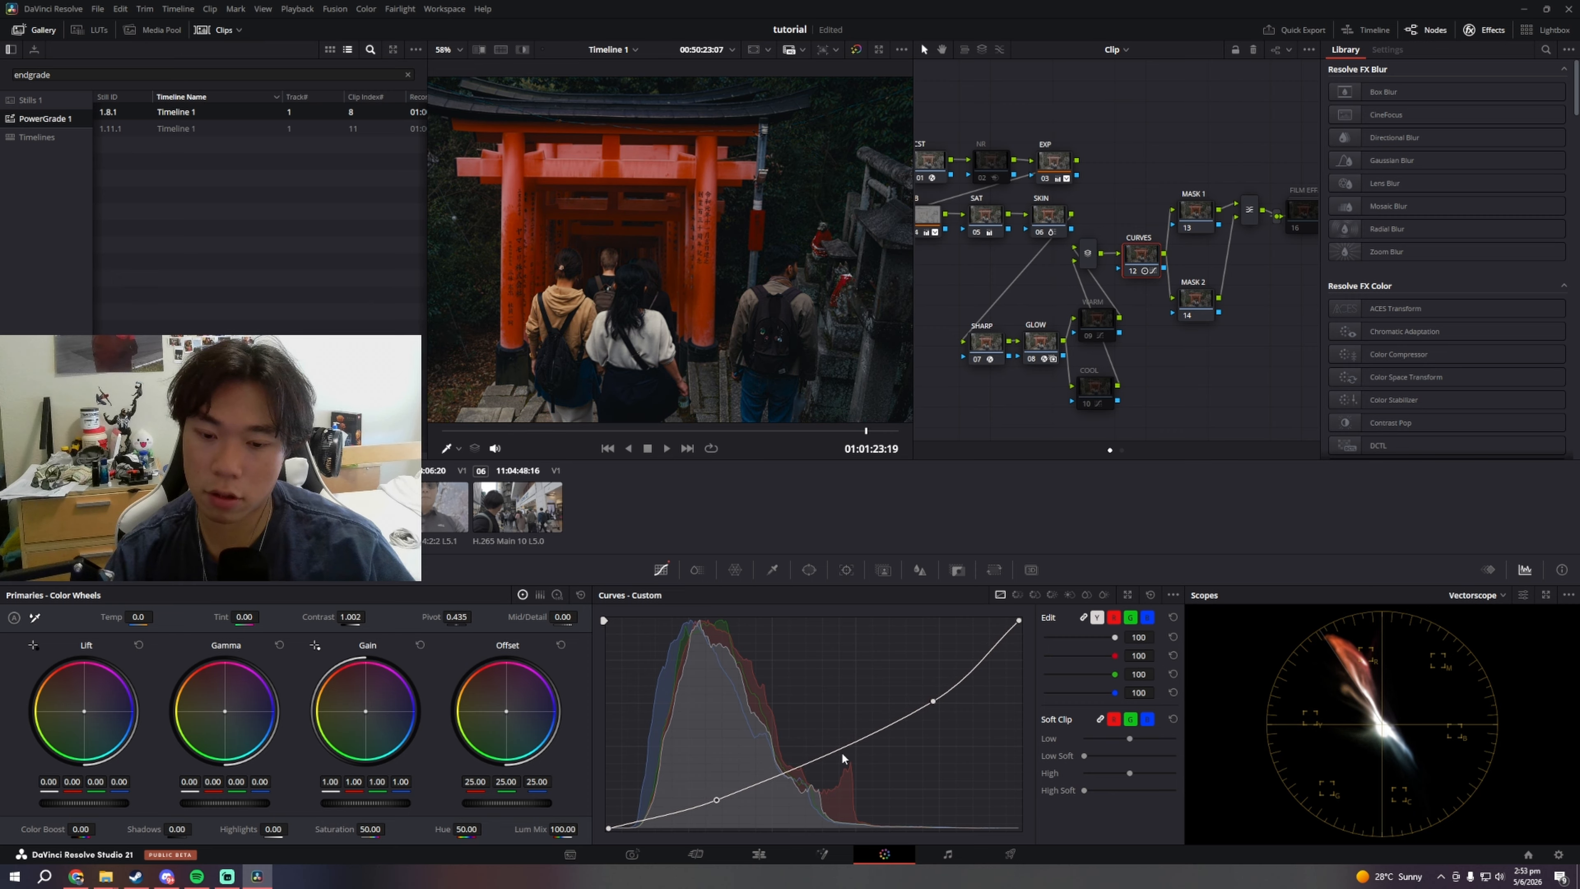
pyautogui.click(827, 750)
pyautogui.moveTo(934, 701); pyautogui.dragTo(917, 688)
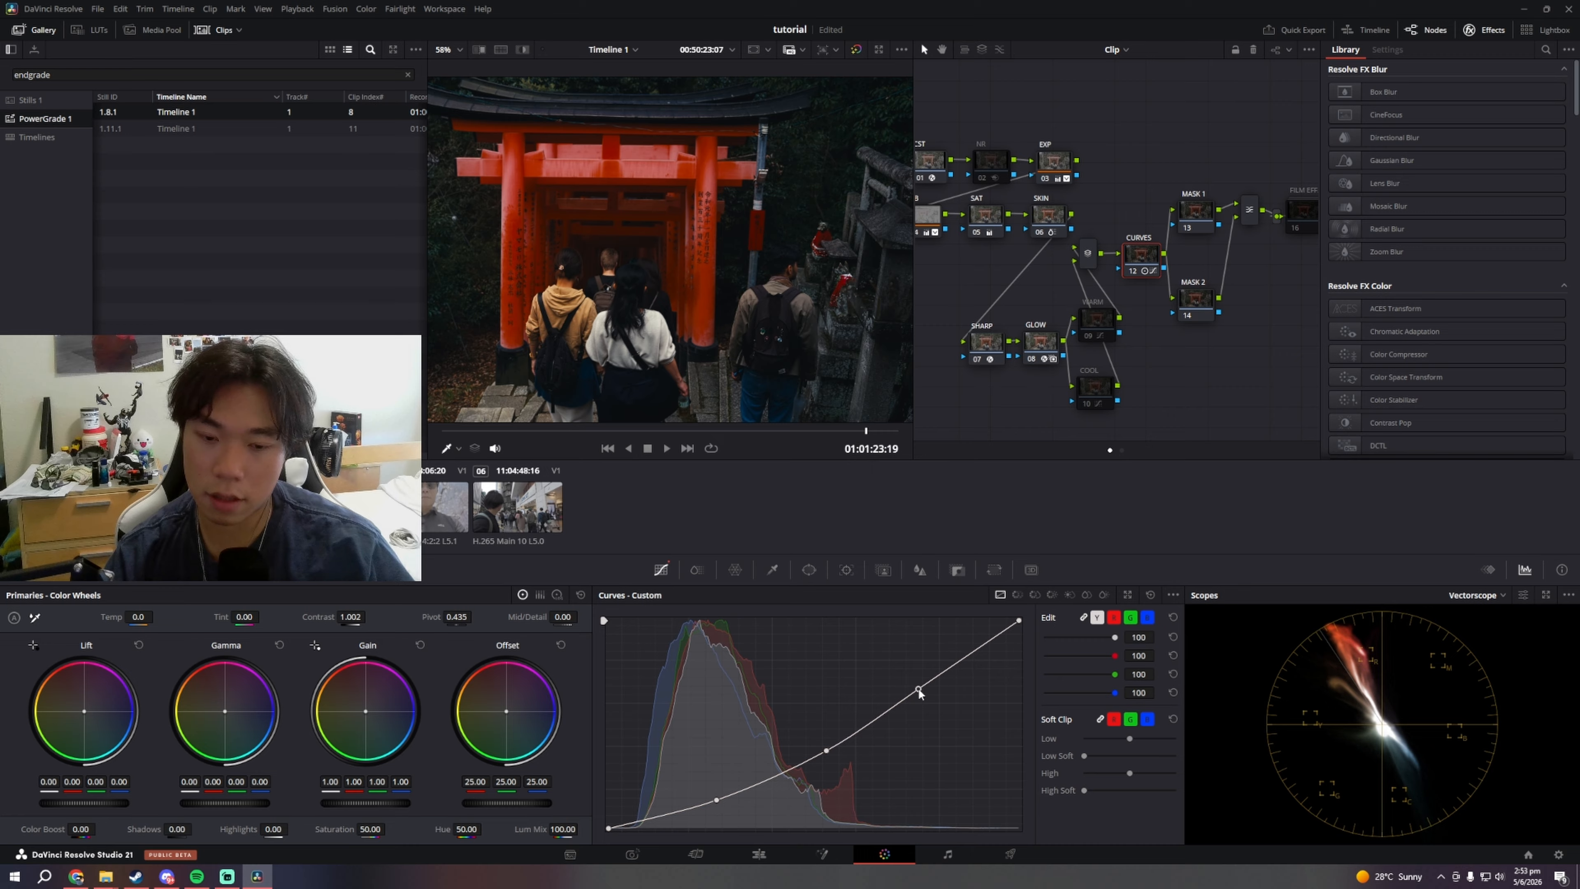
# Step: Raise the curve's midtone and highlight points into an S-curve and shift the shadow point deeper into the blacks
pyautogui.moveTo(826, 750); pyautogui.dragTo(818, 736)
pyautogui.moveTo(917, 692); pyautogui.dragTo(902, 670)
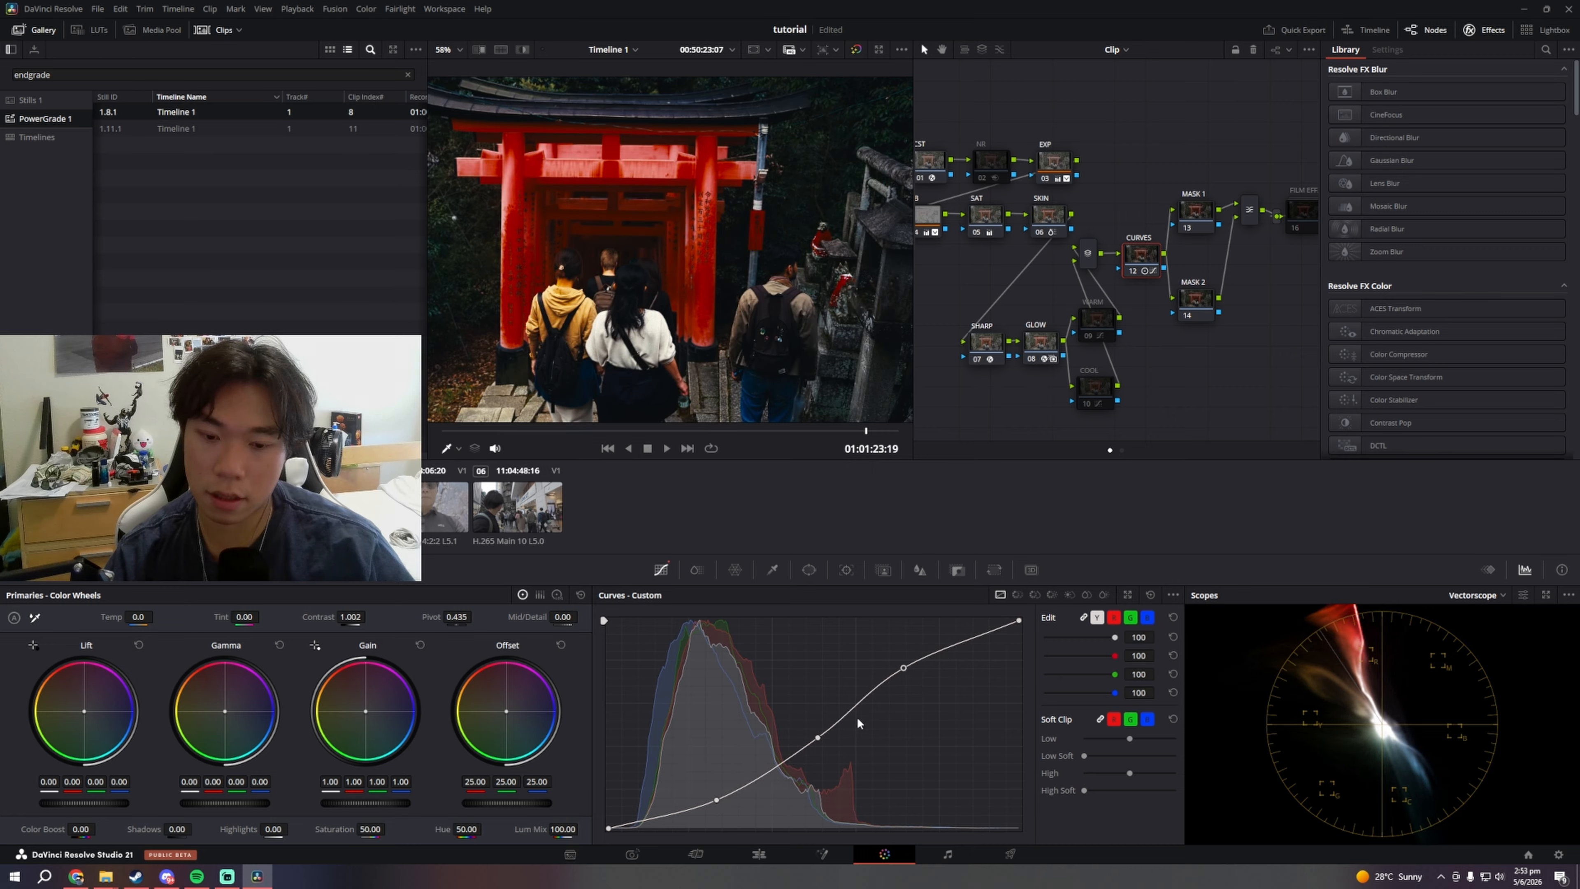
pyautogui.moveTo(818, 738); pyautogui.dragTo(806, 731)
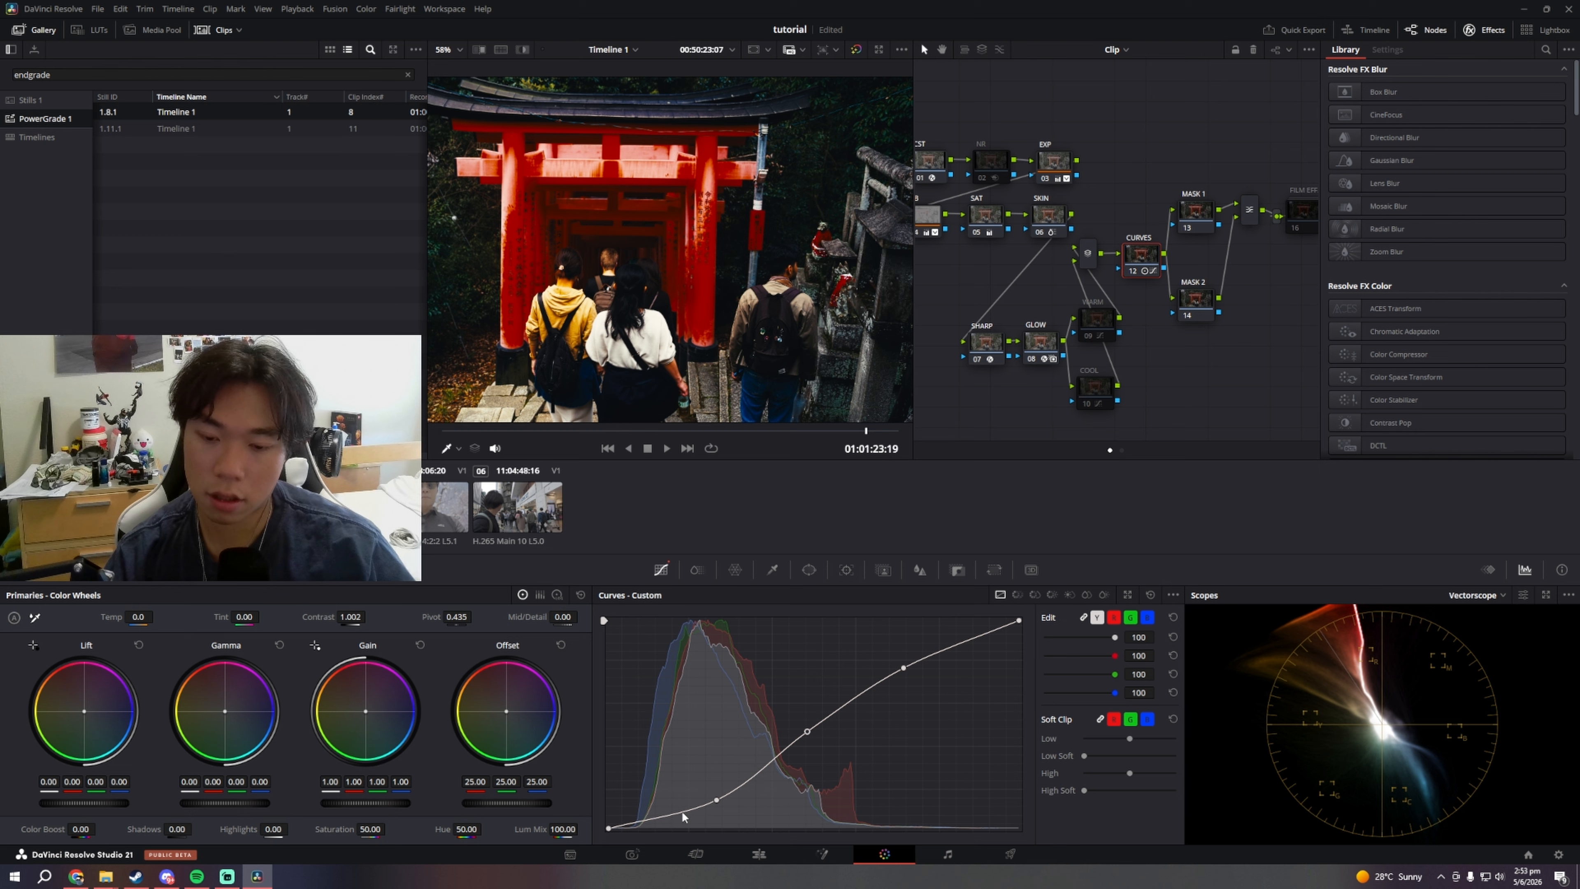
pyautogui.moveTo(714, 797); pyautogui.dragTo(666, 809)
pyautogui.moveTo(660, 299); pyautogui.dragTo(808, 294)
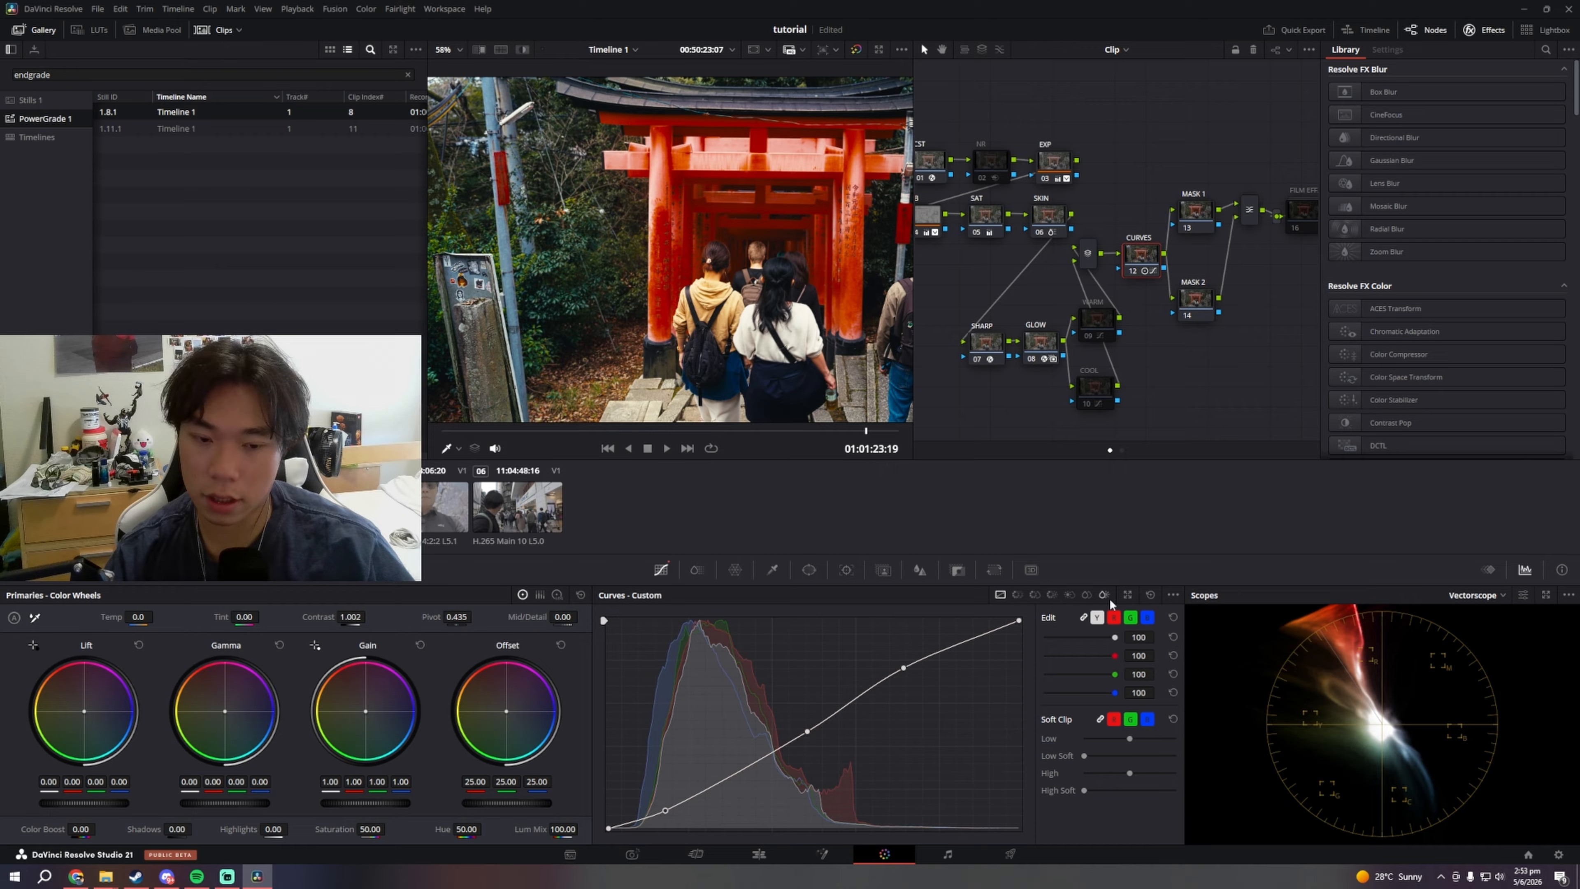
# Step: Try a lower midtone point on the curve, raise it back near the diagonal and check the whole frame
pyautogui.moveTo(807, 732); pyautogui.dragTo(802, 754)
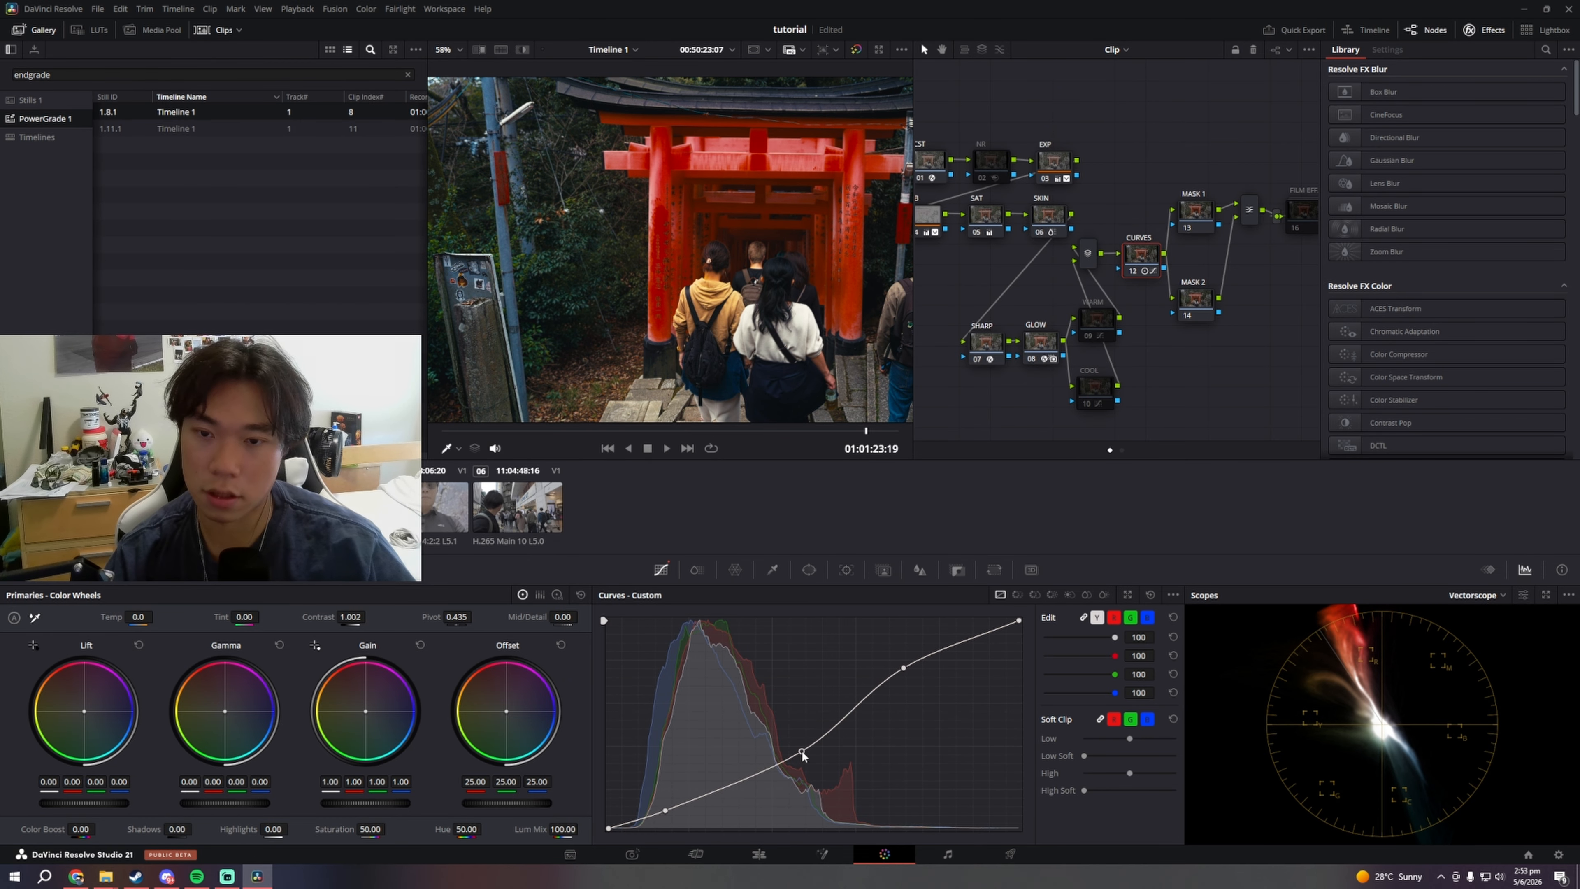
pyautogui.scroll(1, 829, 399)
pyautogui.moveTo(829, 399); pyautogui.dragTo(648, 389)
pyautogui.moveTo(802, 752); pyautogui.dragTo(791, 734)
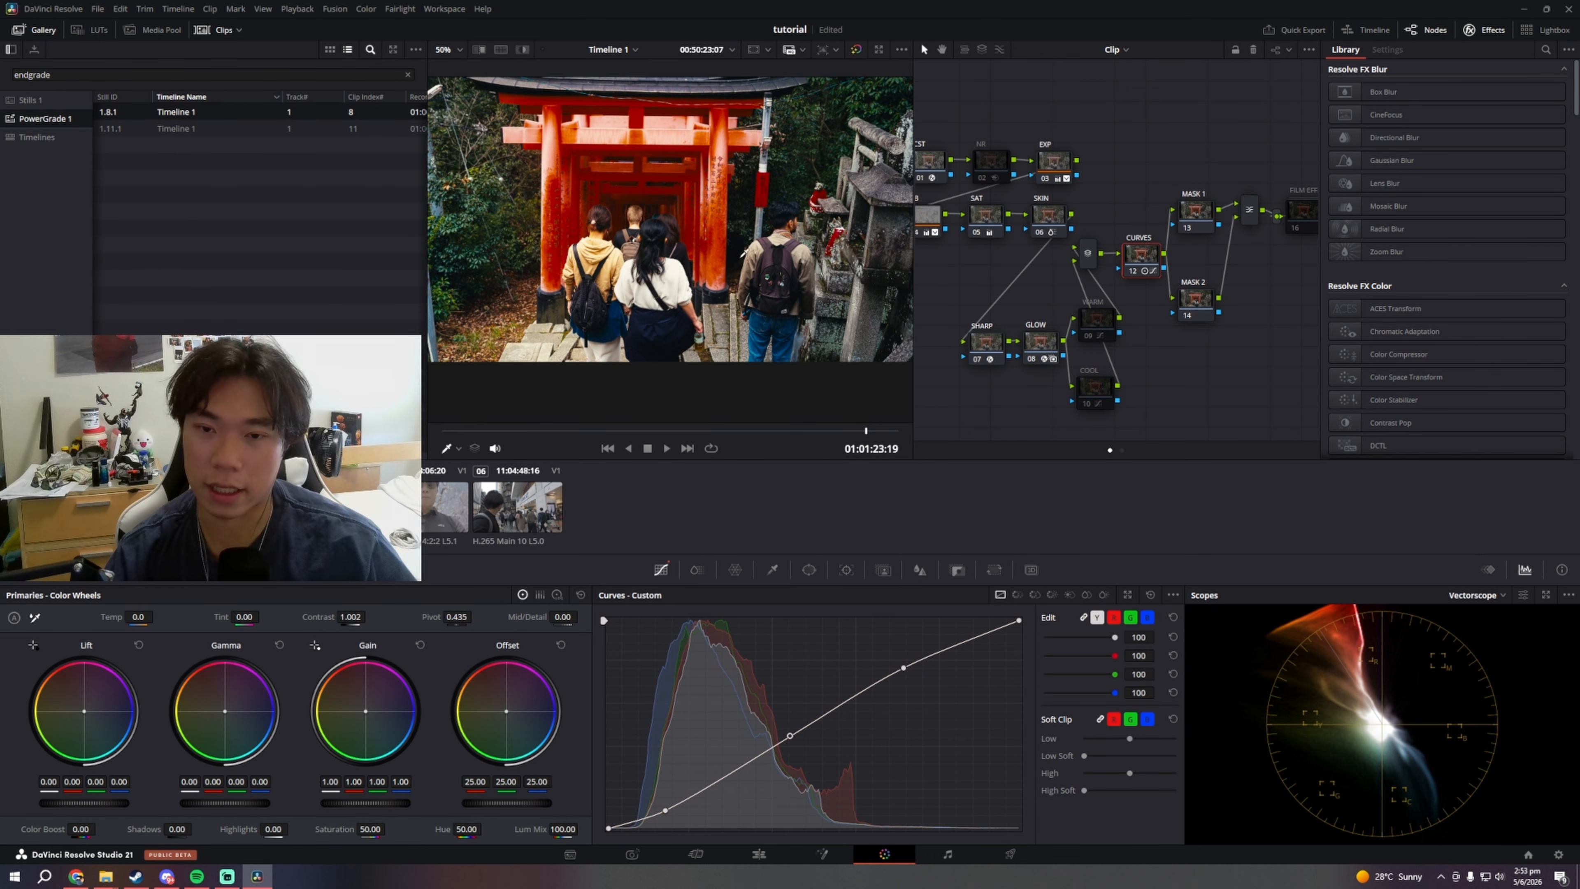
pyautogui.scroll(-2, 716, 315)
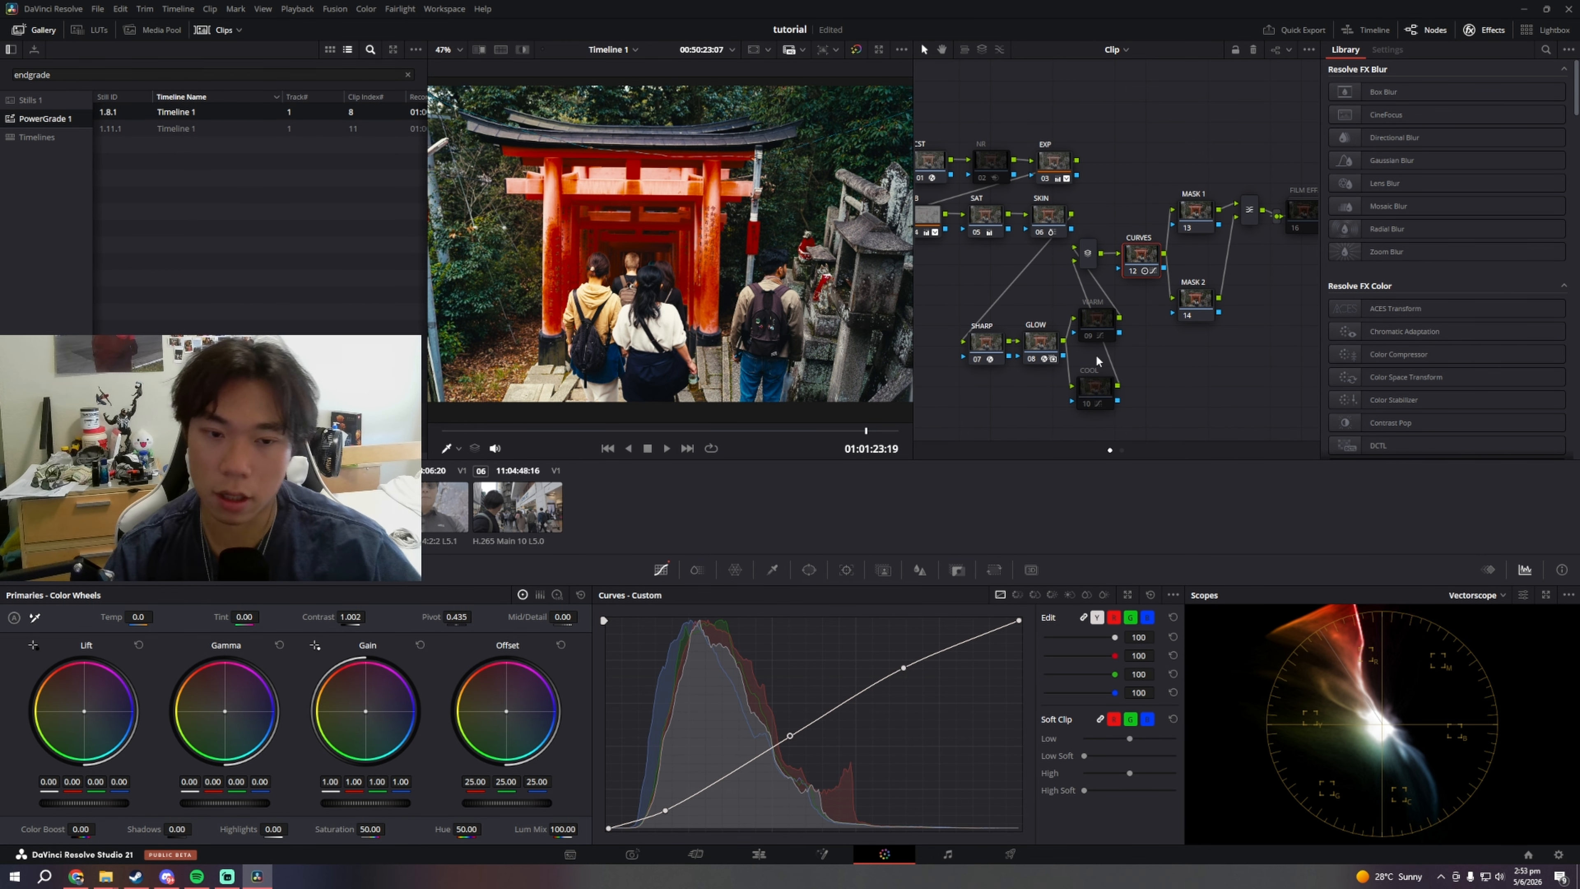
# Step: Switch to the ungraded cherry blossom selfie clip, find a frame showing the man and apply the ENDGRADE PowerGrade
pyautogui.click(445, 511)
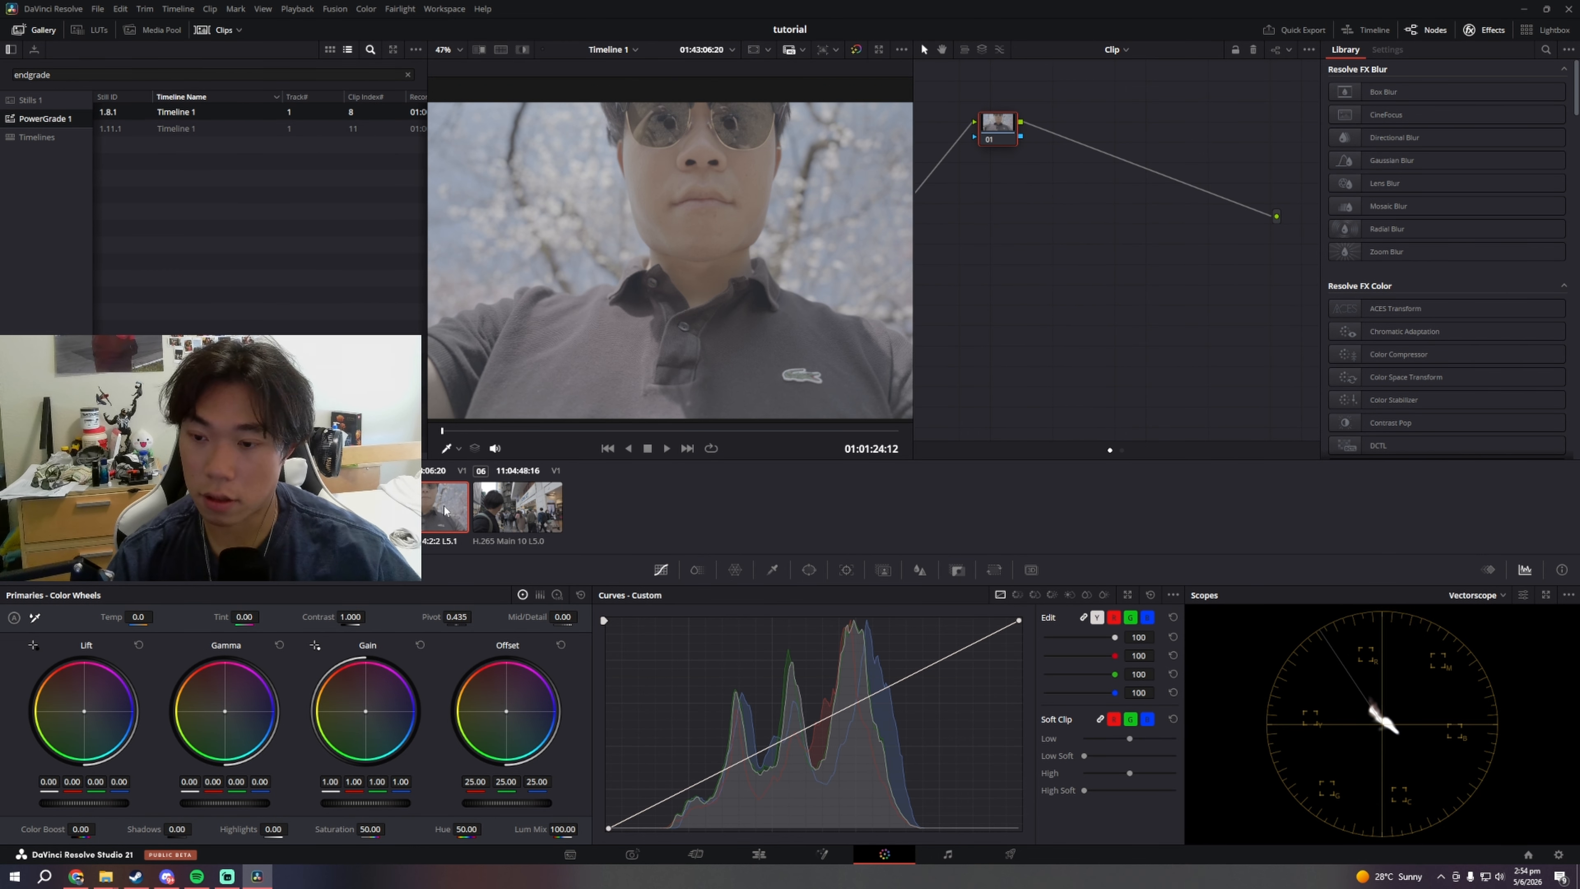
pyautogui.moveTo(575, 431)
pyautogui.mouseDown()
pyautogui.moveTo(681, 428)
pyautogui.moveTo(582, 433)
pyautogui.mouseUp()
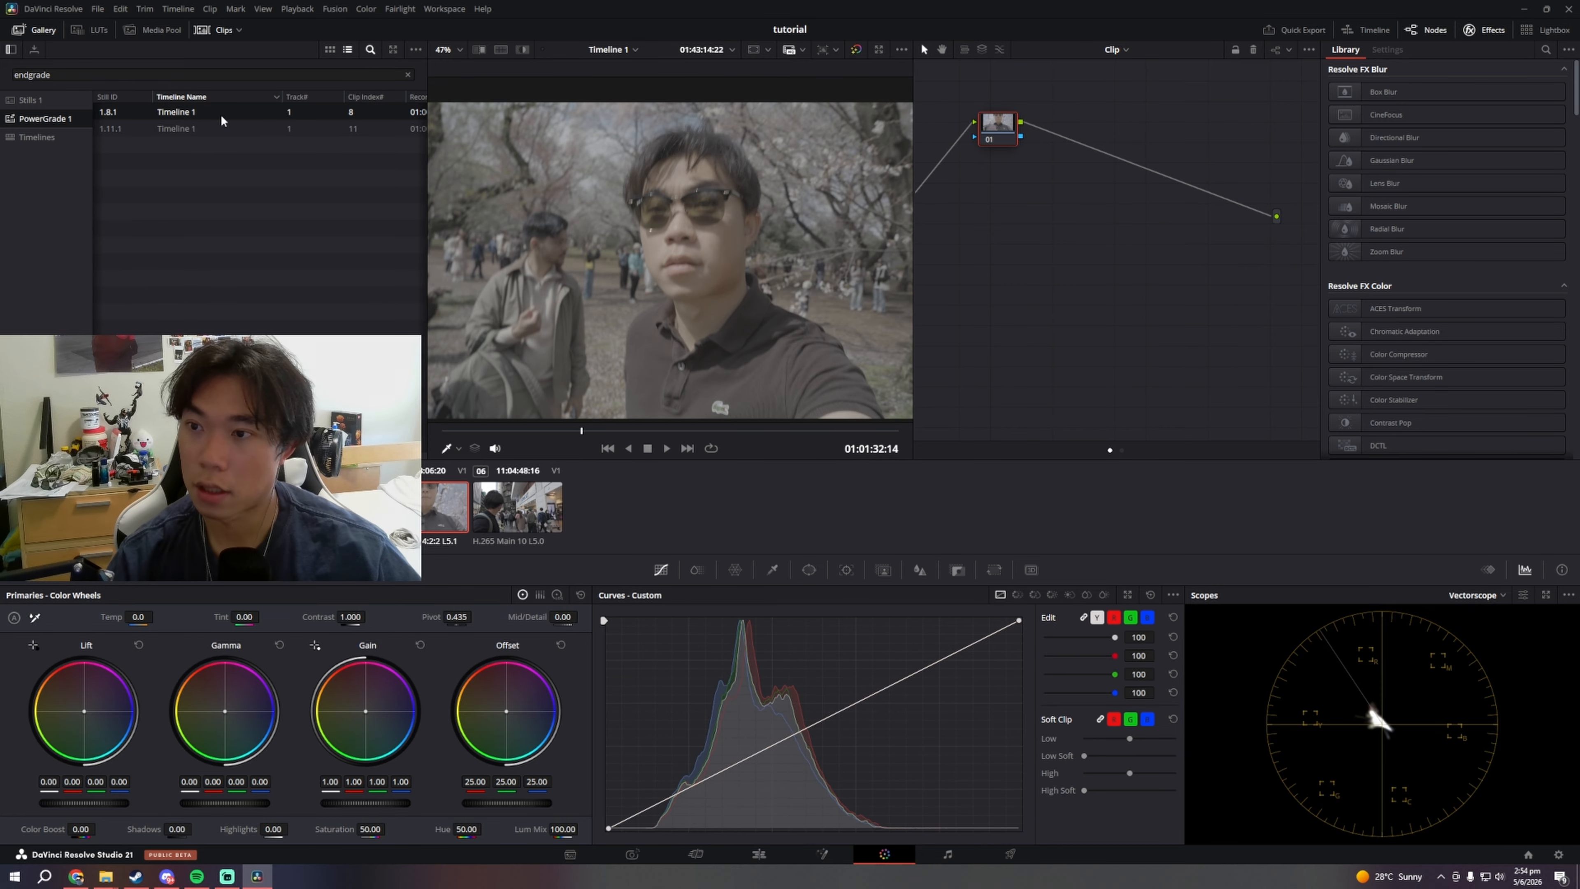
pyautogui.middleClick(222, 114)
pyautogui.moveTo(582, 431)
pyautogui.mouseDown()
pyautogui.moveTo(603, 433)
pyautogui.moveTo(583, 433)
pyautogui.mouseUp()
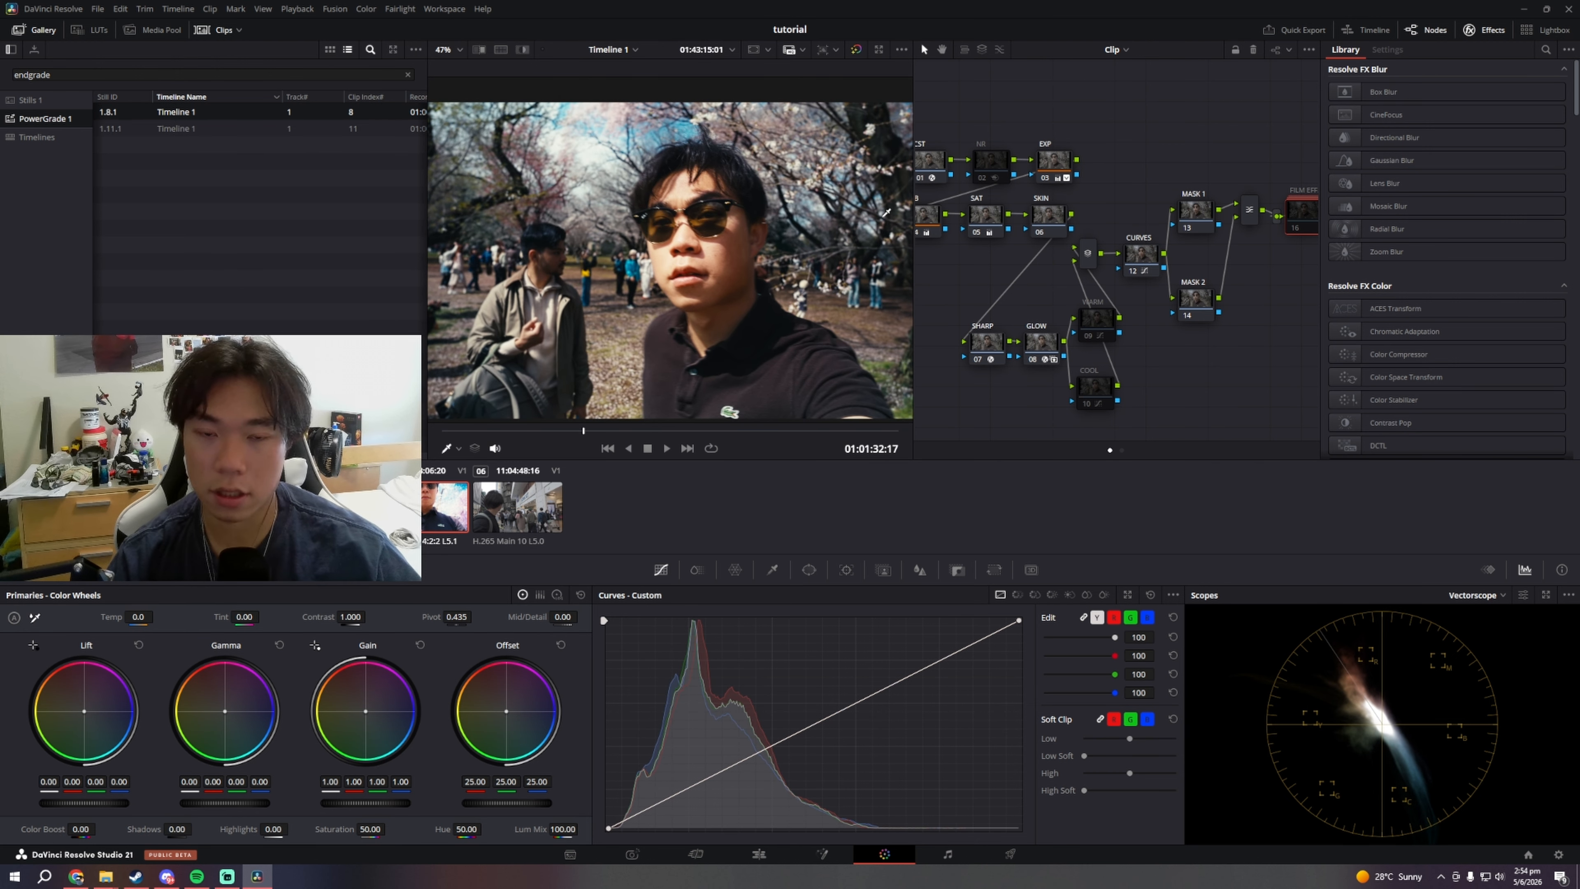
# Step: Locate the MASK 1 and MASK 2 nodes after CURVES and reposition them slightly closer together in the node graph
pyautogui.moveTo(1170, 305); pyautogui.dragTo(1178, 303)
pyautogui.moveTo(1235, 253); pyautogui.dragTo(1199, 253)
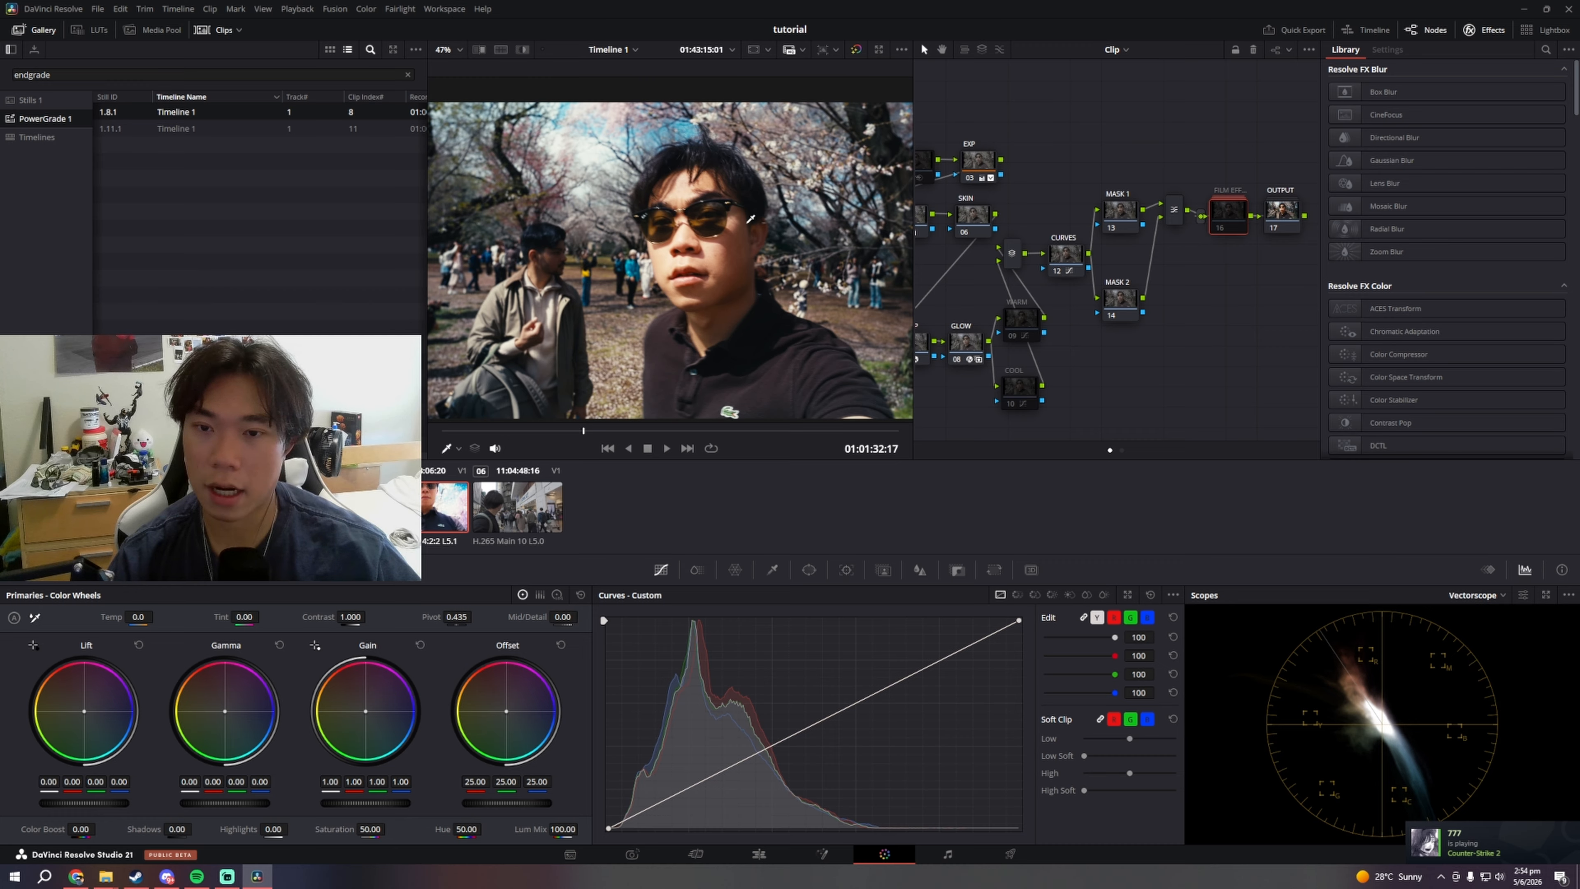
pyautogui.click(1114, 219)
pyautogui.moveTo(1174, 209); pyautogui.dragTo(1129, 212)
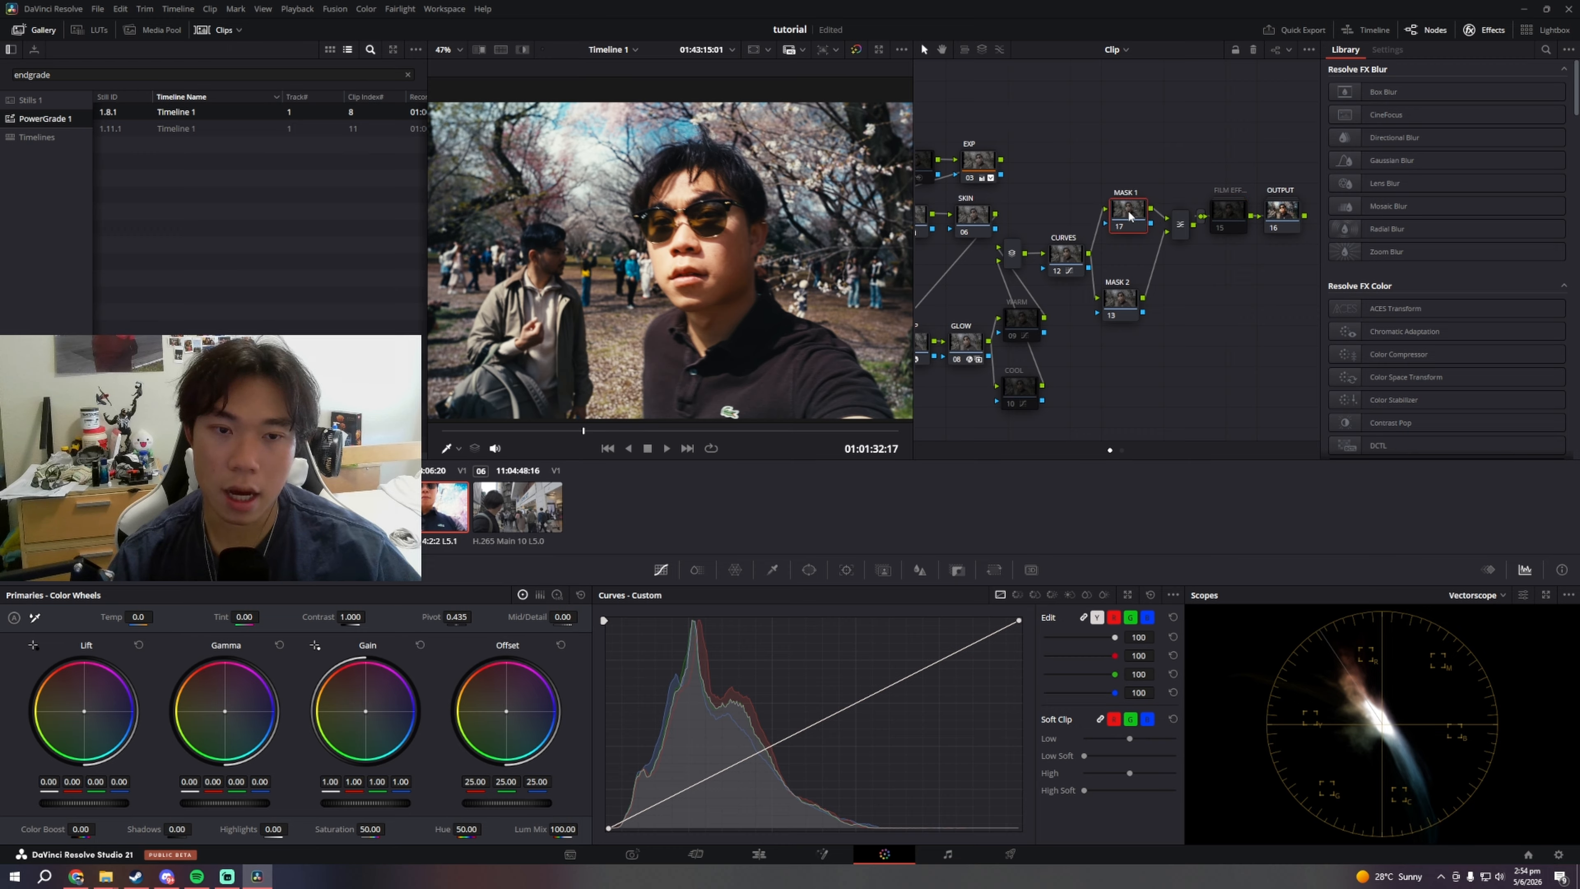
pyautogui.moveTo(1135, 299); pyautogui.dragTo(1144, 293)
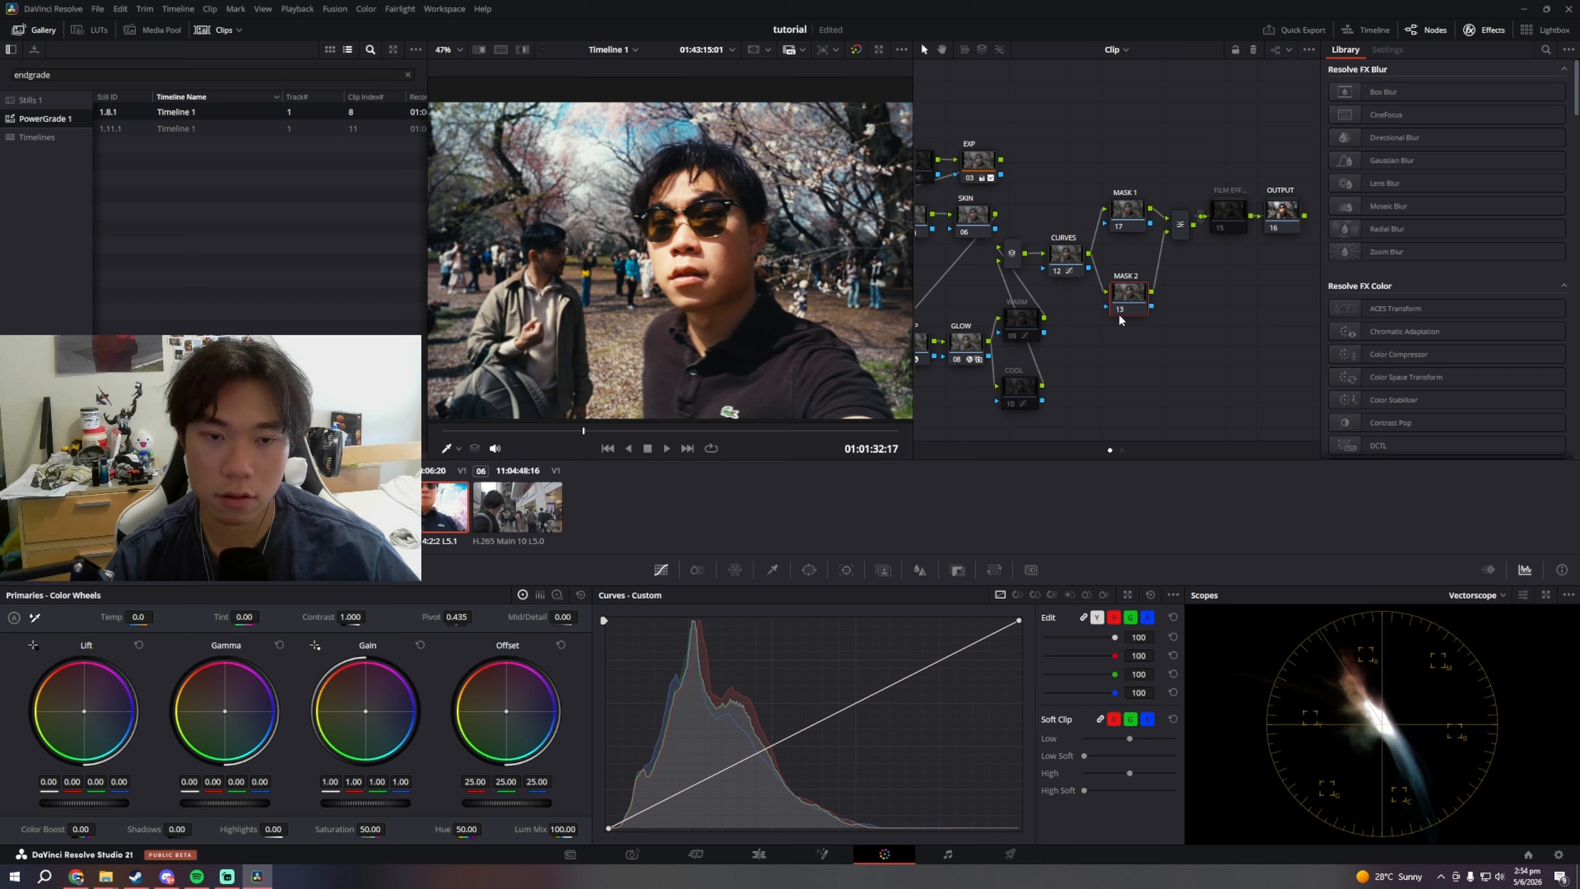
pyautogui.moveTo(1178, 230); pyautogui.dragTo(1131, 233)
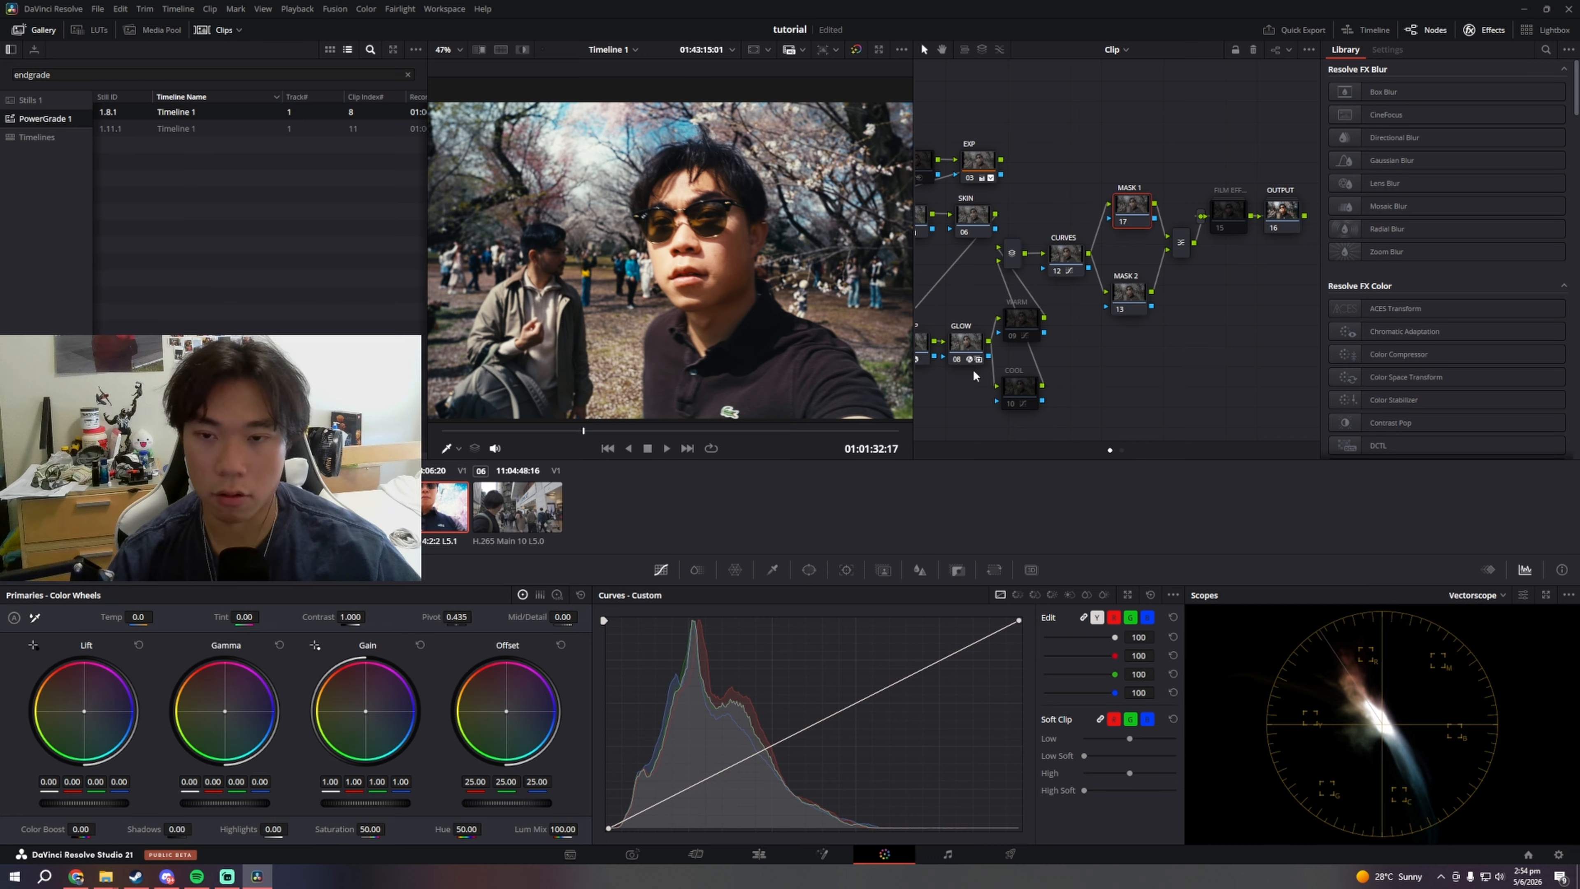
# Step: Isolate the man on the MASK 2 node with an AI Magic Mask at Better quality, track it both ways and scrub through the clip
pyautogui.click(1131, 296)
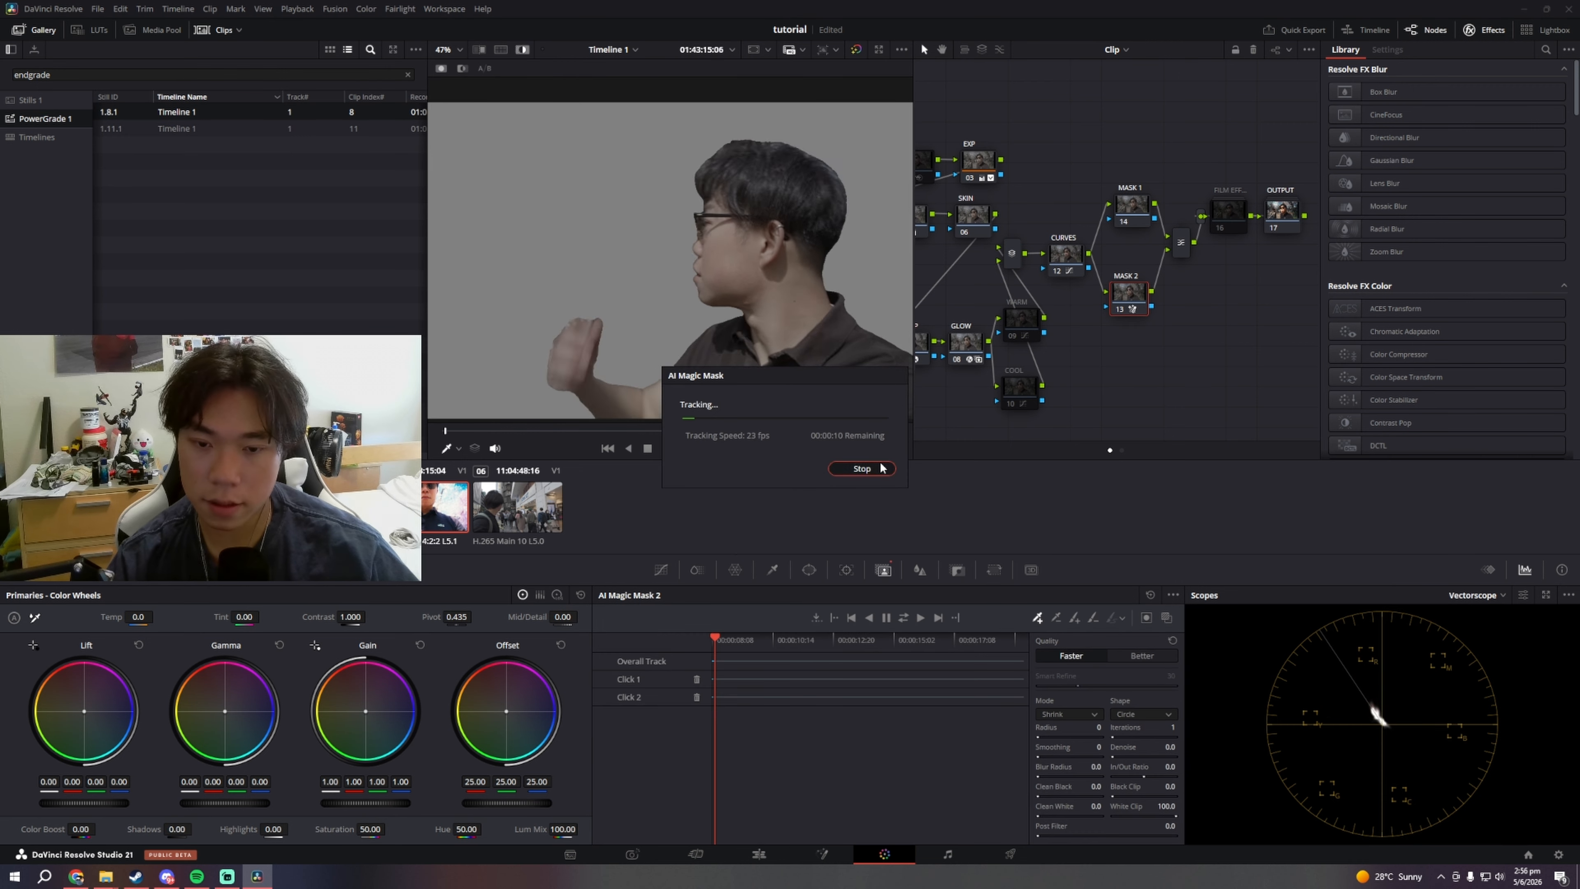
pyautogui.click(1125, 656)
pyautogui.click(903, 618)
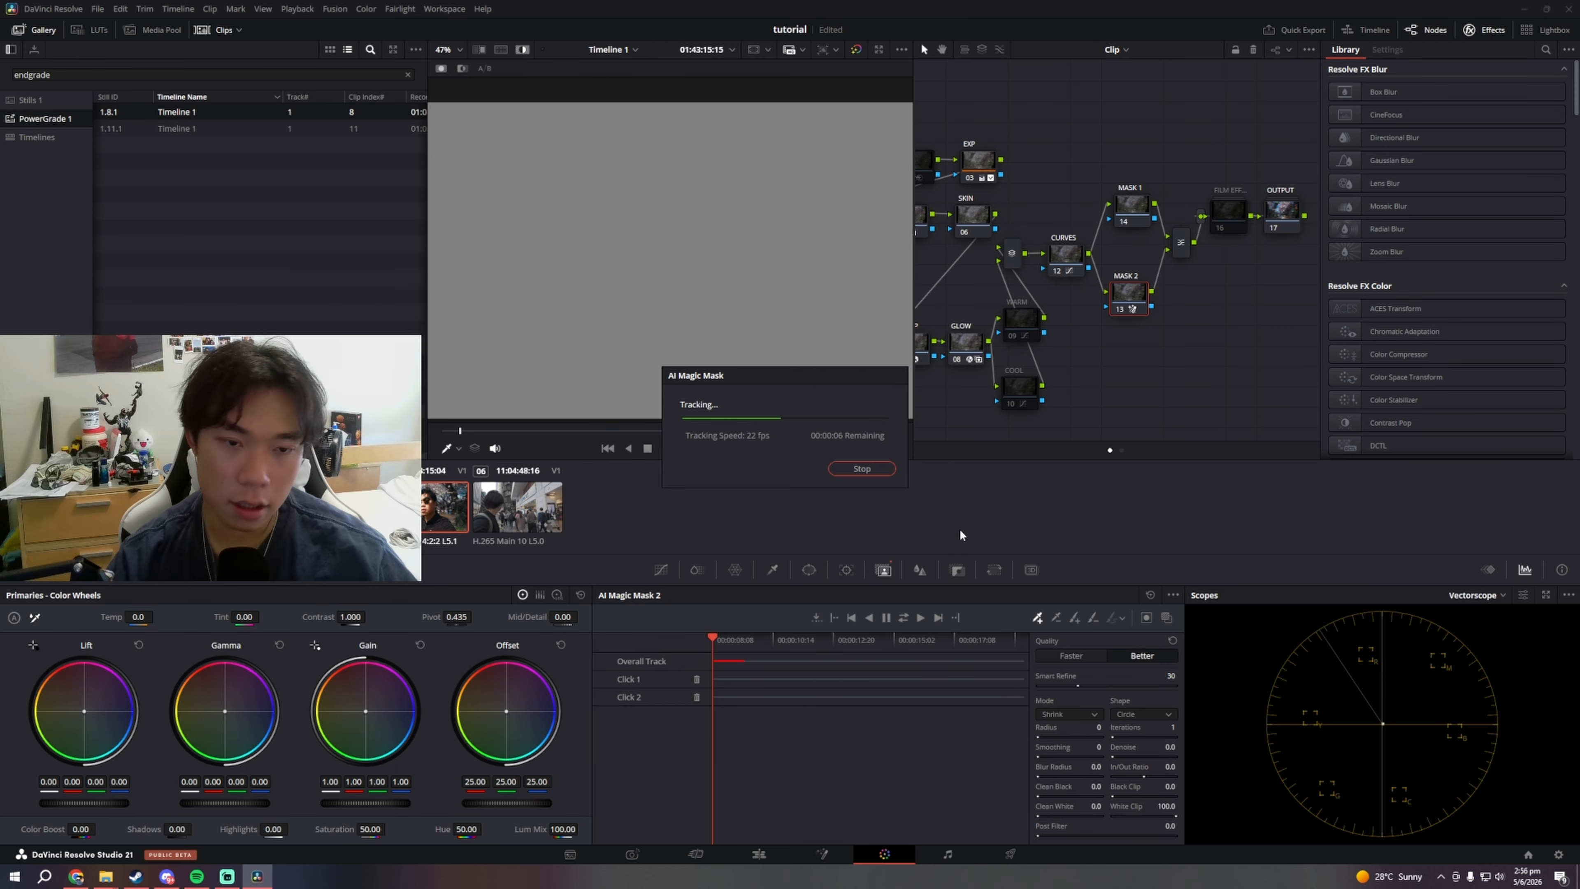
pyautogui.click(861, 467)
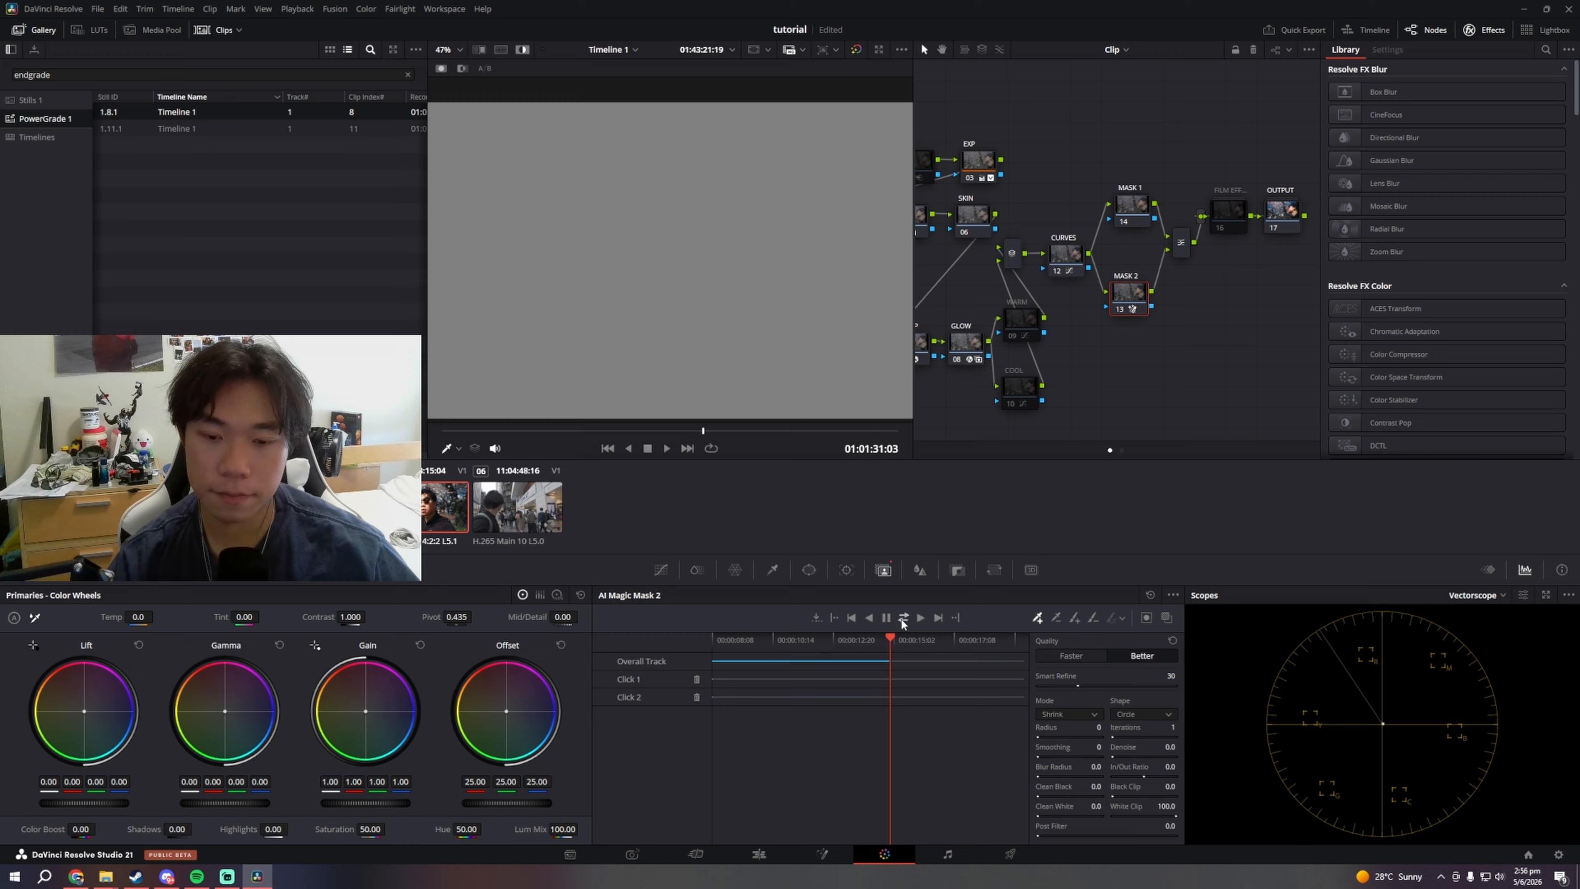
pyautogui.click(903, 617)
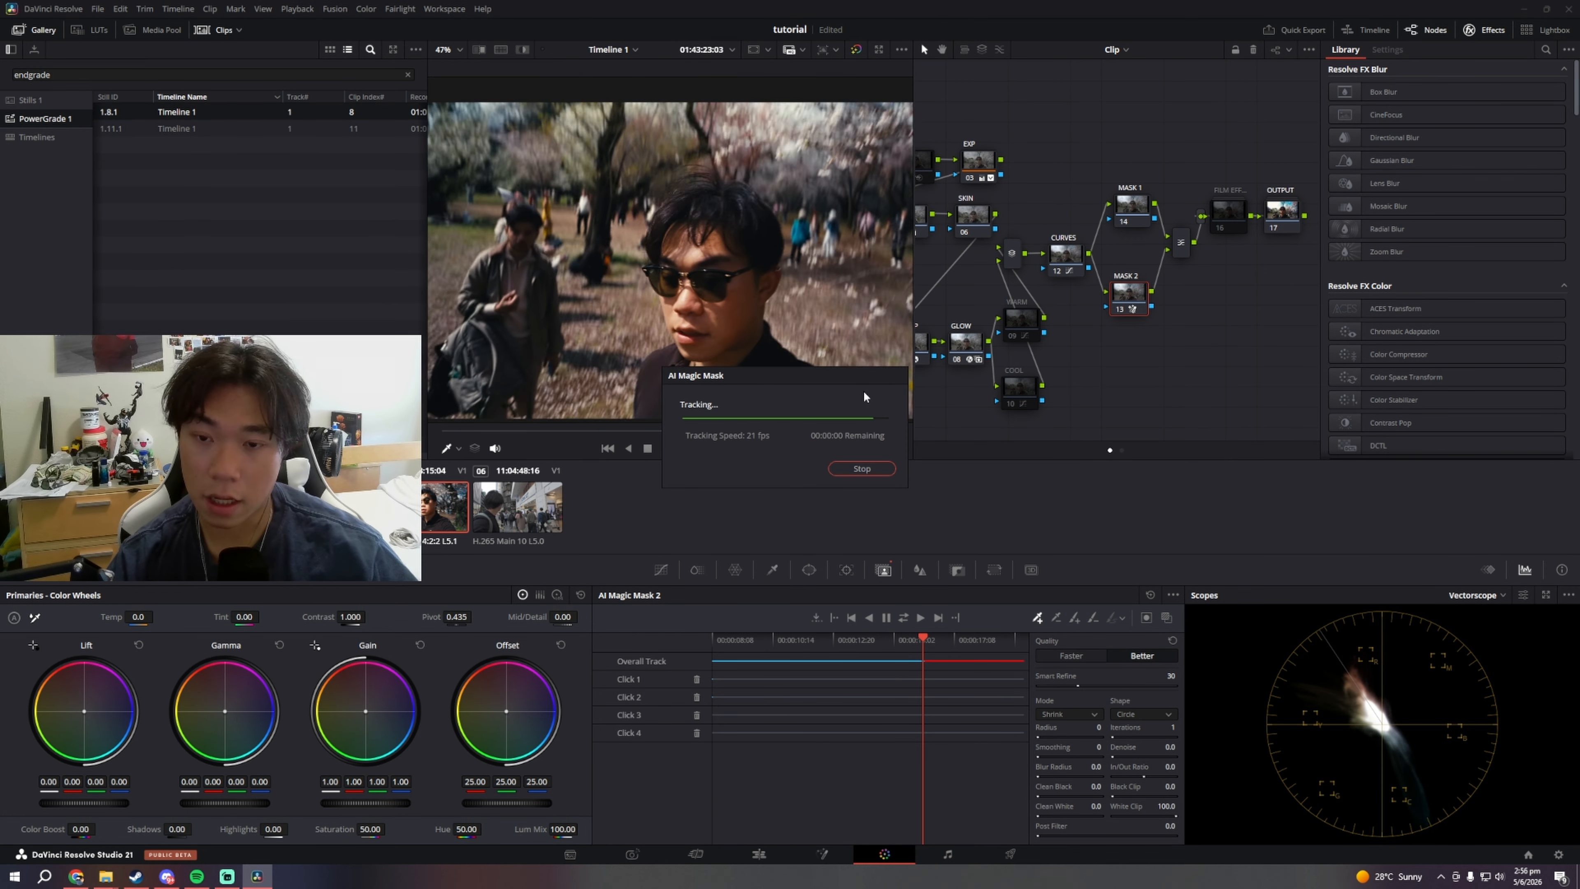
pyautogui.click(877, 647)
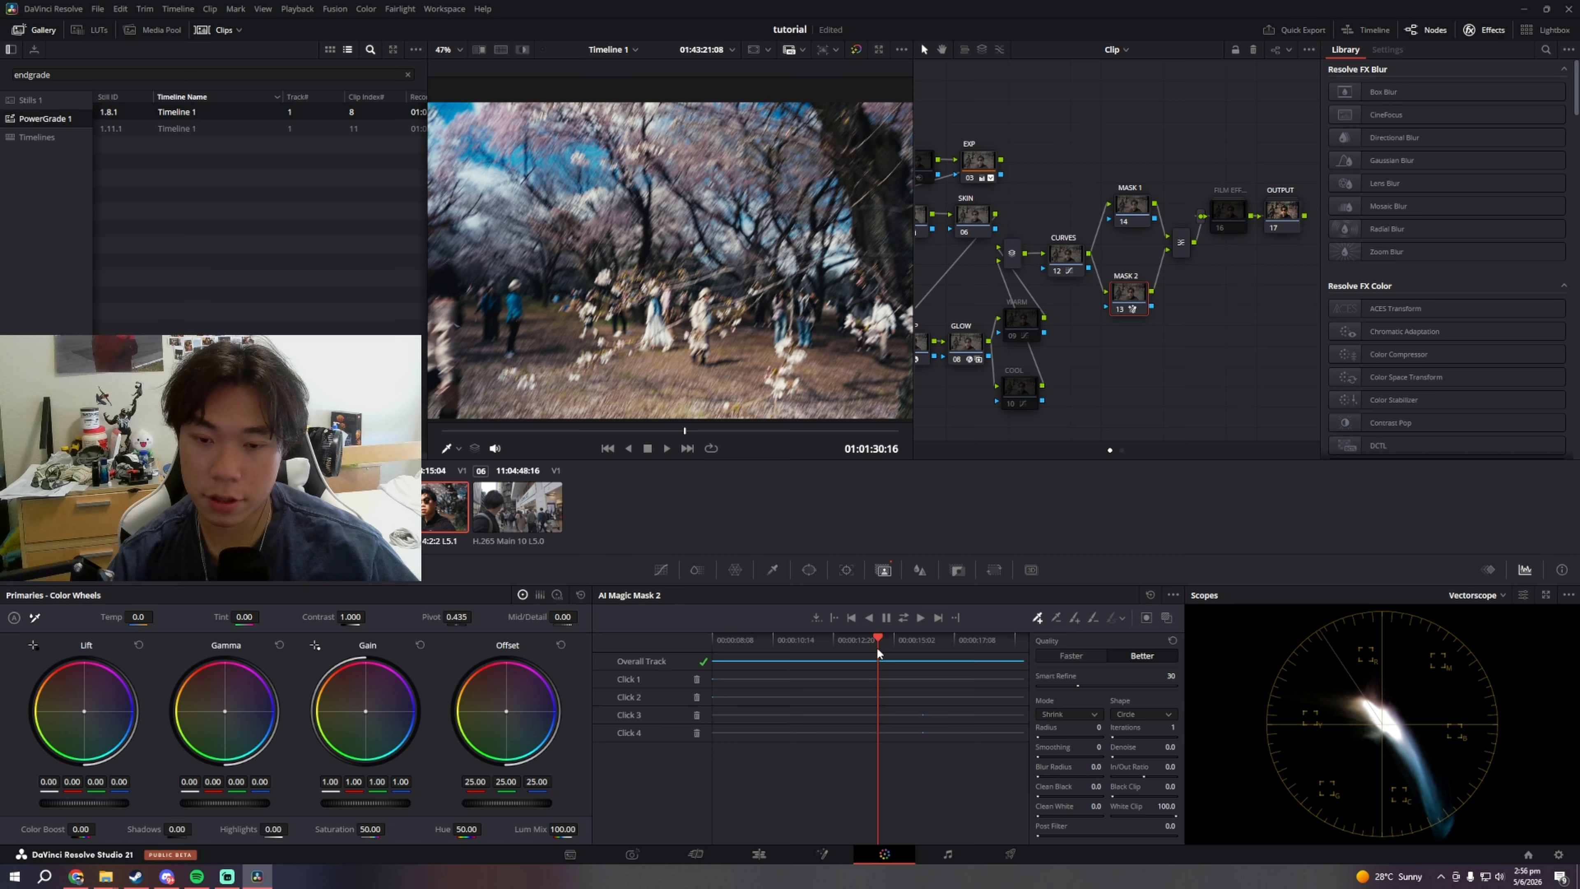
pyautogui.moveTo(685, 431); pyautogui.dragTo(815, 429)
# Step: Inspect the MASK 1 and MASK 2 nodes in turn and bring up the custom curves, ending on MASK 1
pyautogui.click(1146, 204)
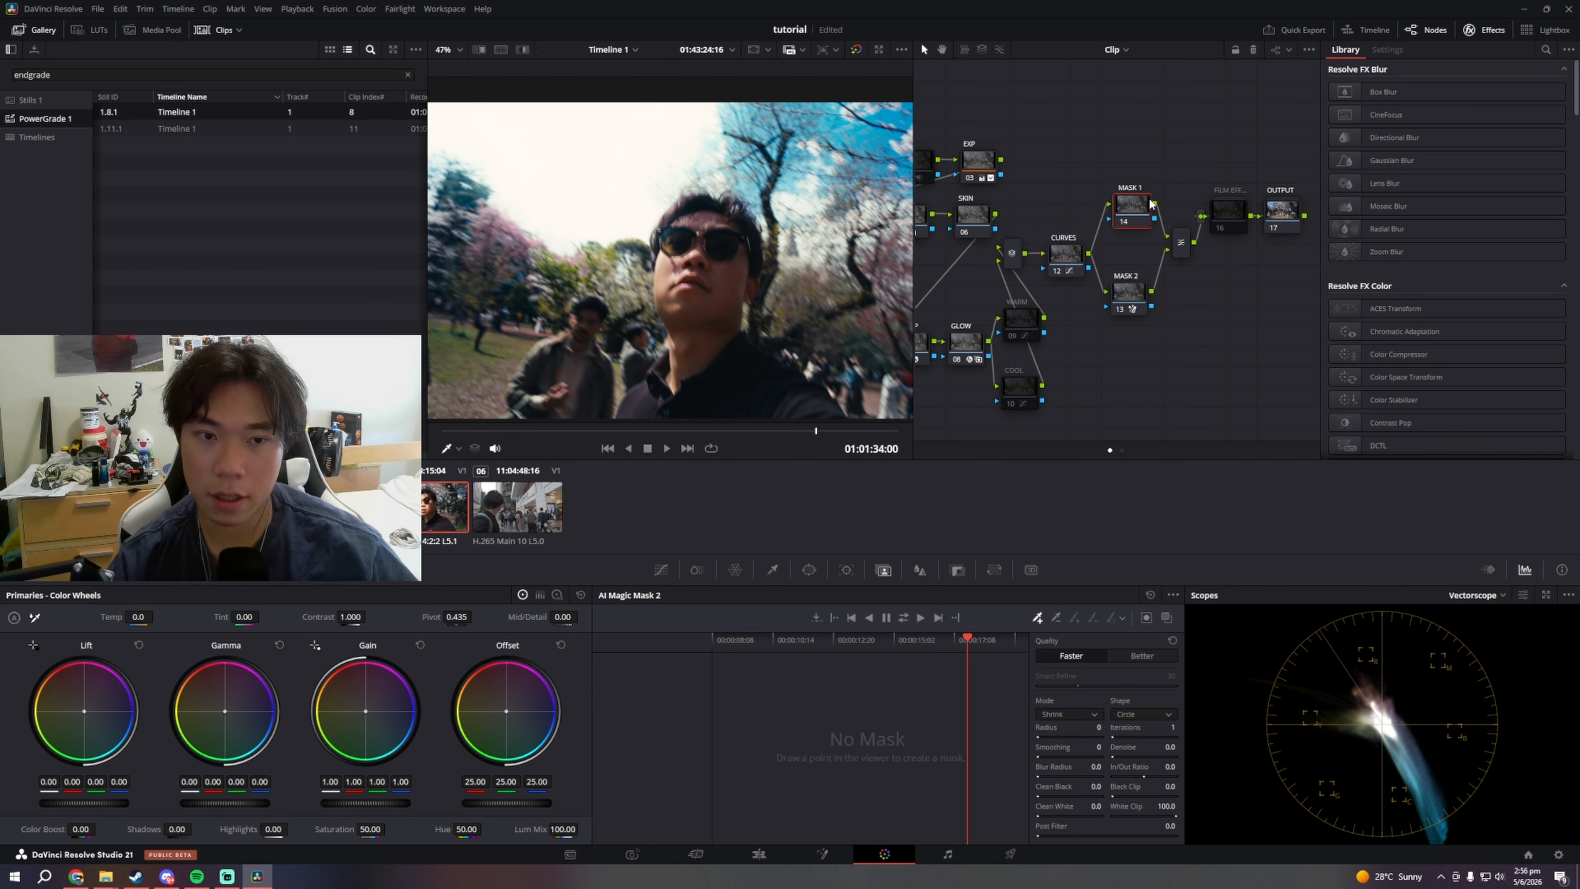
pyautogui.click(1132, 300)
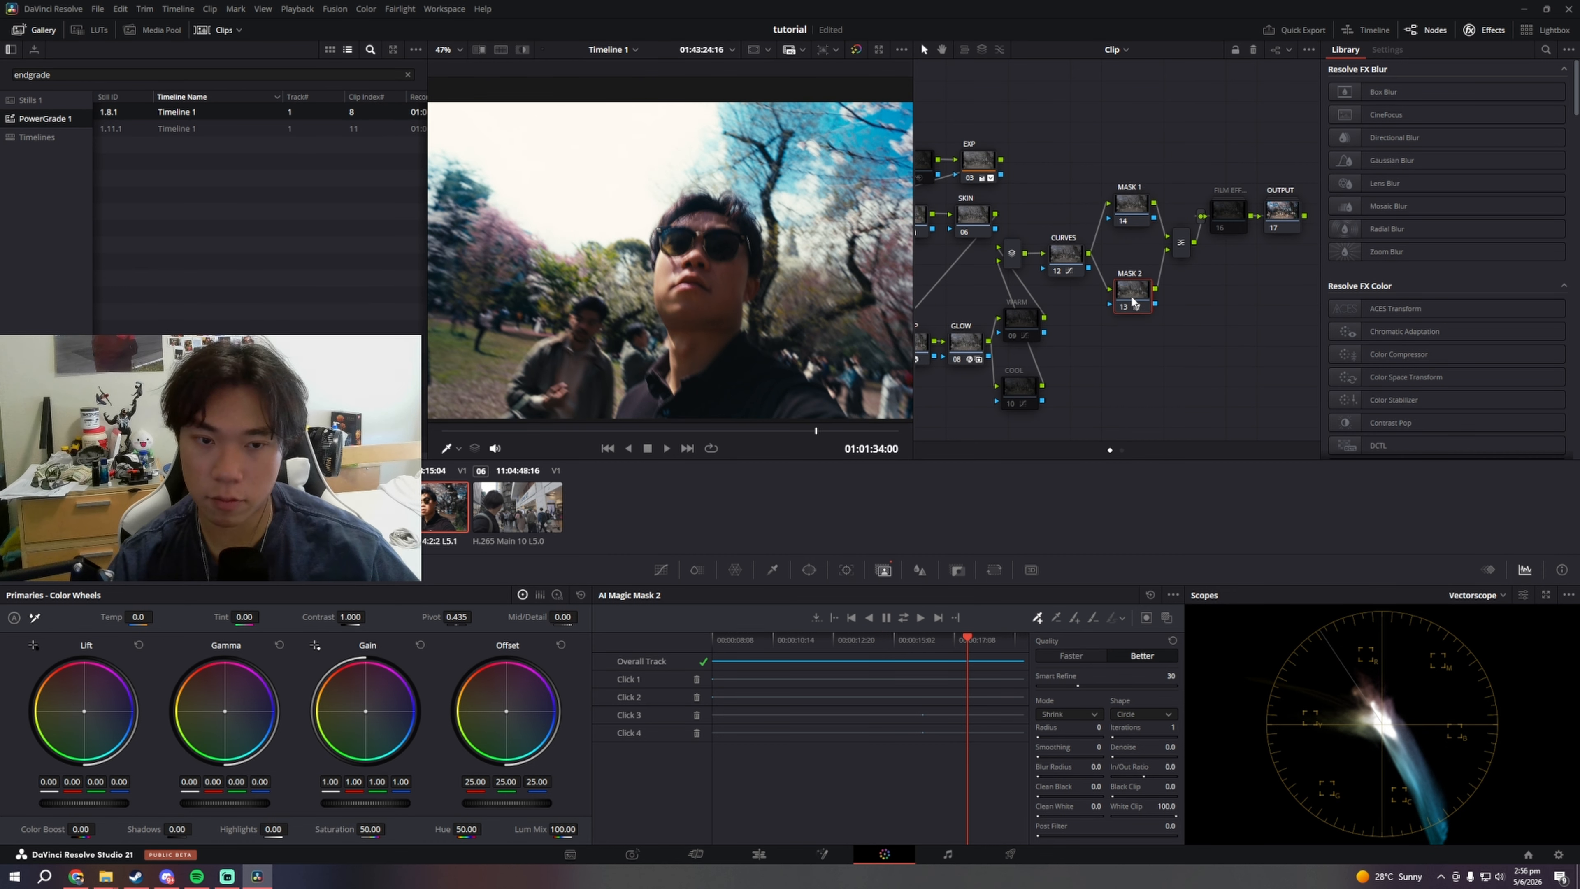
pyautogui.moveTo(1127, 202); pyautogui.dragTo(1129, 207)
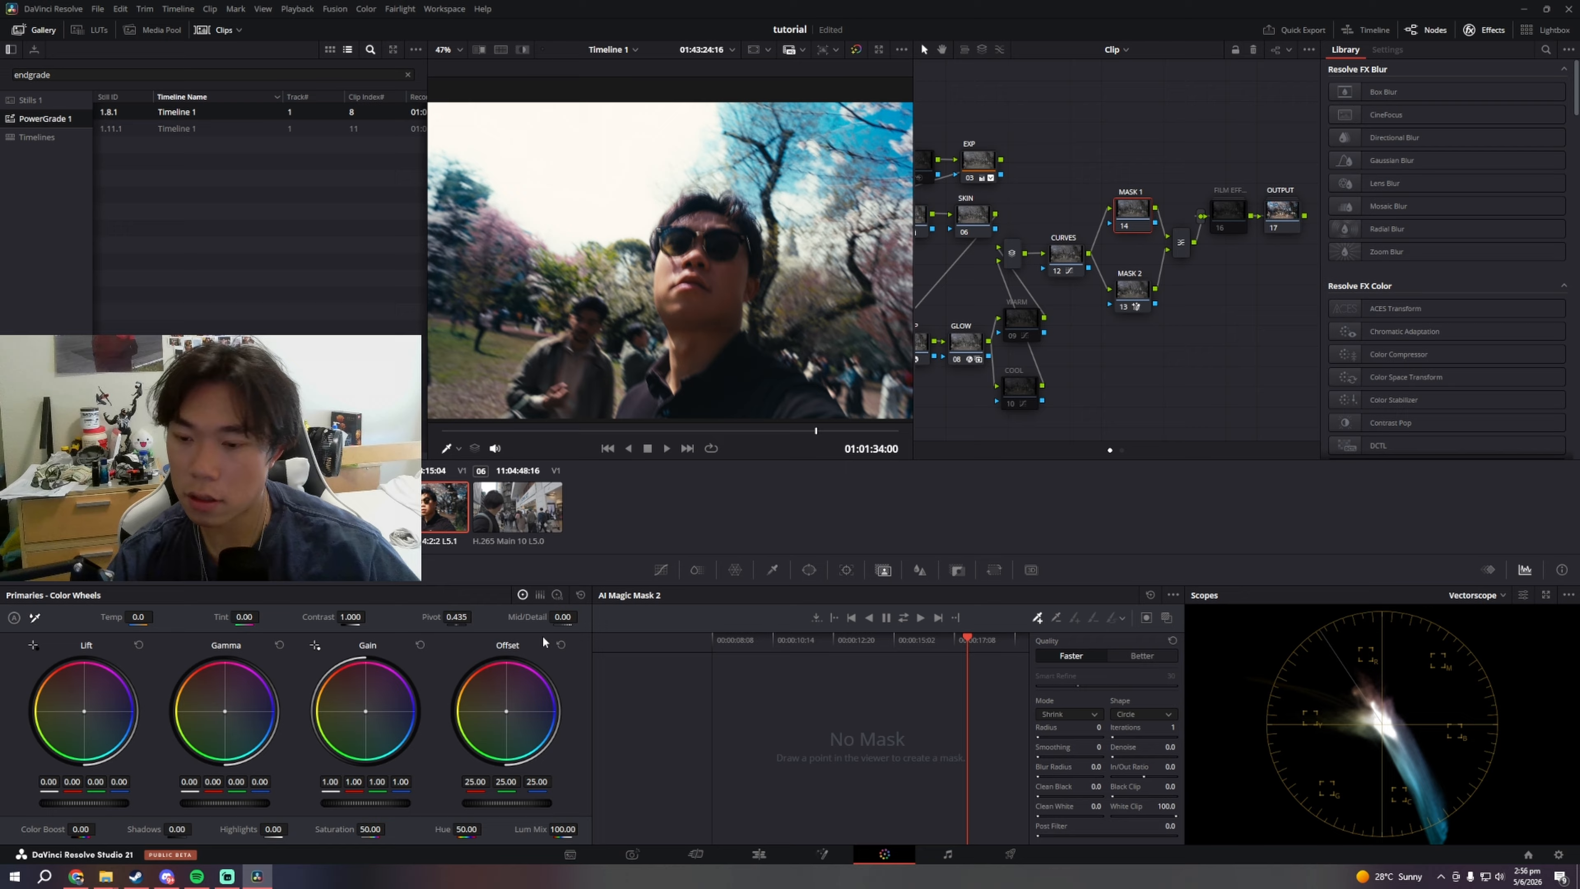
pyautogui.click(661, 570)
pyautogui.click(1132, 292)
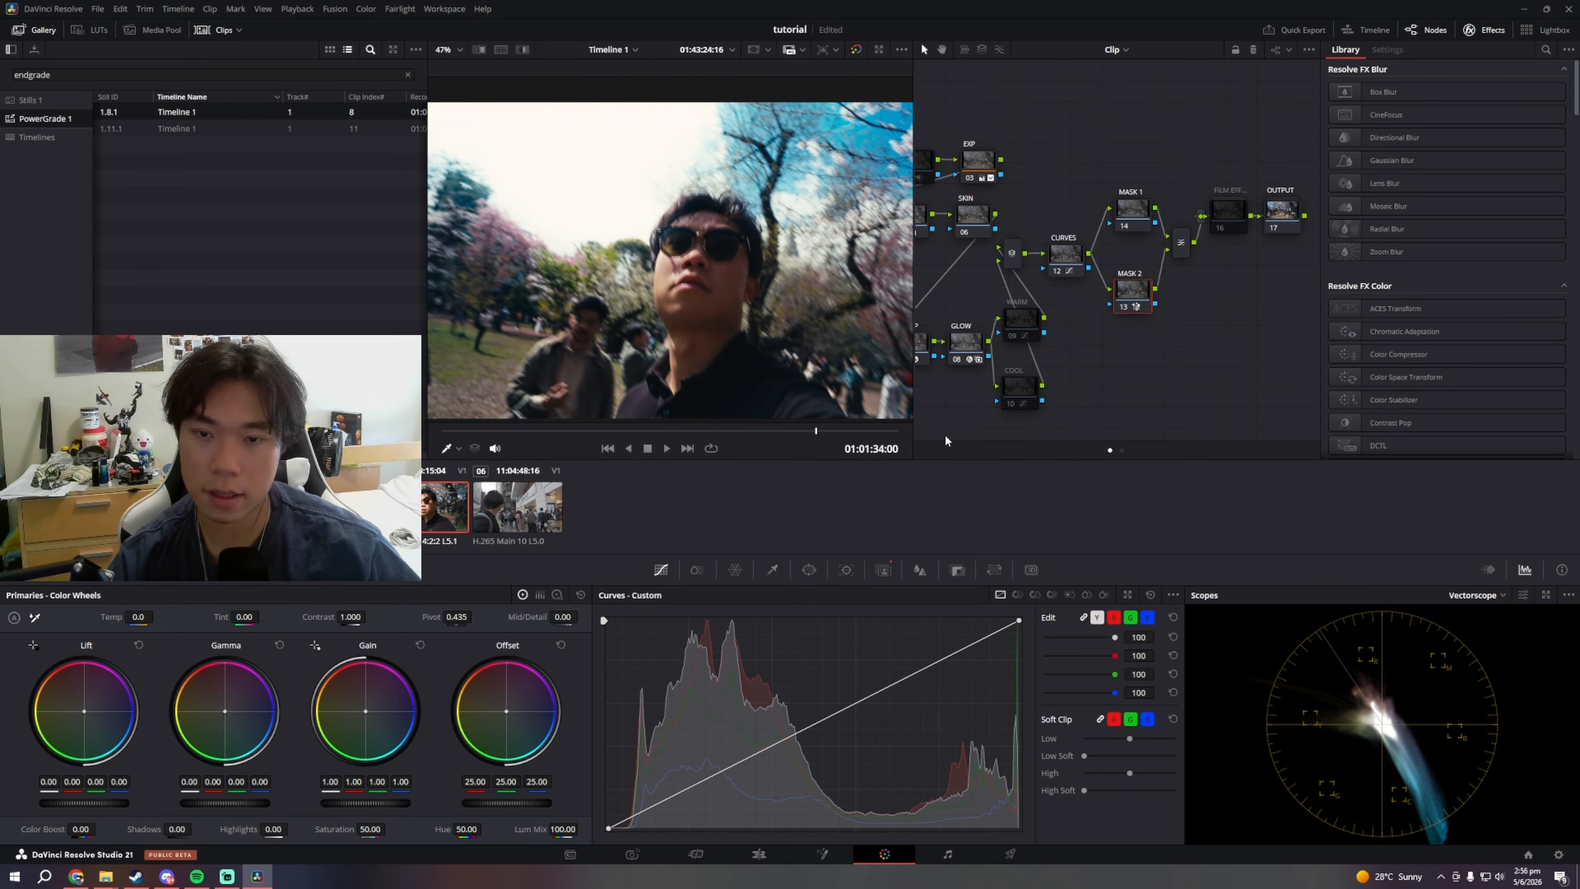
pyautogui.click(1126, 206)
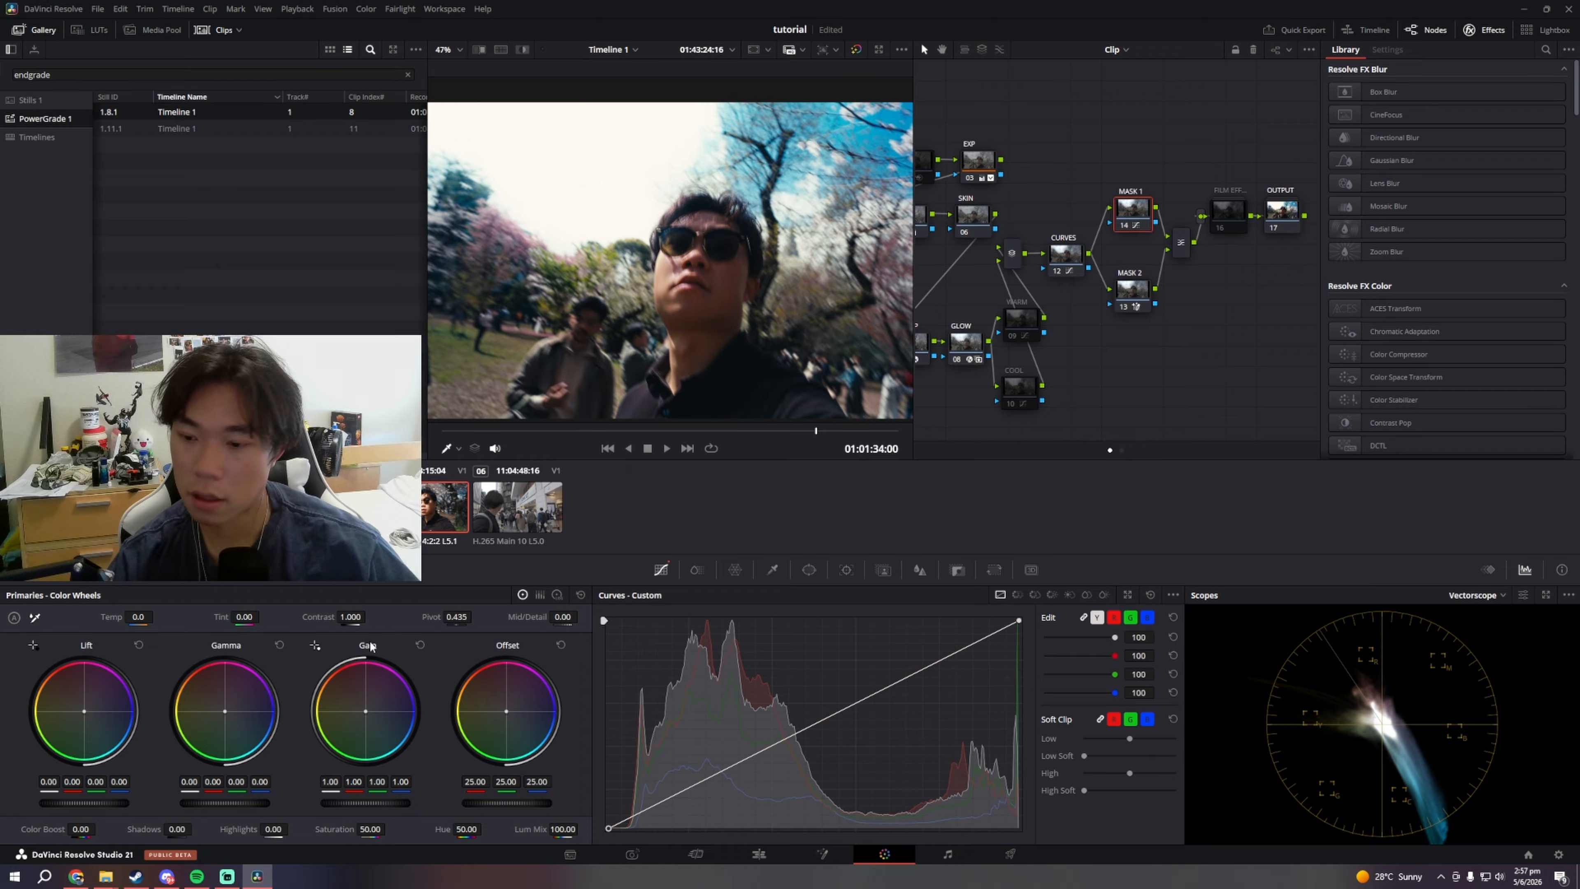
# Step: Try desaturating the background completely on MASK 1, play the result, return to the clip's start and reset the node
pyautogui.moveTo(375, 829); pyautogui.dragTo(236, 830)
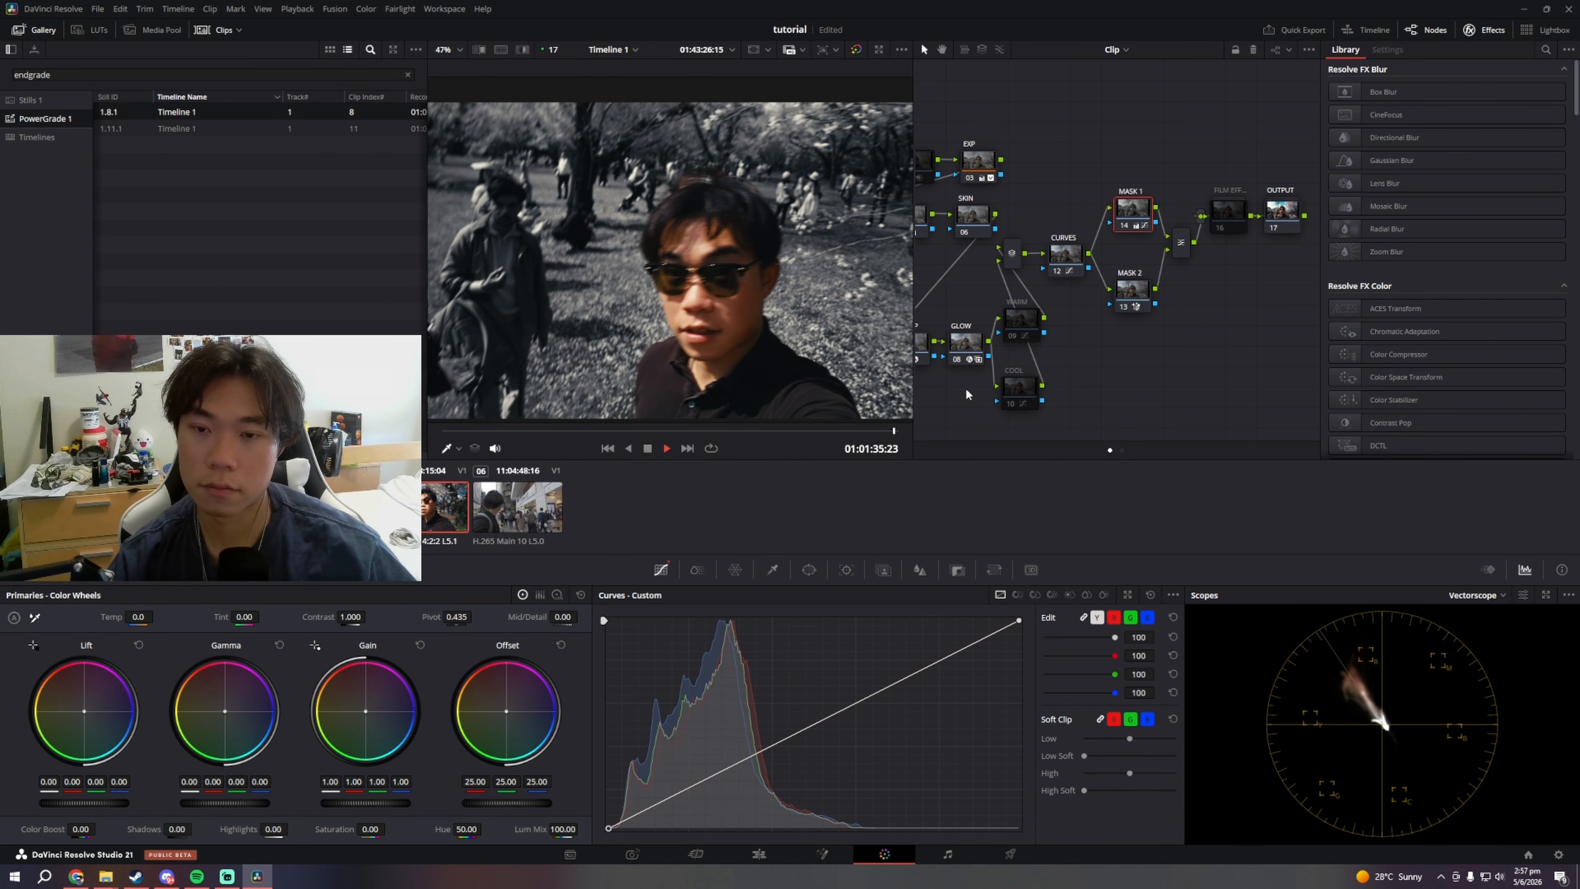
pyautogui.press('Up')
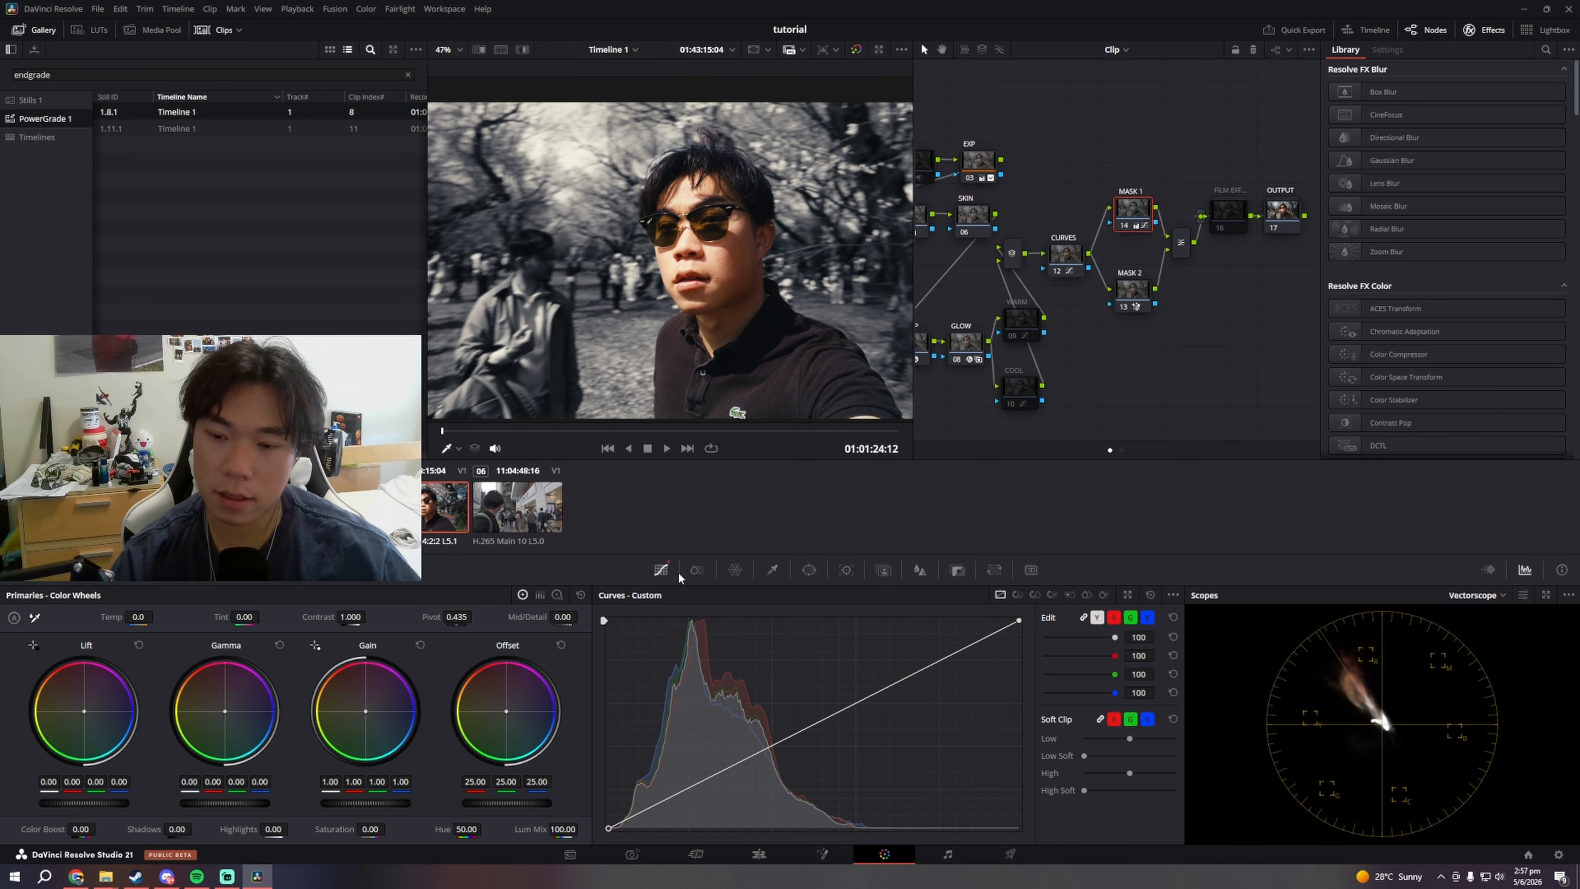
pyautogui.hotkey('shift', 'Home')
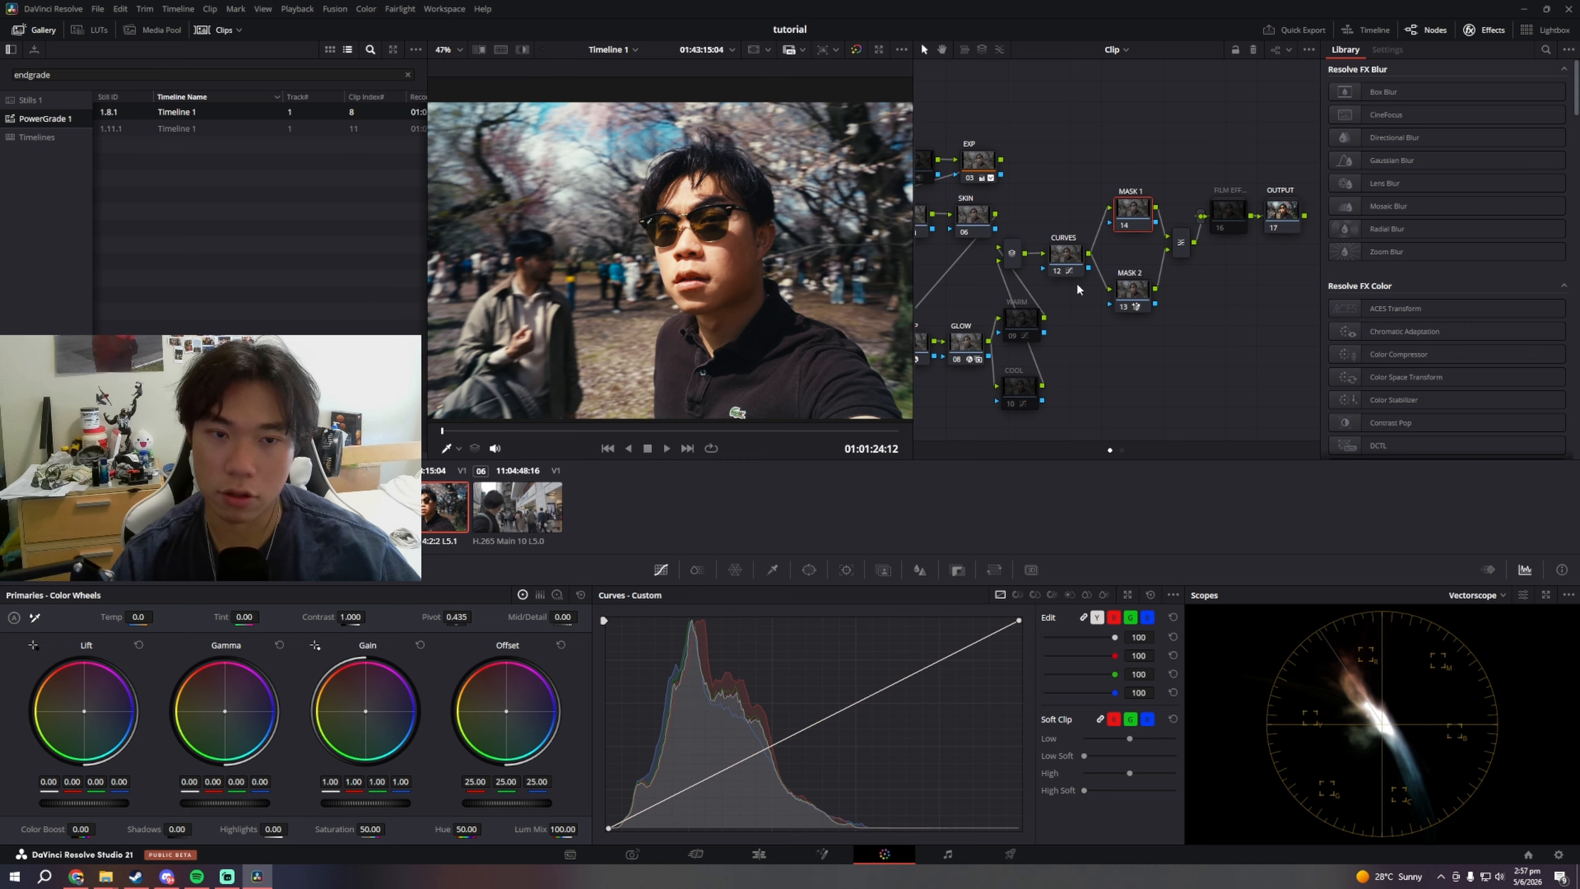
# Step: Darken the man on the MASK 2 node with Gamma -0.03 and Gain 0.81, and play part of the clip
pyautogui.click(1132, 287)
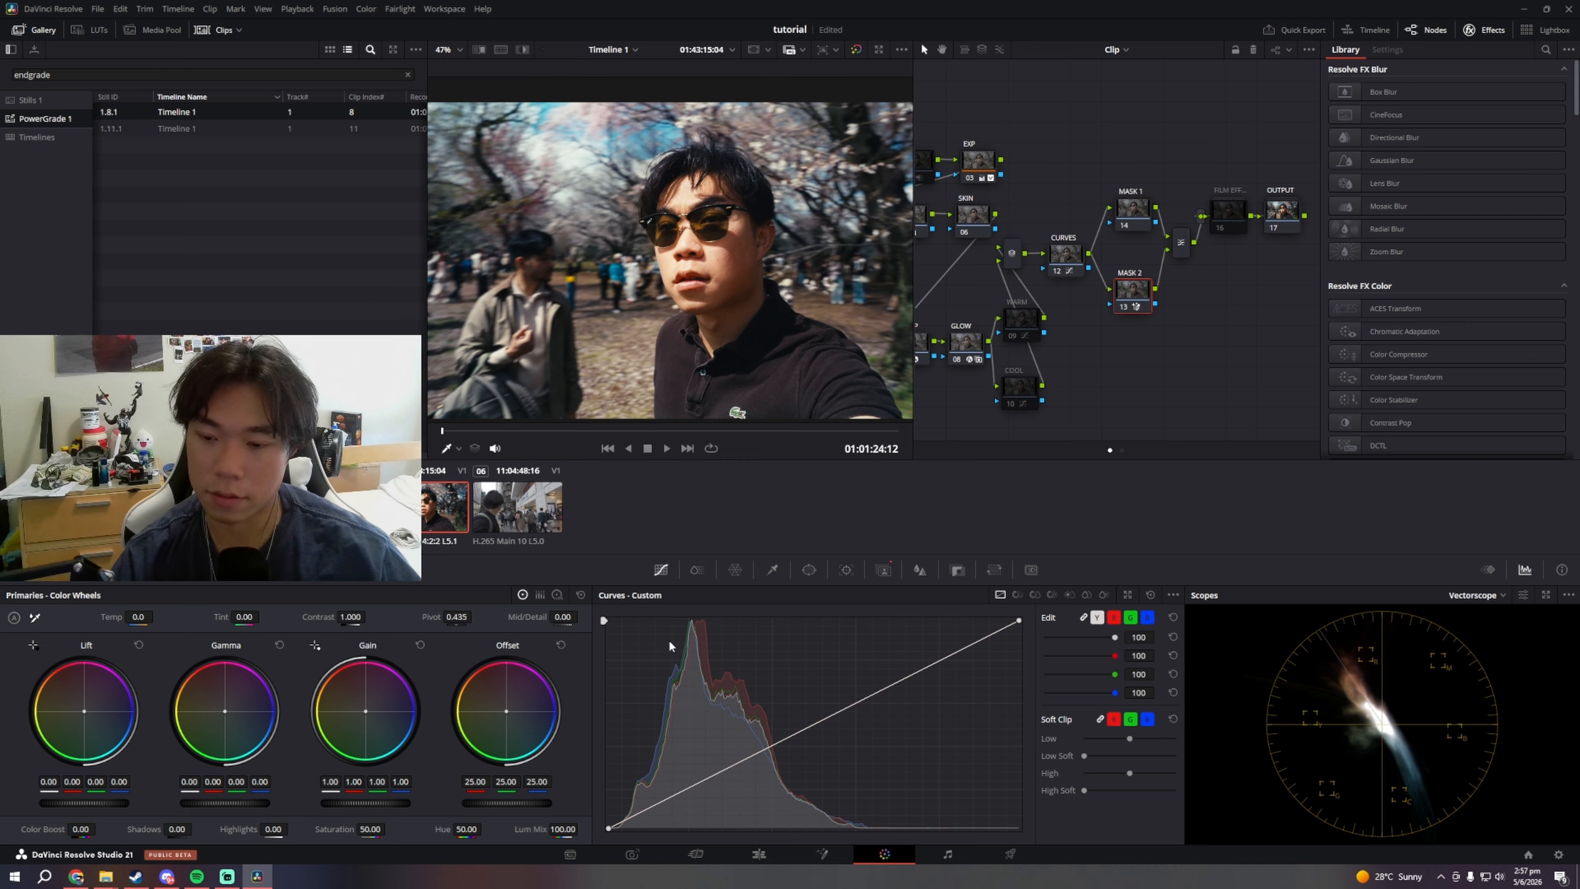
pyautogui.moveTo(363, 804); pyautogui.dragTo(227, 801)
pyautogui.press('space')
pyautogui.press('space')
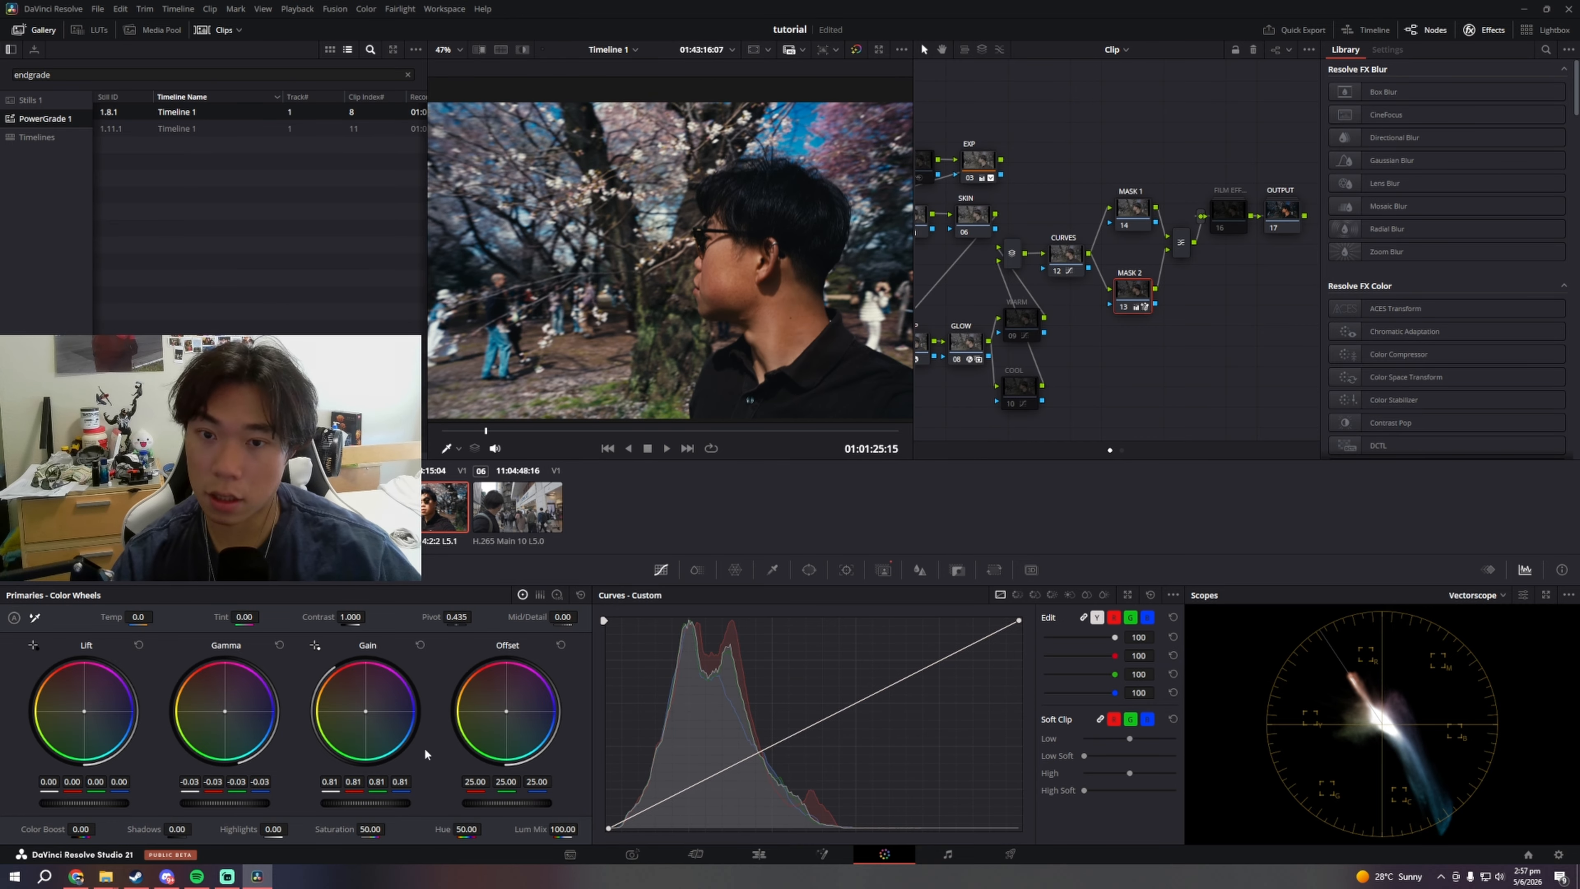
# Step: Lower the MASK 2 node's Offset to 22.80 and play further through the clip to review the subject
pyautogui.moveTo(510, 803); pyautogui.dragTo(483, 802)
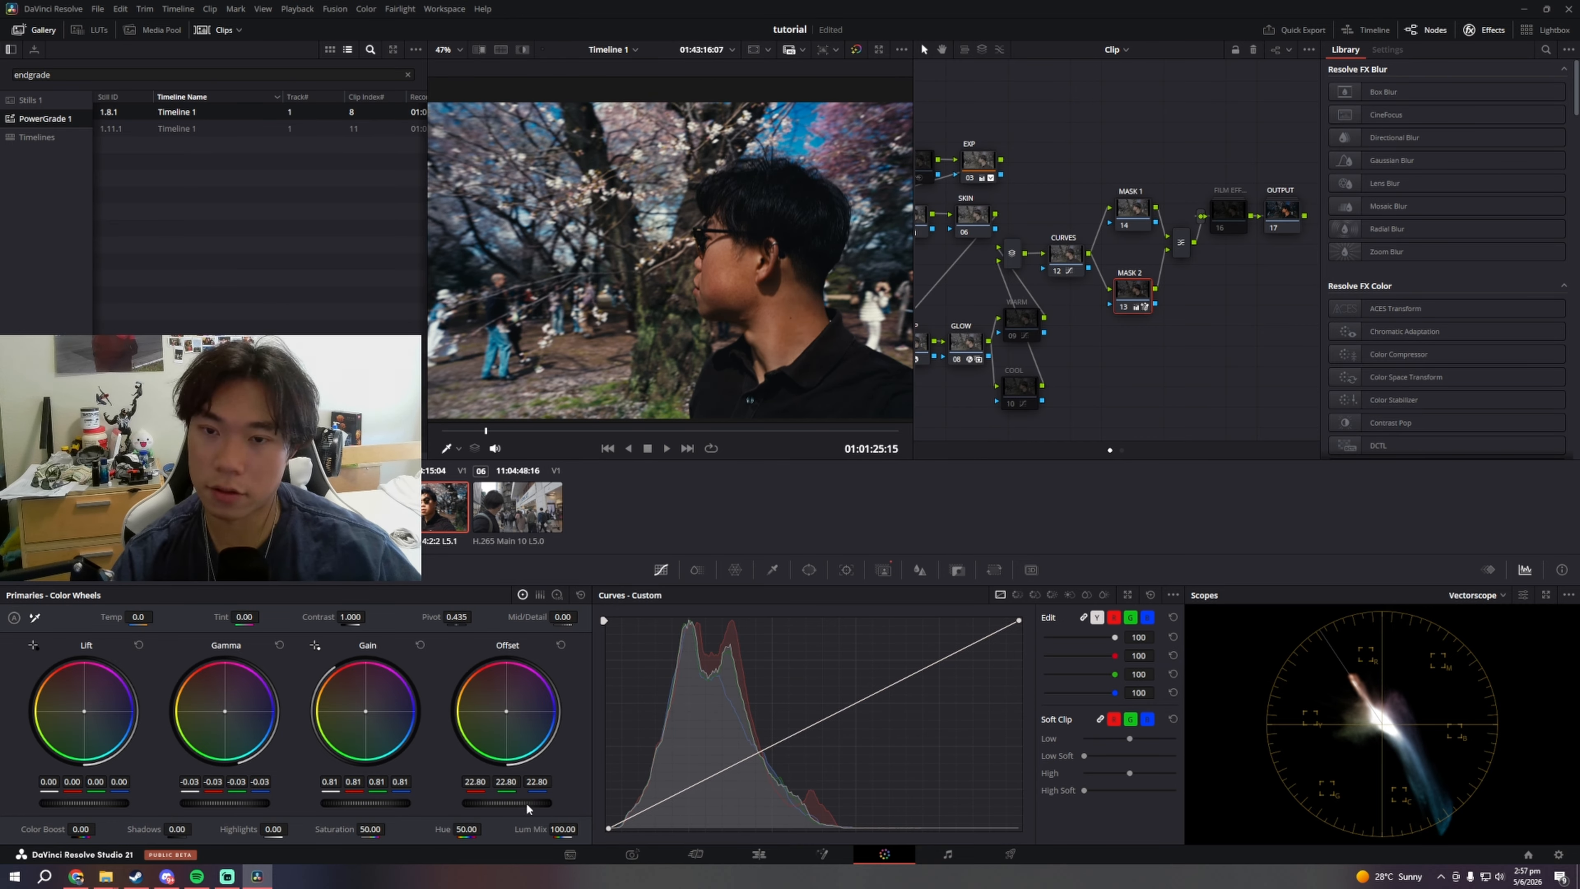
pyautogui.press('space')
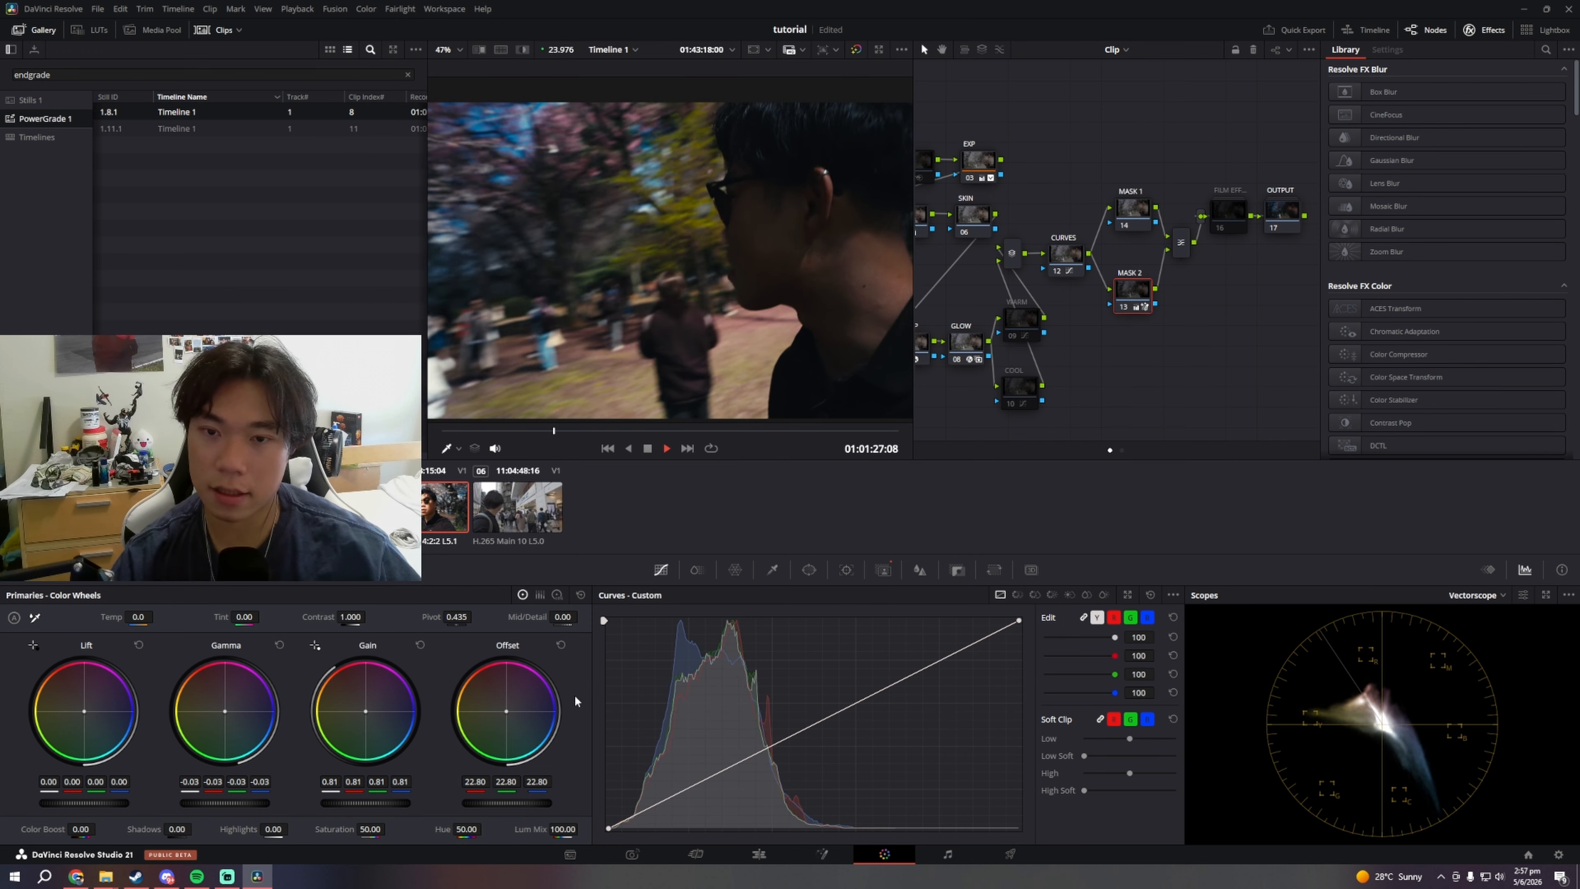
pyautogui.press('space')
pyautogui.press('space')
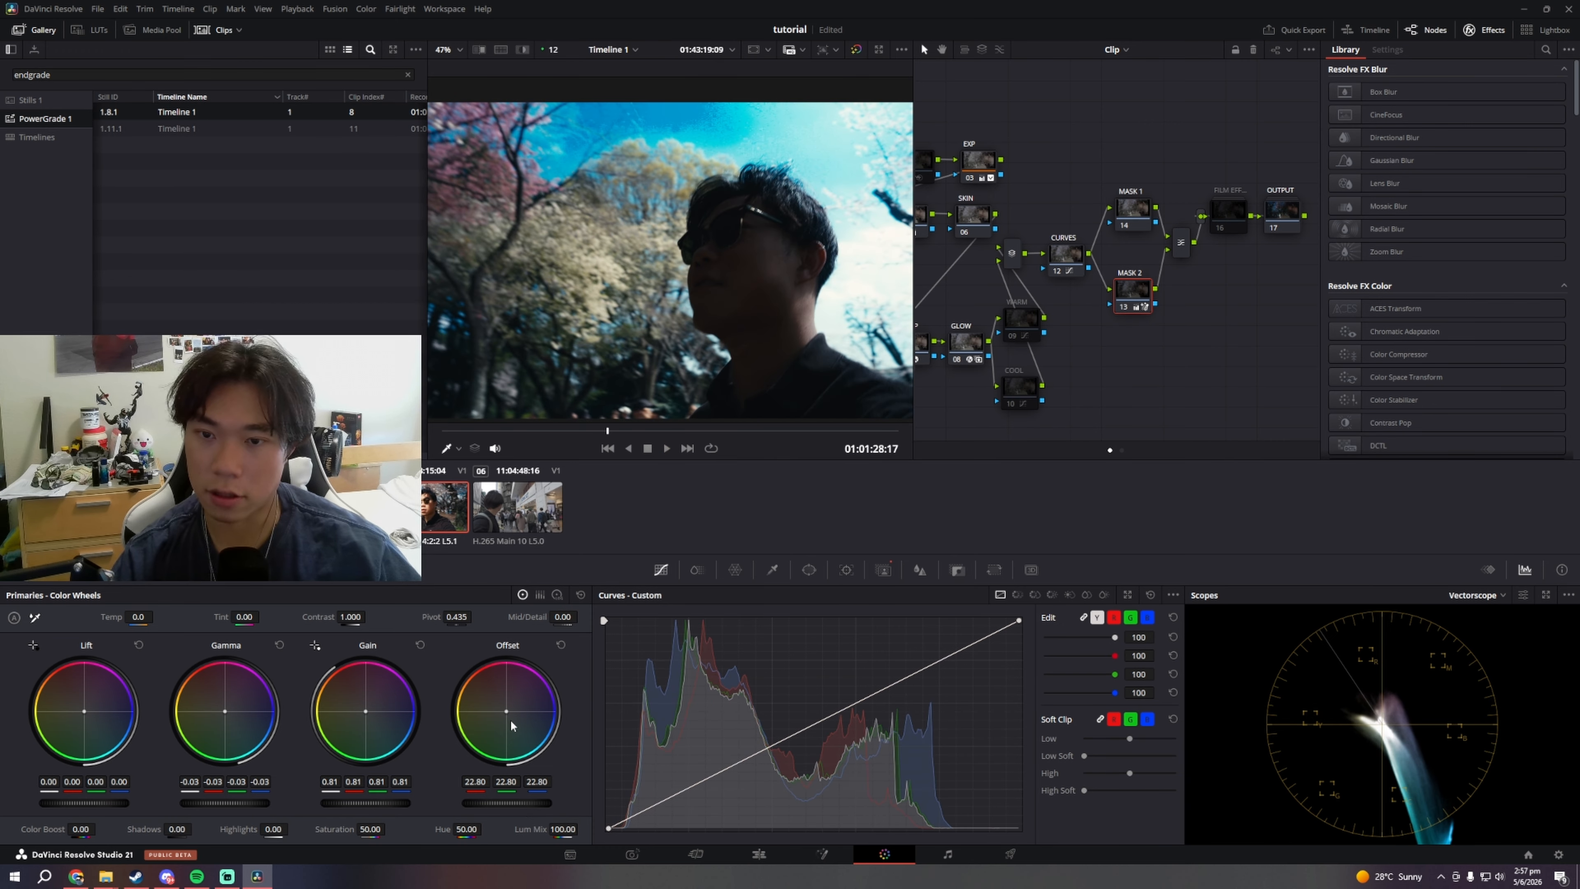
# Step: Raise the MASK 2 node's Gain to 1.10 and play through to the frame of the man under the open sky
pyautogui.moveTo(326, 803); pyautogui.dragTo(380, 802)
pyautogui.press('space')
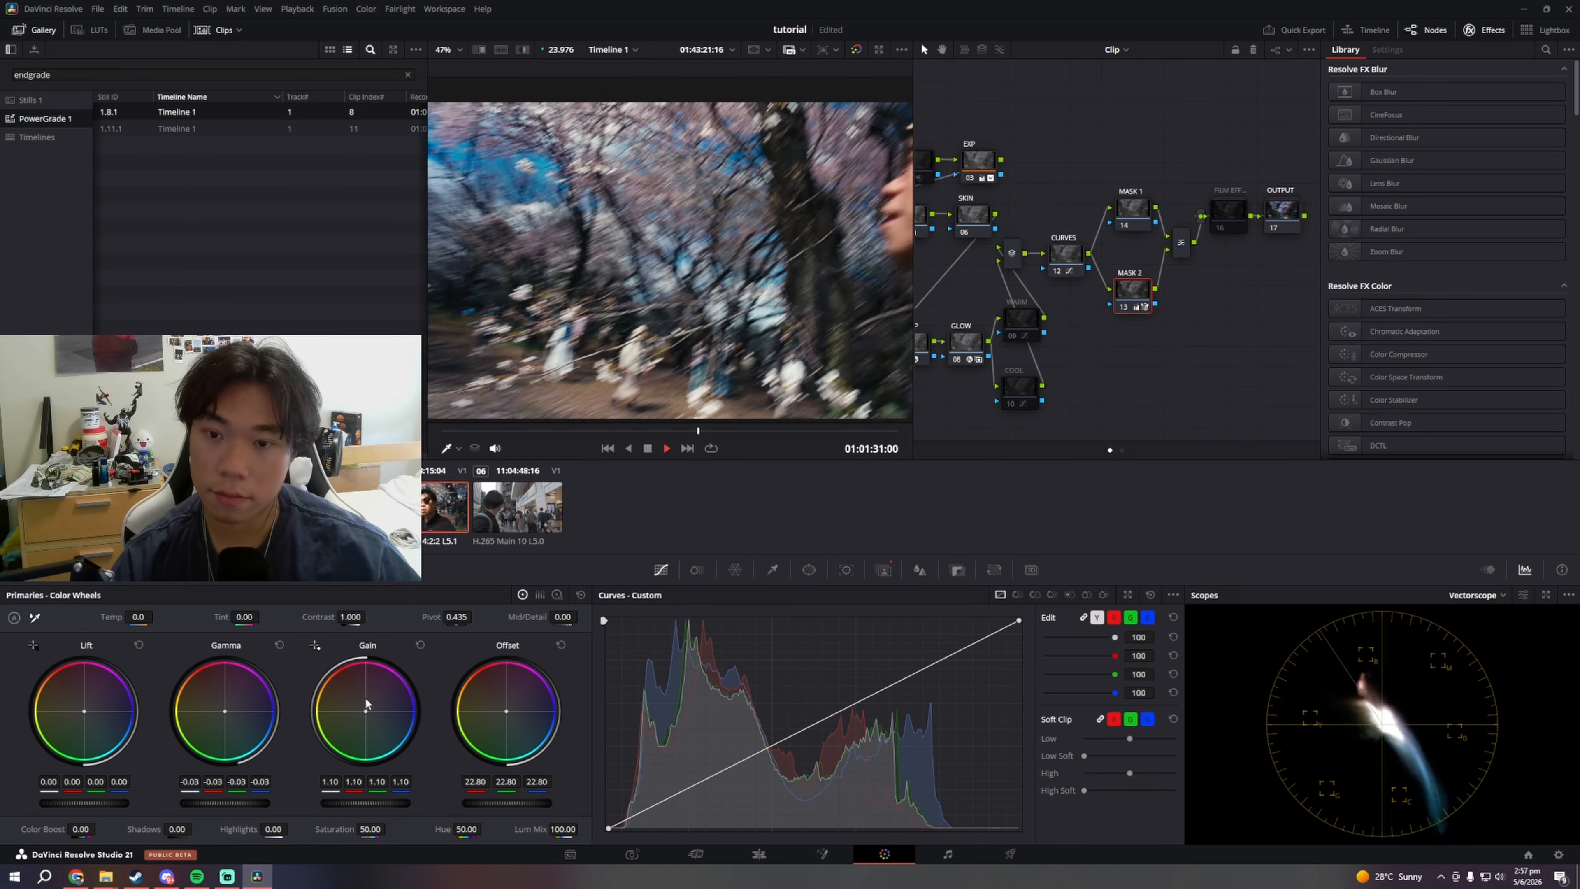
pyautogui.click(662, 449)
pyautogui.moveTo(625, 434); pyautogui.dragTo(824, 430)
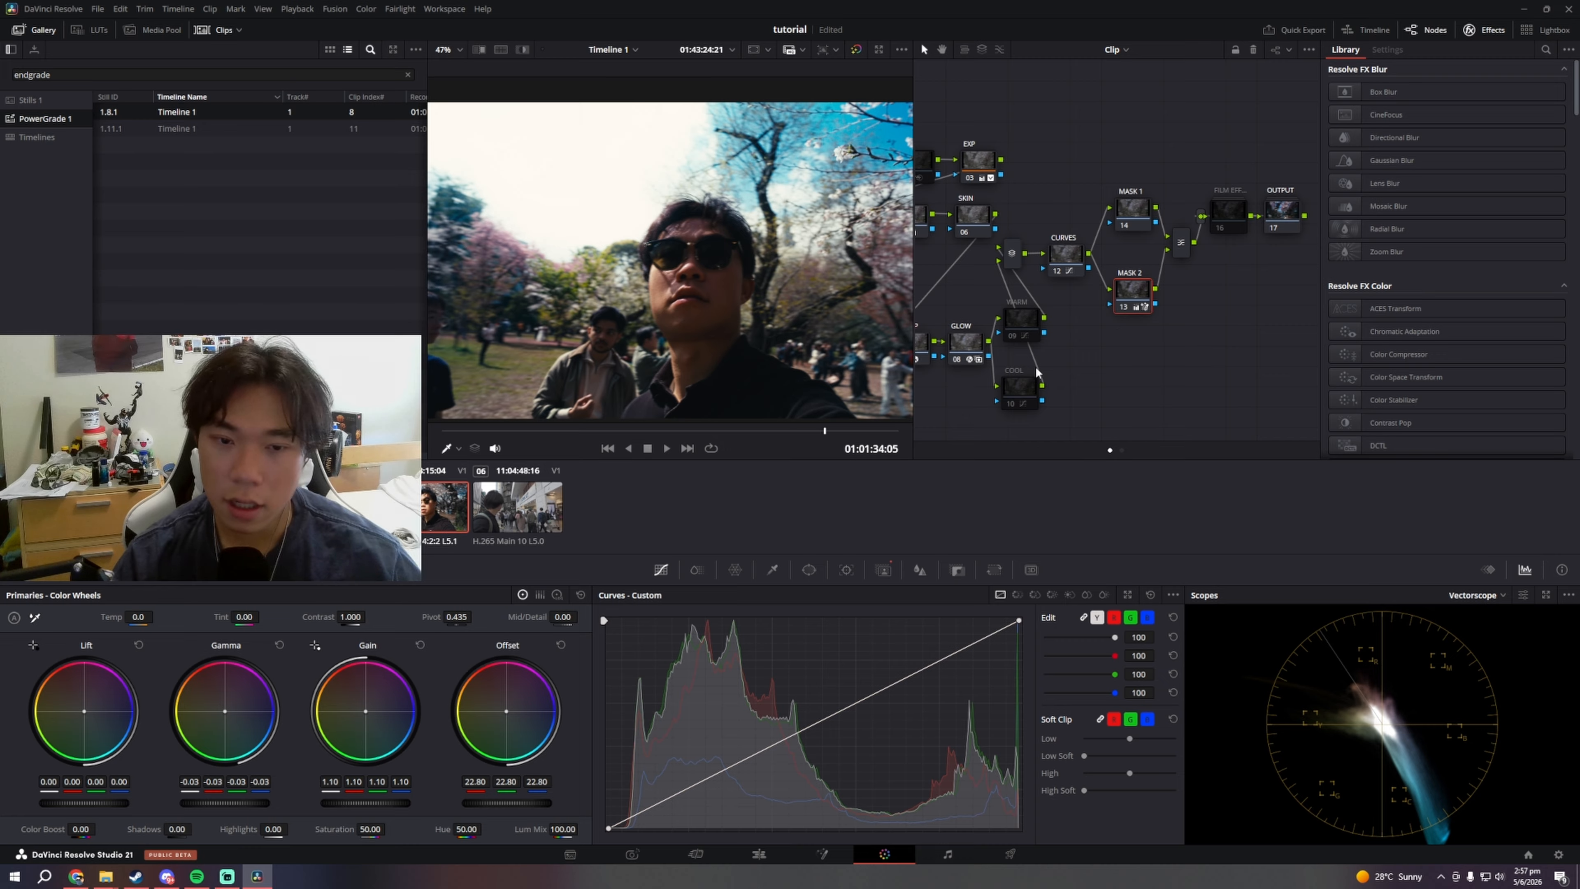
pyautogui.moveTo(994, 347); pyautogui.dragTo(1009, 334)
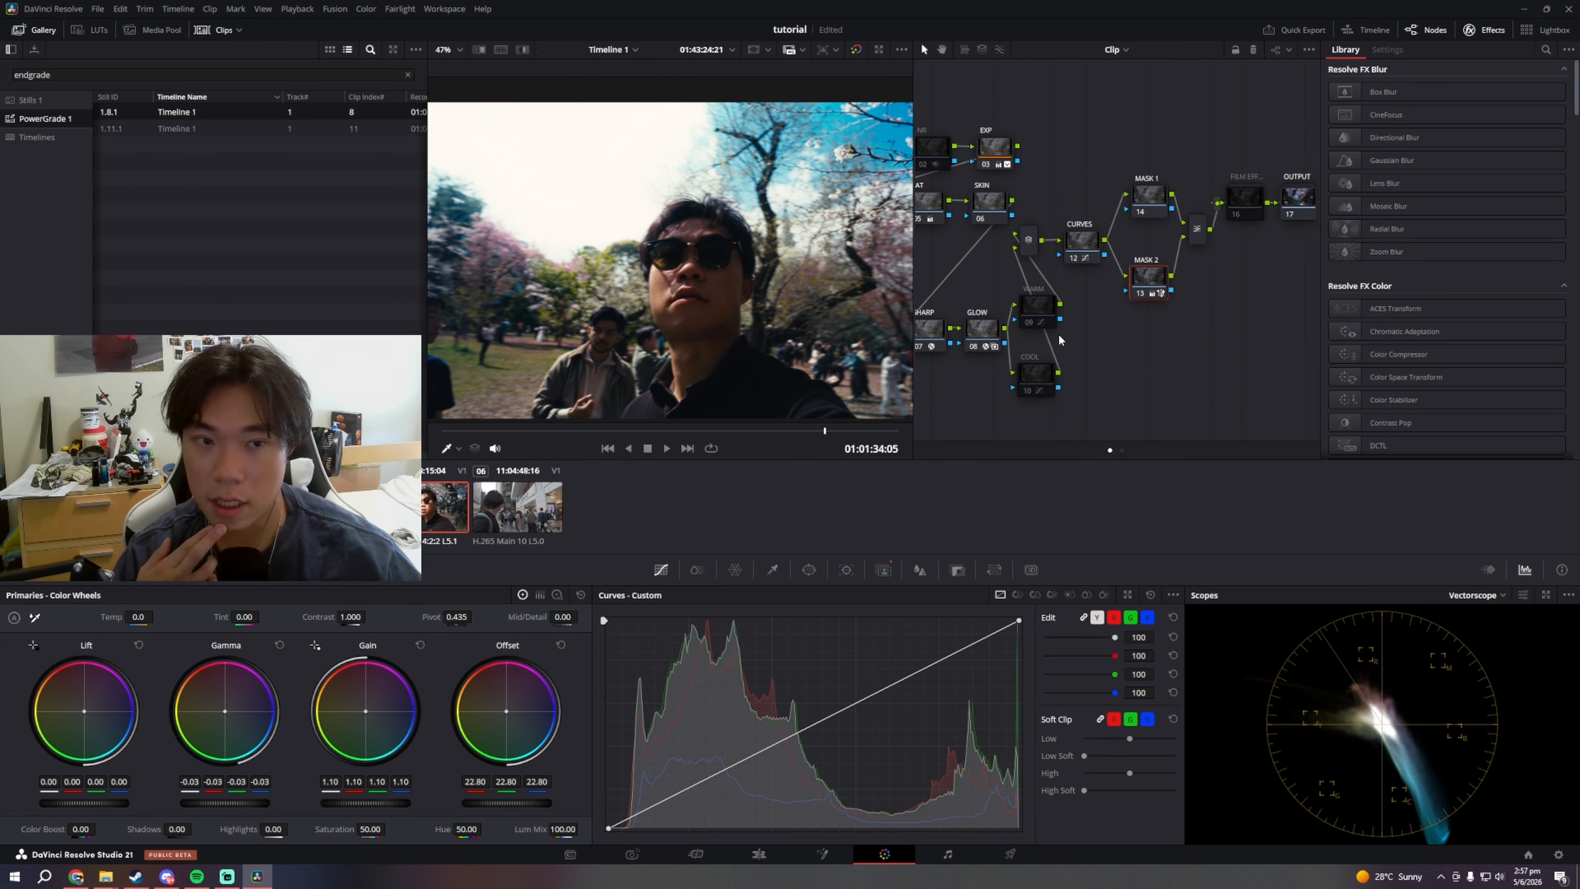
# Step: Switch to the ungraded street crowd clip and apply the ENDGRADE PowerGrade to it
pyautogui.click(542, 496)
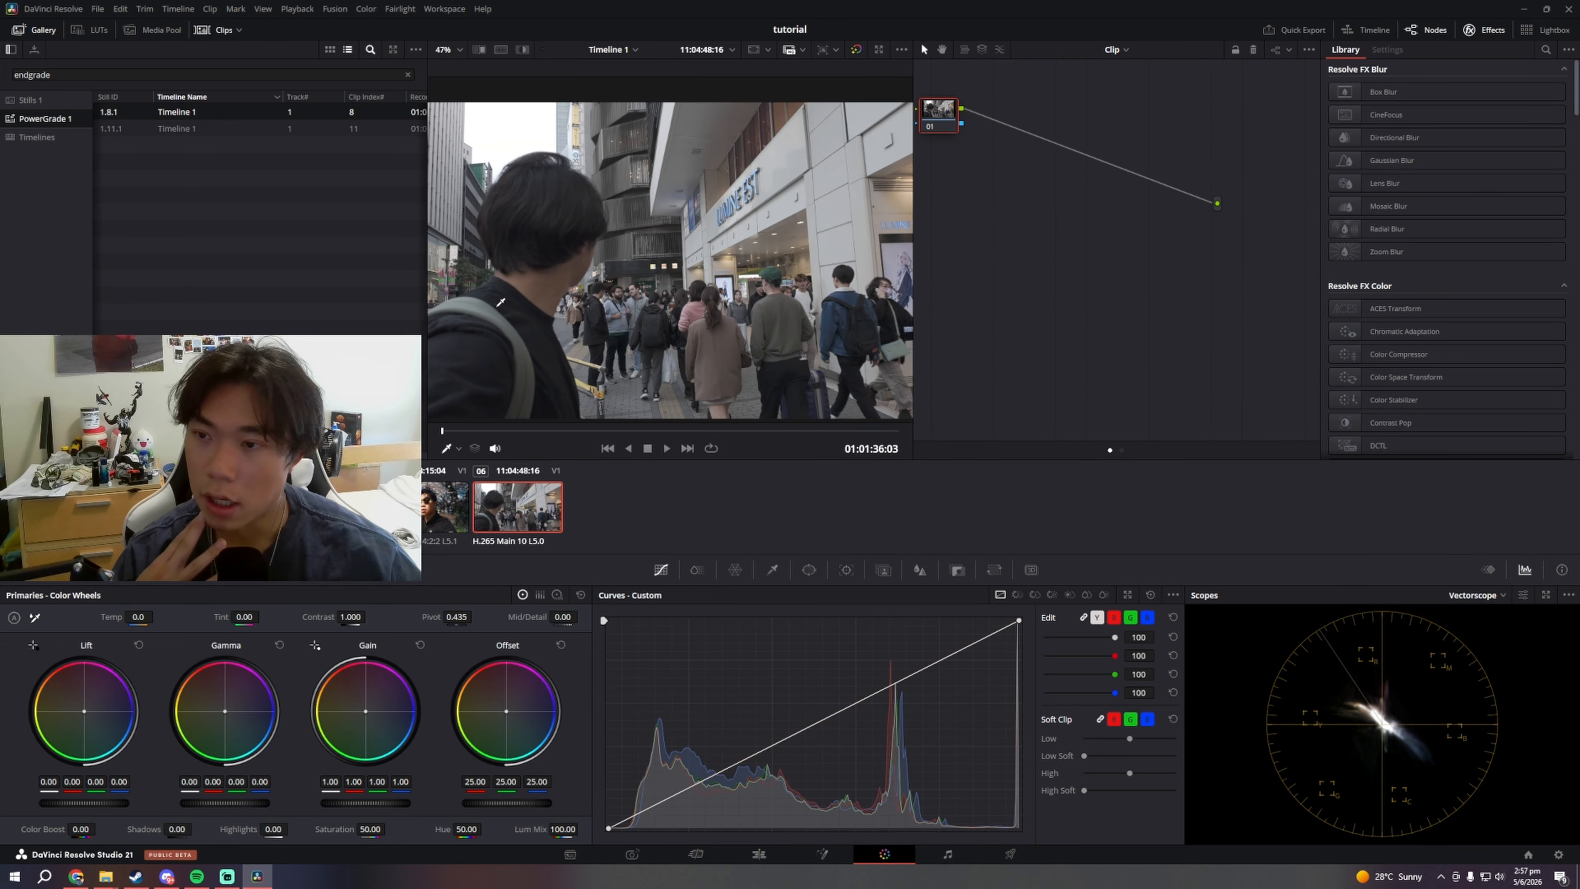
pyautogui.middleClick(225, 114)
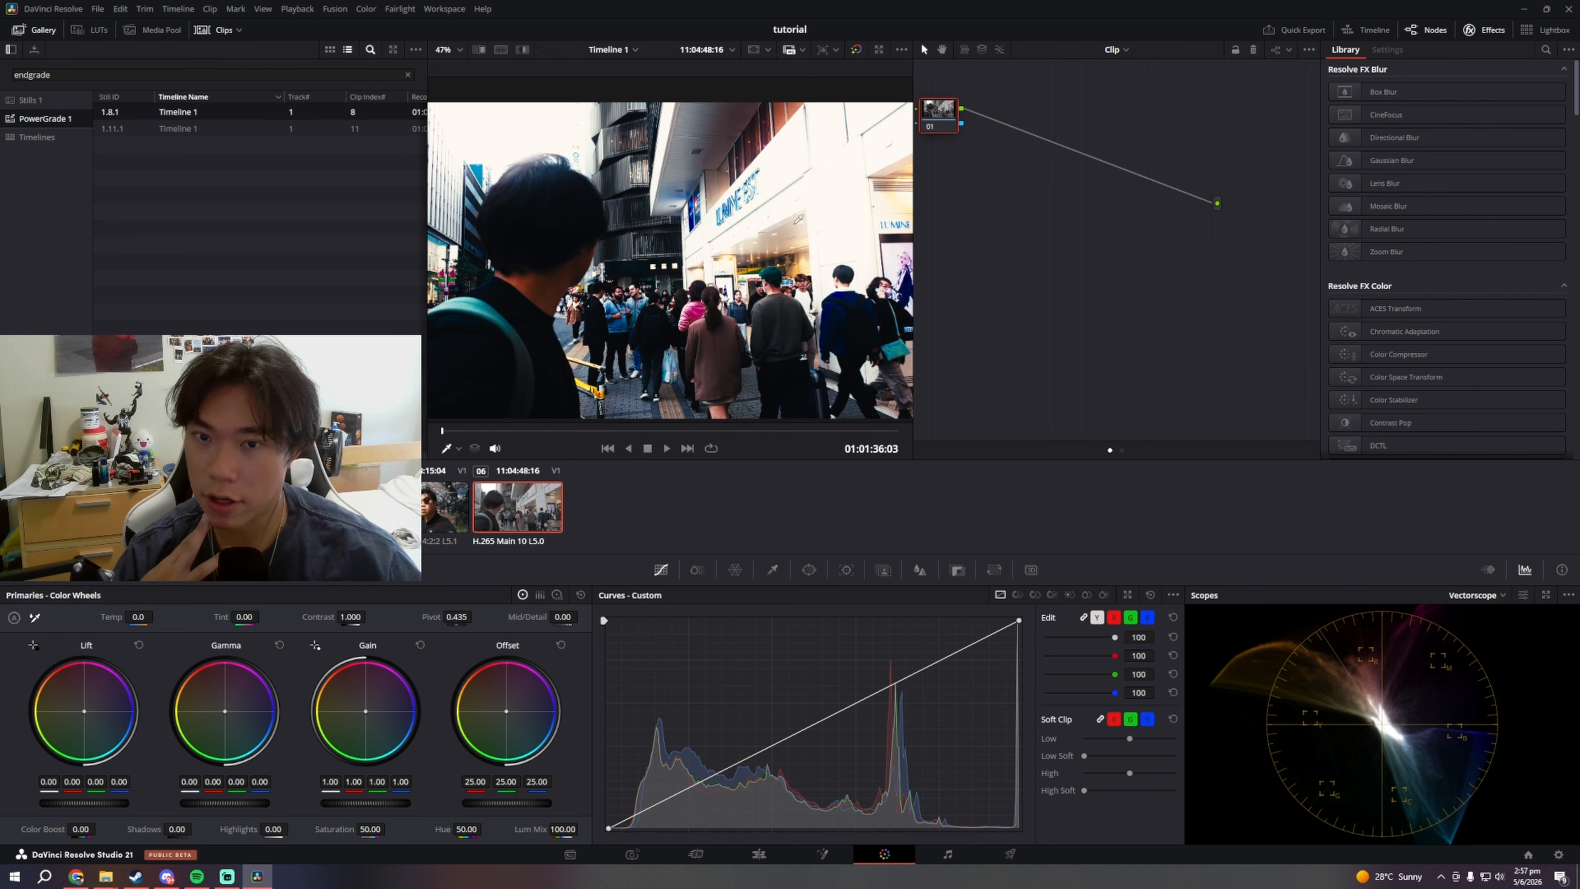
pyautogui.moveTo(1057, 116); pyautogui.dragTo(1191, 98)
# Step: Set the CST node's Input Color Space to DJI D-Gamut and its Input Gamma to Rec.709
pyautogui.click(992, 137)
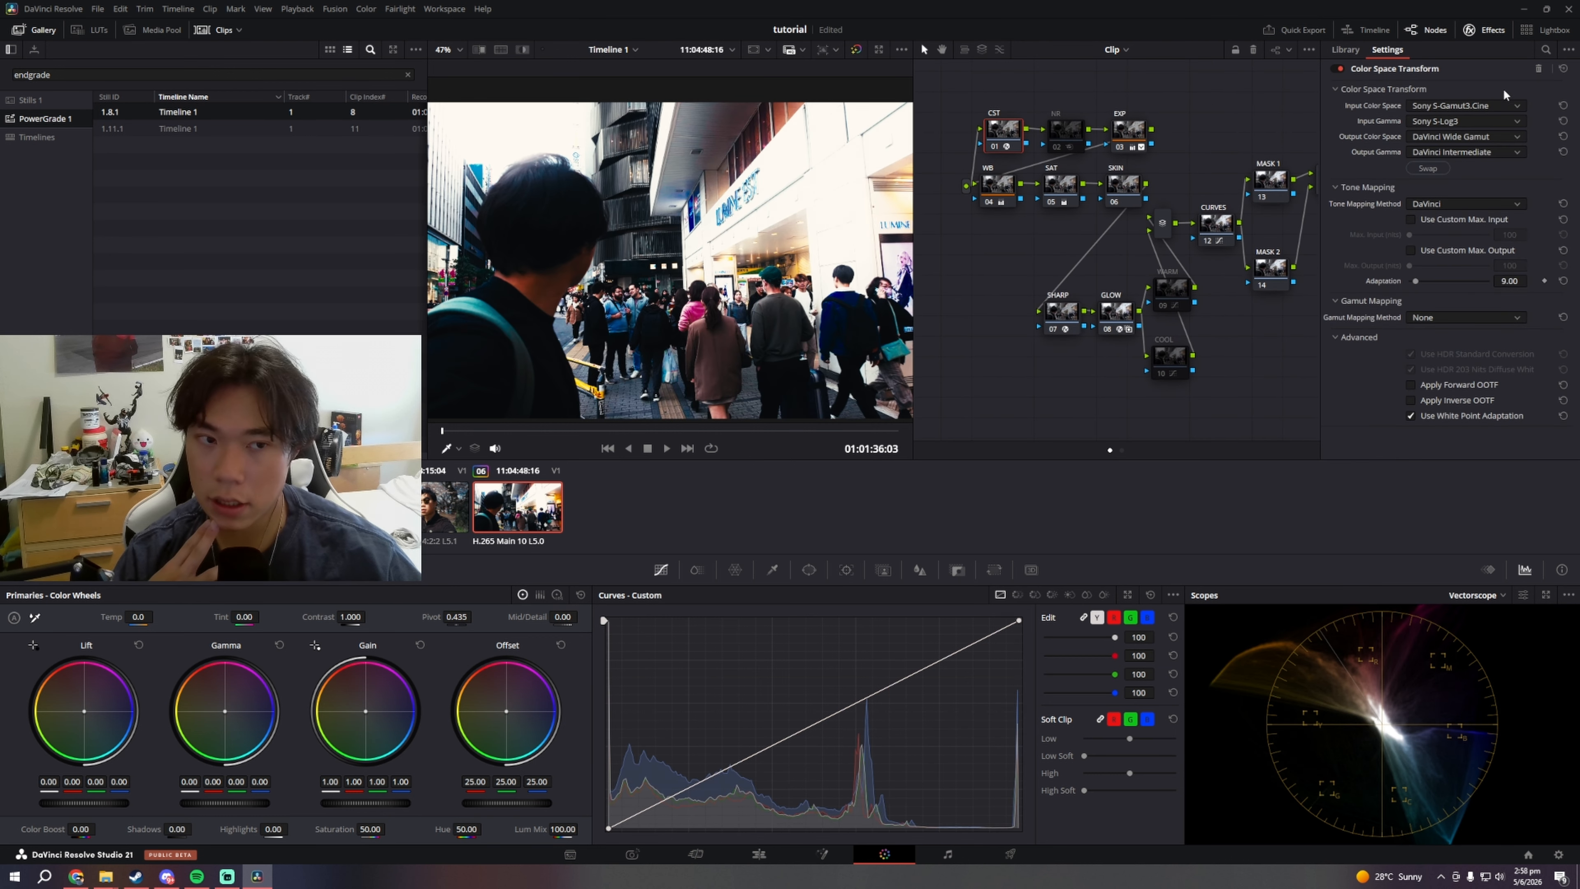
pyautogui.click(1494, 105)
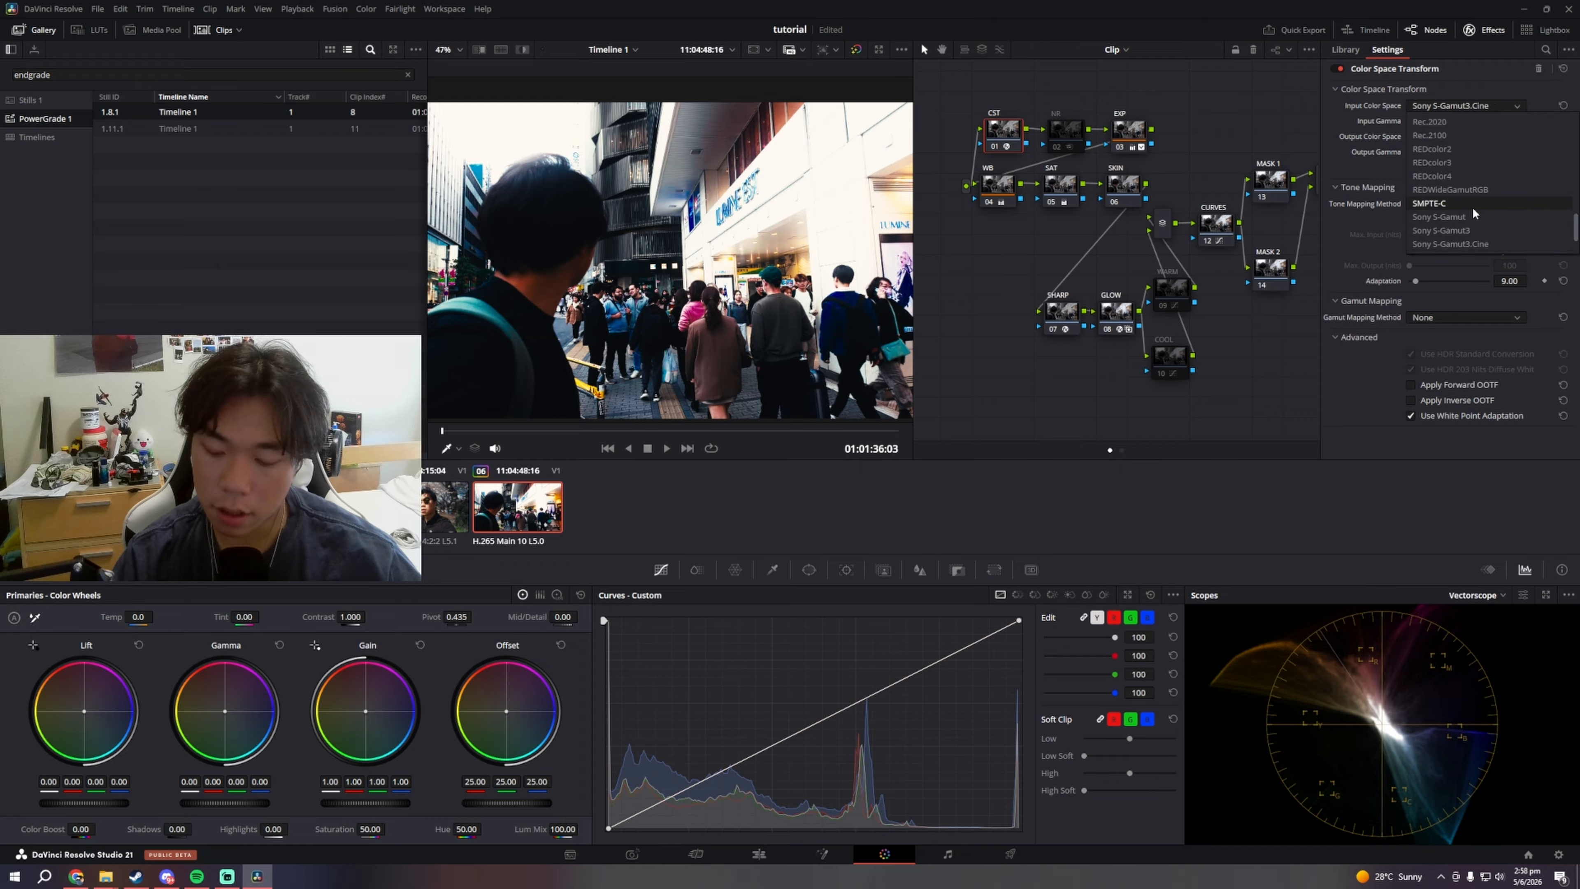
pyautogui.scroll(5, 1462, 202)
pyautogui.click(1450, 150)
pyautogui.click(1453, 126)
pyautogui.click(1456, 132)
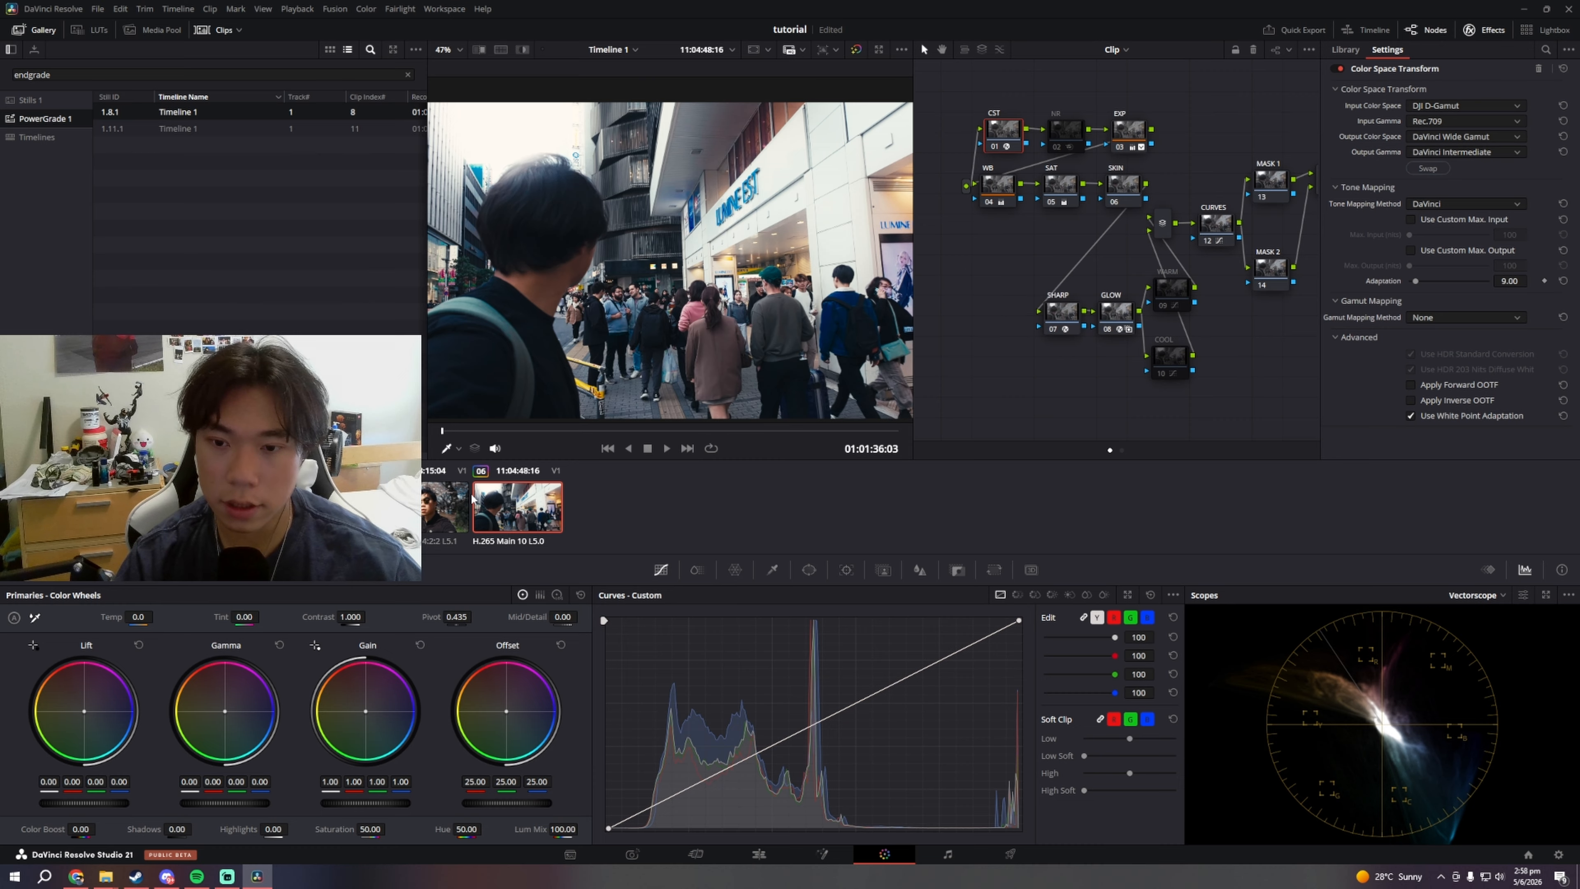
# Step: Find a frame showing the man's face and compare the image with the GLOW node enabled and disabled
pyautogui.click(539, 429)
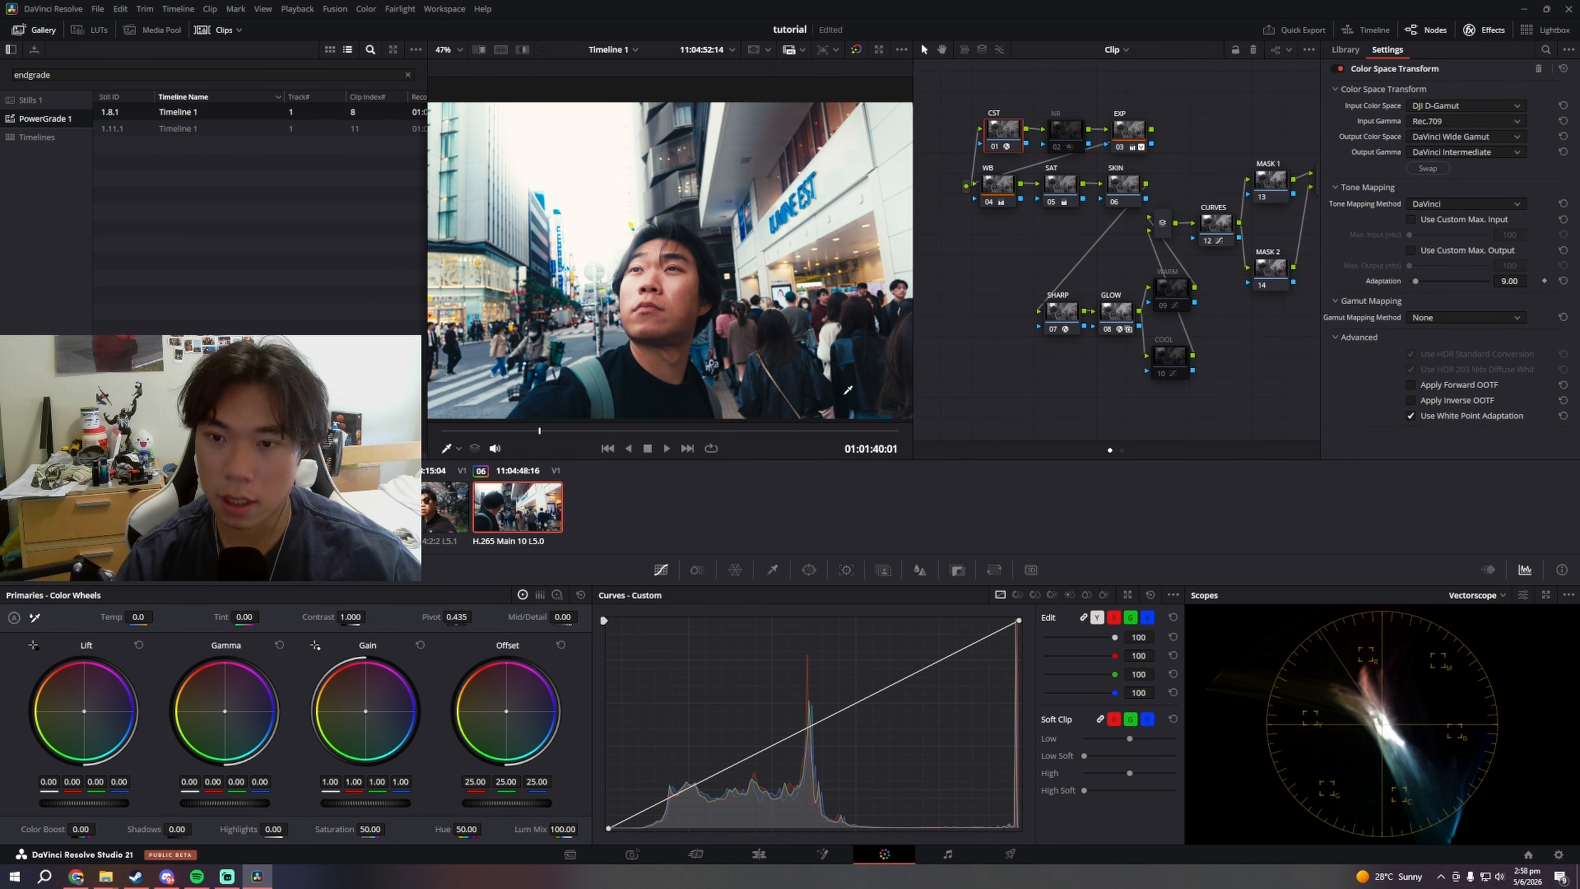
pyautogui.click(1115, 304)
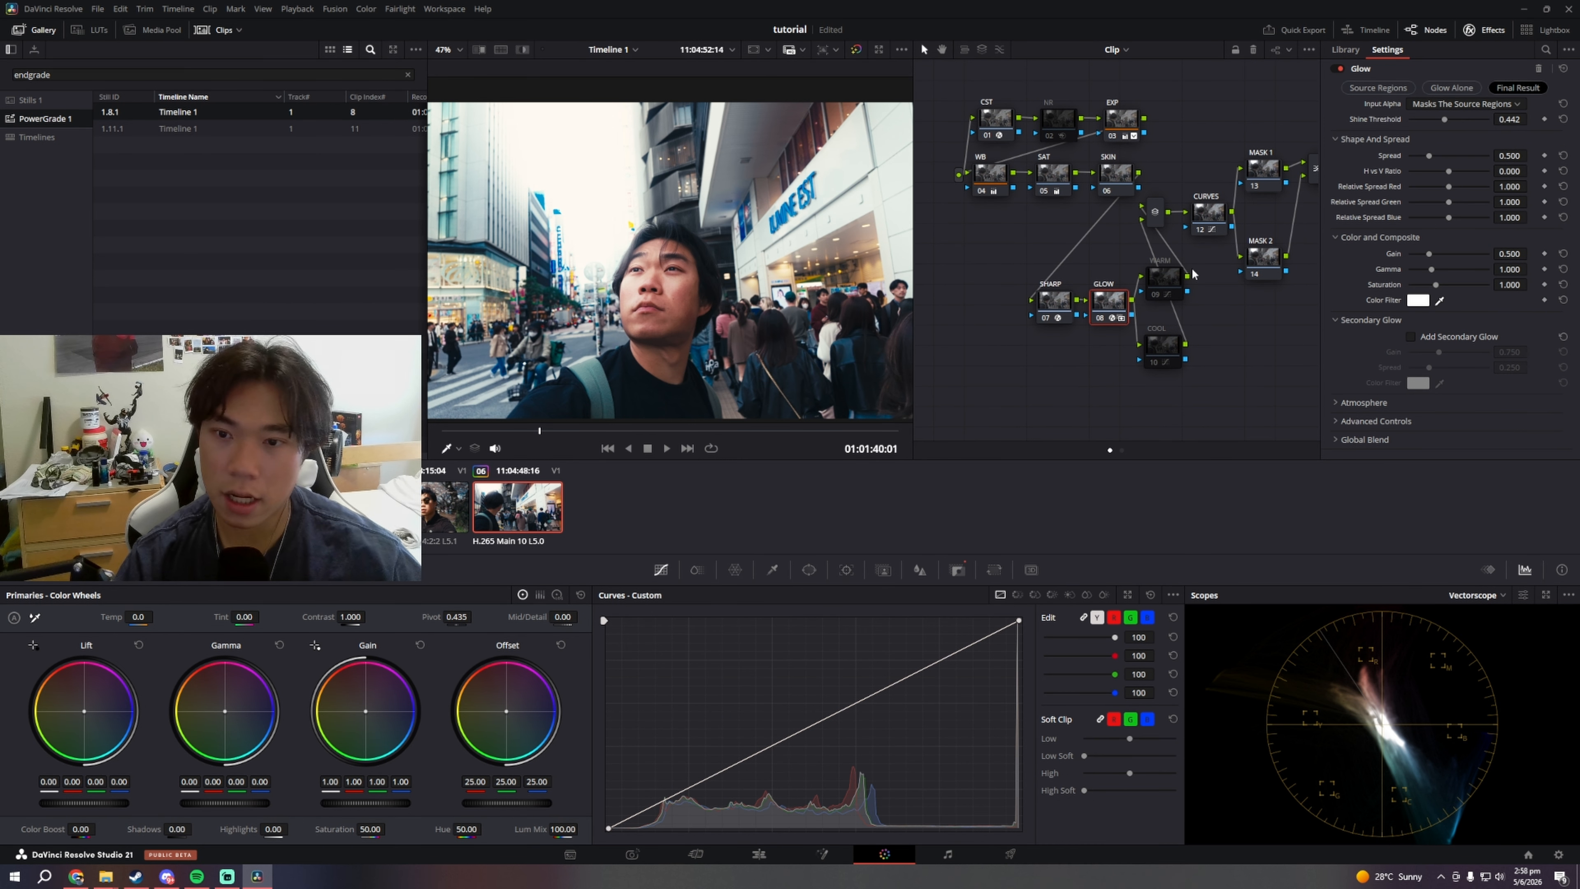
pyautogui.hotkey('ctrl', 'd')
pyautogui.hotkey('ctrl', 'd')
pyautogui.hotkey('ctrl', 'd')
pyautogui.hotkey('ctrl', 'd')
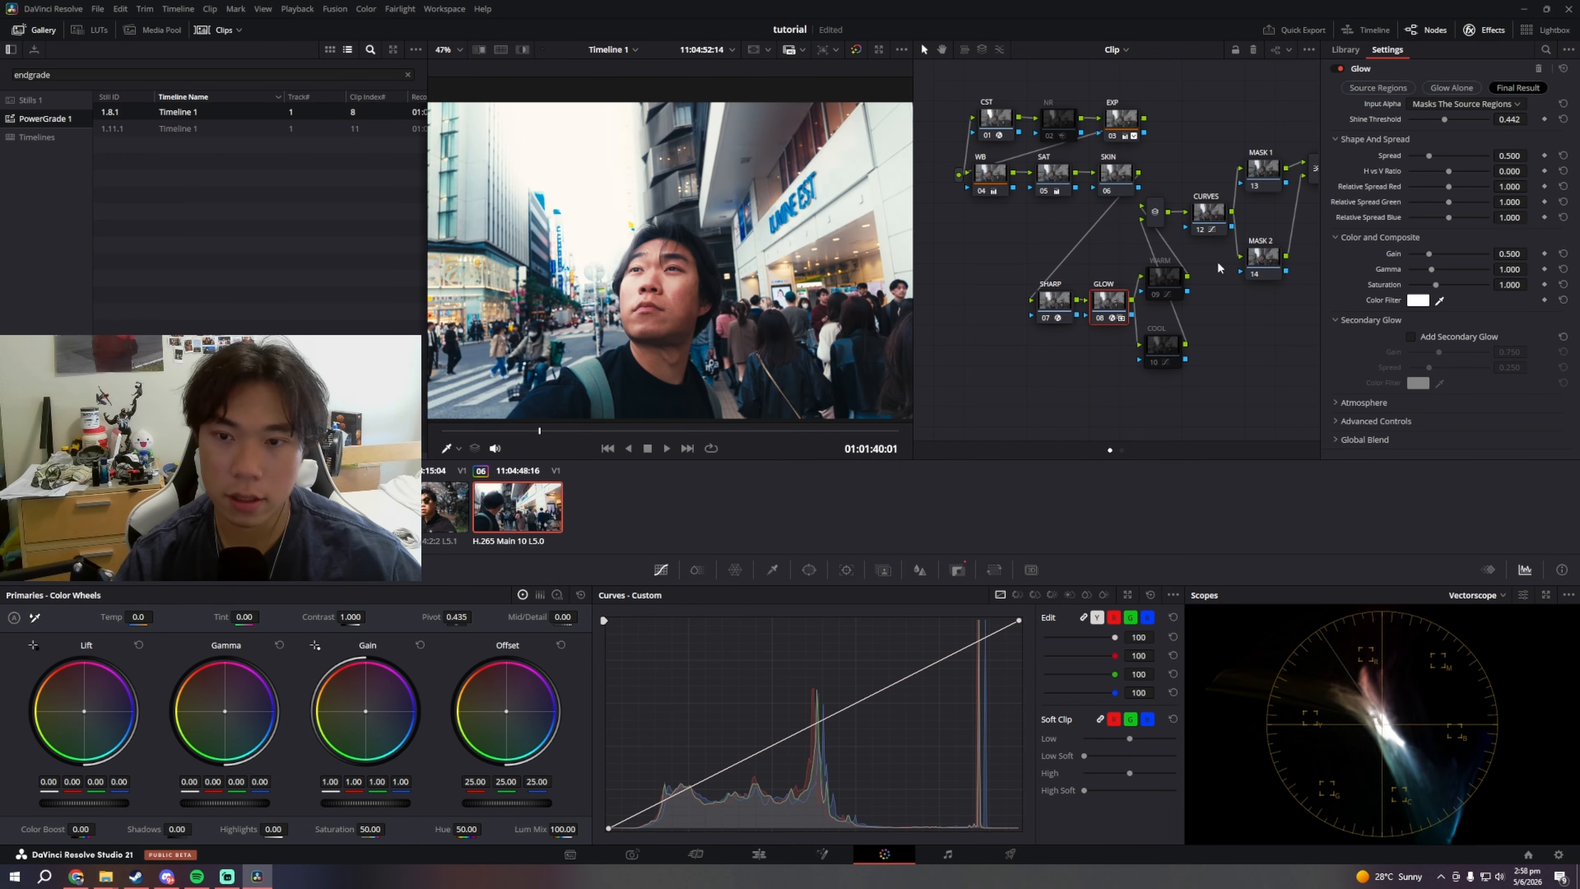
pyautogui.hotkey('ctrl', 'd')
pyautogui.hotkey('ctrl', 'd')
pyautogui.hotkey('ctrl', 'd')
pyautogui.hotkey('ctrl', 'd')
# Step: Raise the Glow Spread to 2.000, disable the GLOW node and scrub further through the street clip
pyautogui.moveTo(1429, 155); pyautogui.dragTo(1559, 158)
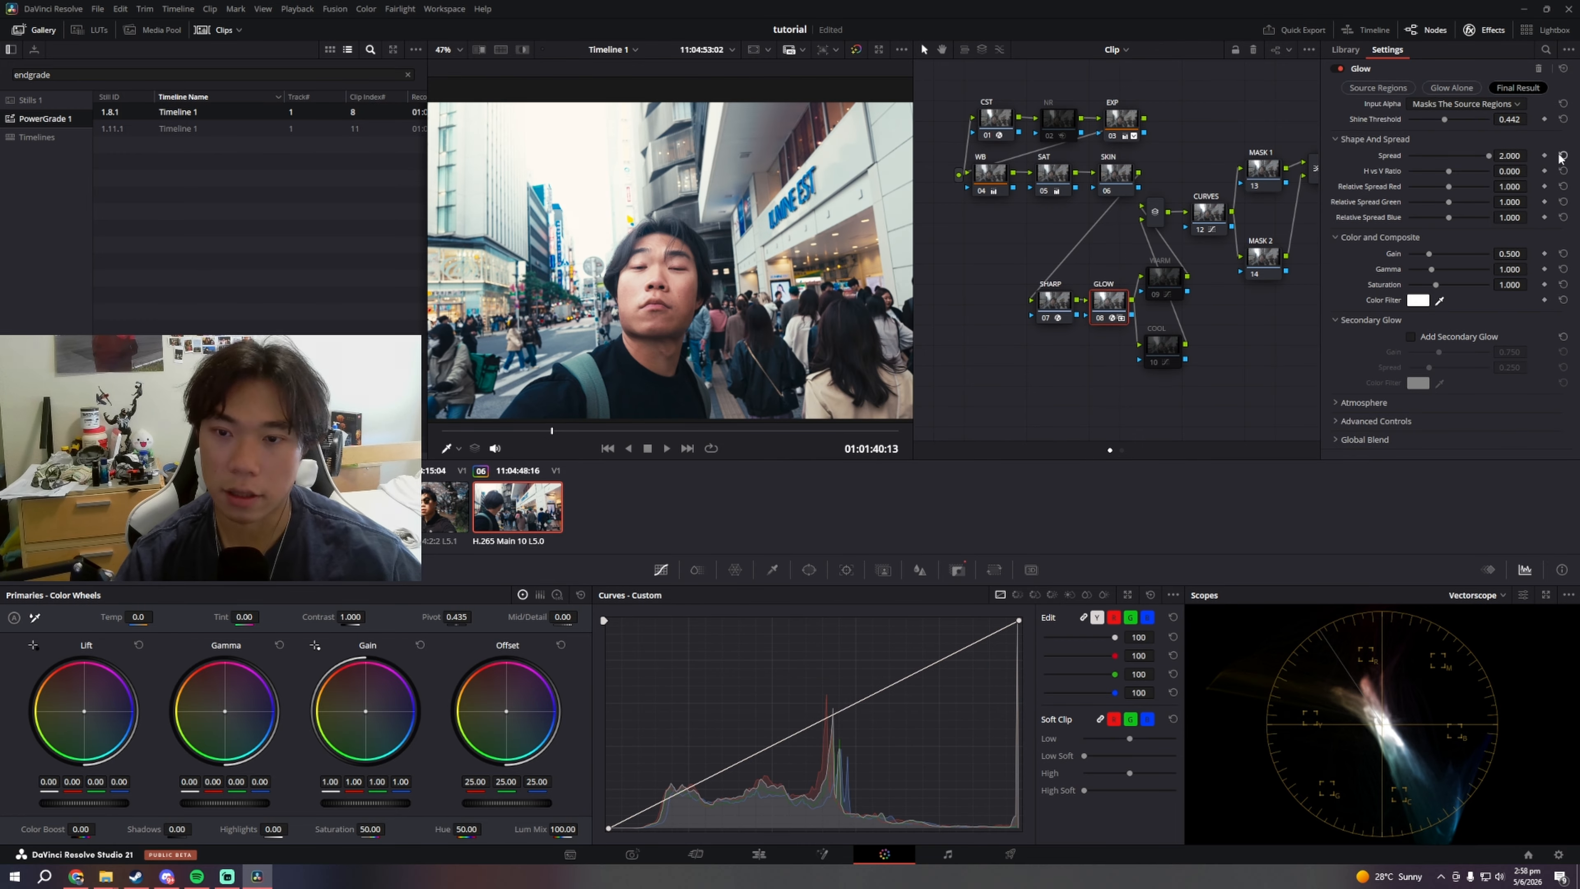
pyautogui.hotkey('ctrl', 'd')
pyautogui.press('space')
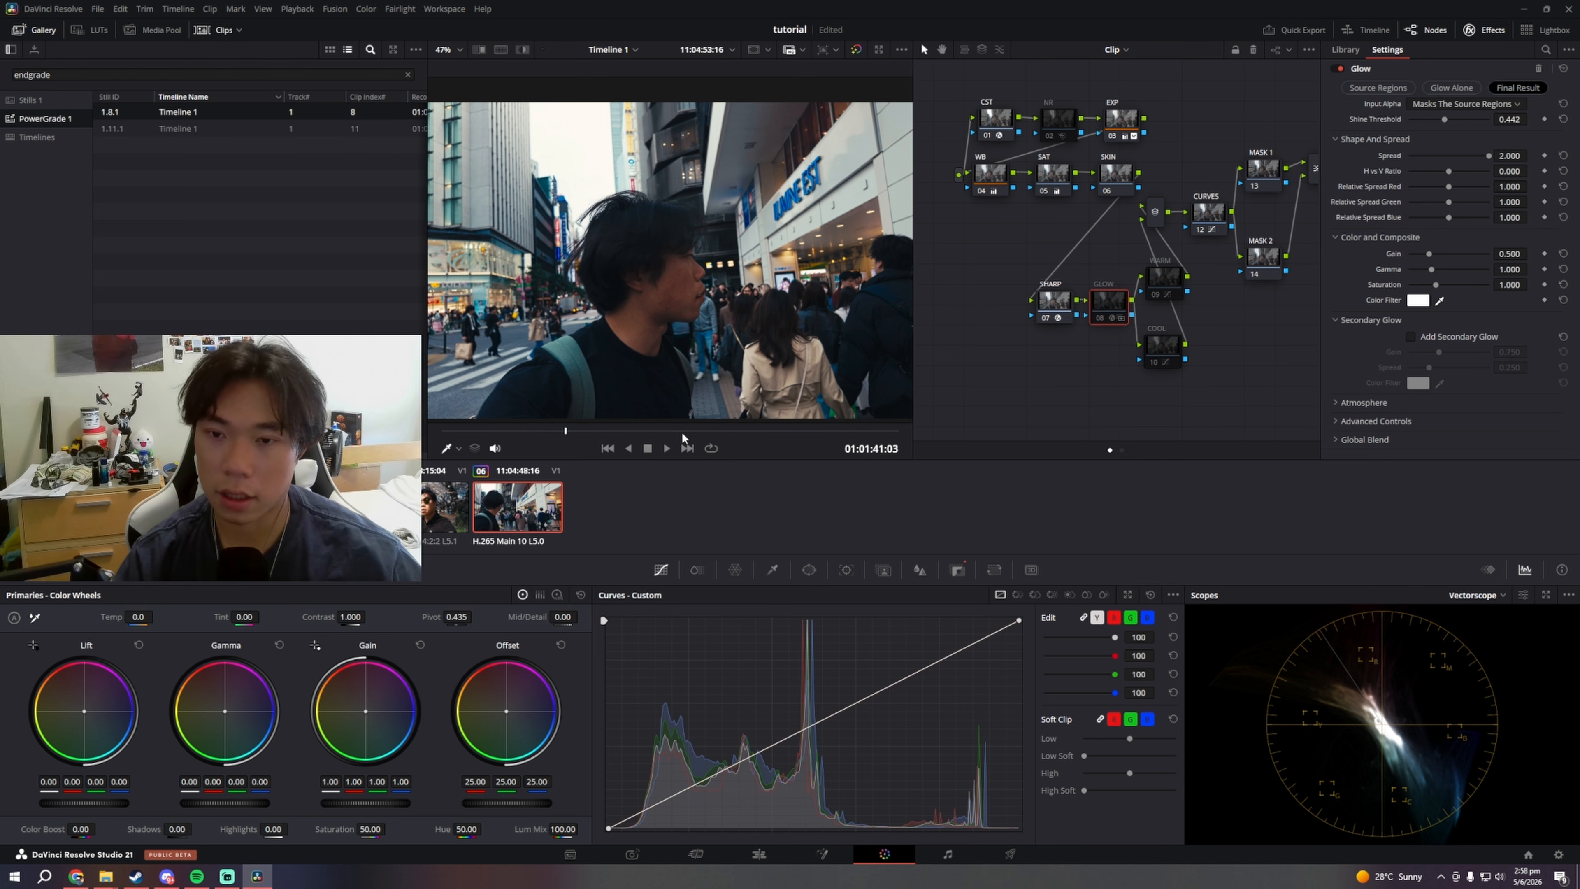
pyautogui.moveTo(568, 430); pyautogui.dragTo(743, 430)
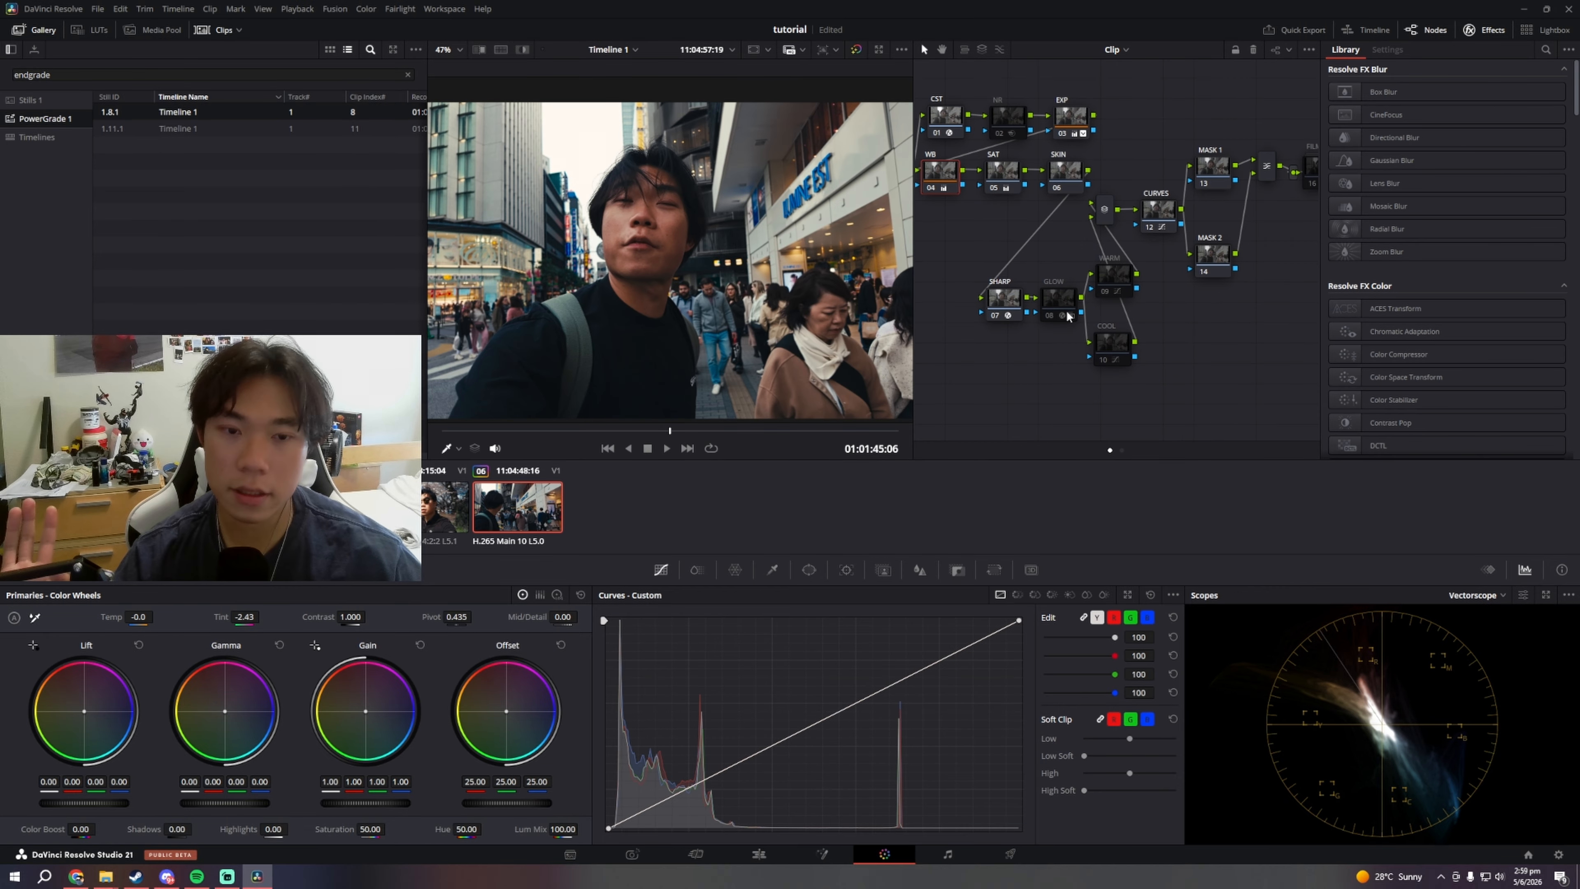
# Step: Preview the warm look by enabling the WARM node, playing the clip and disabling the node again
pyautogui.click(1065, 301)
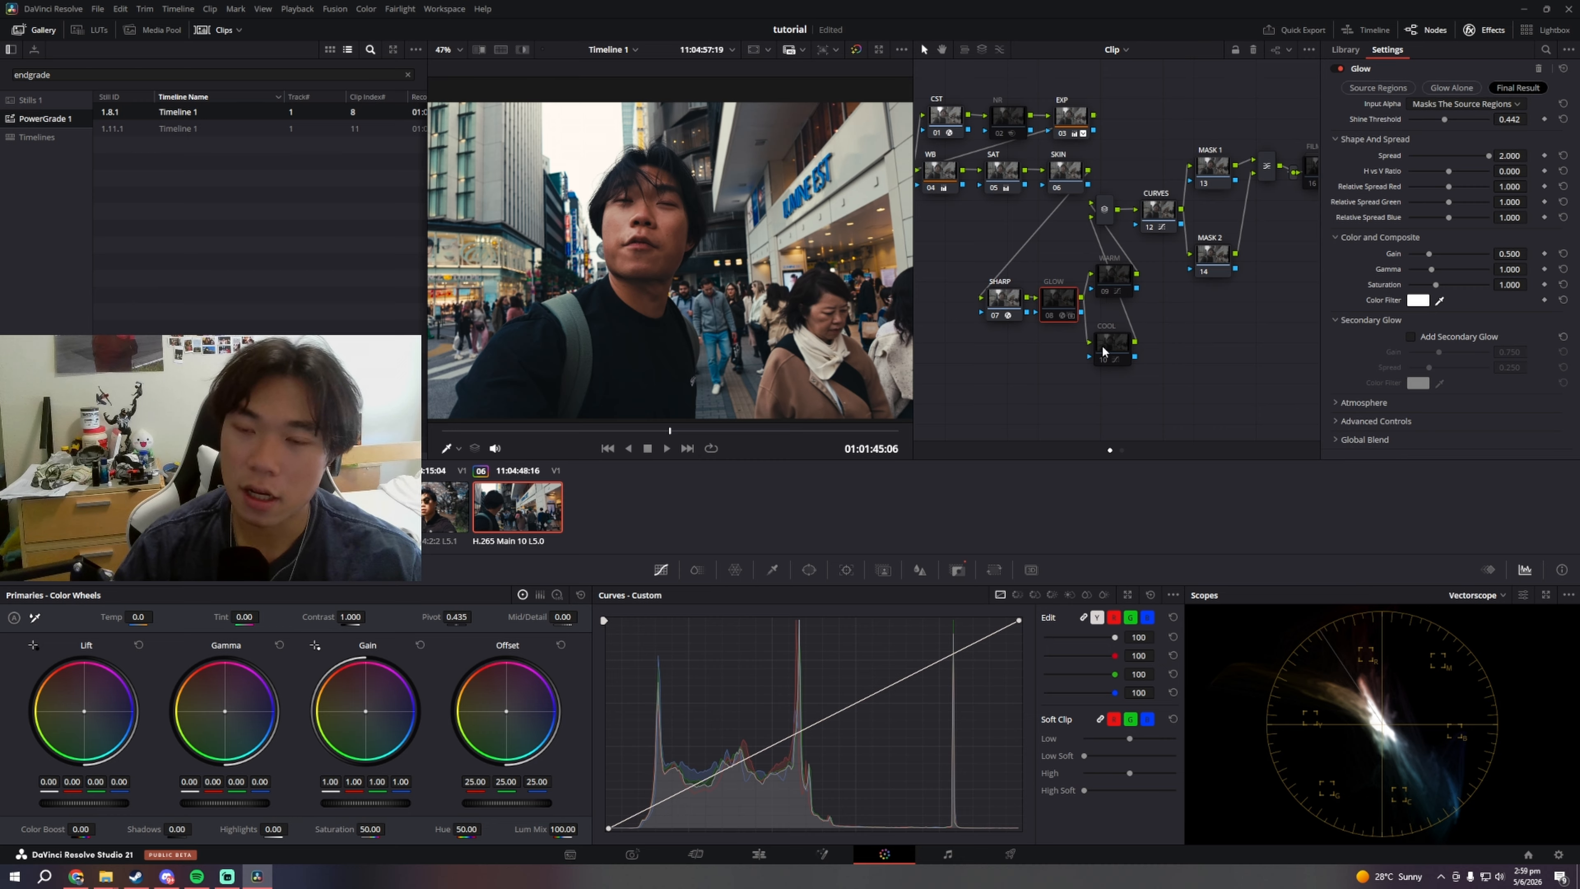
pyautogui.click(1105, 291)
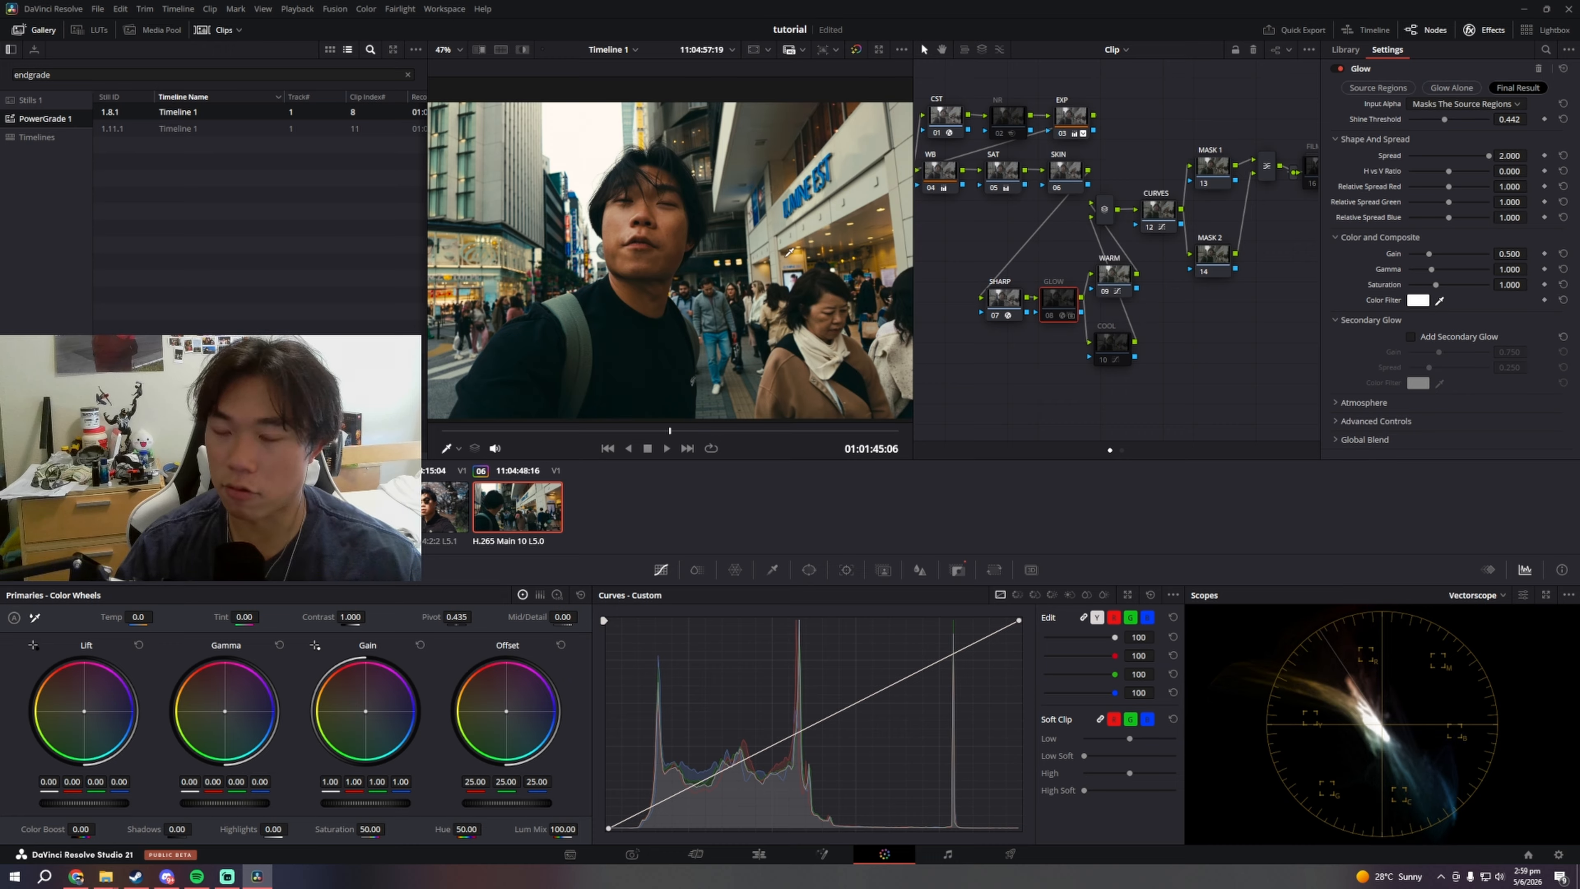
pyautogui.press('space')
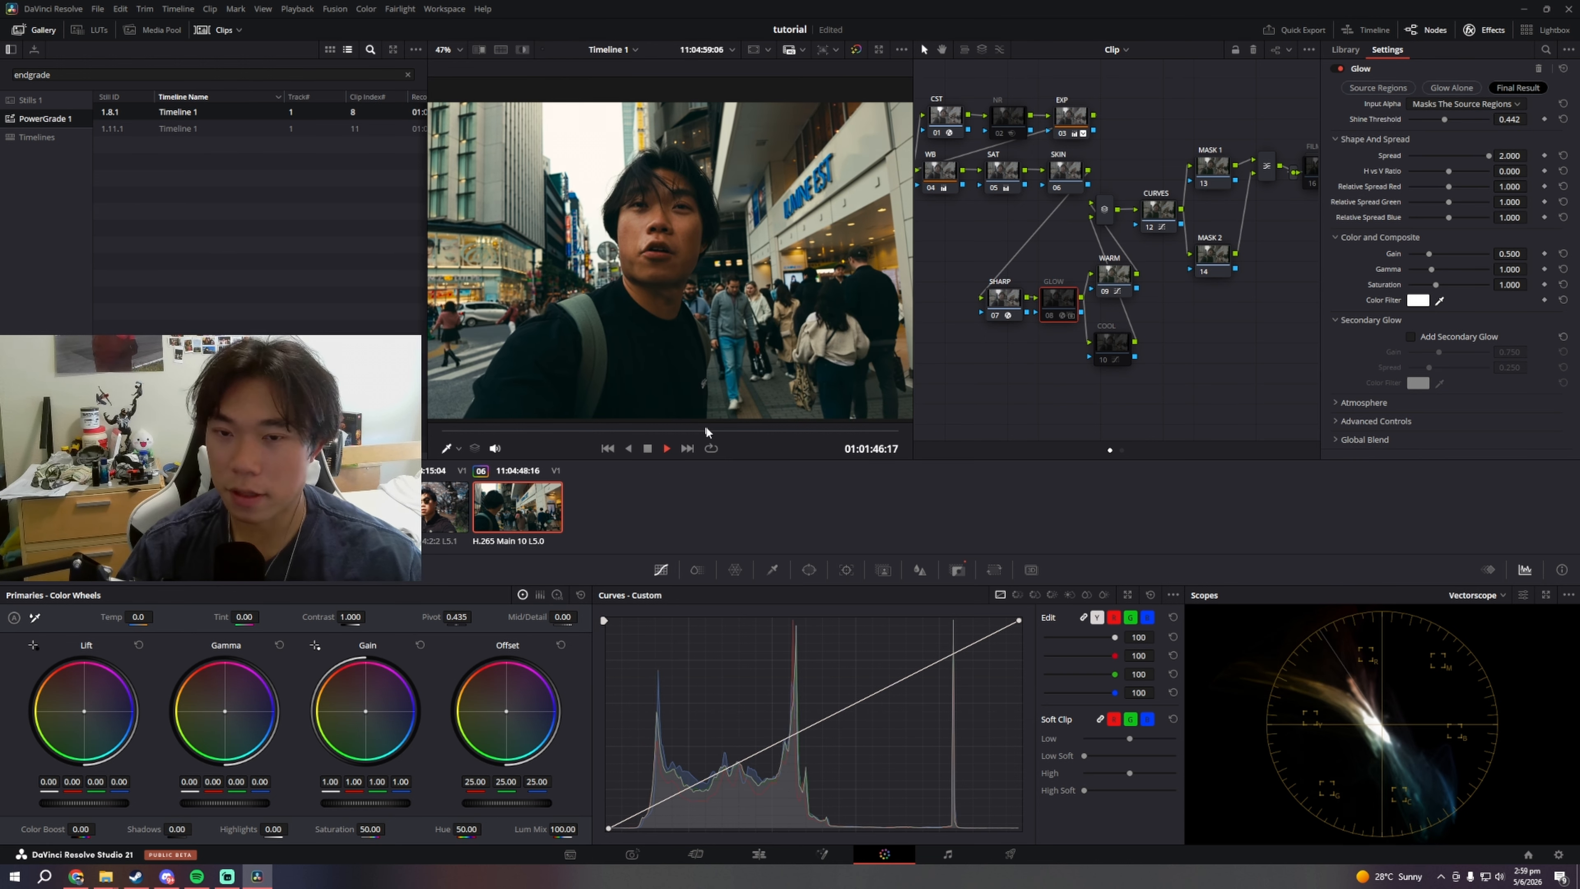
pyautogui.press('space')
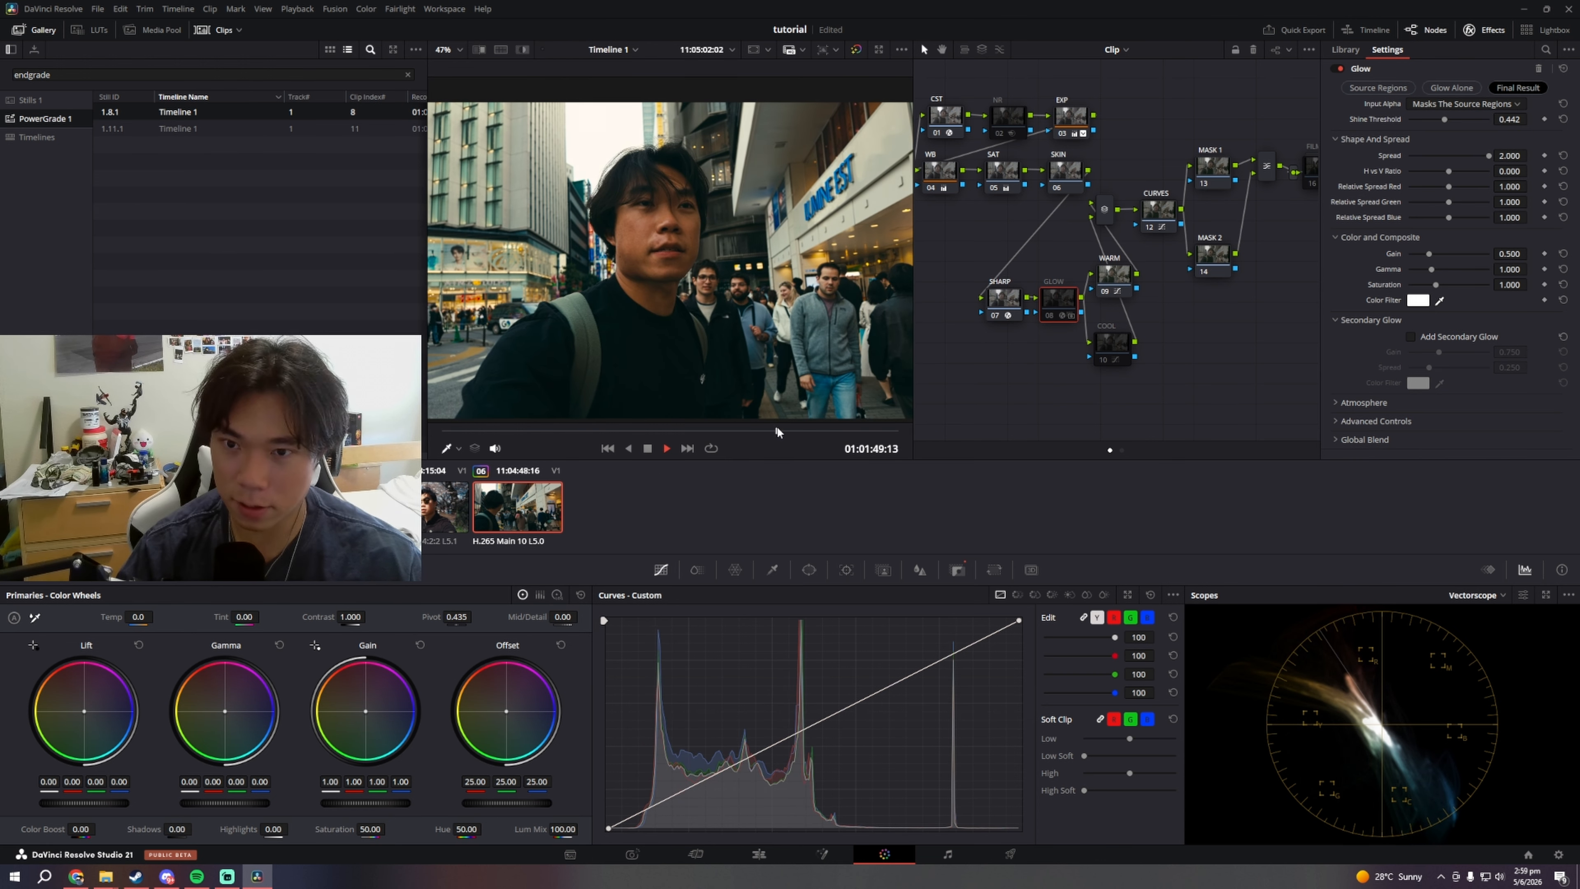
pyautogui.click(1107, 293)
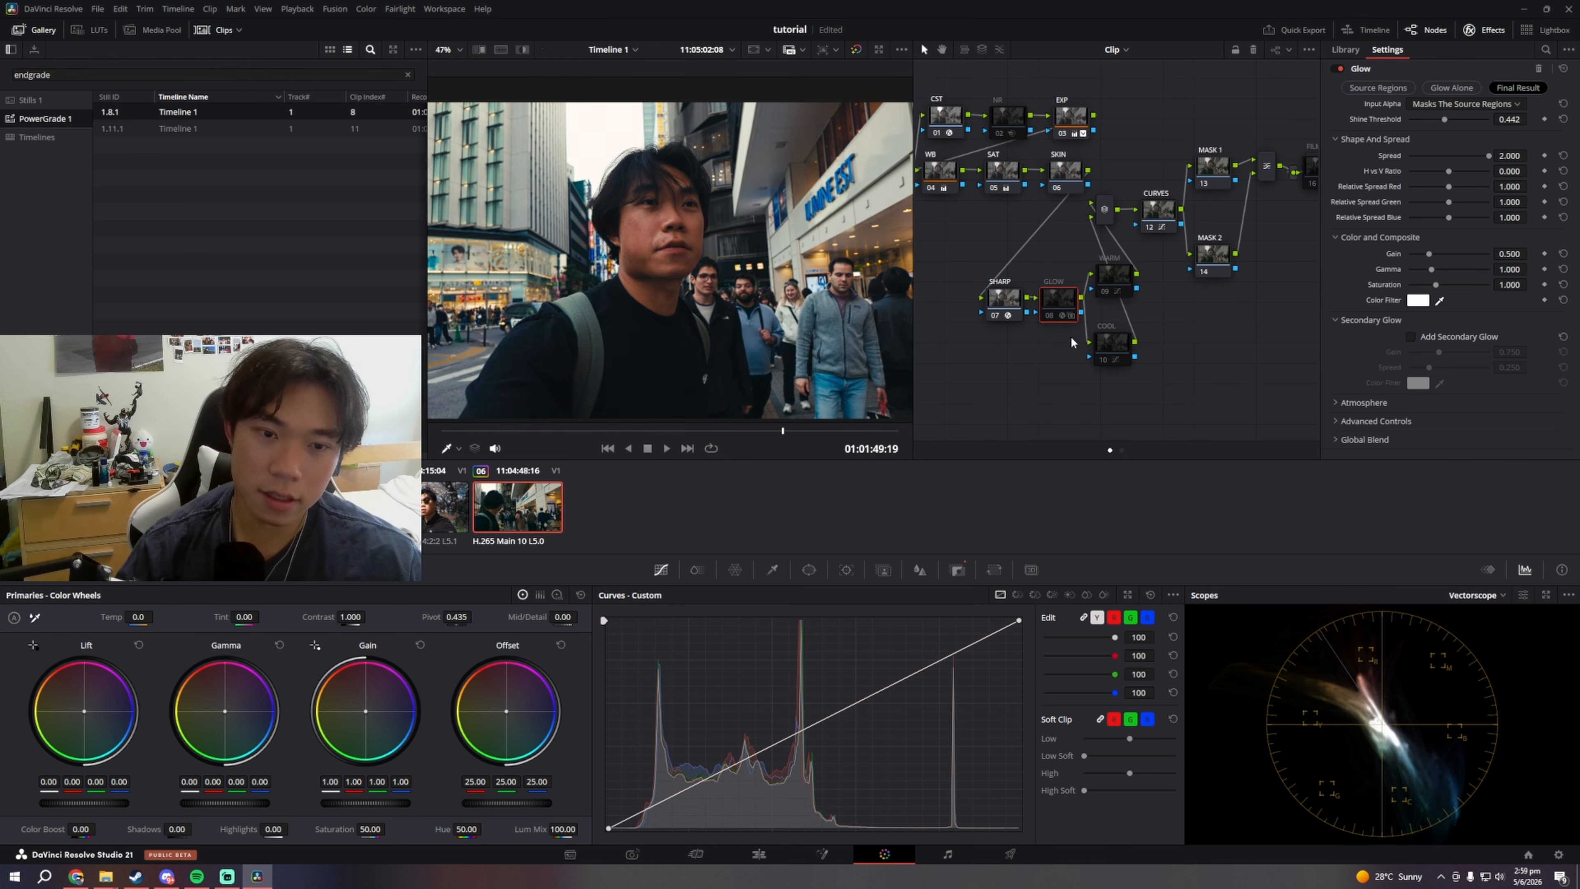
# Step: Preview the COOL node on another frame, compare it with WARM and leave both nodes disabled
pyautogui.click(1104, 361)
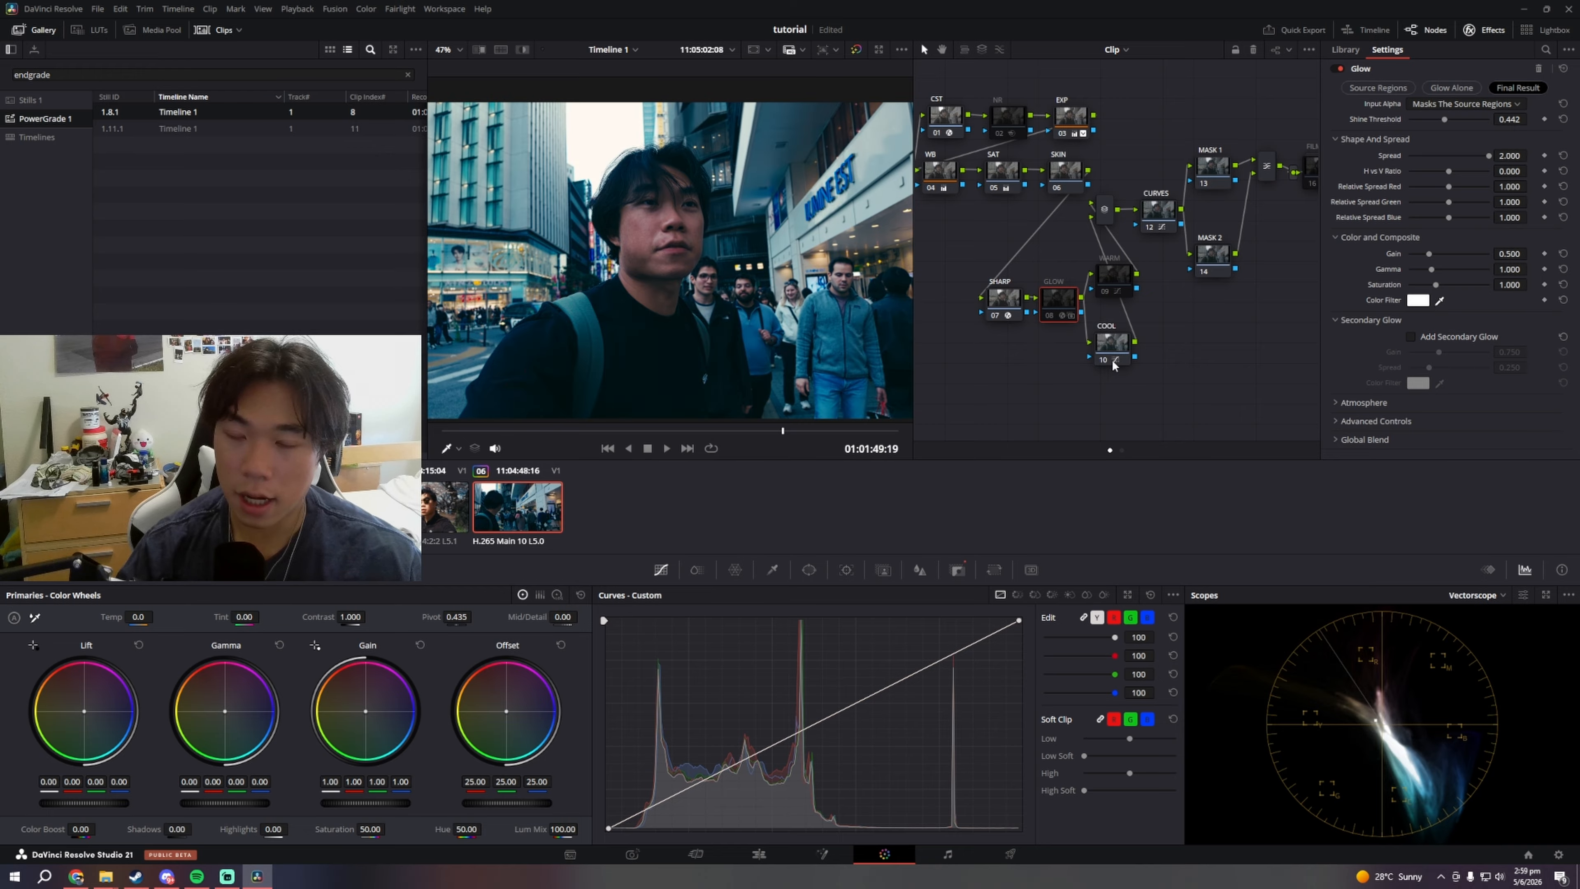
pyautogui.moveTo(702, 429)
pyautogui.mouseDown()
pyautogui.moveTo(724, 429)
pyautogui.moveTo(631, 430)
pyautogui.moveTo(729, 430)
pyautogui.mouseUp()
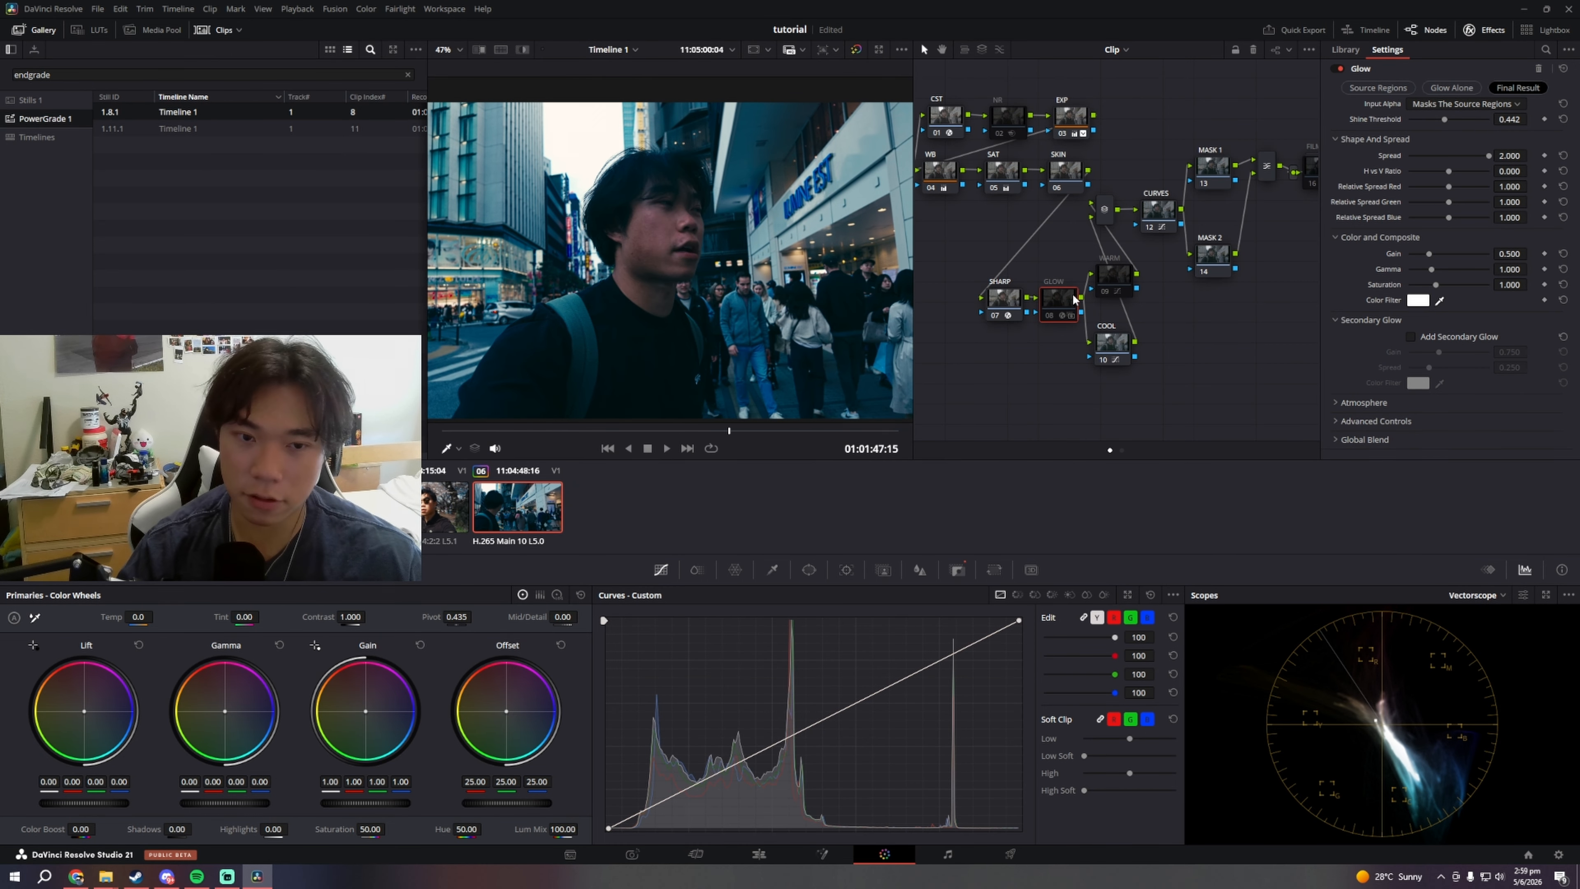
pyautogui.click(1104, 361)
pyautogui.click(1106, 292)
pyautogui.click(1106, 292)
pyautogui.click(1104, 360)
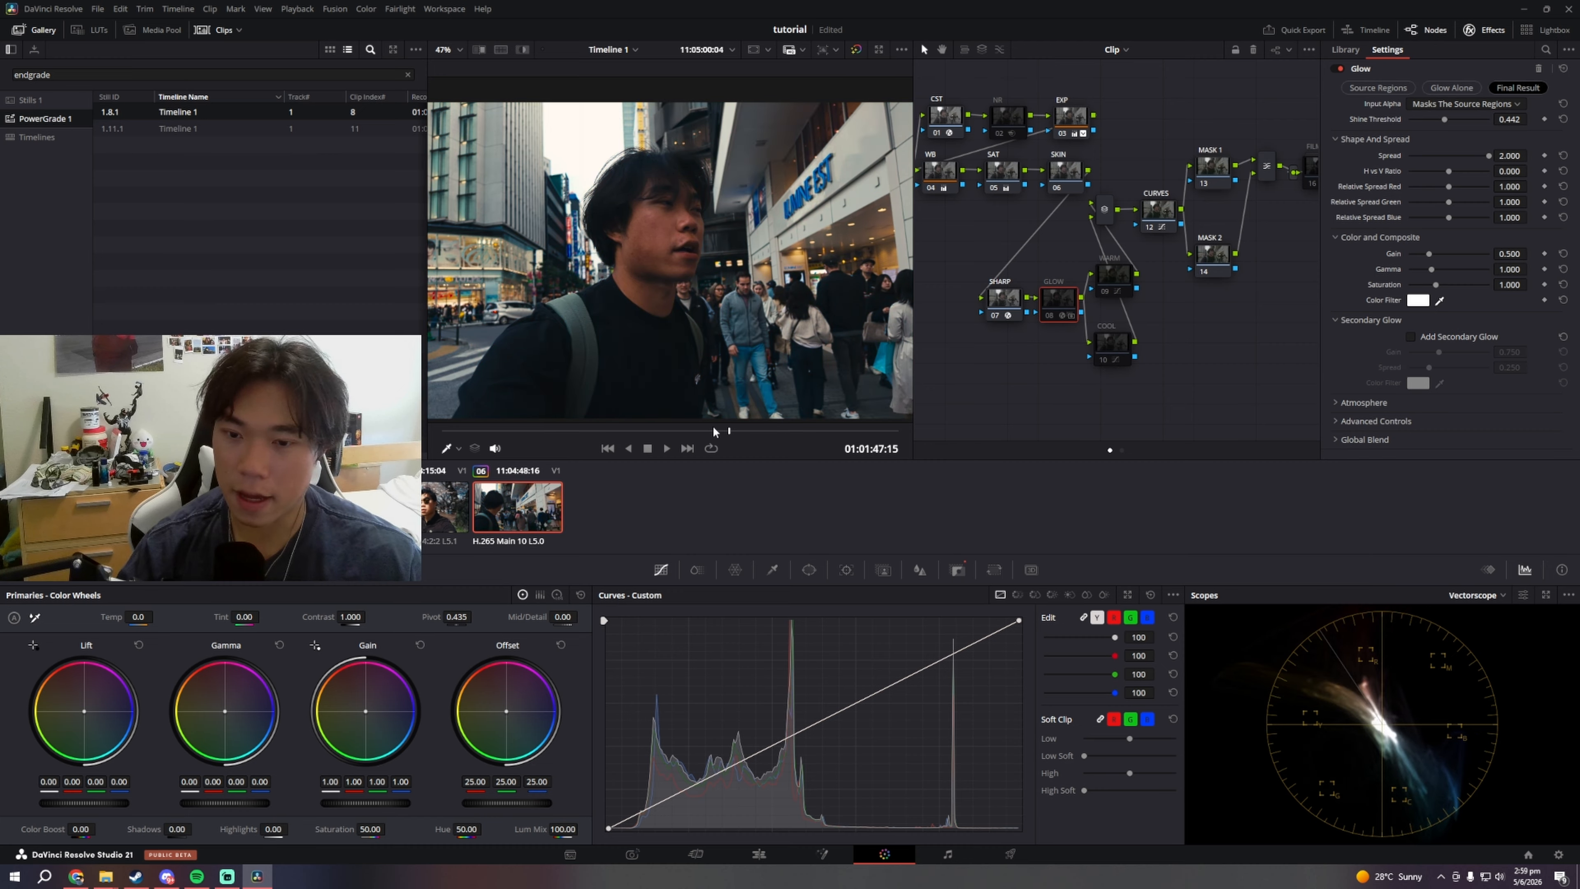
# Step: Preview the COOL node on an earlier frame of the street clip and disable it again
pyautogui.click(1104, 360)
pyautogui.moveTo(803, 430); pyautogui.dragTo(618, 414)
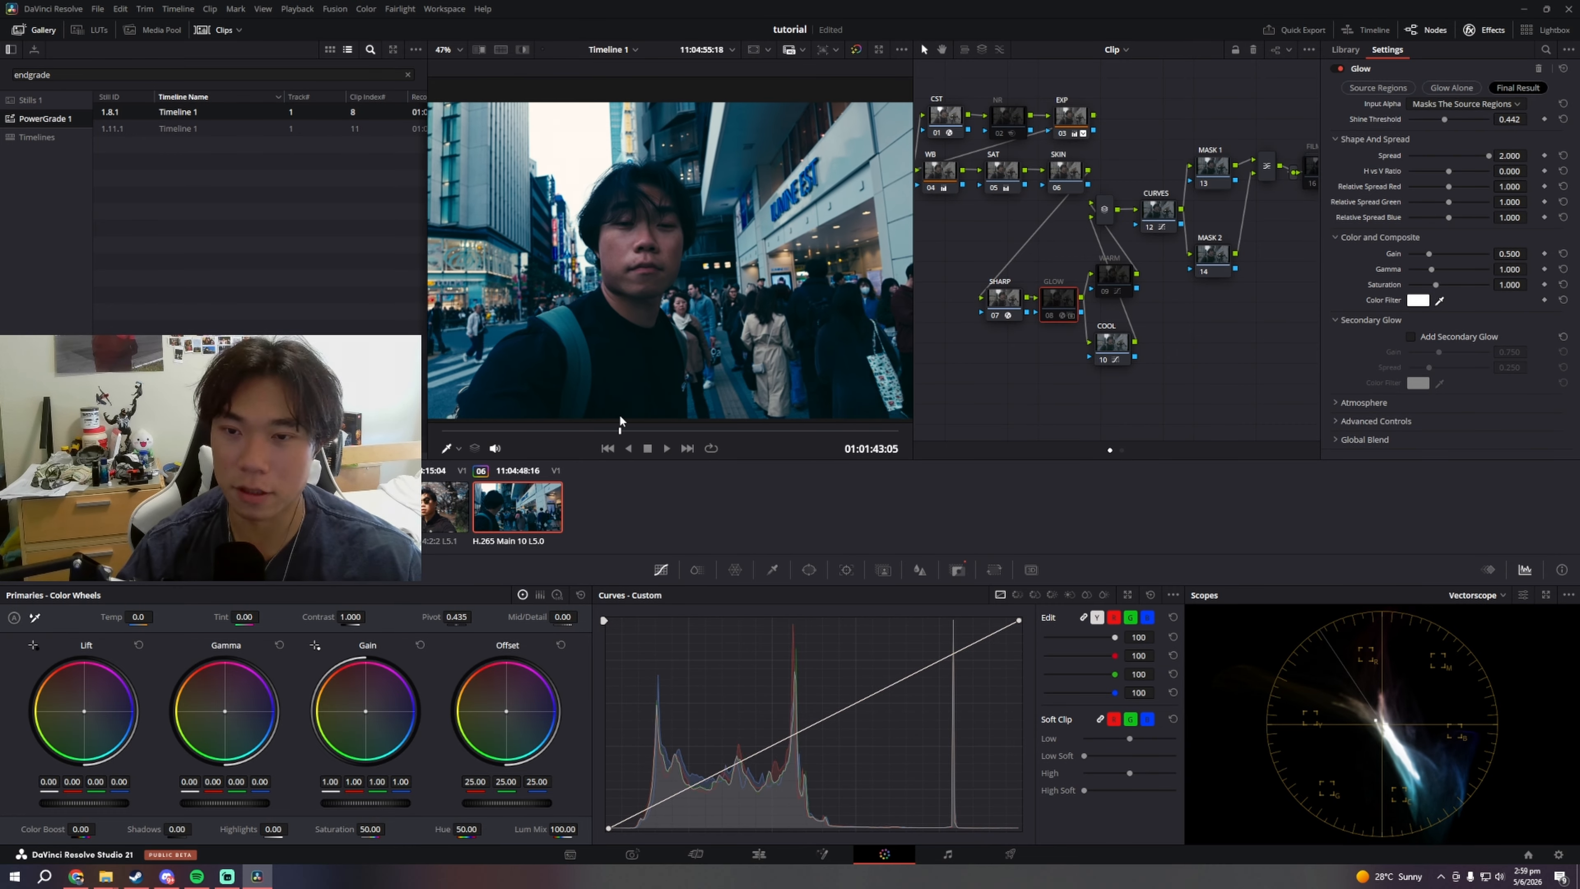
pyautogui.click(1102, 360)
pyautogui.click(1103, 359)
# Step: Enable the WARM node and scrub forward through the street clip to check the warm look
pyautogui.click(1104, 291)
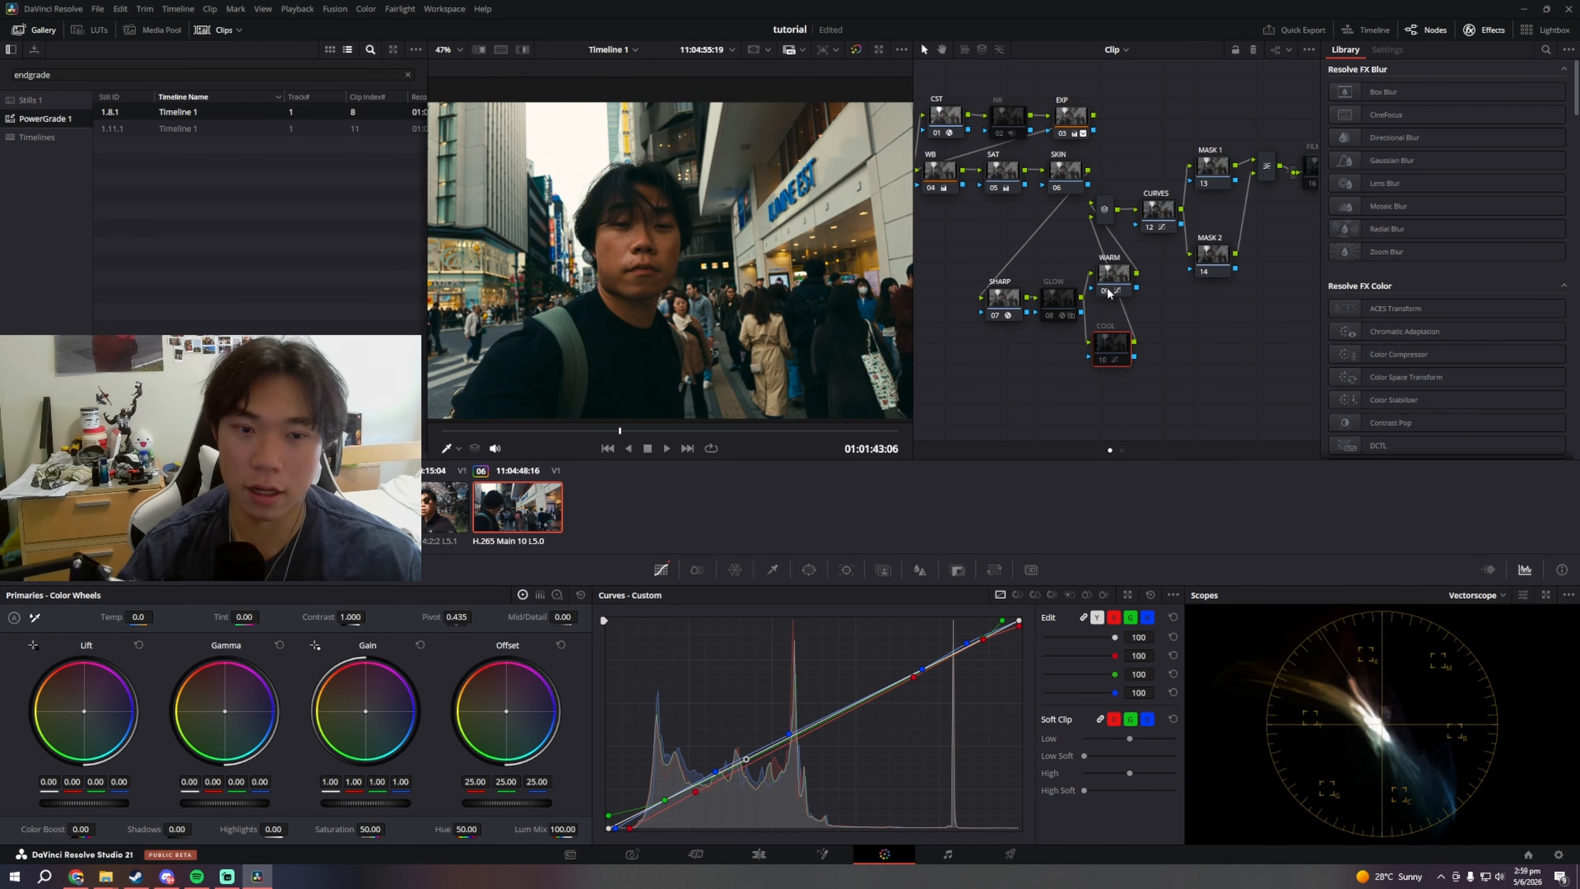
pyautogui.click(673, 429)
pyautogui.moveTo(674, 430); pyautogui.dragTo(845, 415)
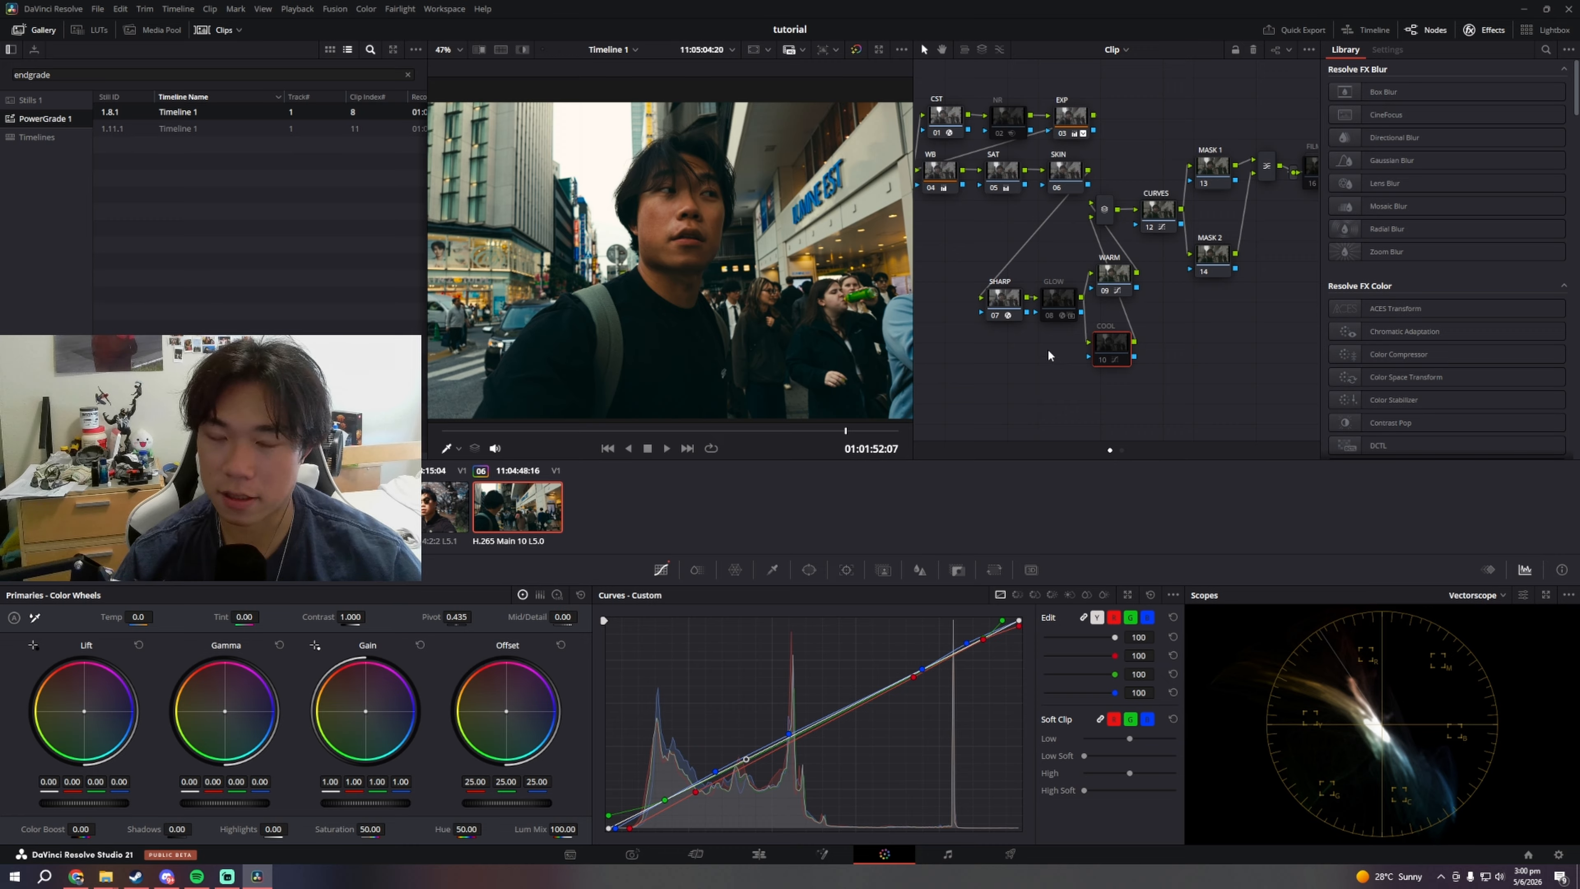
# Step: Select the EXP node in the street clip's node graph and toggle the WARM node
pyautogui.click(1064, 123)
pyautogui.moveTo(1065, 123); pyautogui.dragTo(1067, 116)
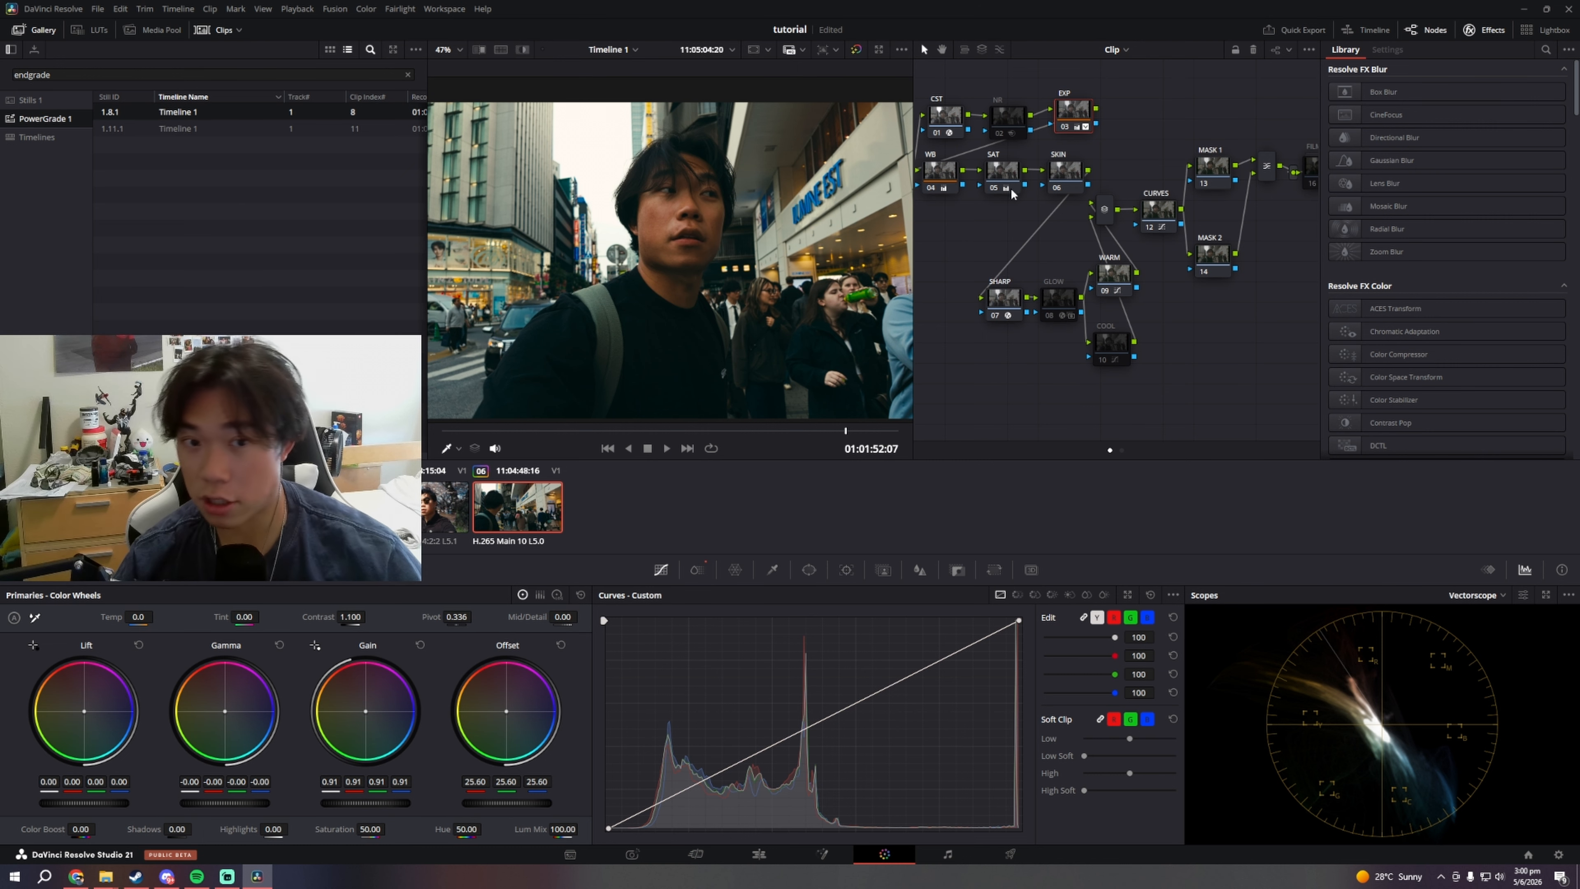
pyautogui.moveTo(1114, 298); pyautogui.dragTo(1095, 303)
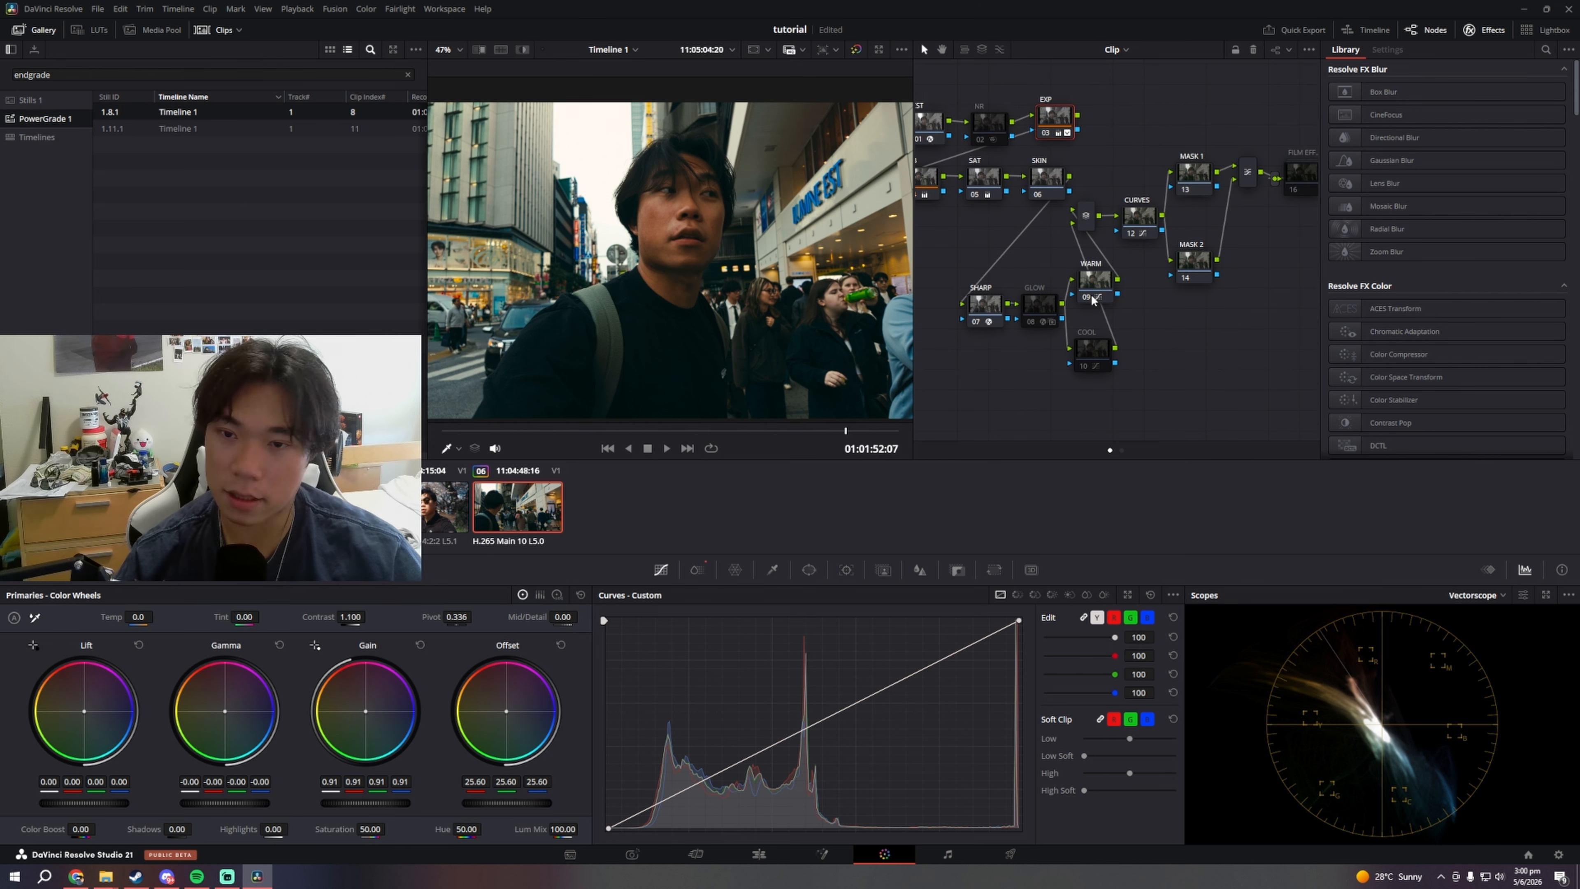
pyautogui.click(1091, 298)
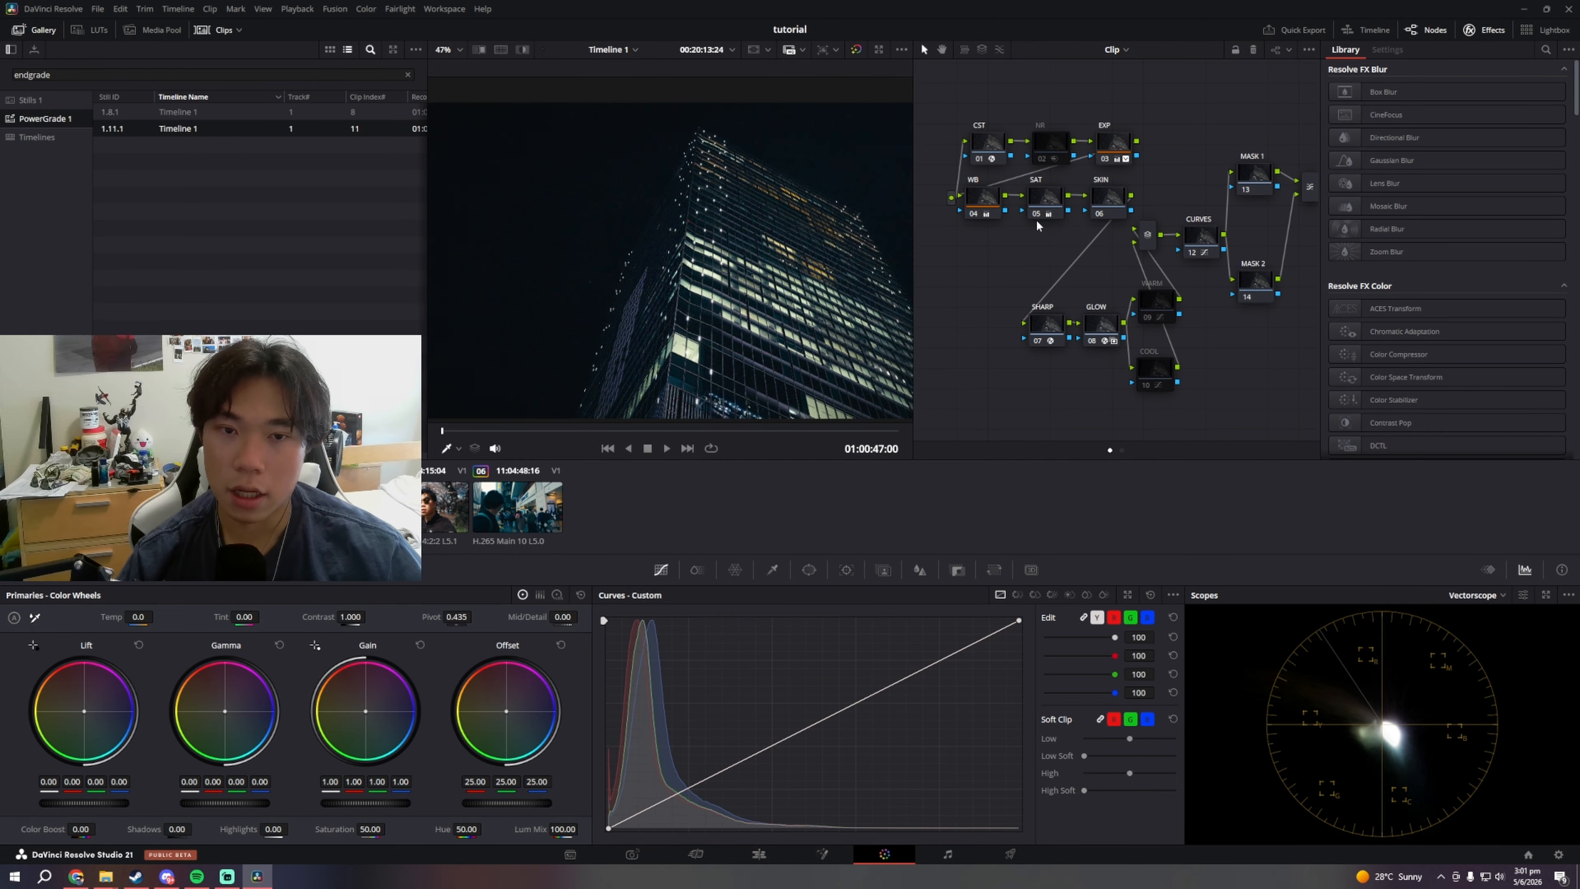
# Step: Brighten the night clip's walkway shot in the EXP node with Gain 1.22, Gamma 0.04 and Offset 29.30, checking it in playback
pyautogui.moveTo(566, 431); pyautogui.dragTo(768, 425)
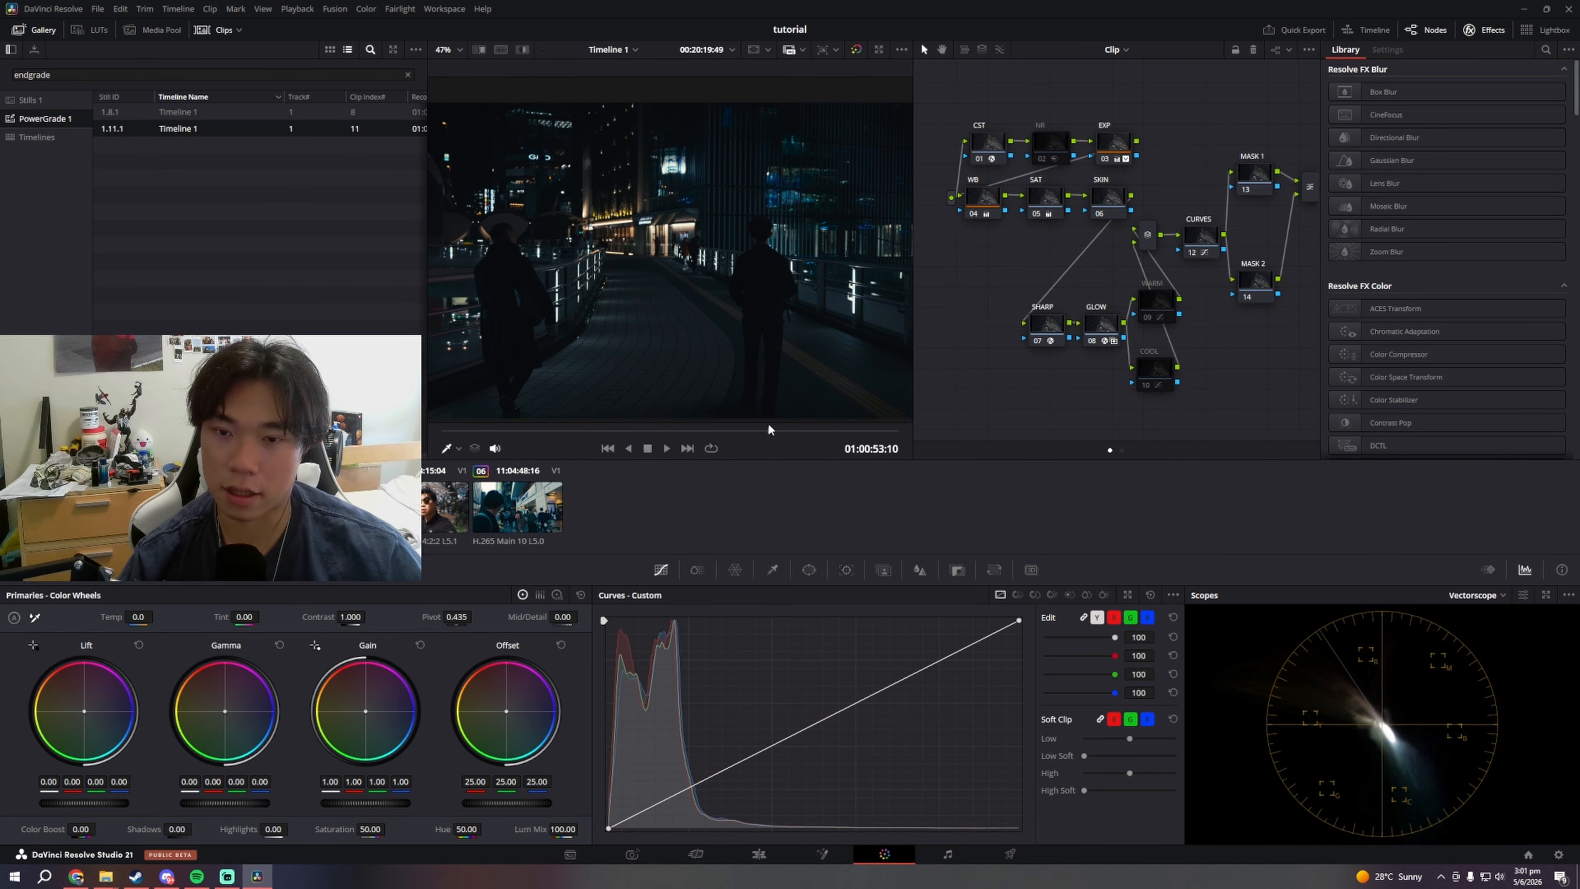
pyautogui.click(991, 160)
pyautogui.click(1093, 142)
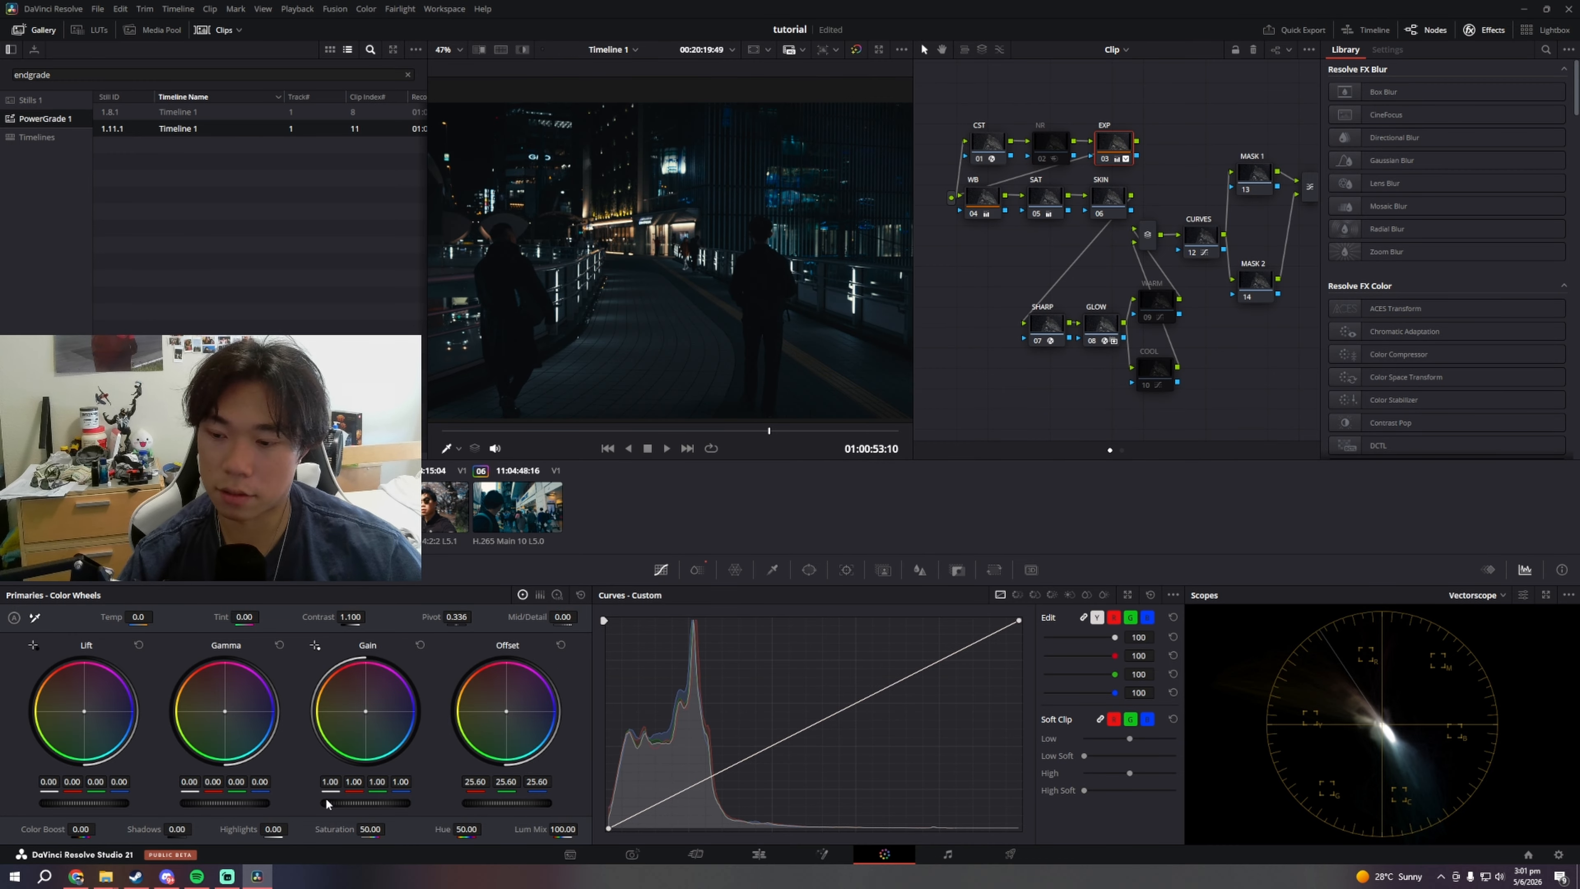
pyautogui.moveTo(322, 802); pyautogui.dragTo(332, 805)
pyautogui.moveTo(199, 802); pyautogui.dragTo(211, 803)
pyautogui.press('space')
pyautogui.moveTo(512, 804); pyautogui.dragTo(478, 804)
pyautogui.press('space')
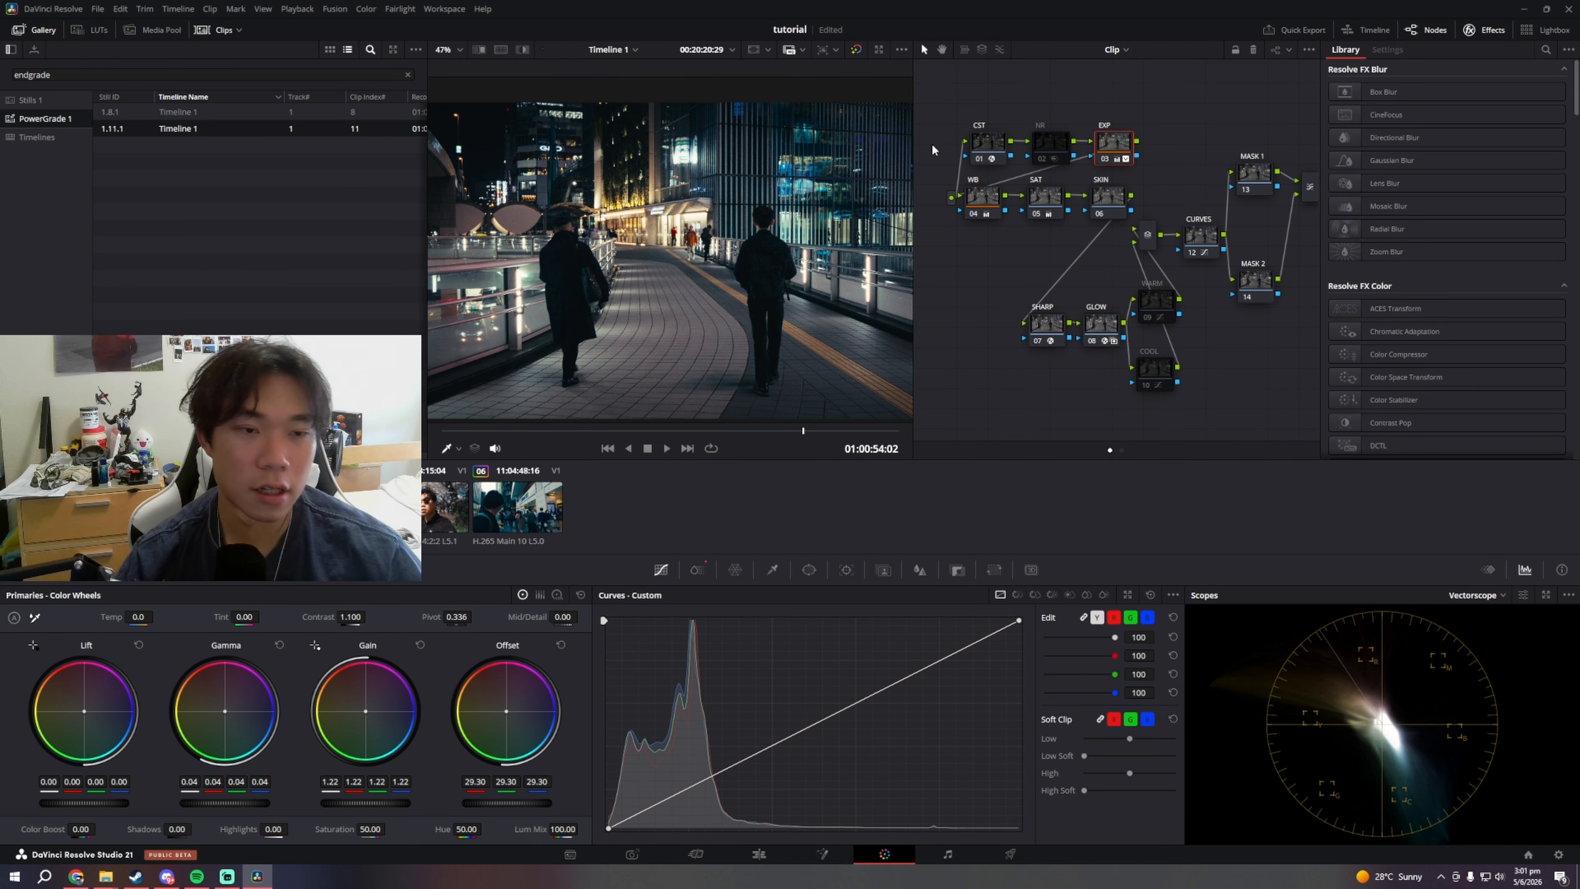